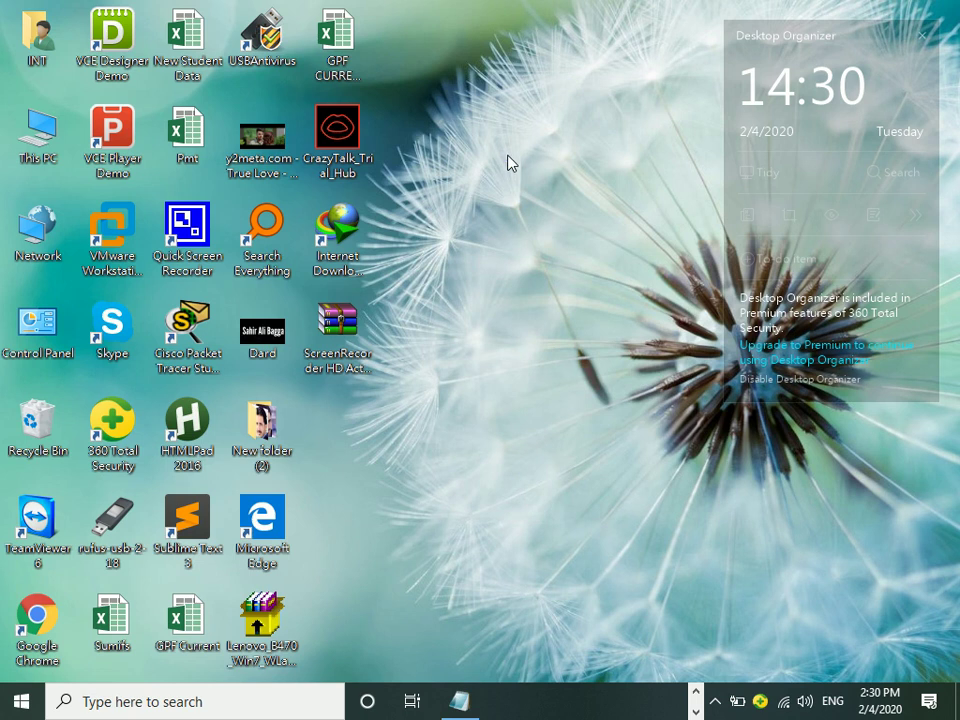
# Launch Microsoft Access by running msaccess from the Run box
pyautogui.click(545, 213)
pyautogui.press('super+r')
pyautogui.write('nsa')
pyautogui.press('BackSpace')
pyautogui.press('BackSpace')
pyautogui.press('BackSpace')
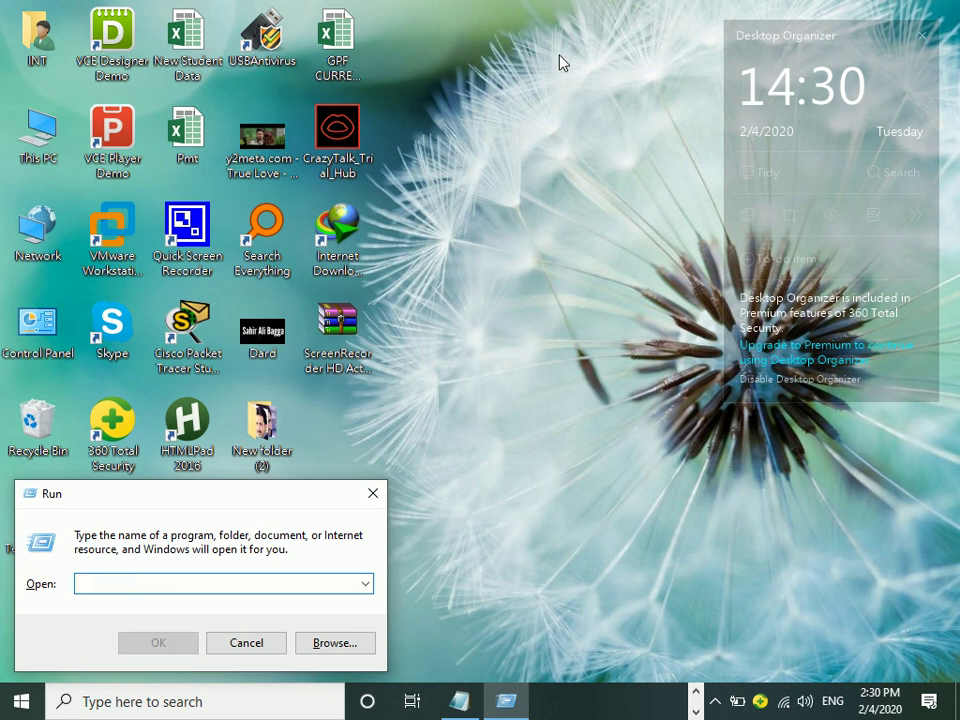
pyautogui.write('msaccess')
pyautogui.press('Return')
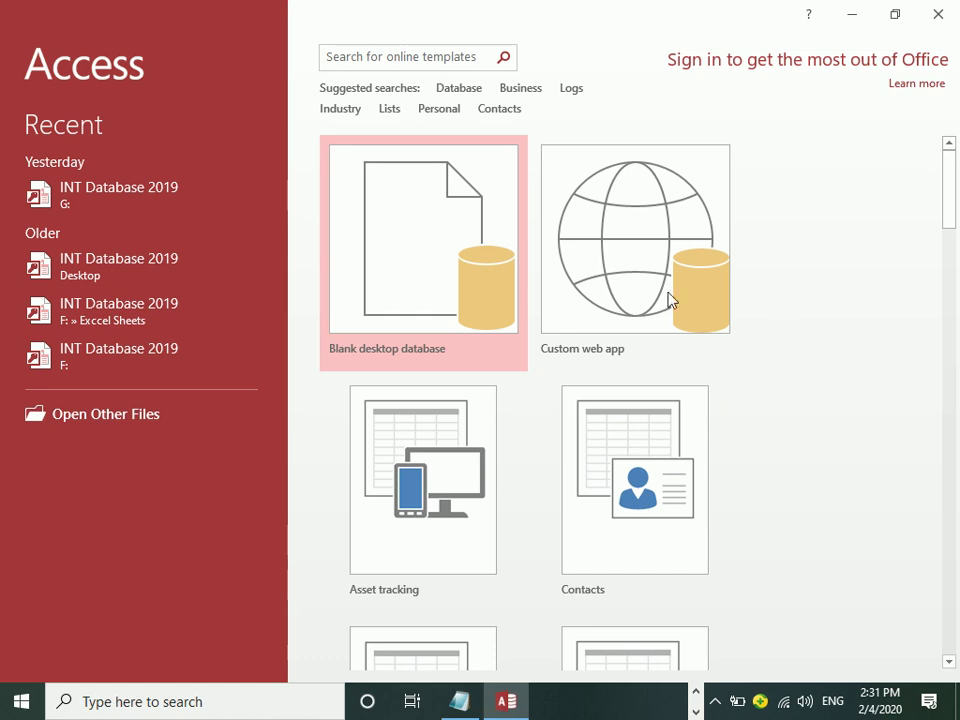
# Create a blank desktop database (Database1), then minimize the Access window
pyautogui.doubleClick(410, 232)
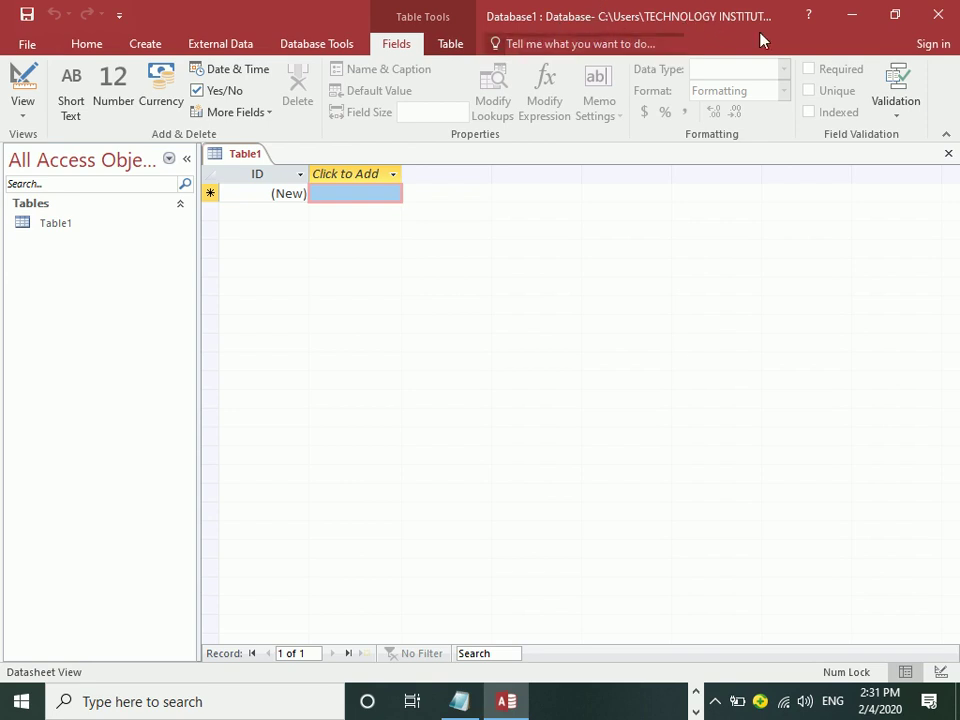
pyautogui.click(868, 12)
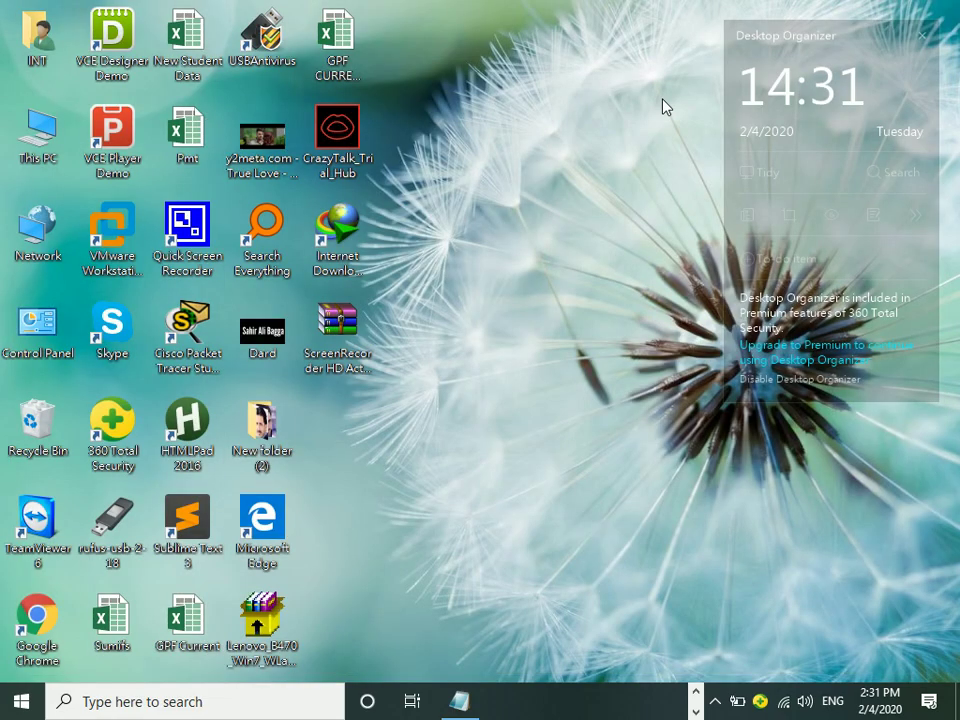
# Reopen Microsoft Access by running msaccess from the Run box again
pyautogui.press('super+r')
pyautogui.press('BackSpace')
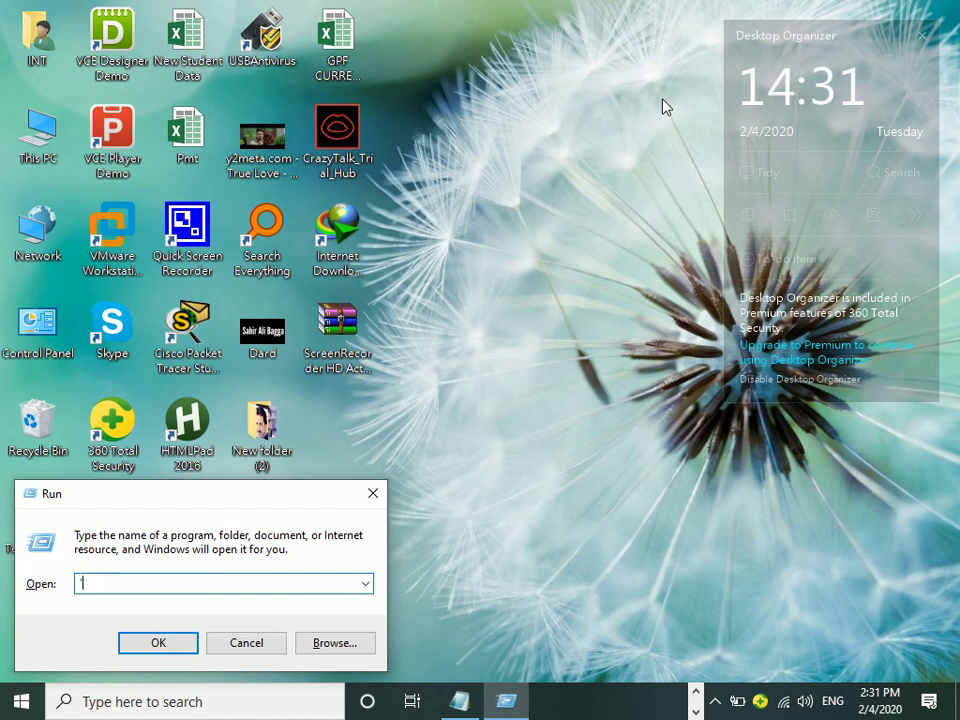
pyautogui.press('Return')
pyautogui.press('Return')
pyautogui.write('ms')
pyautogui.press('BackSpace')
pyautogui.press('BackSpace')
pyautogui.write('m')
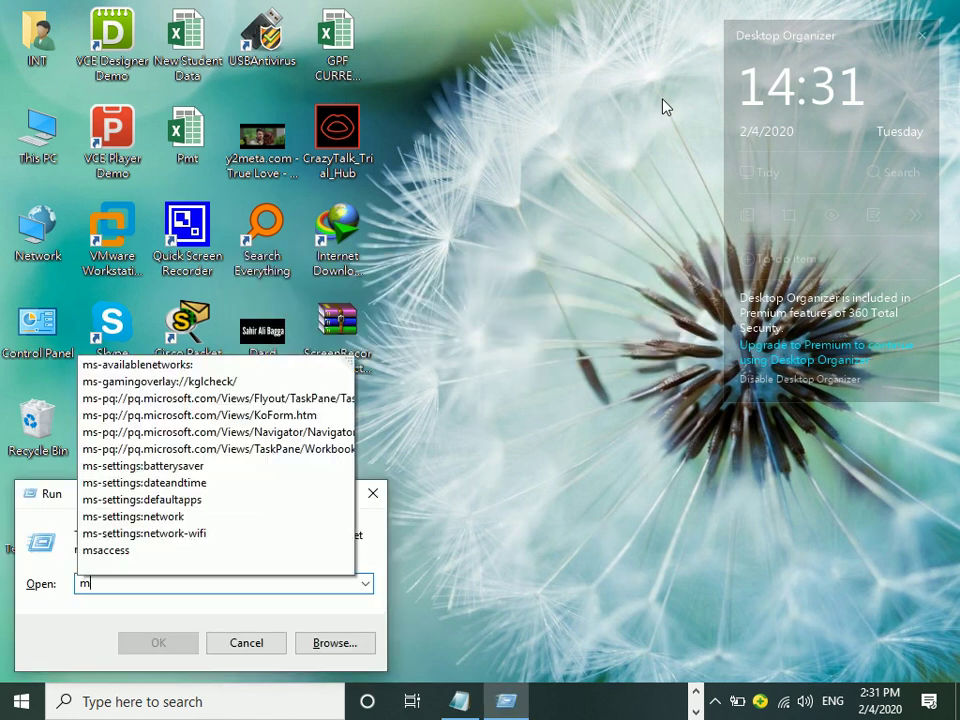
pyautogui.write('sacc')
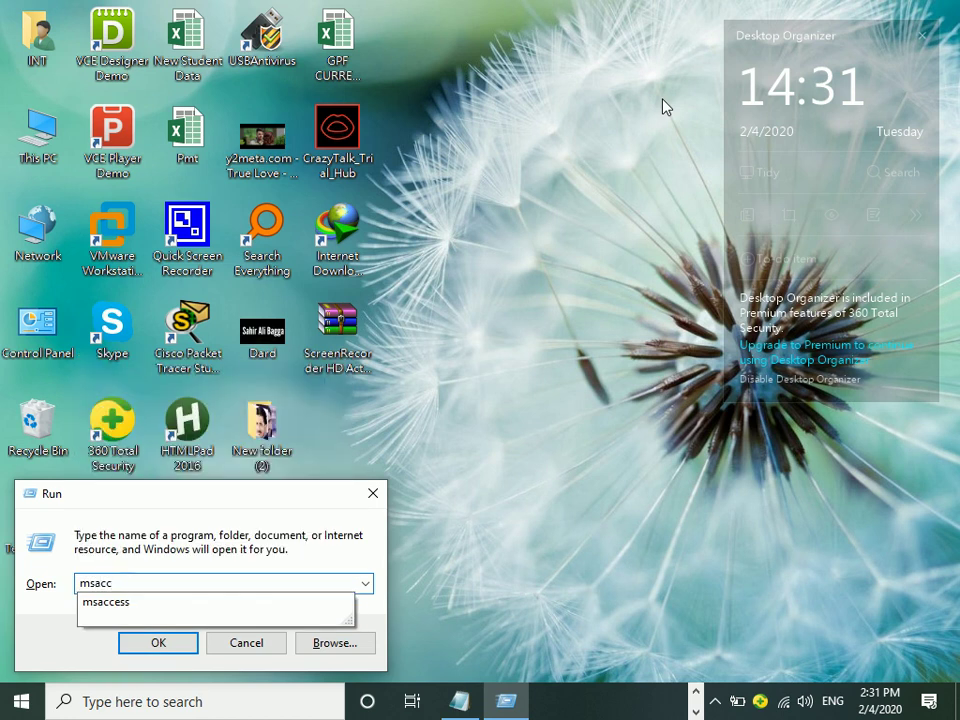
pyautogui.press('Down')
pyautogui.press('Return')
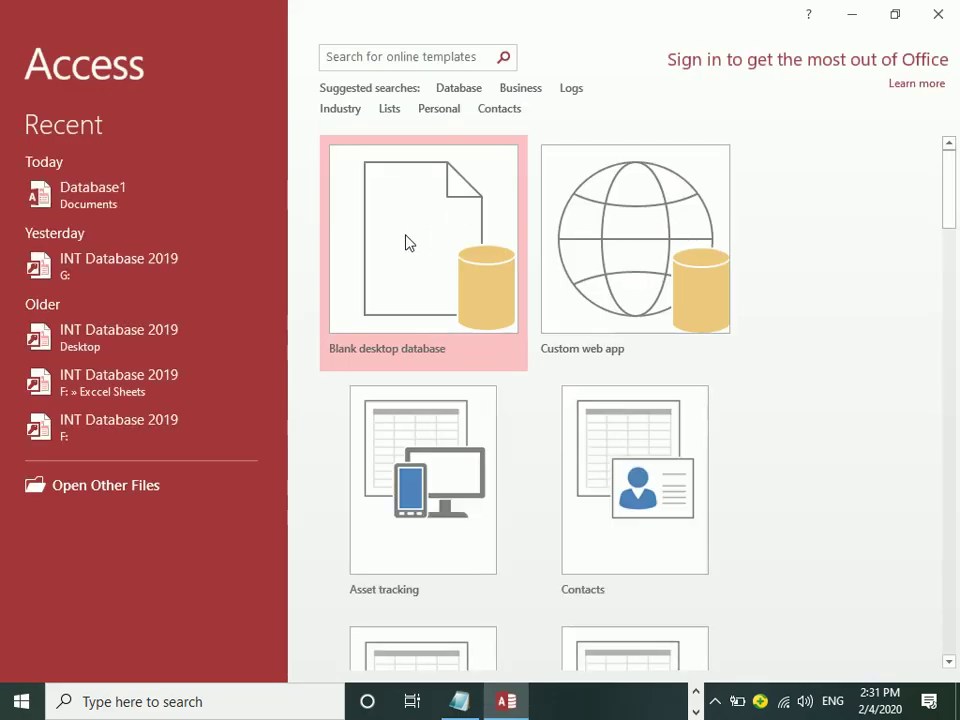
# Create blank database 'instutue' on the Desktop in Access 2007 - 2016 format
pyautogui.click(407, 242)
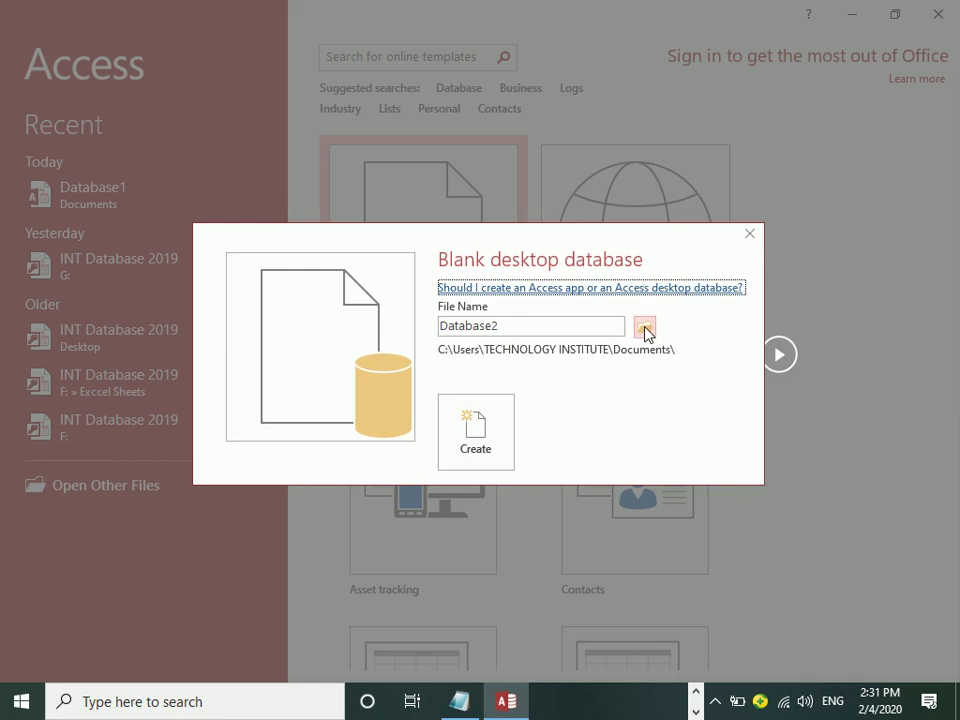
pyautogui.click(644, 328)
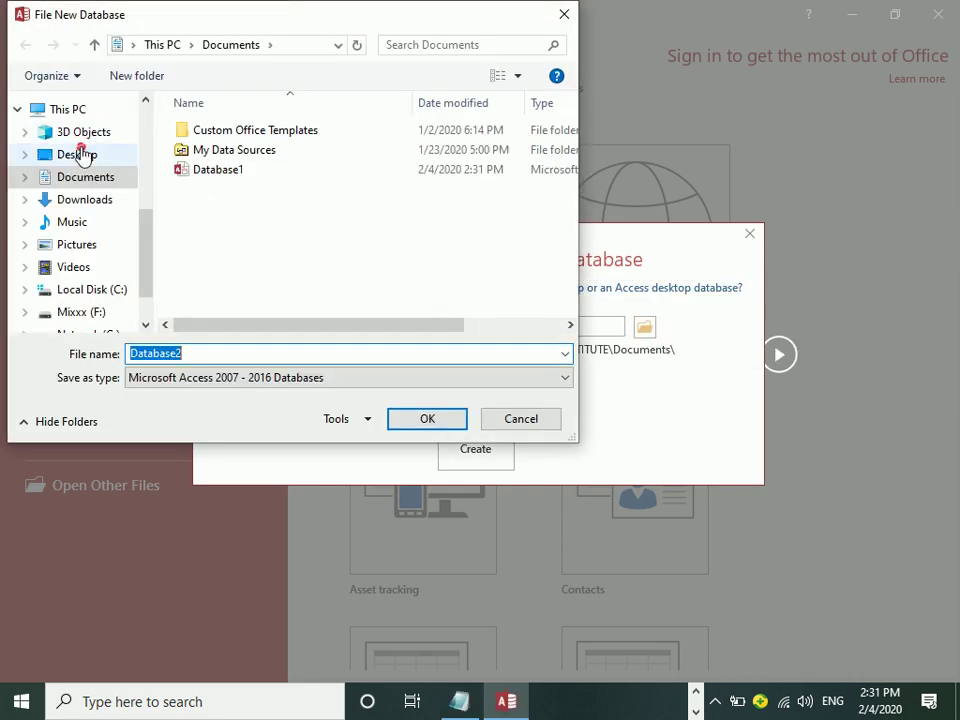
pyautogui.click(77, 154)
pyautogui.doubleClick(190, 356)
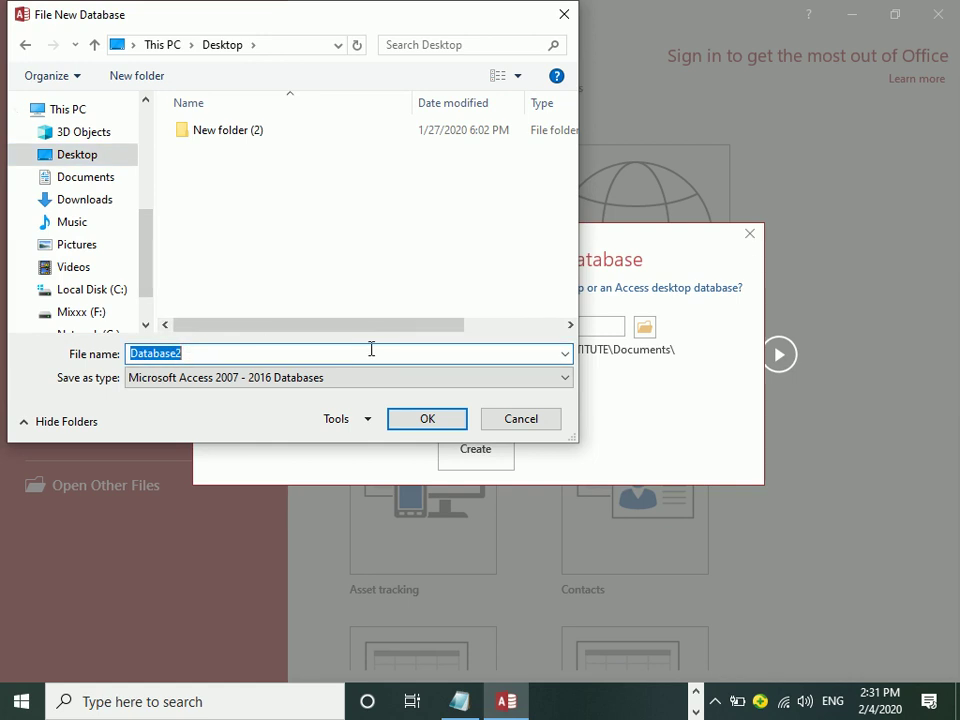
pyautogui.write('instutue')
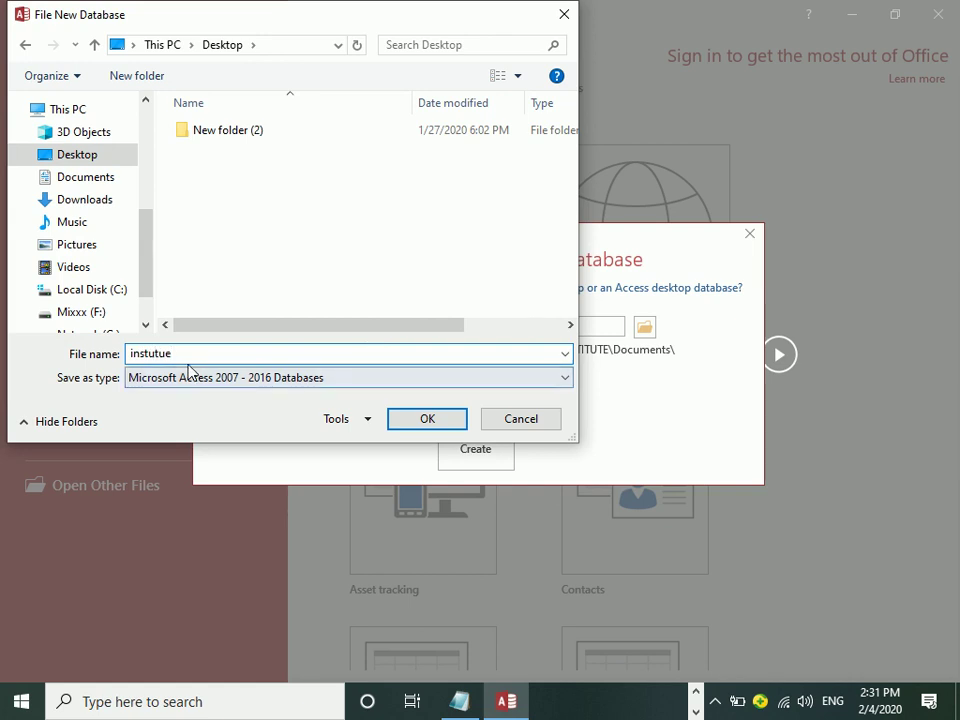
pyautogui.click(189, 377)
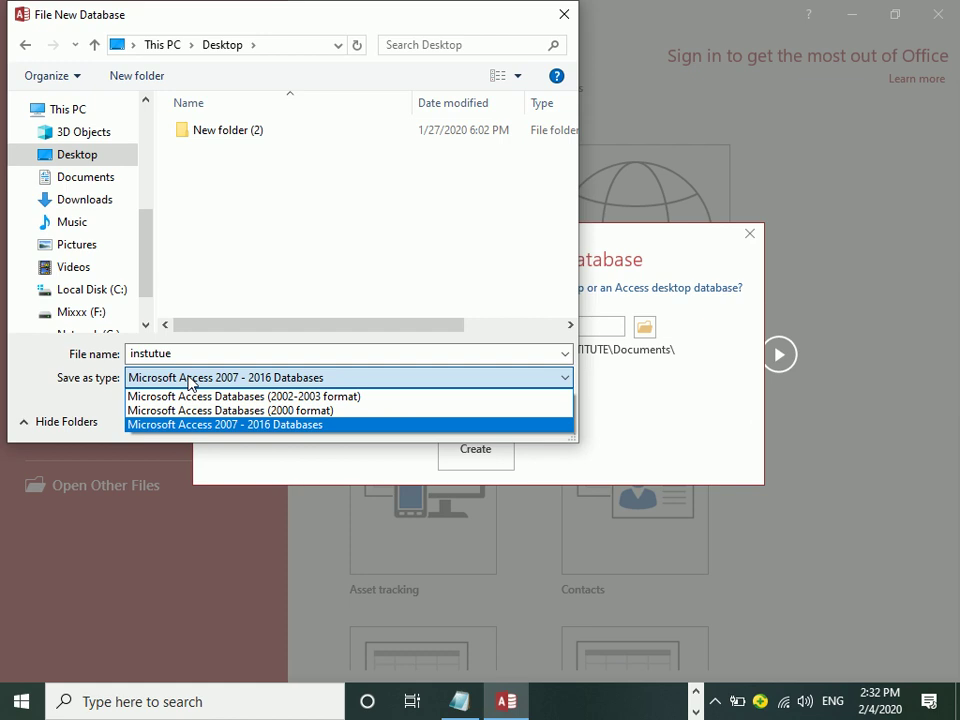
pyautogui.click(229, 427)
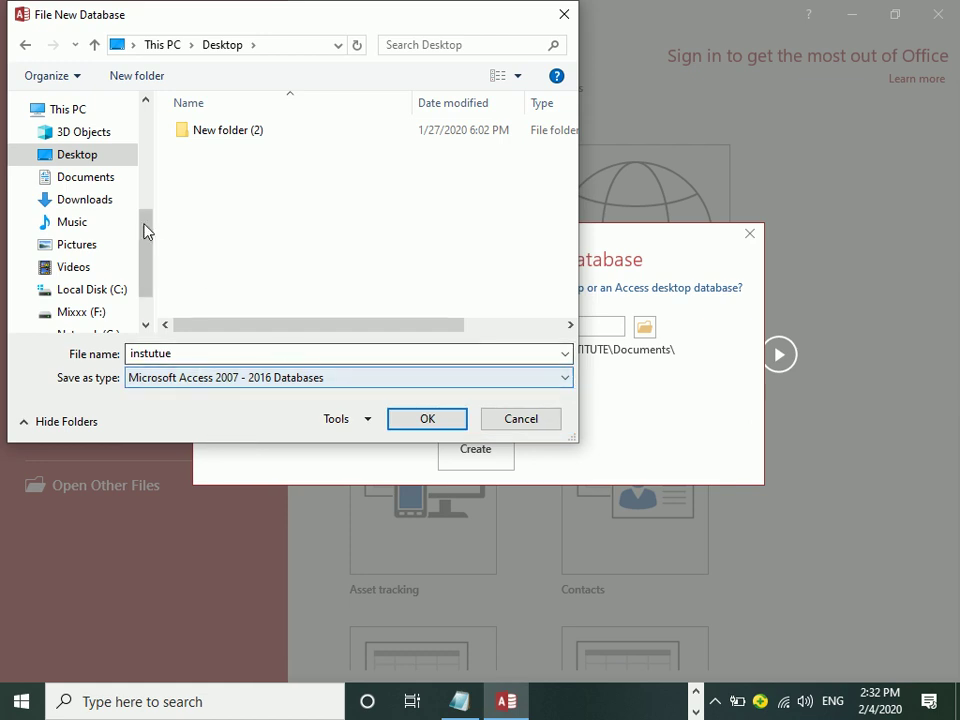
pyautogui.click(63, 157)
pyautogui.click(427, 424)
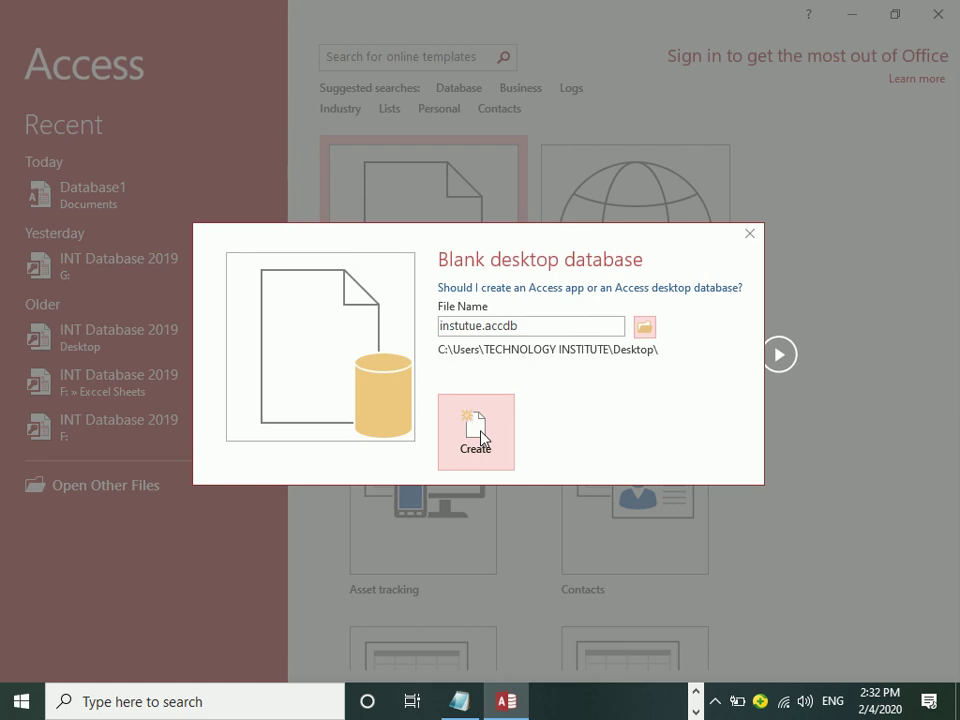
pyautogui.click(475, 440)
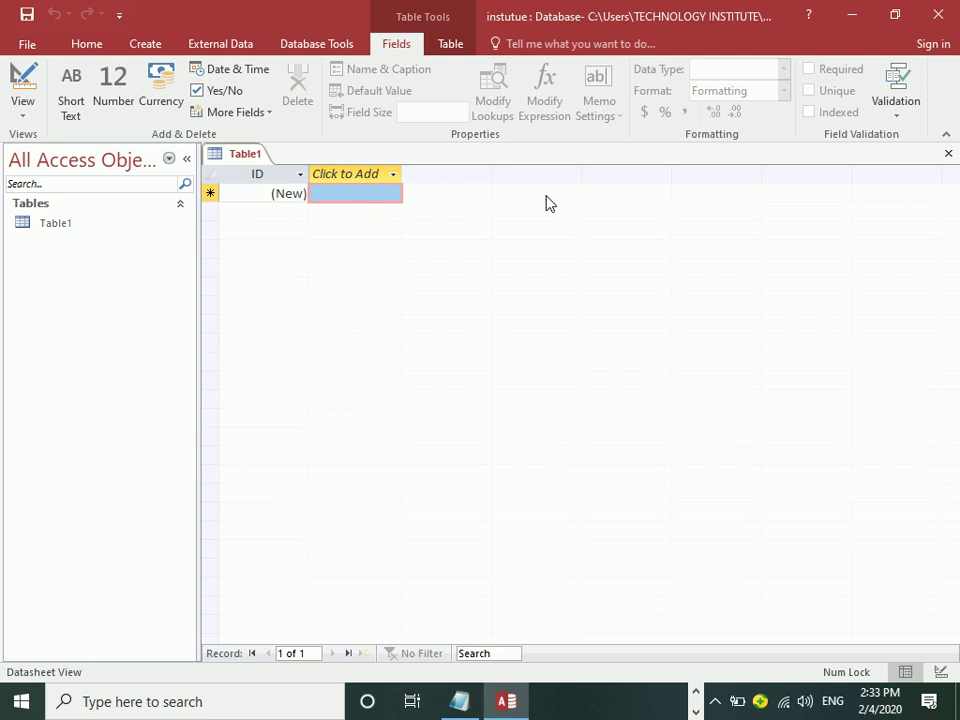
# Hide Access to reveal the desktop showing the new instutue database file
pyautogui.press('super+d')
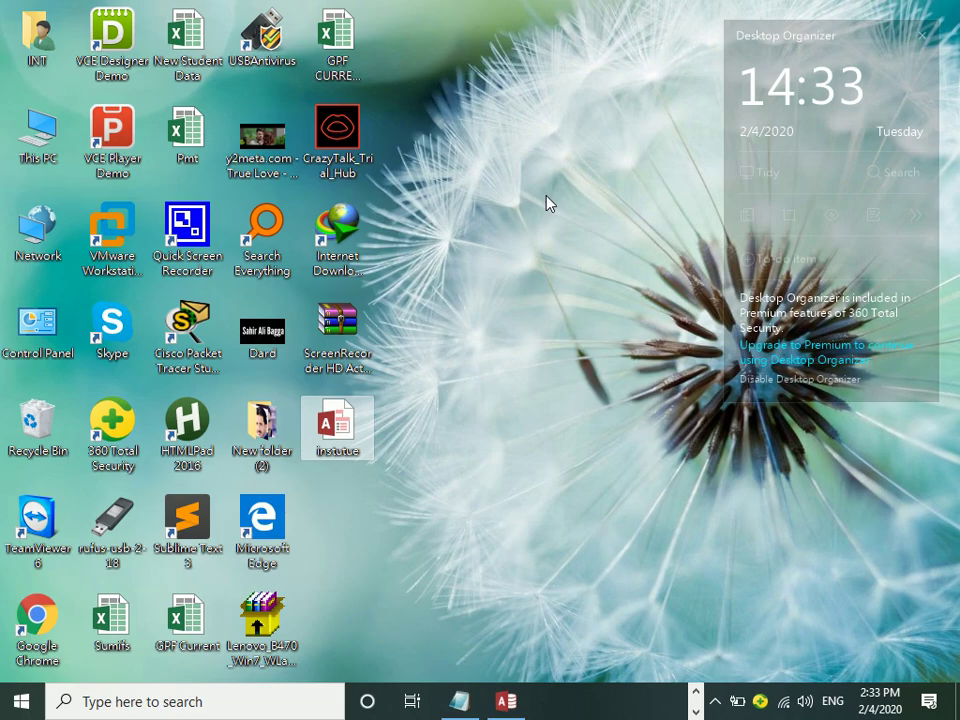
# Open This PC in File Explorer and bring up its view options
pyautogui.click(343, 57)
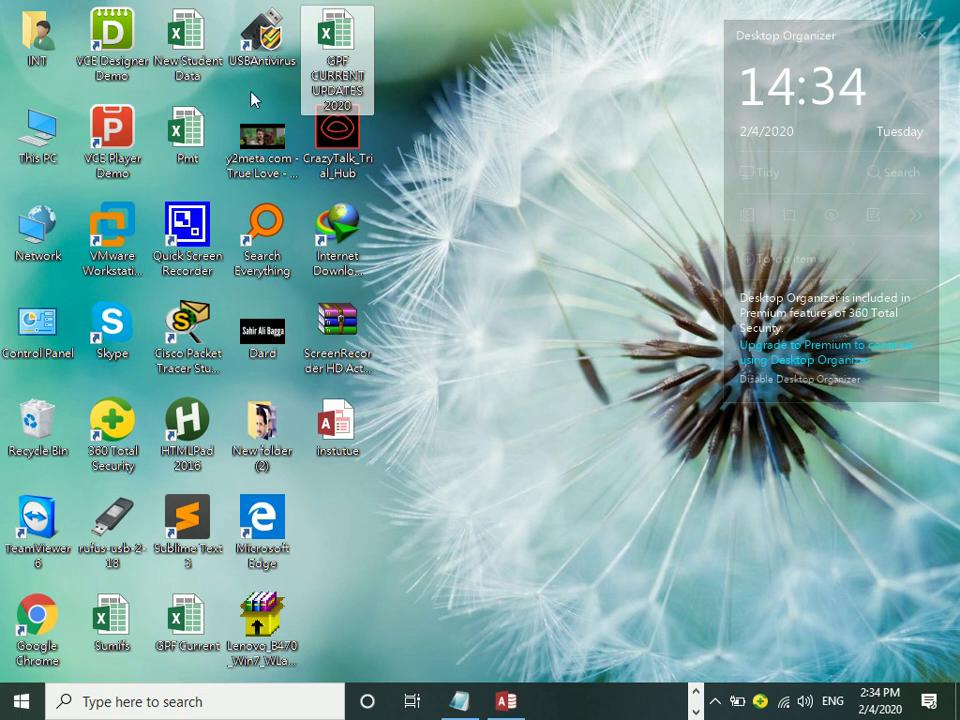
pyautogui.doubleClick(40, 130)
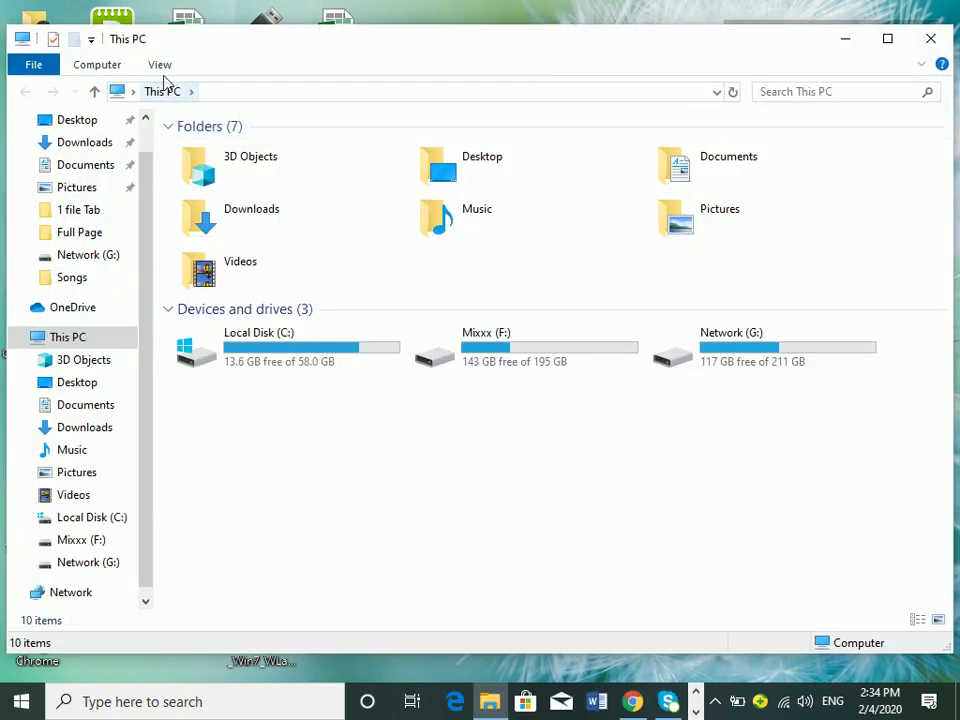
pyautogui.click(160, 66)
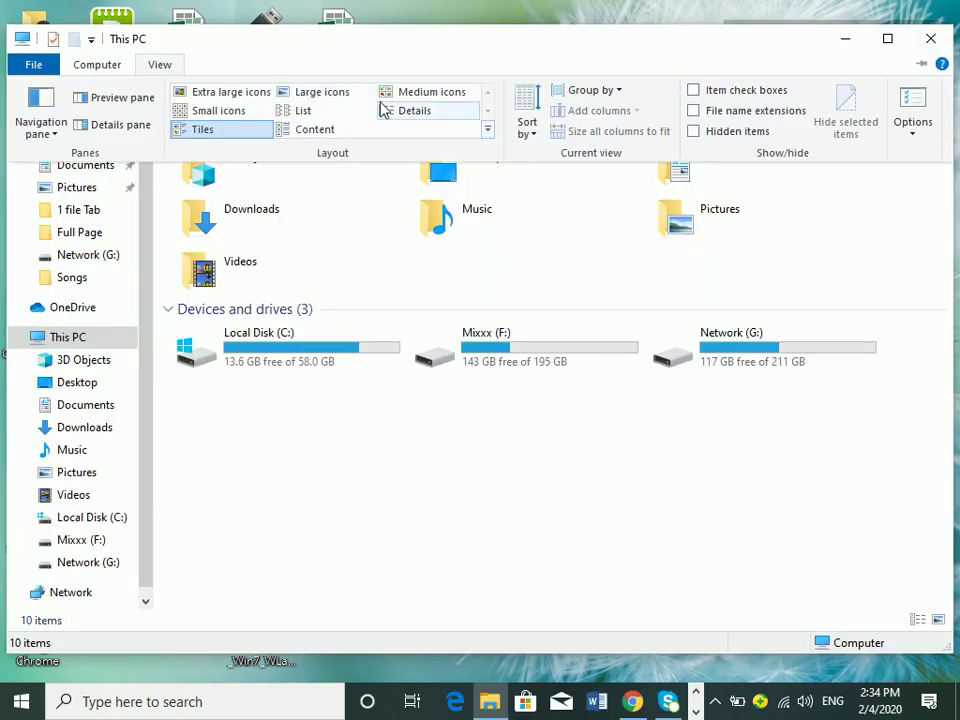
# Turn on file name extensions, then close the This PC window
pyautogui.click(693, 112)
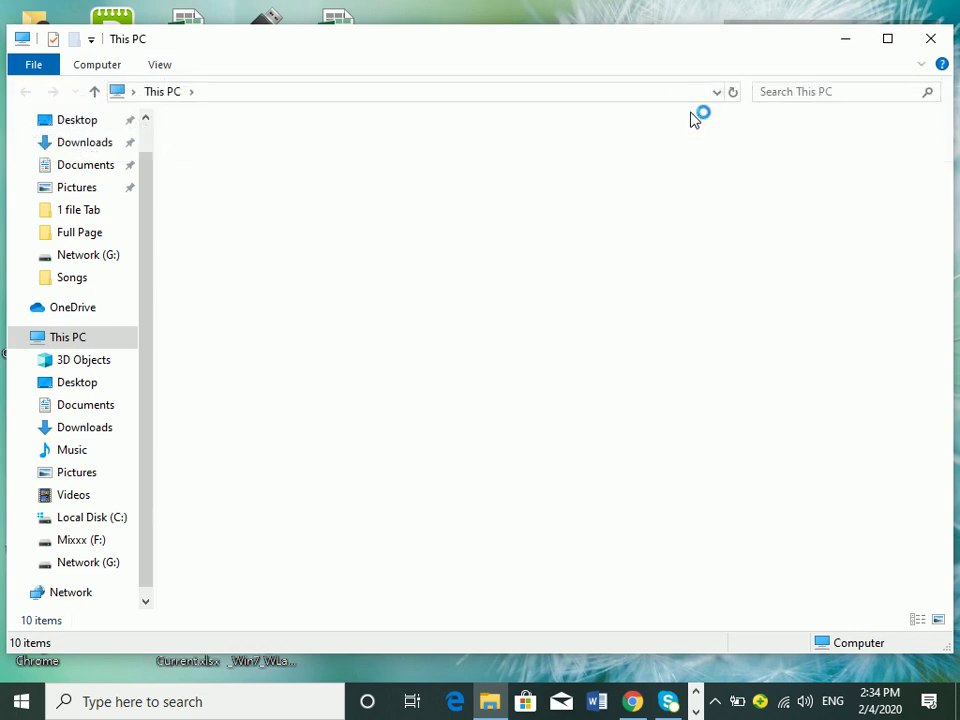
pyautogui.click(152, 60)
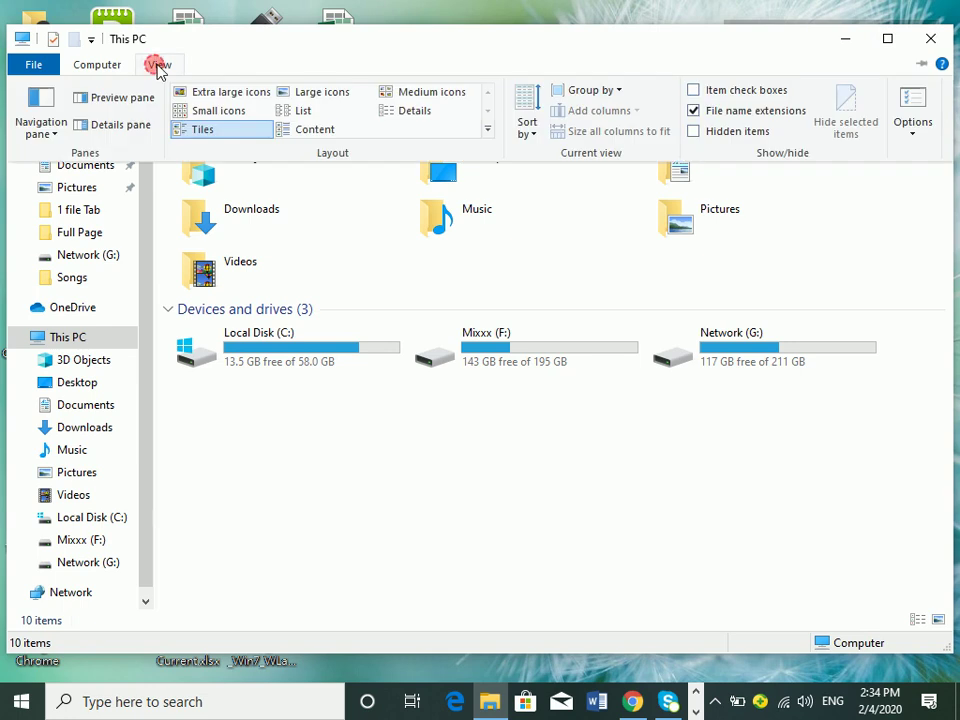
pyautogui.click(928, 40)
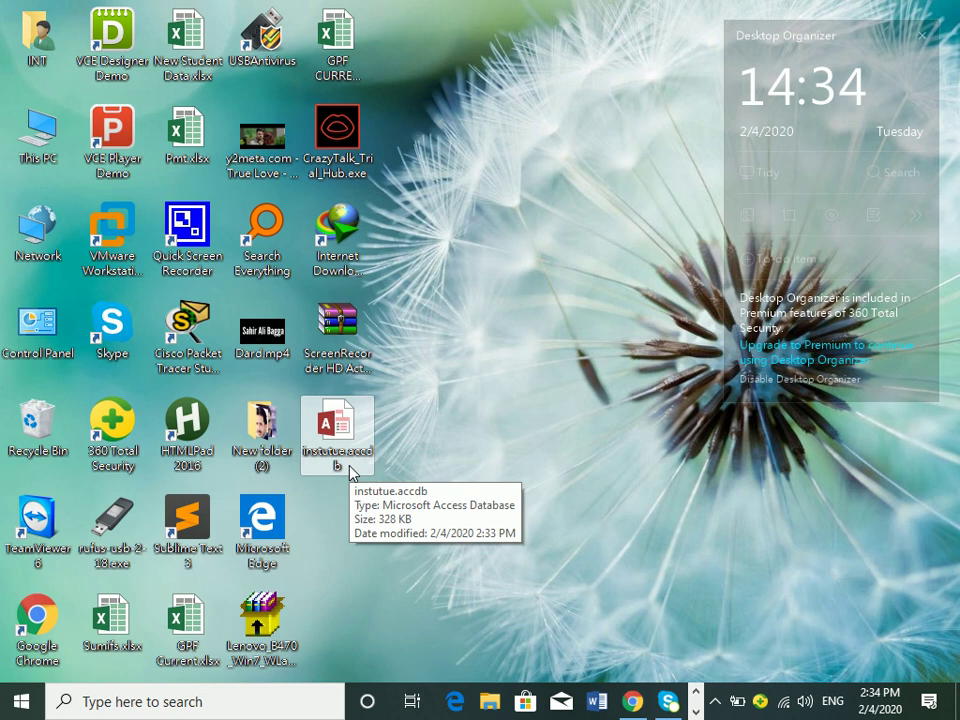
# Leave the GPF CURRENT UPDATES 2020 spreadsheet name unchanged and reopen This PC
pyautogui.click(345, 60)
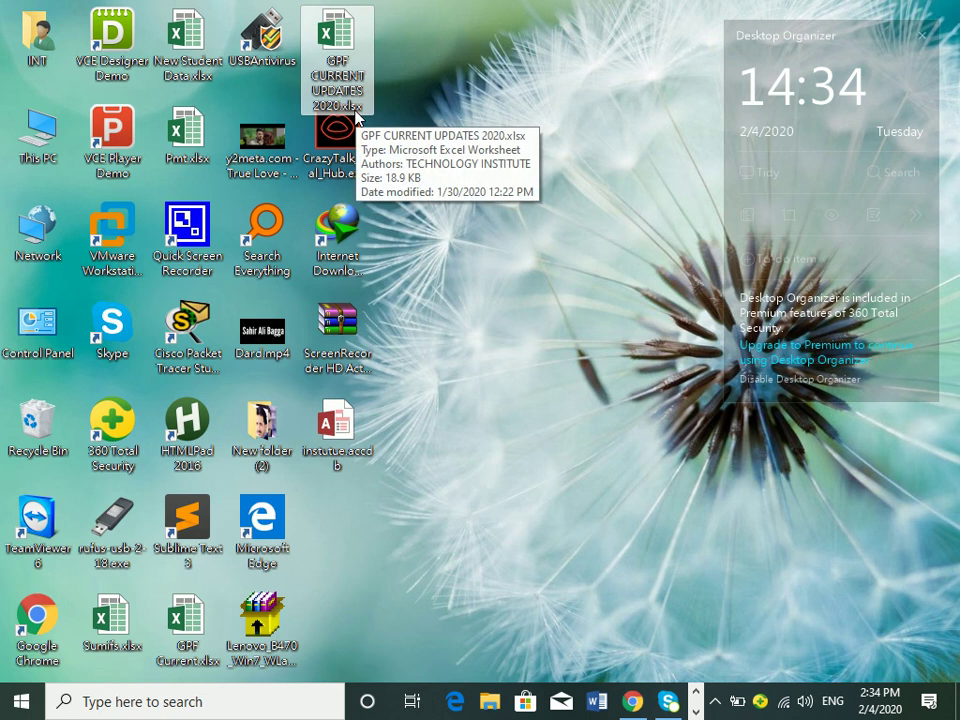
pyautogui.click(347, 108)
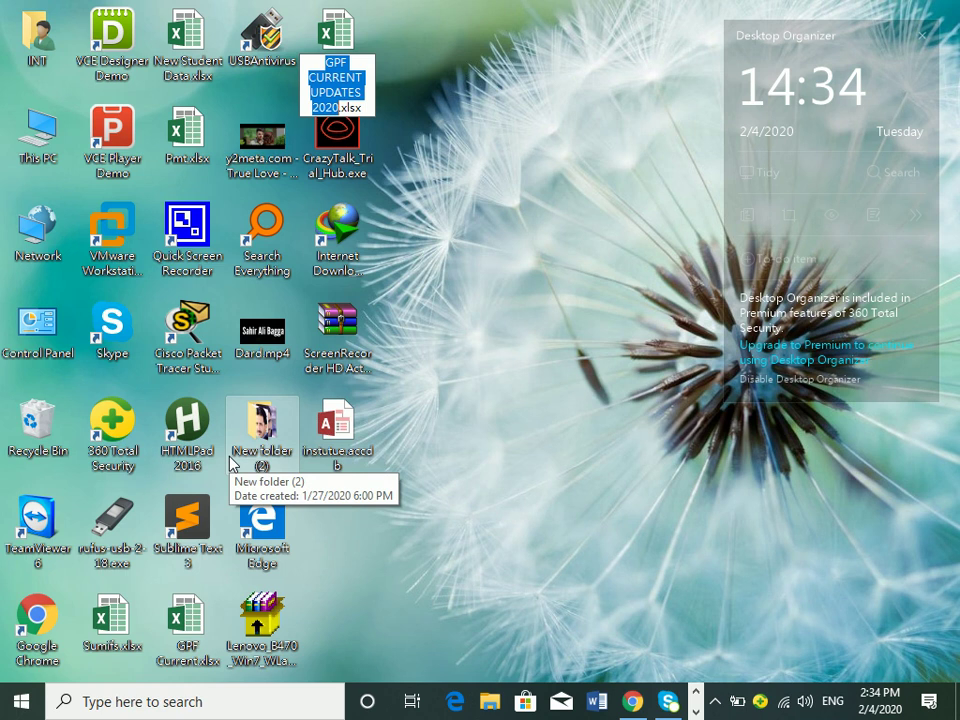
pyautogui.doubleClick(40, 150)
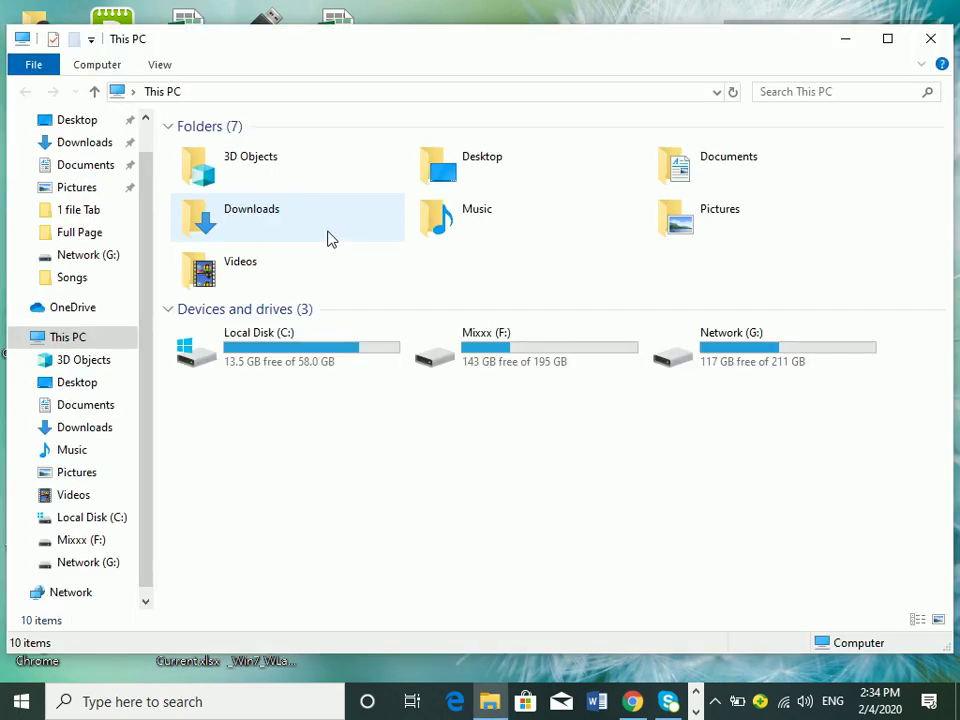
# Browse the Mixxx (F:) drive files, then minimize the Explorer window
pyautogui.doubleClick(497, 340)
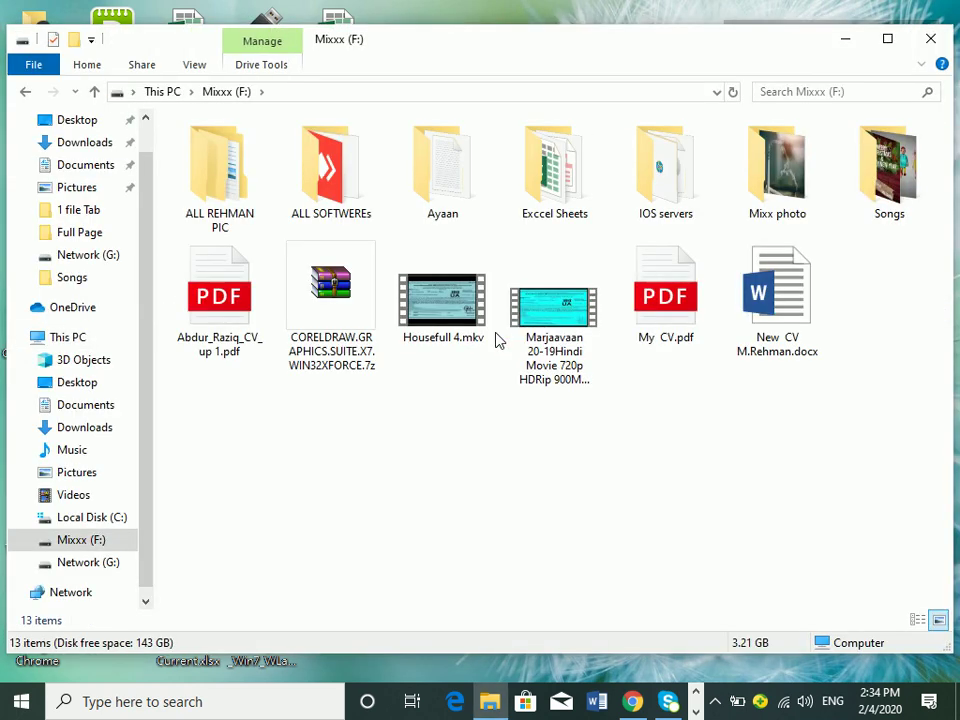
pyautogui.click(770, 335)
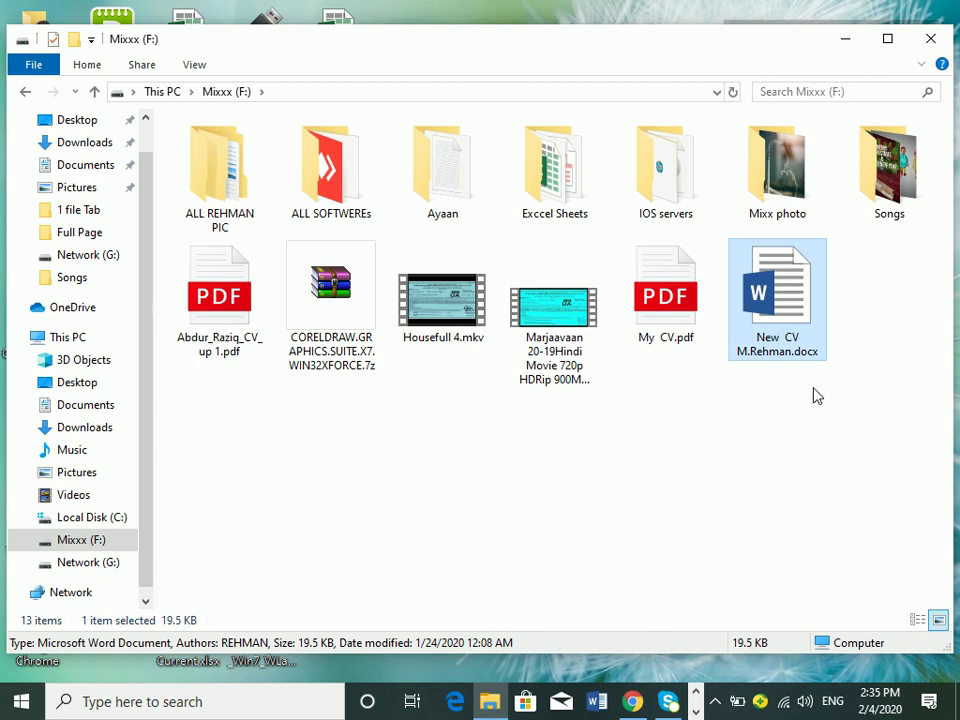
pyautogui.click(250, 330)
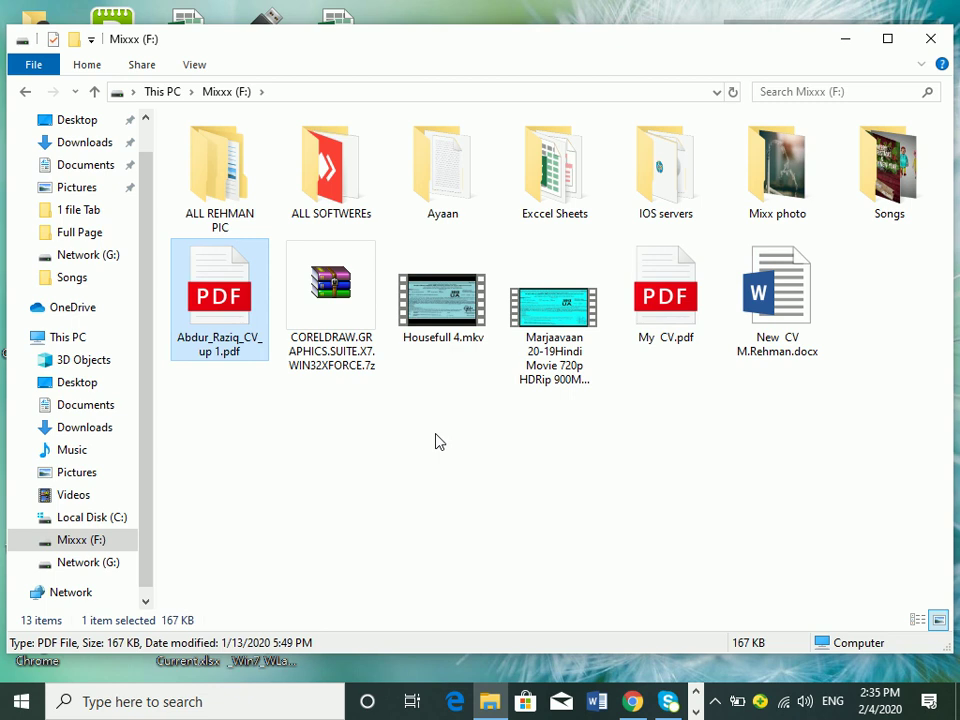
pyautogui.click(478, 335)
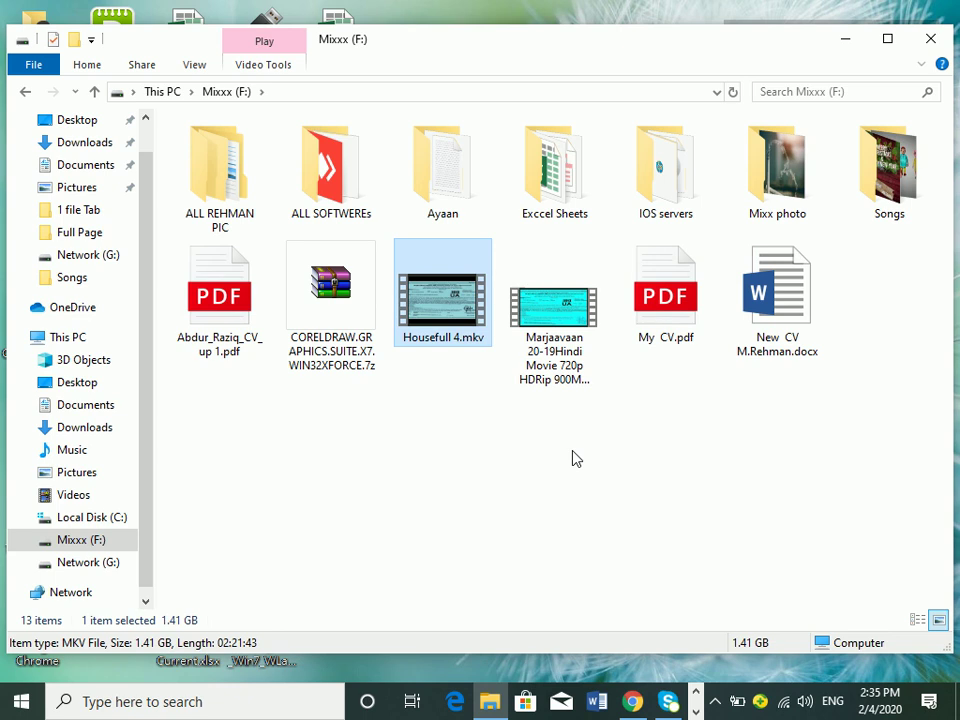
pyautogui.click(845, 38)
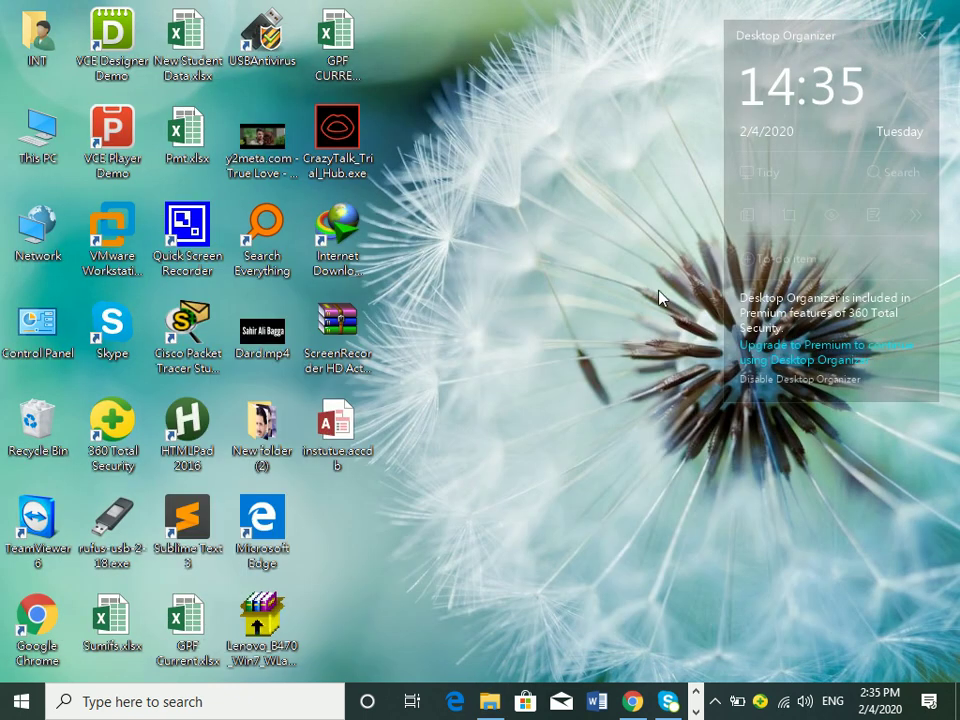
# Resume the Intel_HD_Graphics_win8_64_15280b2.zip download in IDM and accept refreshing its address
pyautogui.click(714, 700)
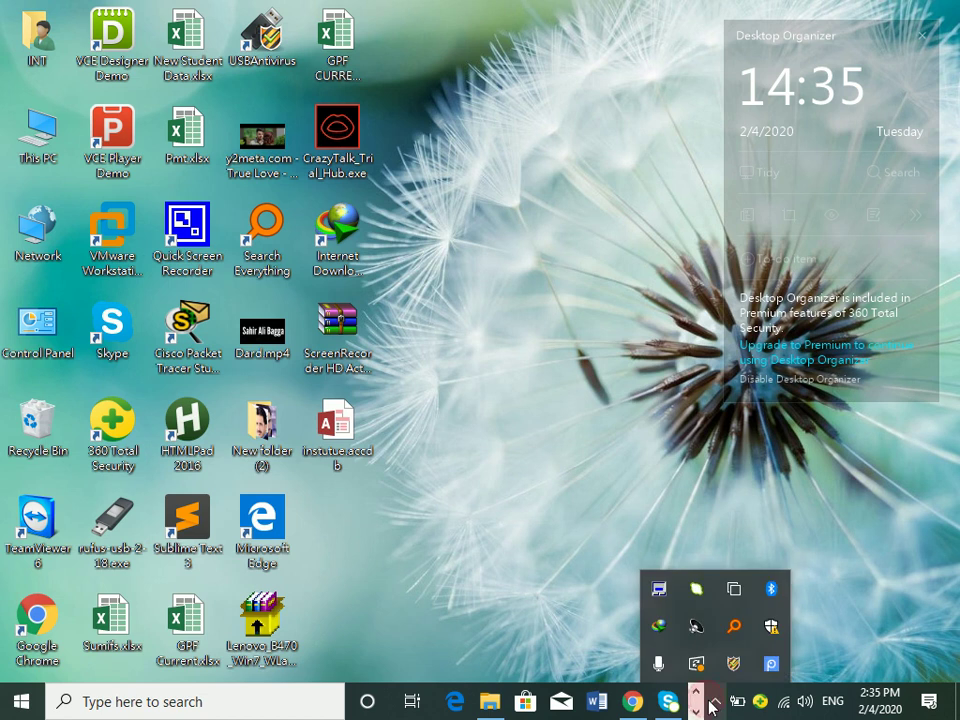
pyautogui.doubleClick(769, 662)
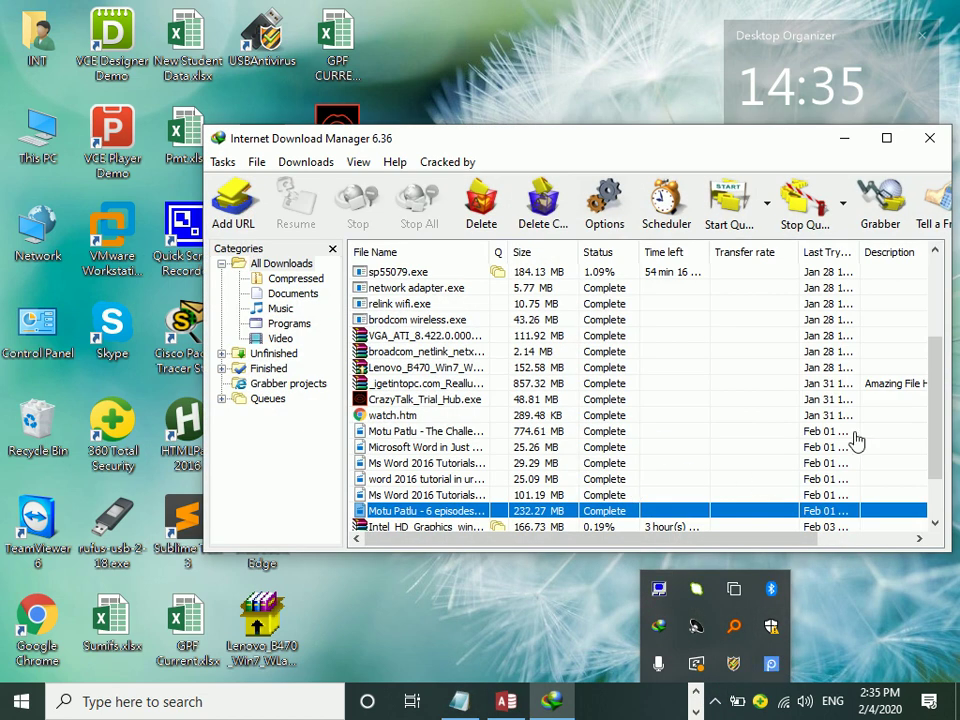
pyautogui.scroll(-2, 888, 440)
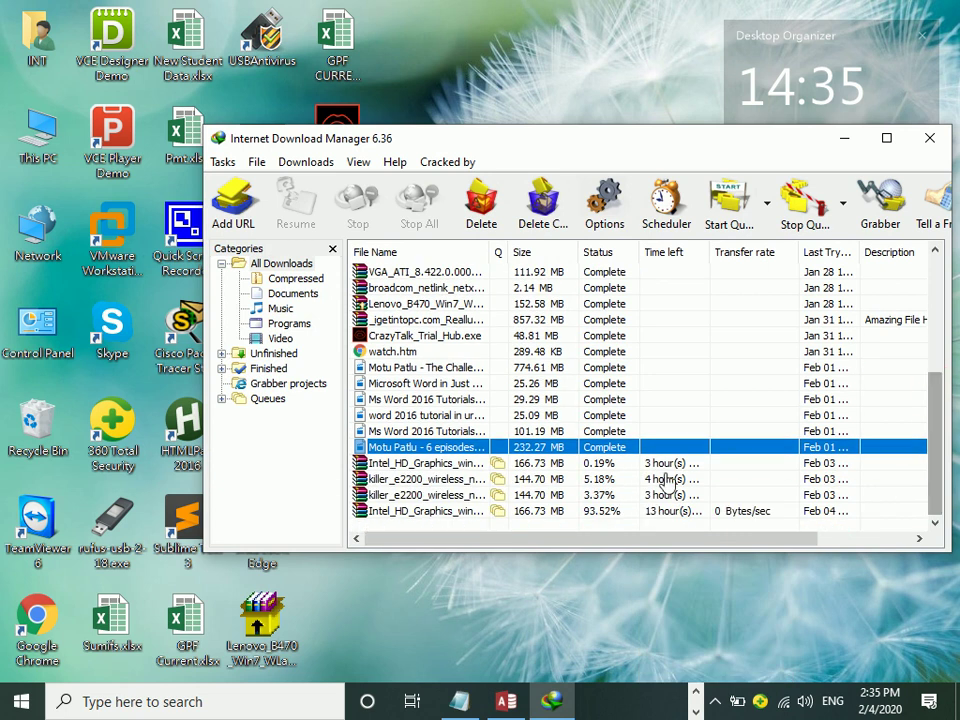
pyautogui.click(447, 465)
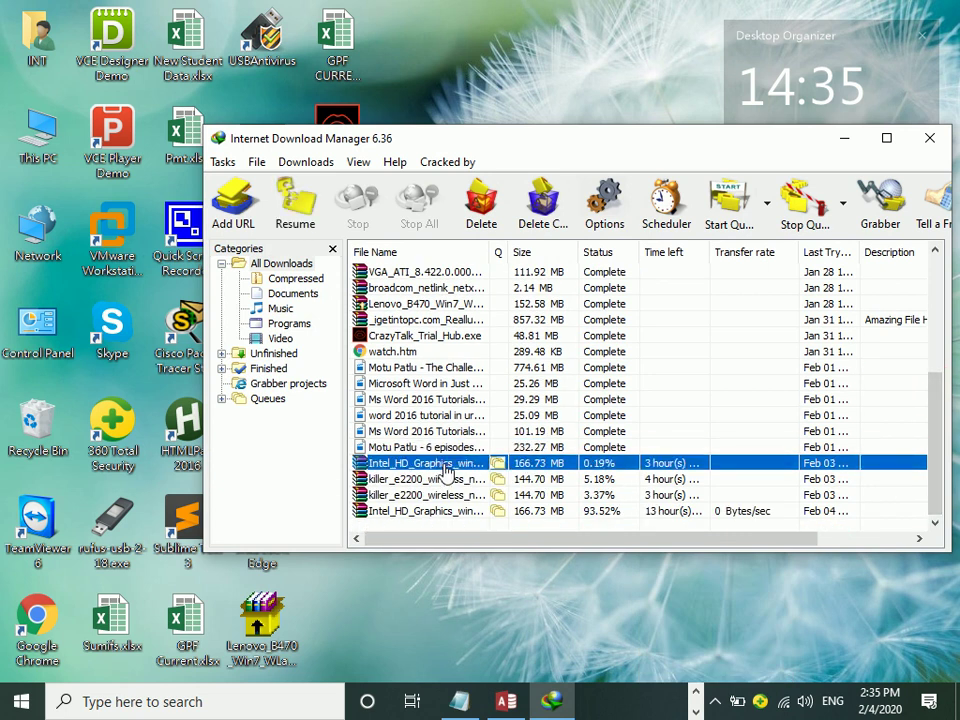
pyautogui.rightClick(447, 468)
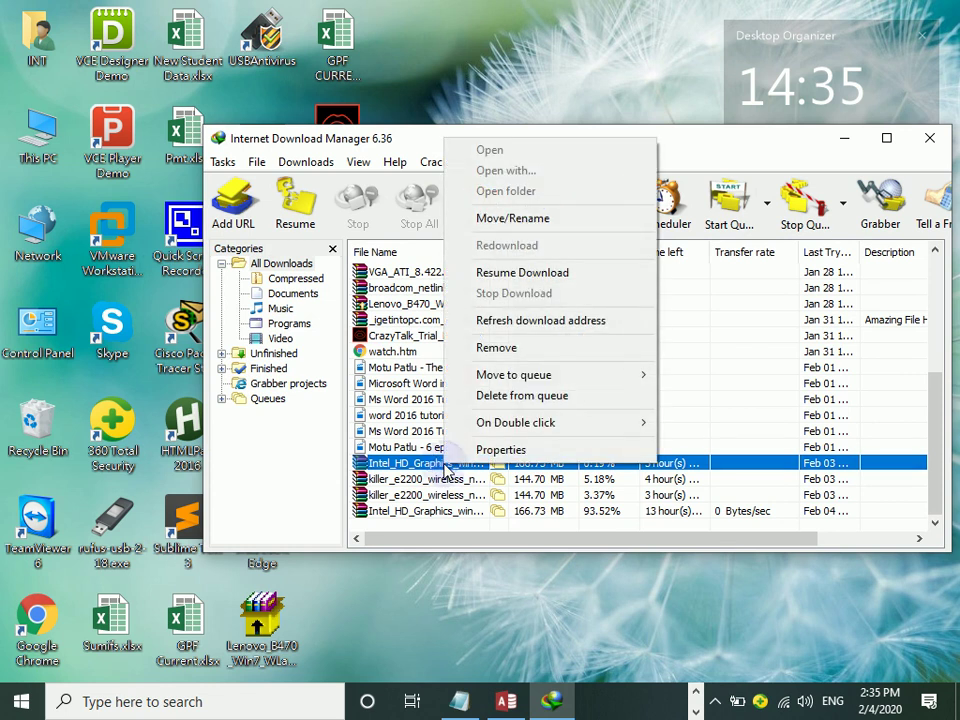
pyautogui.click(521, 283)
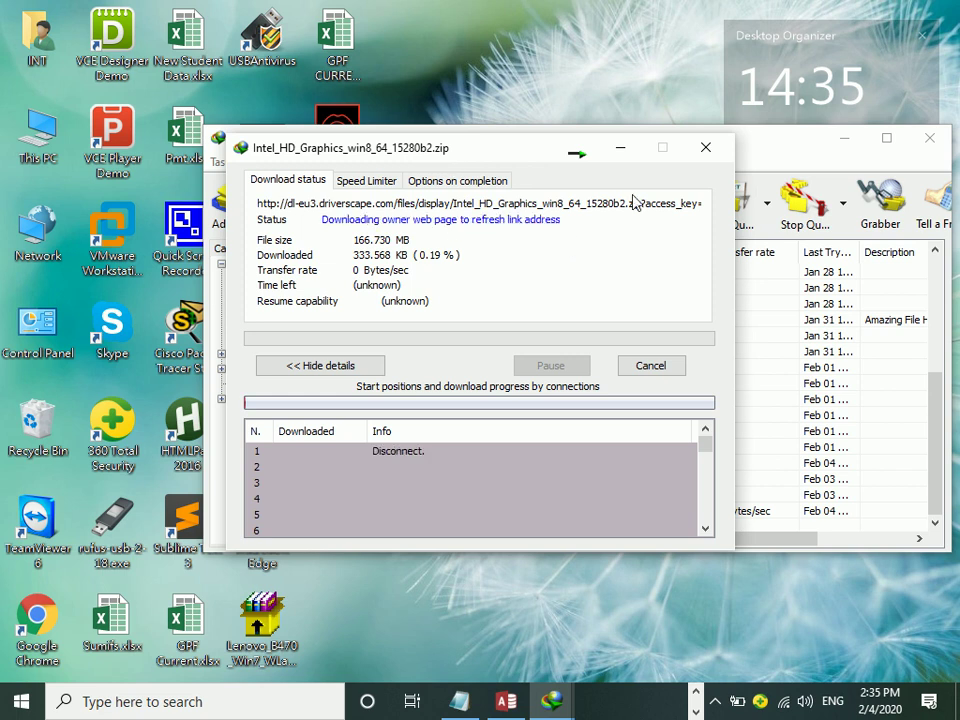
pyautogui.click(623, 148)
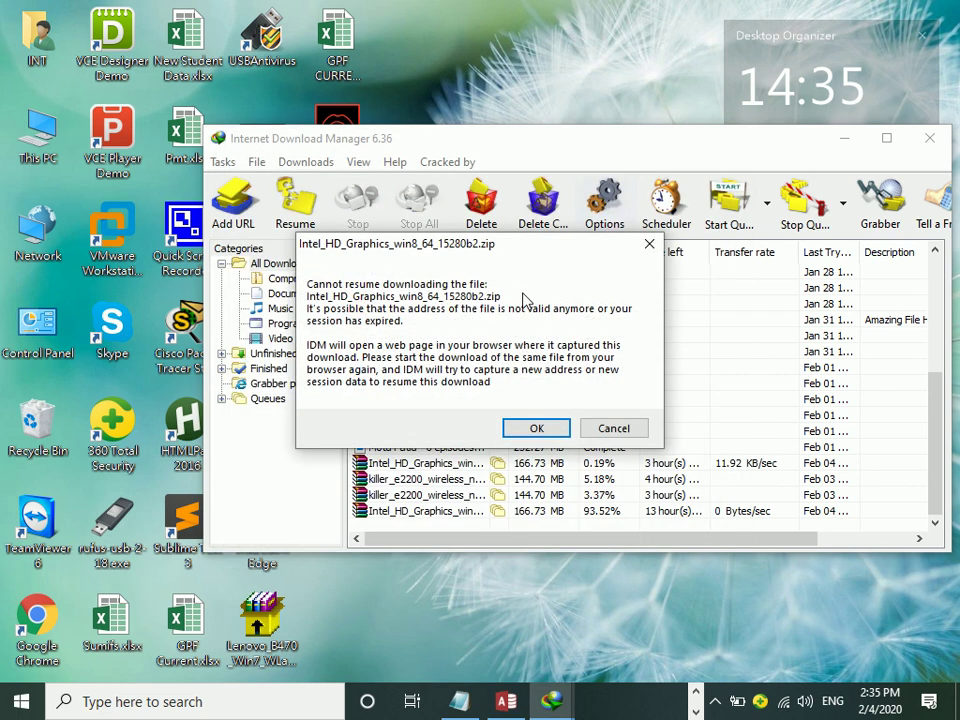
pyautogui.click(538, 428)
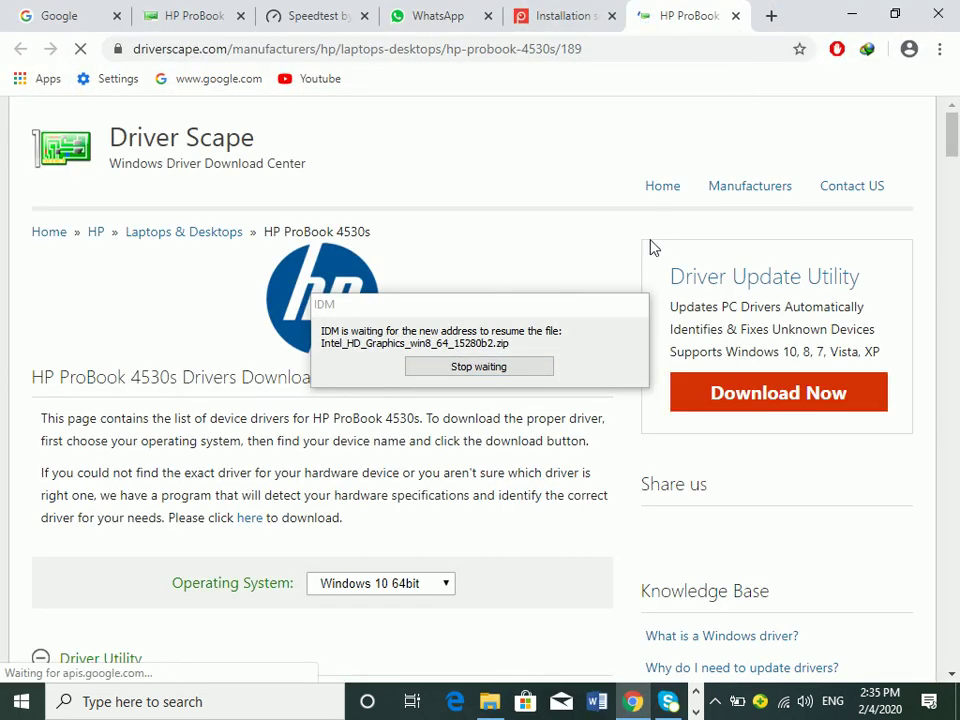
# Pause the Screenpresso recording from the system tray, then dismiss the tray popup
pyautogui.click(715, 702)
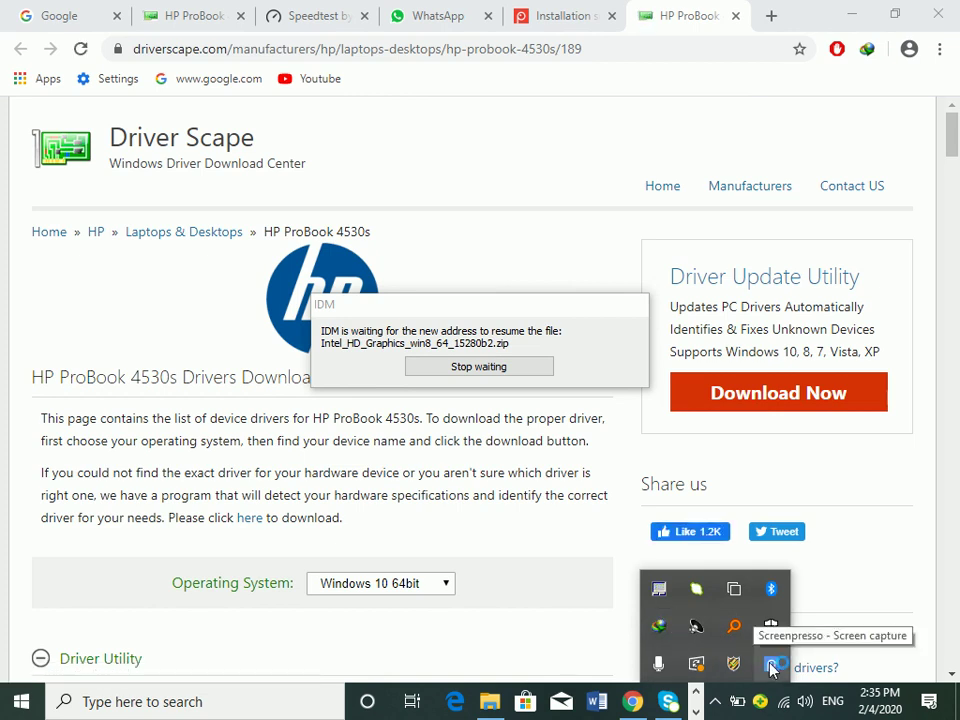
pyautogui.click(771, 666)
pyautogui.click(675, 566)
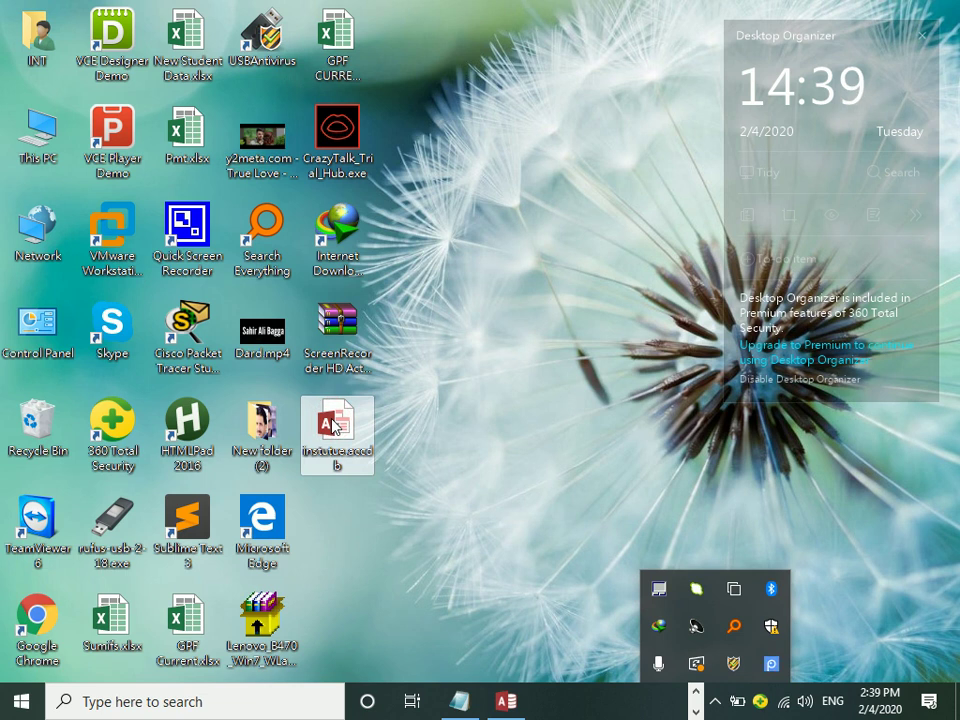
pyautogui.click(714, 704)
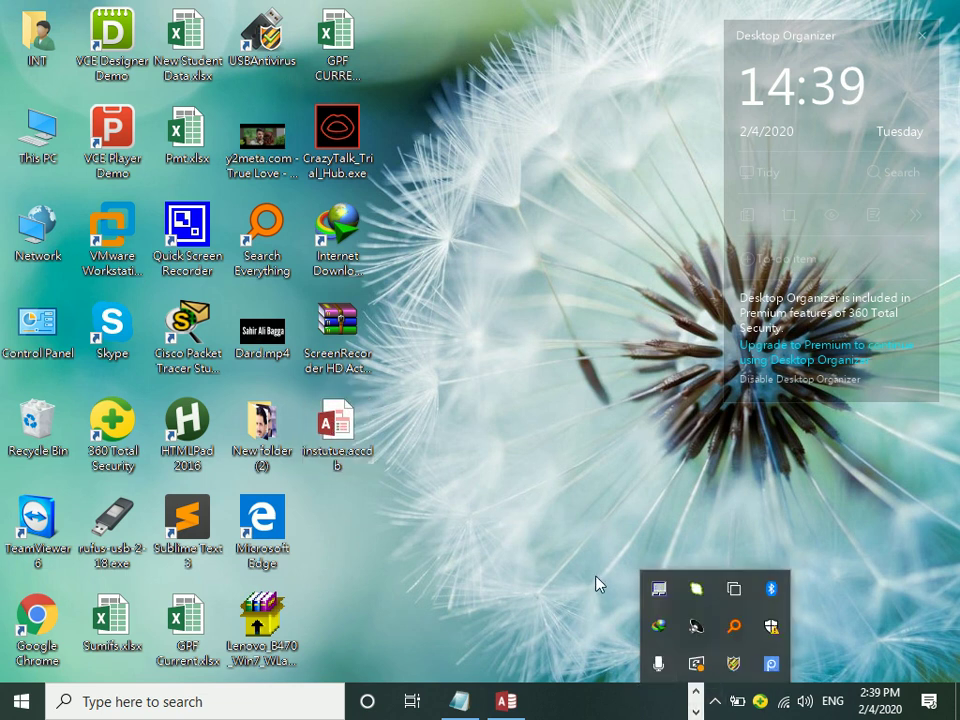
pyautogui.click(525, 455)
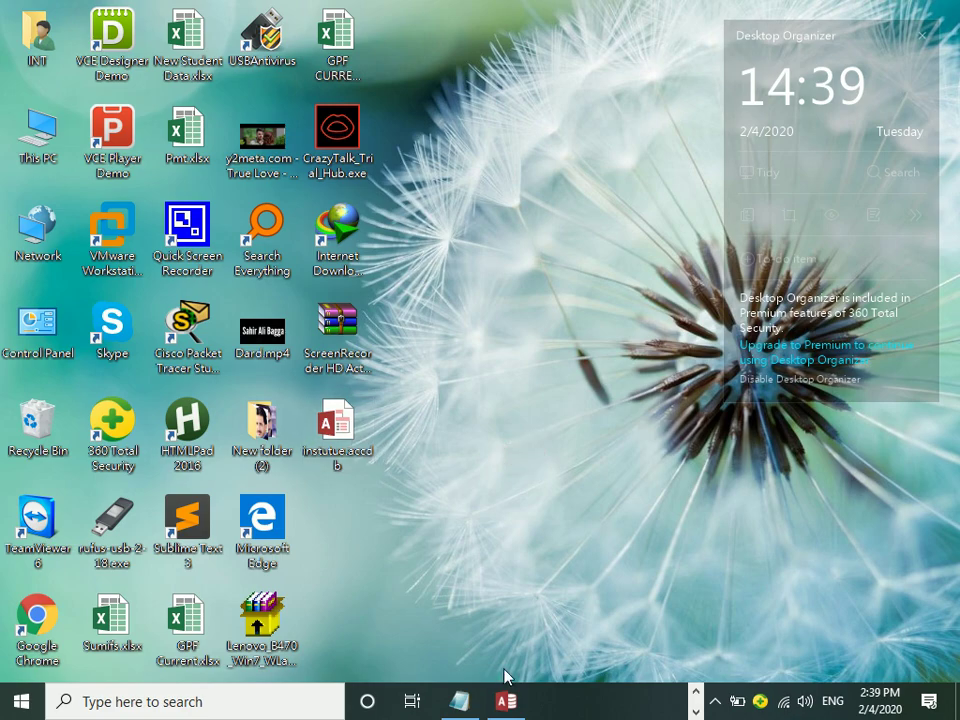
# Bring the Access database back to the front and select Table1 in the navigation pane
pyautogui.click(507, 701)
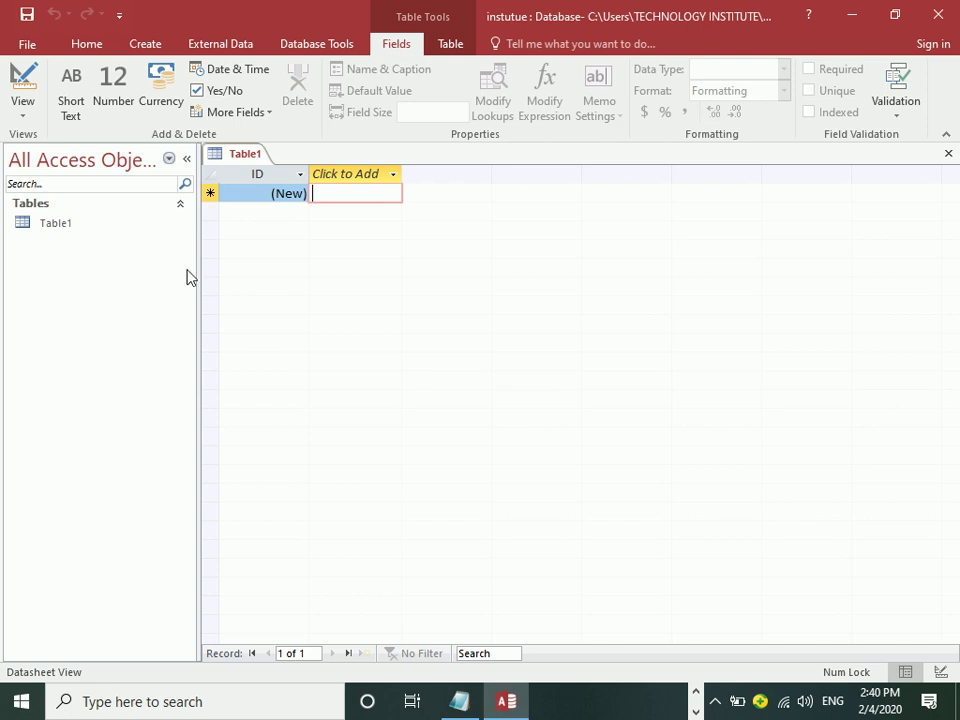
pyautogui.click(77, 227)
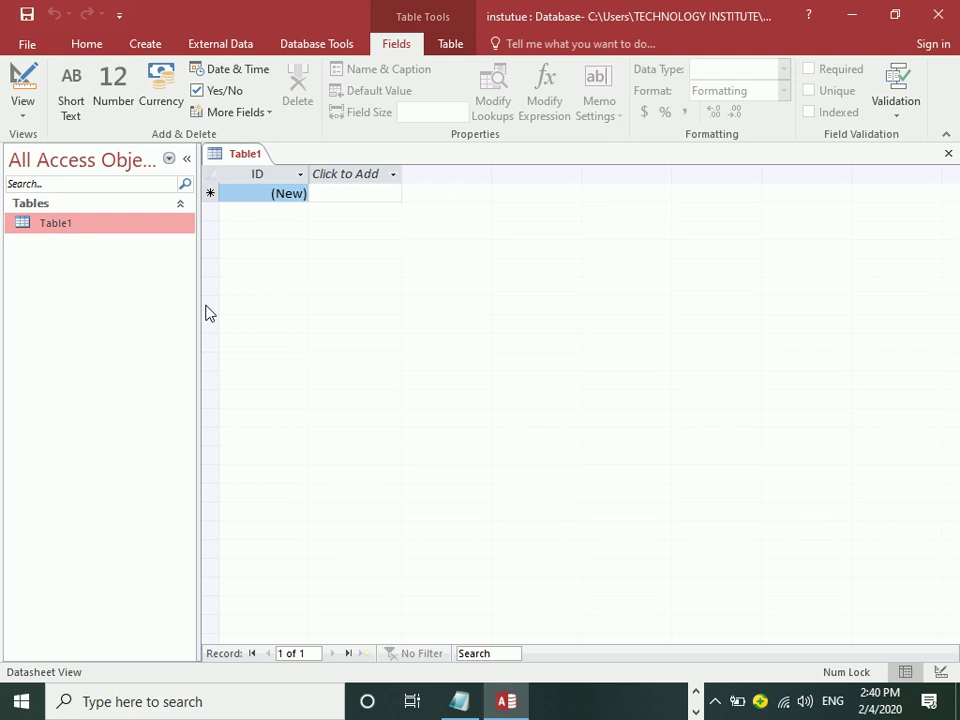
# Switch Table1 to Design View and enter 'fees' as the name to save it under
pyautogui.click(18, 90)
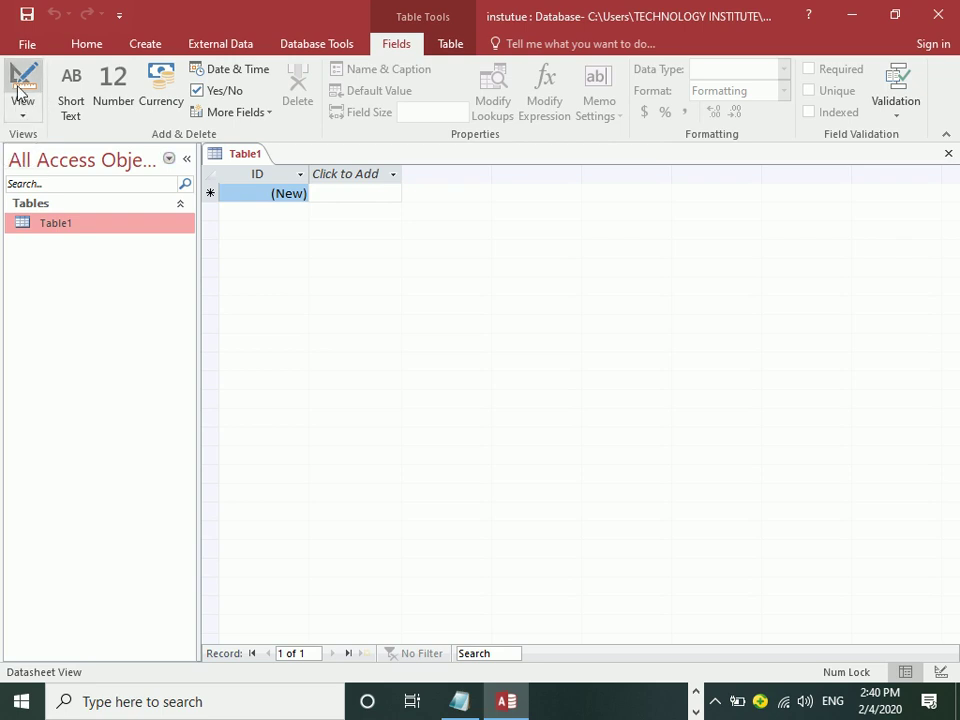
pyautogui.click(21, 108)
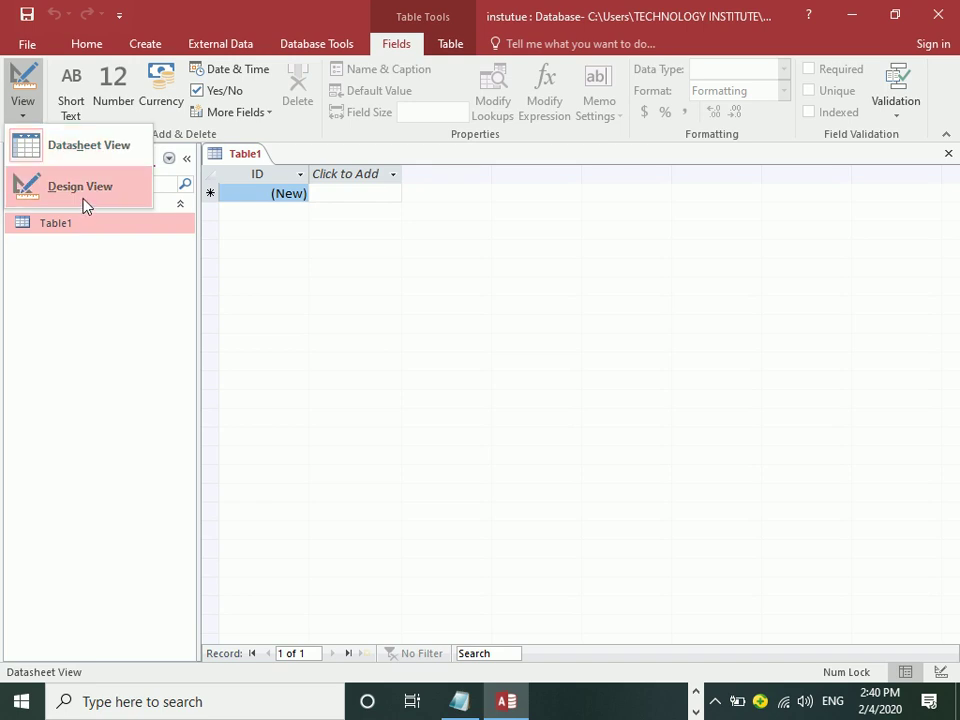
pyautogui.click(84, 188)
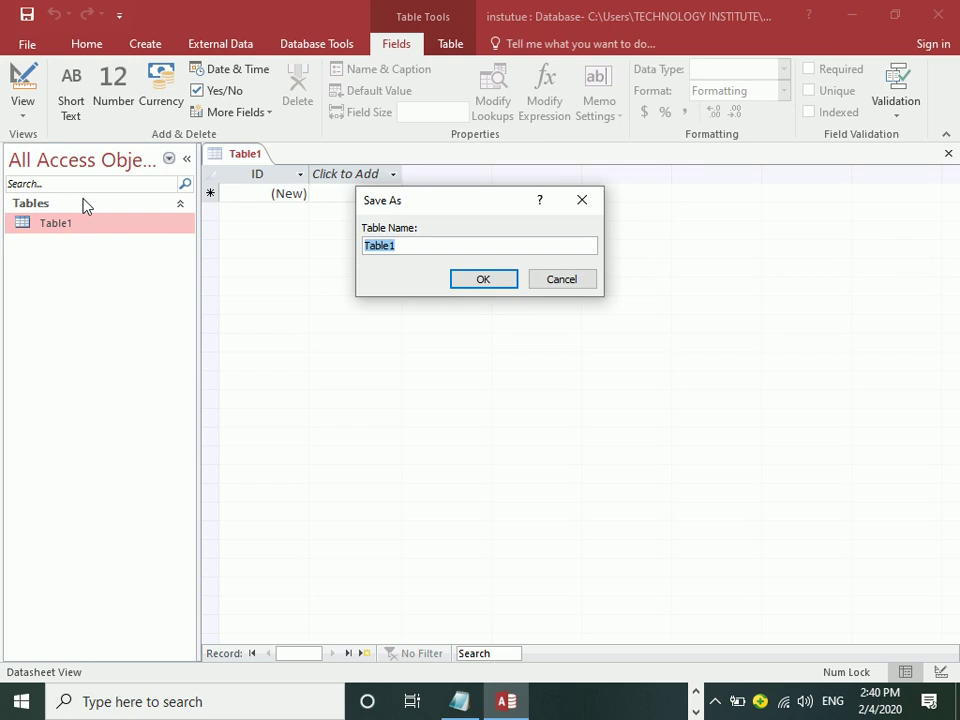
pyautogui.write('fees')
# Confirm saving as fees and rename the ID field to Sno, moving to a new row
pyautogui.click(492, 278)
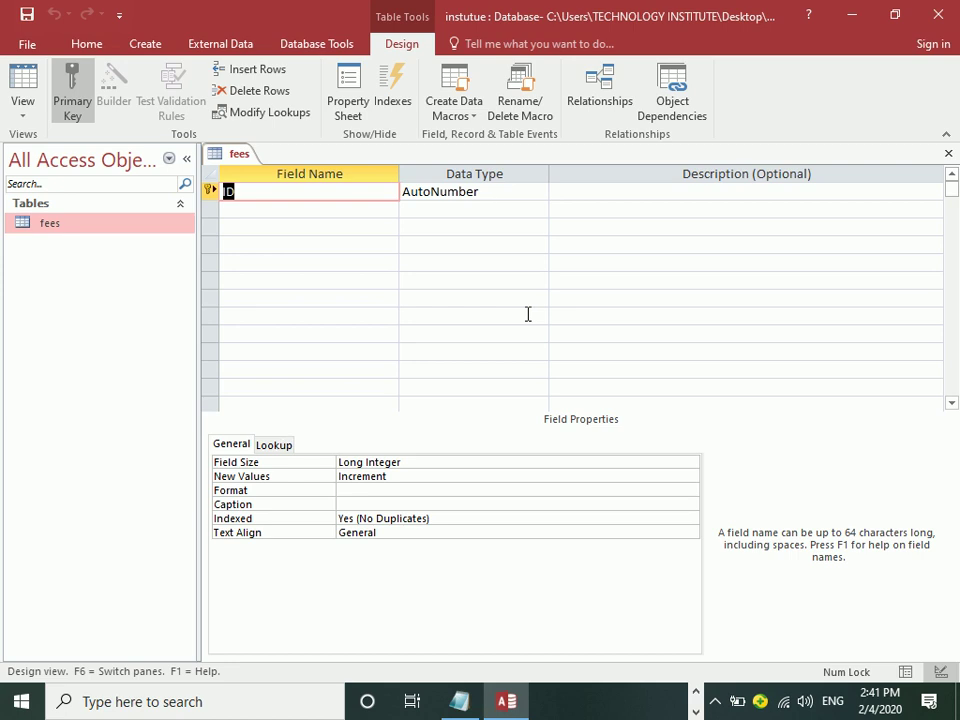
pyautogui.write('Sno')
pyautogui.press('Tab')
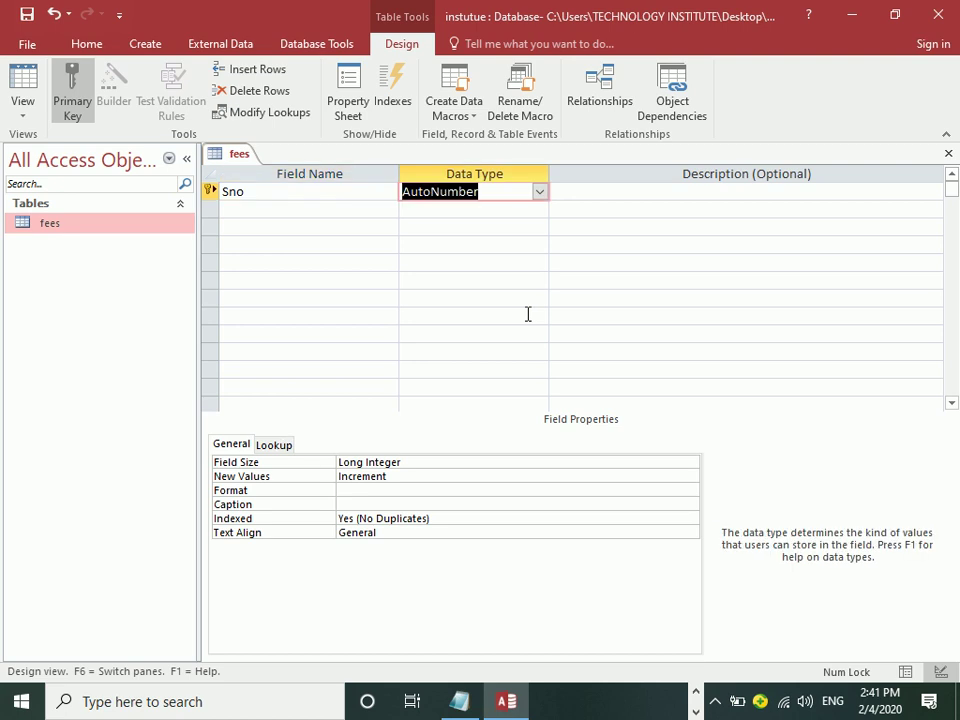
pyautogui.press('Tab')
pyautogui.press('Tab')
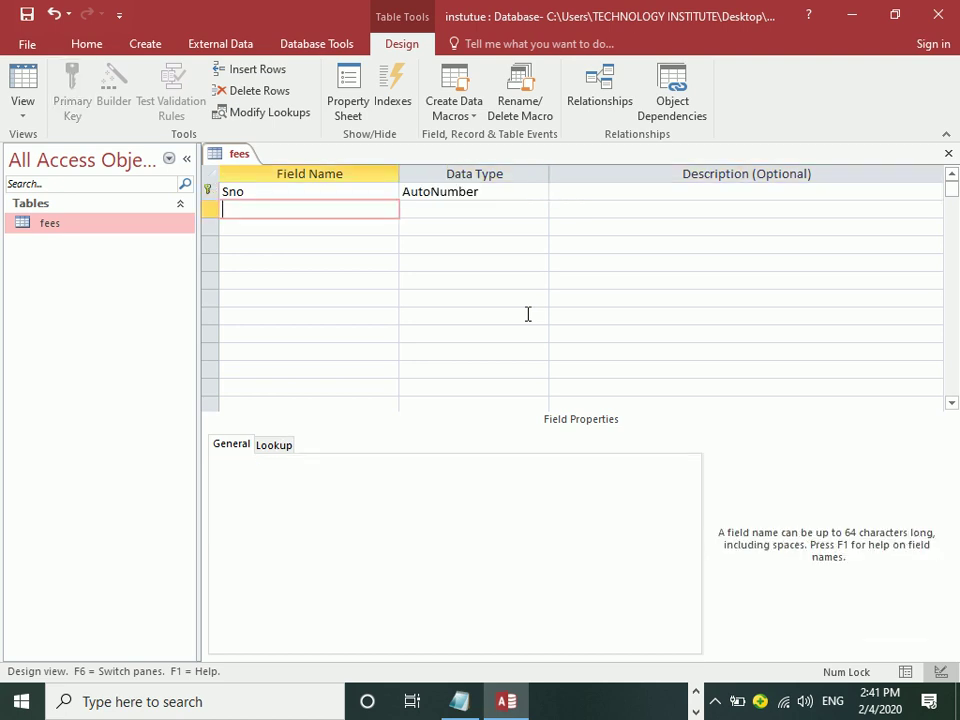
# Type 'date' as the second field's name after erasing a mistyped 'nam'
pyautogui.write('nam')
pyautogui.press('BackSpace')
pyautogui.press('BackSpace')
pyautogui.press('BackSpace')
pyautogui.write('date')
# Rename the second field from 'date' to SNAME in capitals, fixing a typo, and view its data types
pyautogui.press('BackSpace')
pyautogui.press('BackSpace')
pyautogui.press('BackSpace')
pyautogui.press('BackSpace')
pyautogui.write('s')
pyautogui.press('BackSpace')
pyautogui.press('capslock')
pyautogui.write('SNMAE')
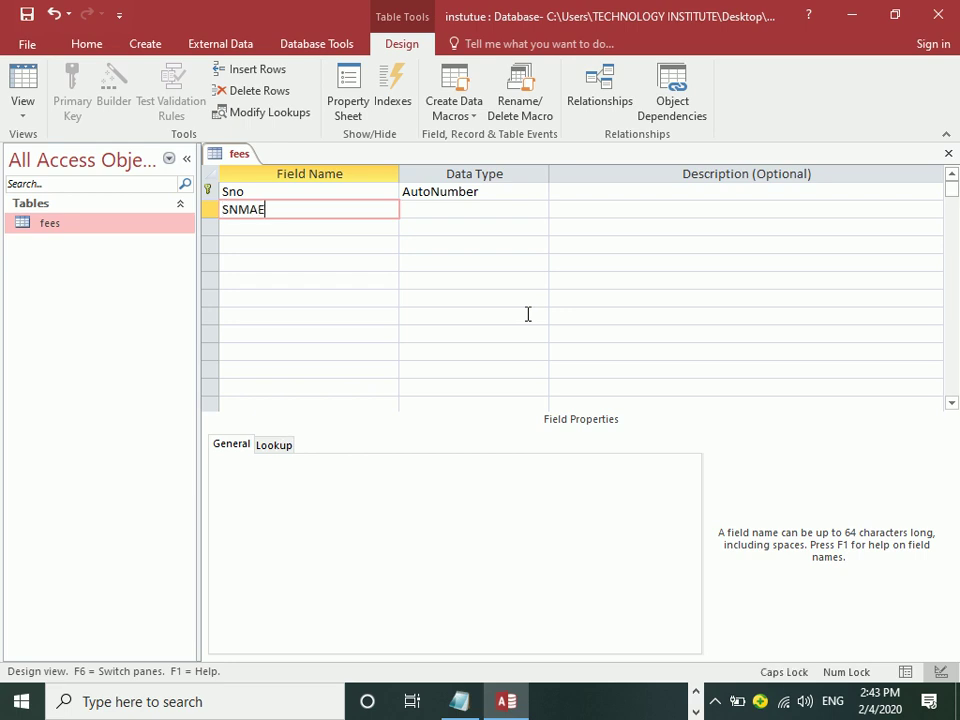
pyautogui.press('BackSpace')
pyautogui.press('BackSpace')
pyautogui.press('BackSpace')
pyautogui.write('AME')
pyautogui.press('Tab')
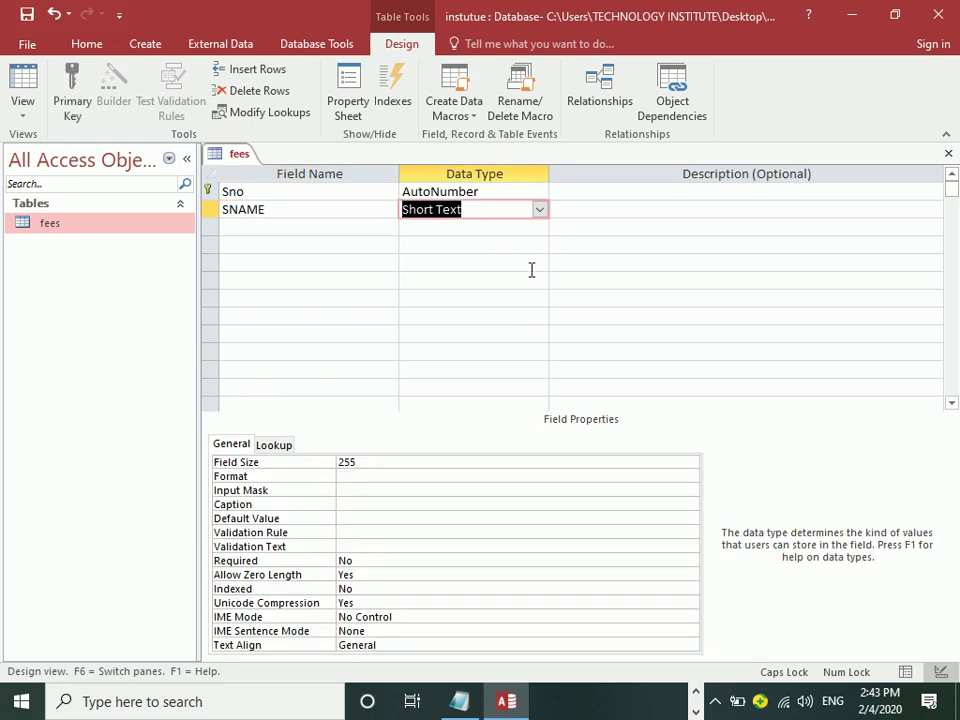
pyautogui.click(539, 210)
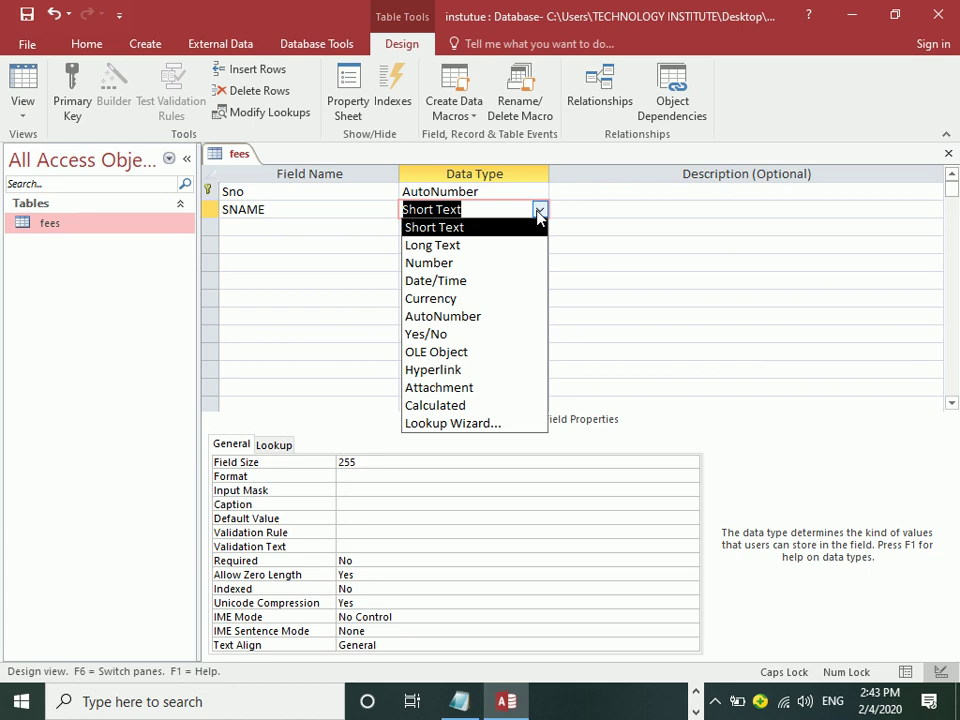
pyautogui.click(493, 224)
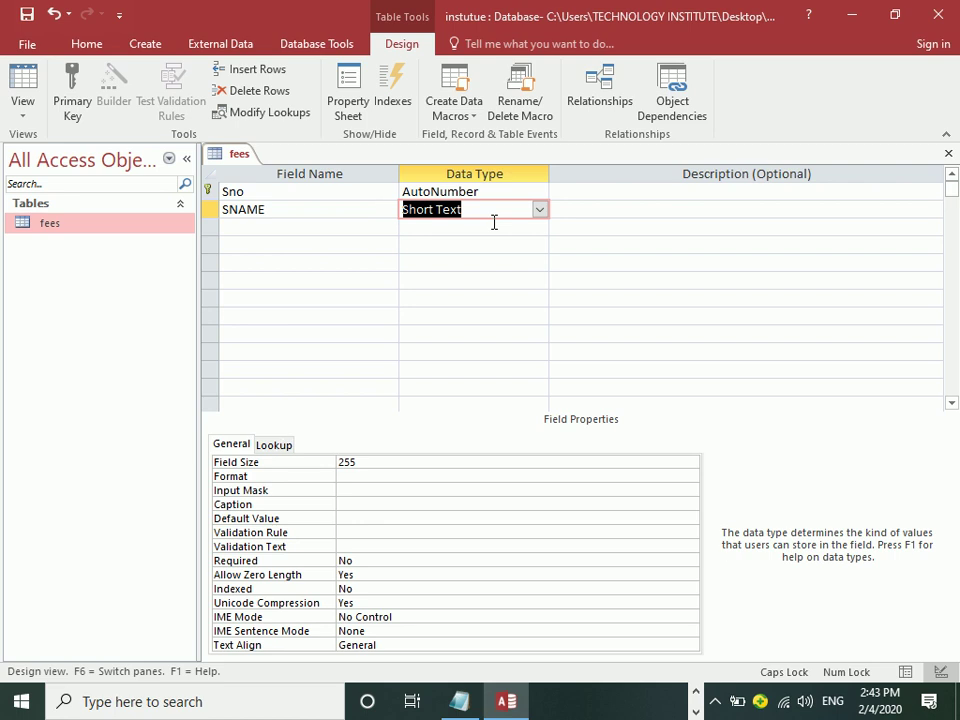
pyautogui.click(403, 463)
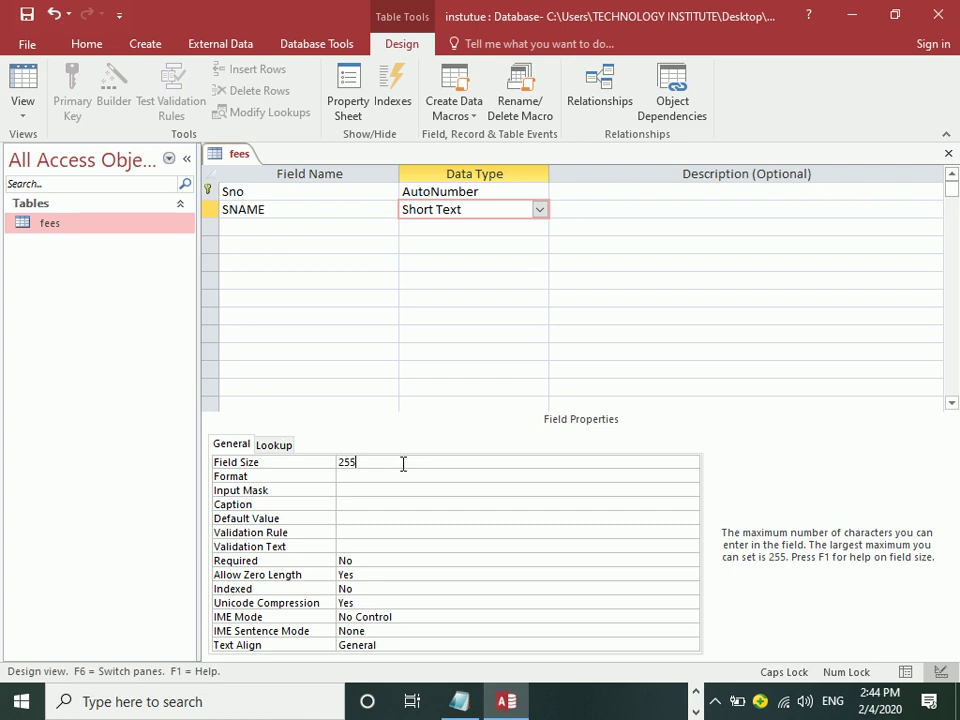
# Set the SNAME field size to 50 after Access rejects the value 300
pyautogui.press('BackSpace')
pyautogui.press('BackSpace')
pyautogui.press('BackSpace')
pyautogui.write('300')
pyautogui.click(404, 470)
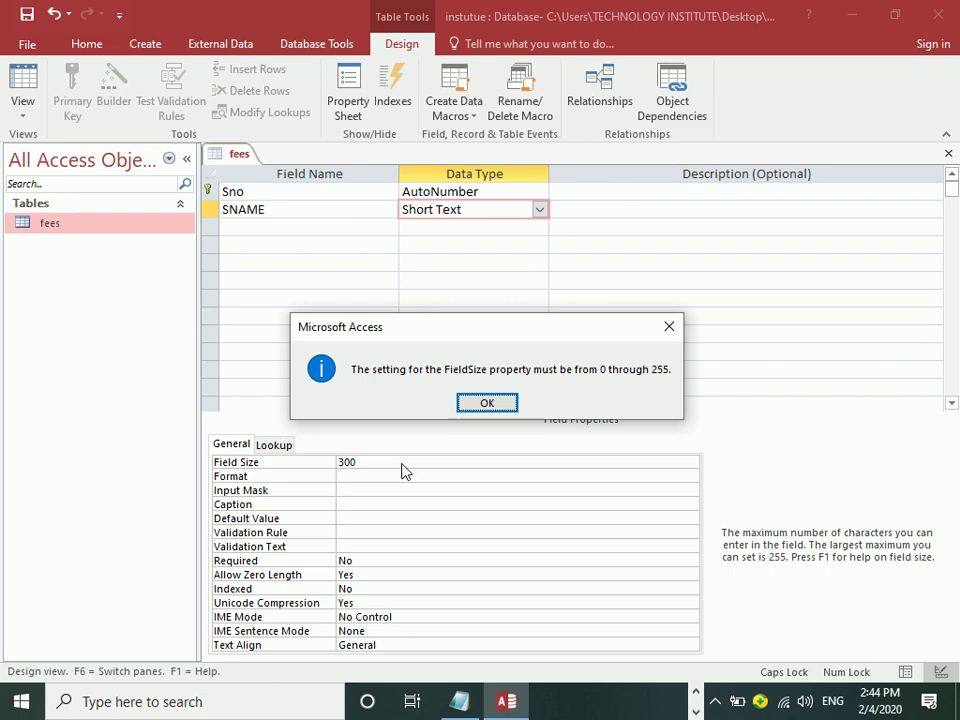
pyautogui.press('Return')
pyautogui.press('BackSpace')
pyautogui.press('BackSpace')
pyautogui.press('BackSpace')
pyautogui.write('255')
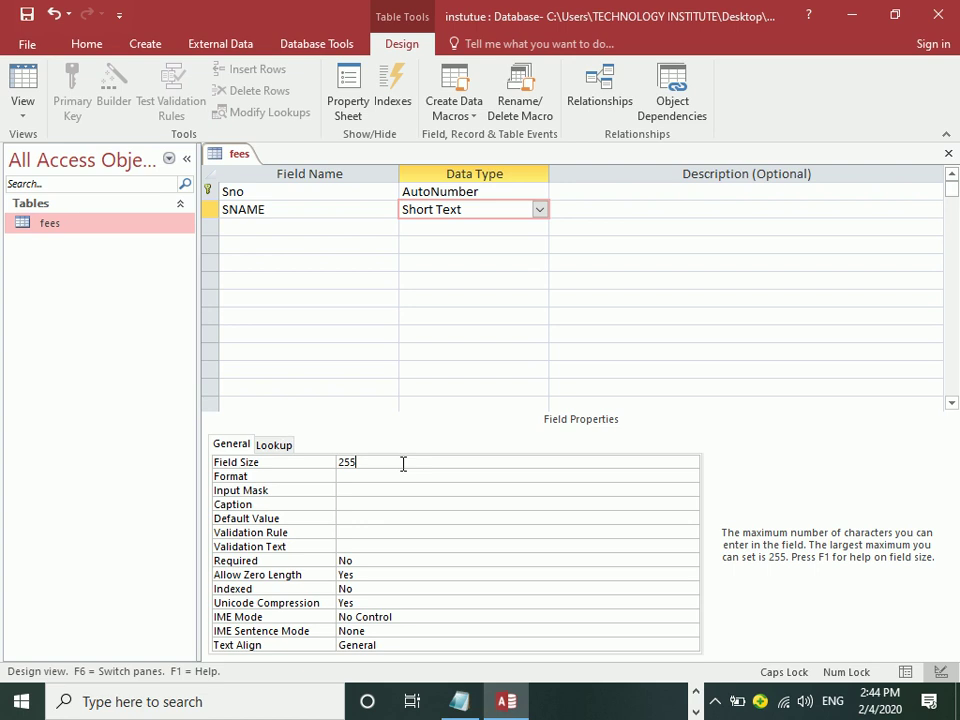
pyautogui.press('BackSpace')
pyautogui.press('BackSpace')
pyautogui.press('BackSpace')
pyautogui.write('50')
pyautogui.click(539, 212)
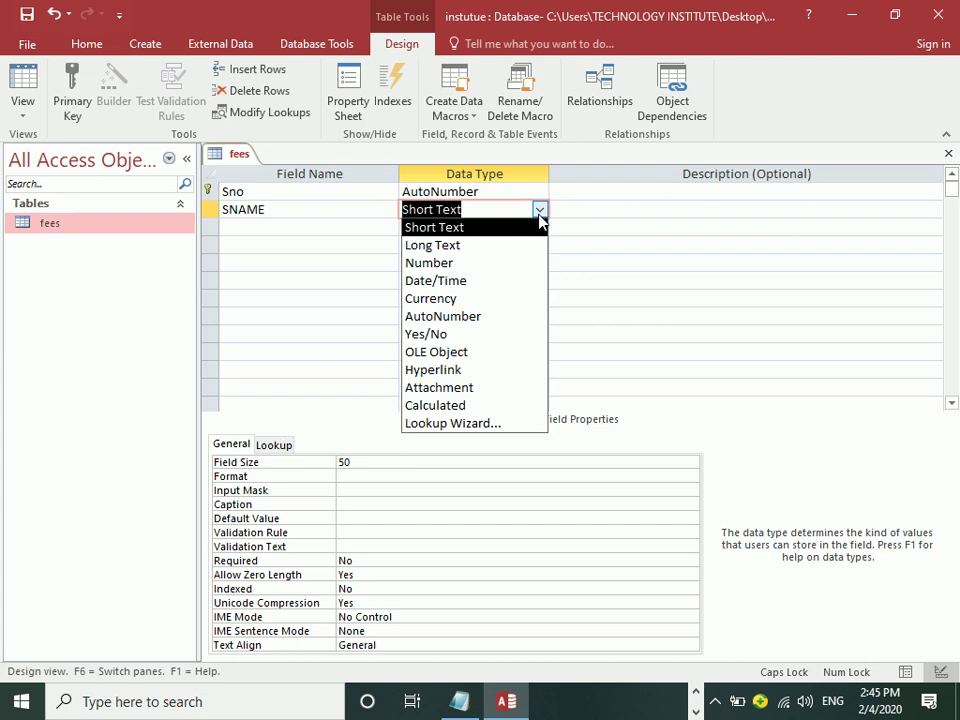
pyautogui.click(539, 212)
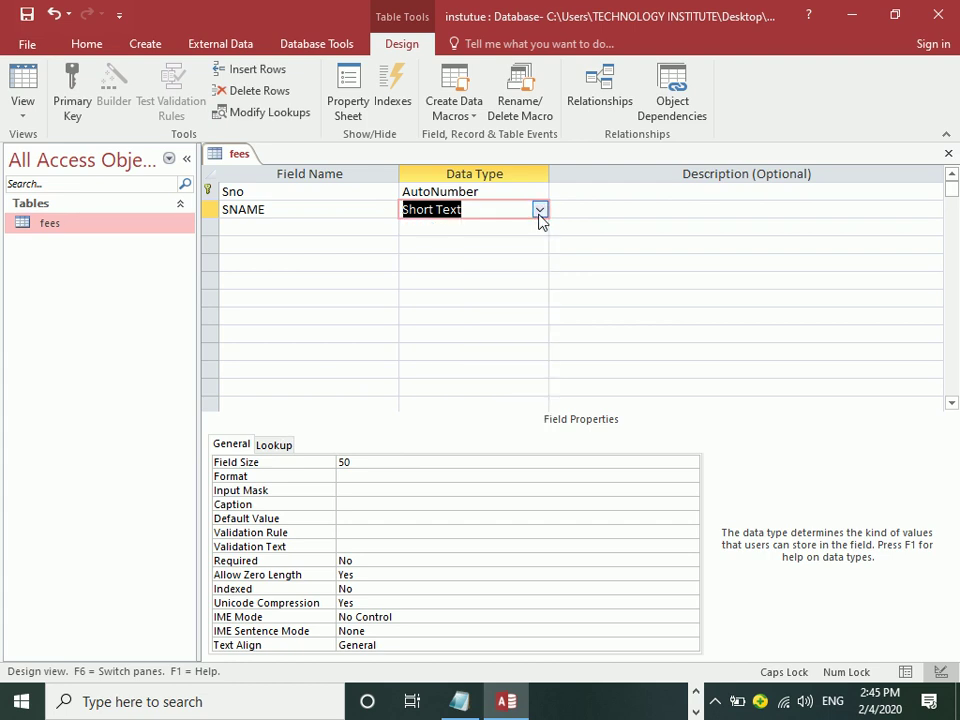
pyautogui.click(539, 214)
pyautogui.click(469, 250)
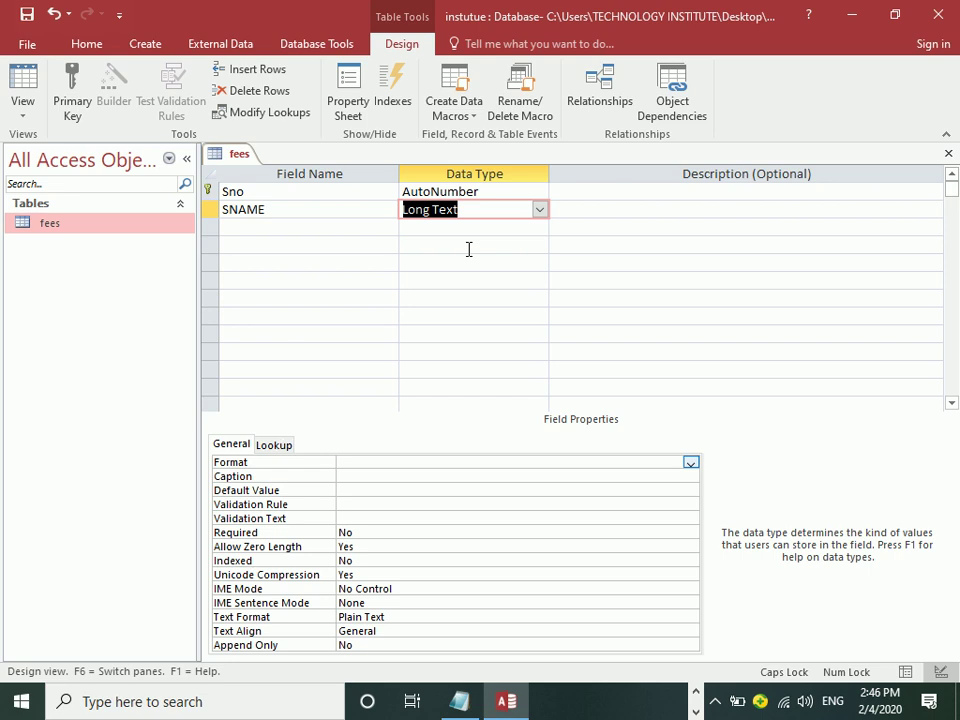
pyautogui.click(539, 209)
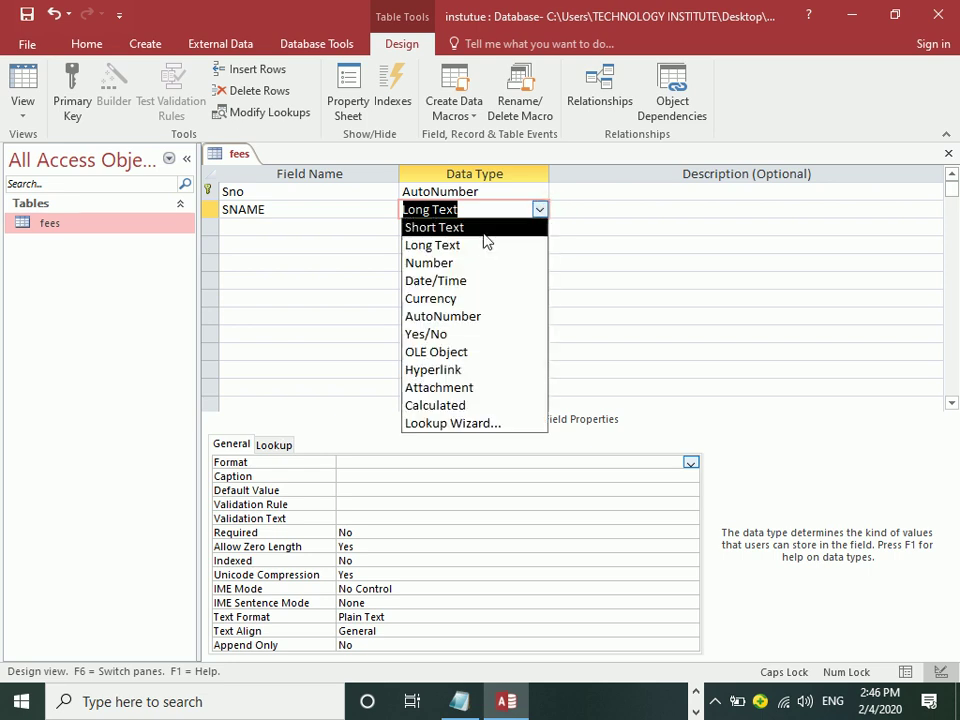
pyautogui.click(482, 226)
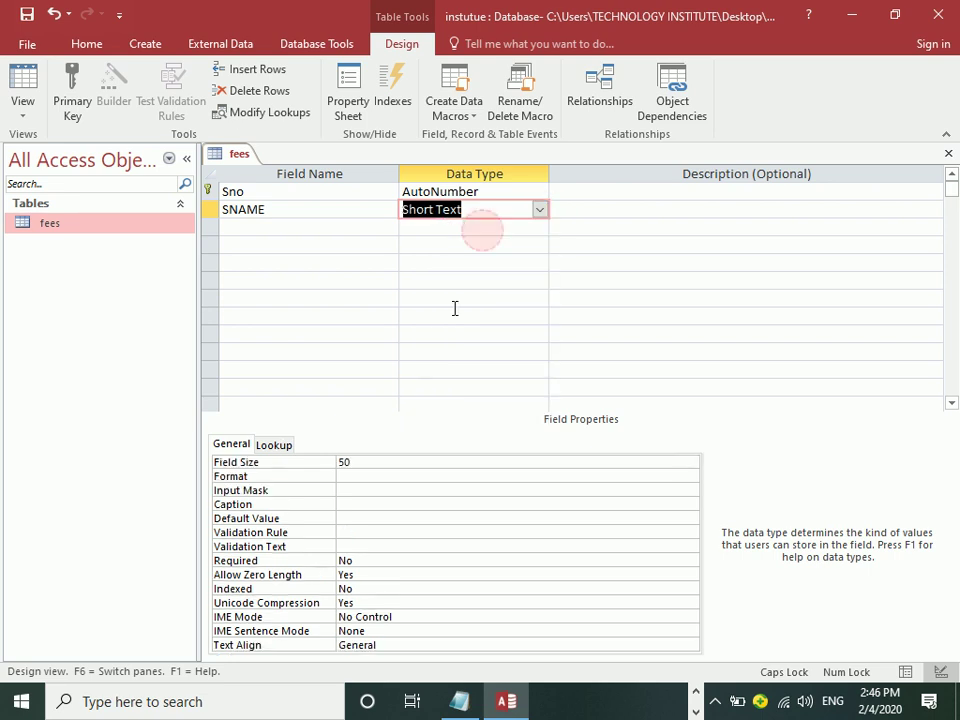
pyautogui.click(389, 462)
# Name the third field FNAME, keeping its Short Text data type
pyautogui.click(296, 227)
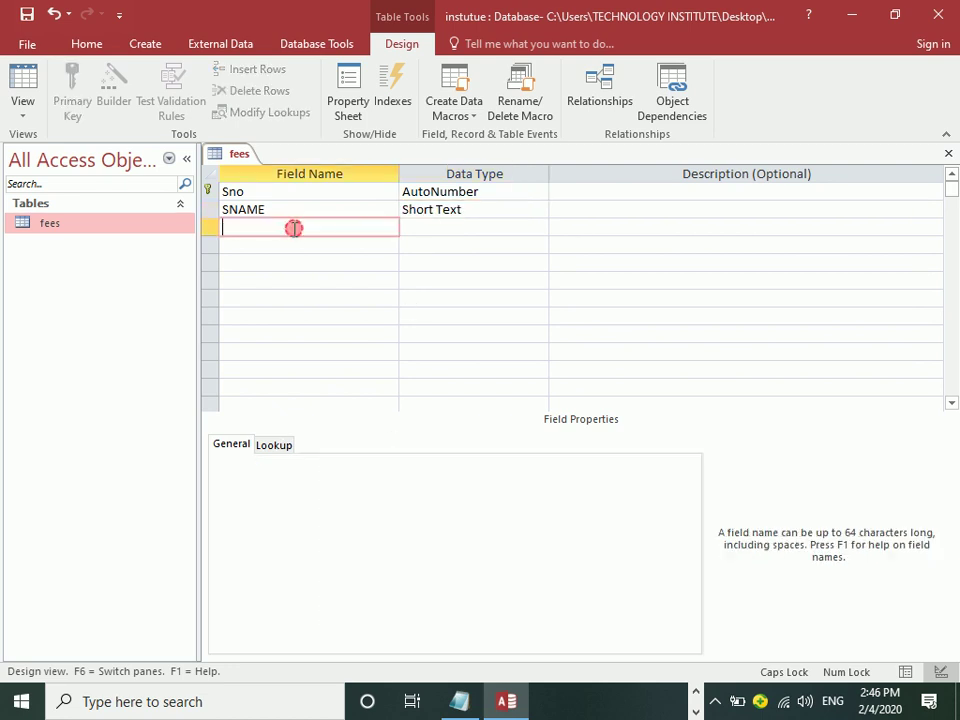
pyautogui.write('FNAME')
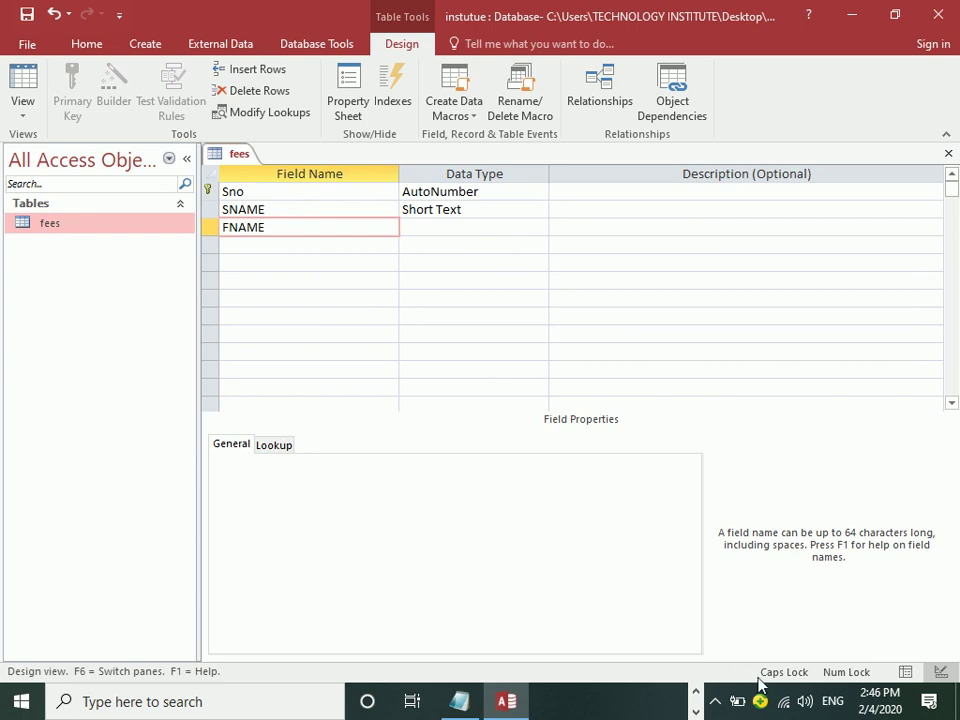
pyautogui.click(718, 700)
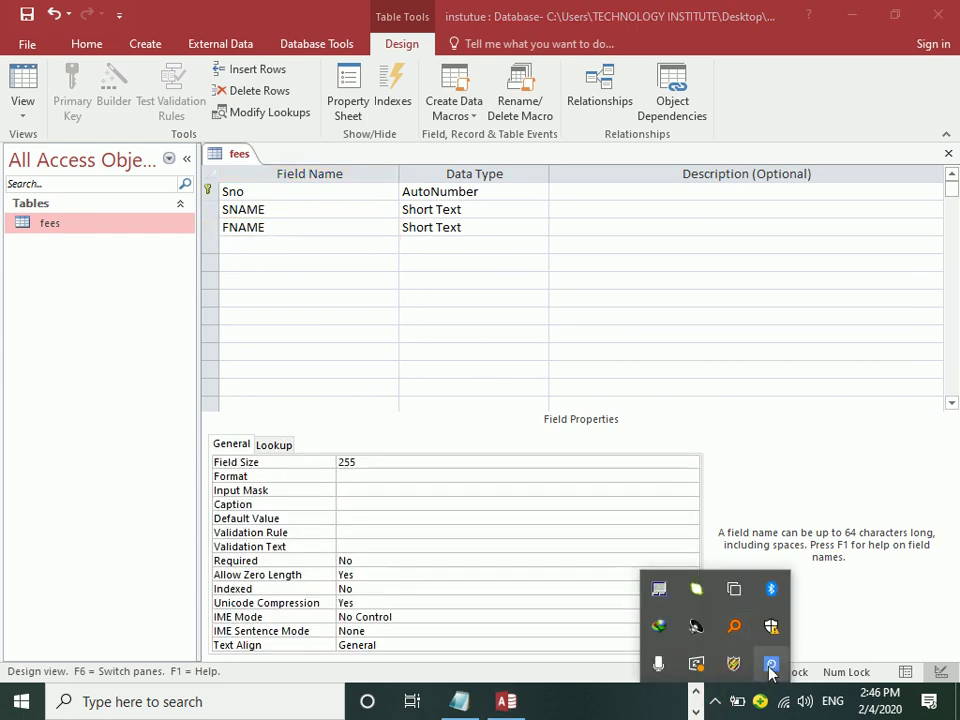
pyautogui.rightClick(769, 668)
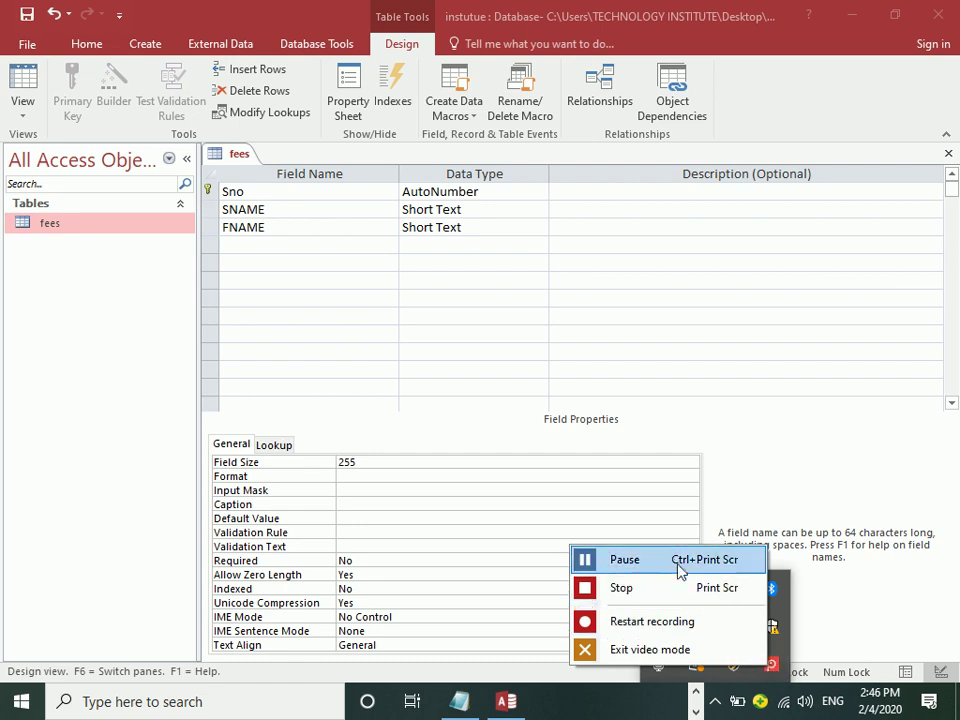
pyautogui.click(624, 559)
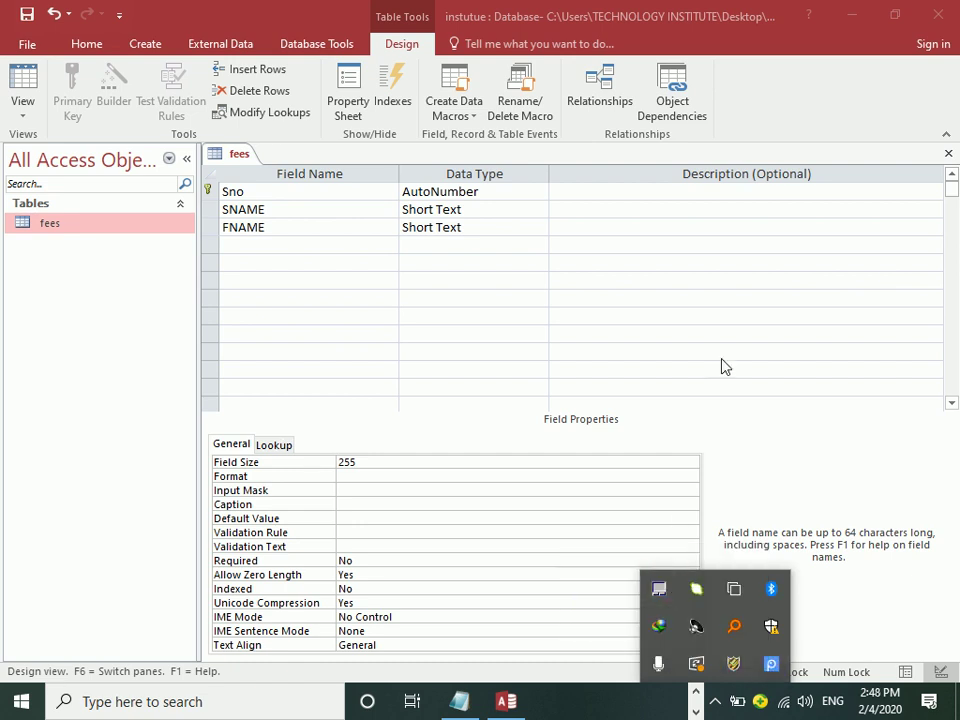
pyautogui.click(330, 229)
pyautogui.click(507, 229)
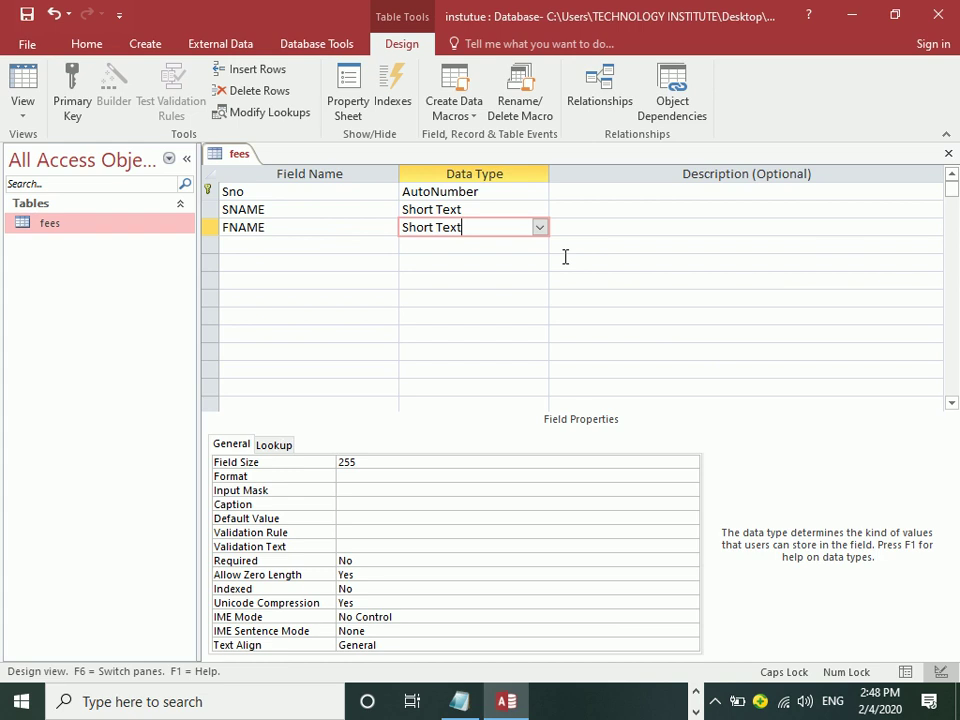
# Change FNAME's Field Size property to 40
pyautogui.click(368, 461)
pyautogui.click(240, 462)
pyautogui.write('50')
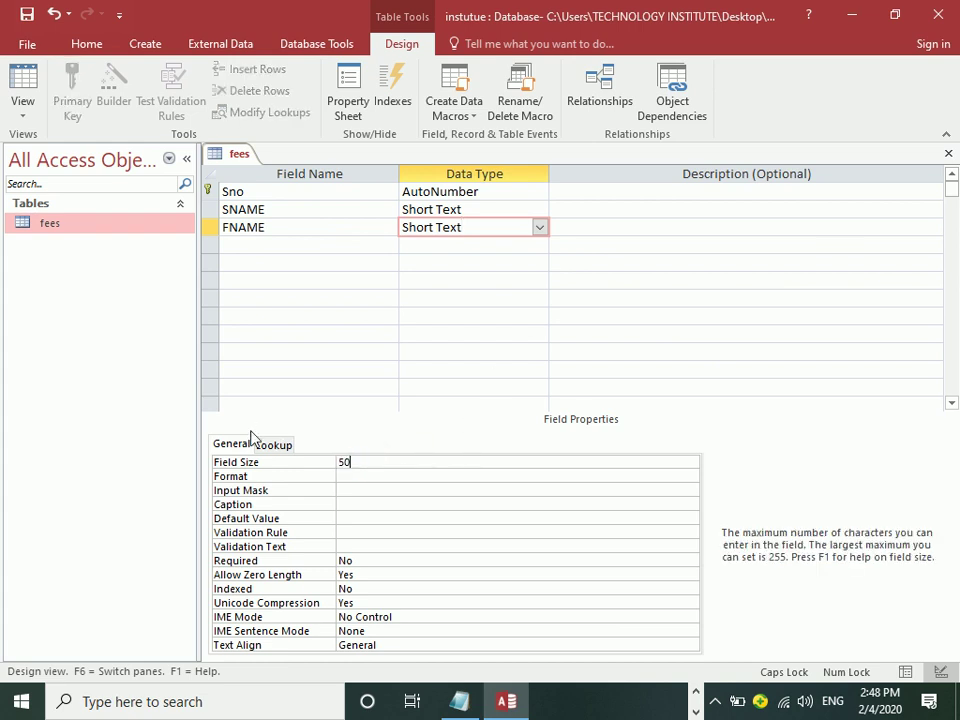
pyautogui.press('BackSpace')
pyautogui.press('BackSpace')
pyautogui.write('4')
pyautogui.write('0')
pyautogui.press('Return')
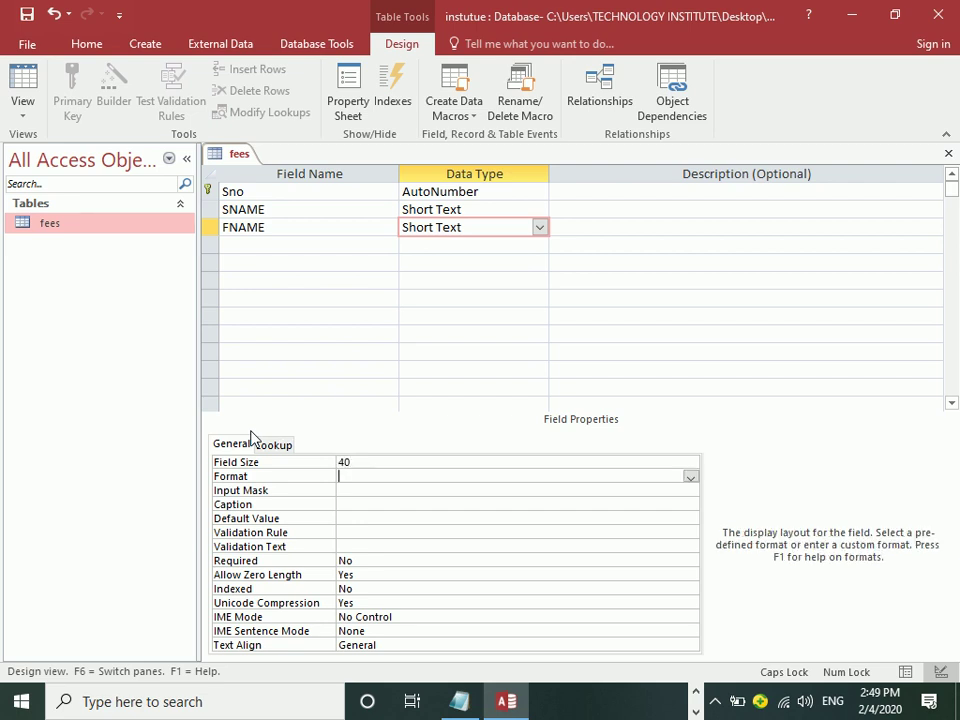
# Add a fourth field named ADDRESS as Short Text
pyautogui.click(243, 244)
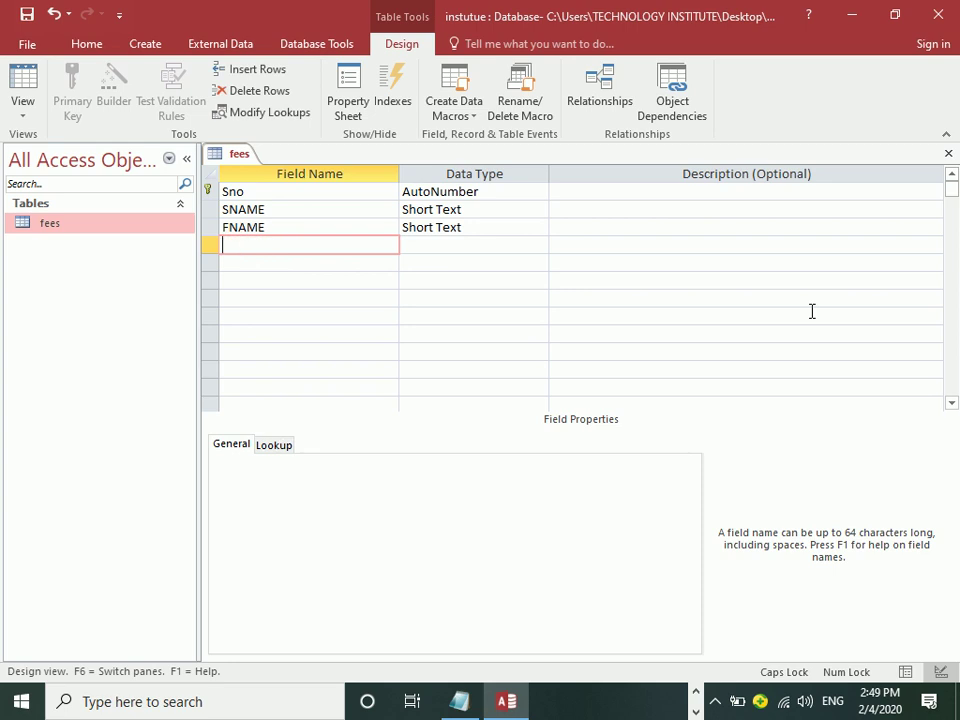
pyautogui.write('ADDRESS')
pyautogui.press('Tab')
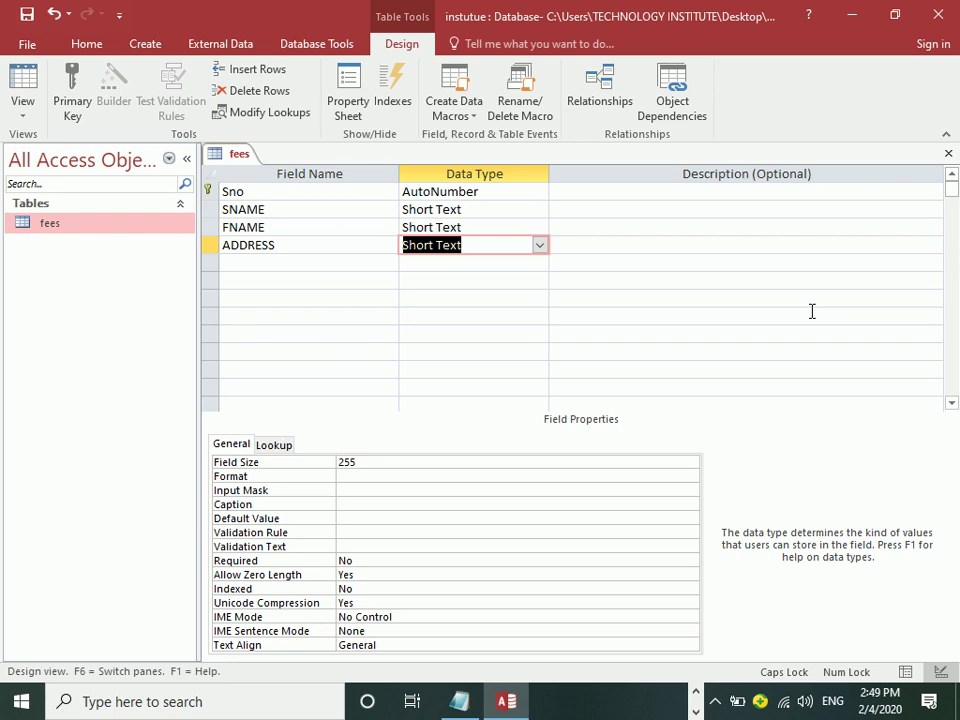
pyautogui.click(540, 246)
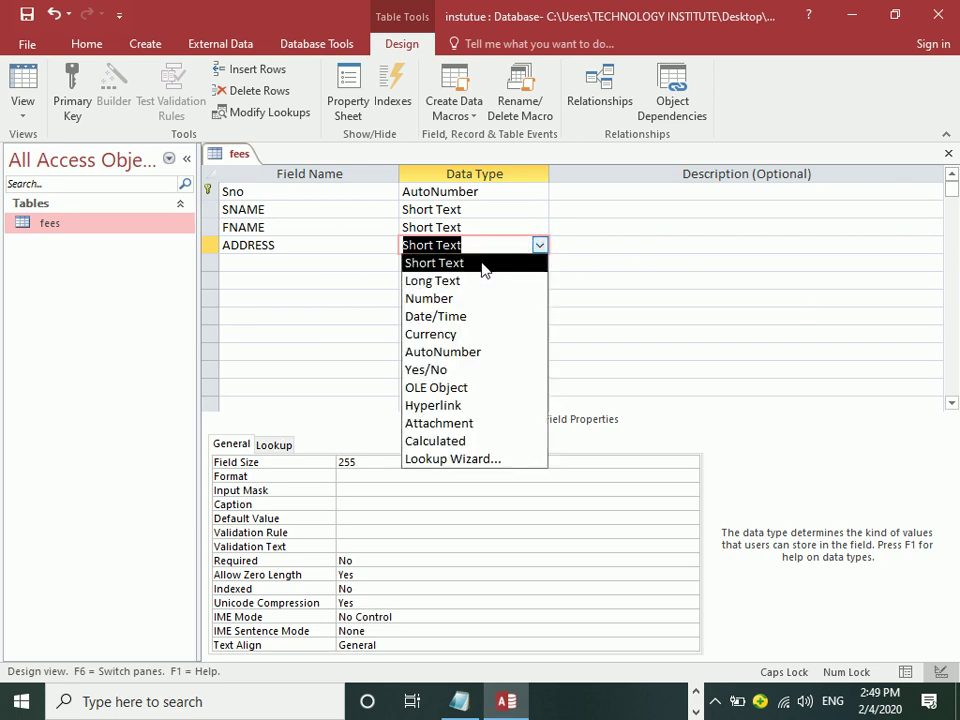
pyautogui.click(486, 266)
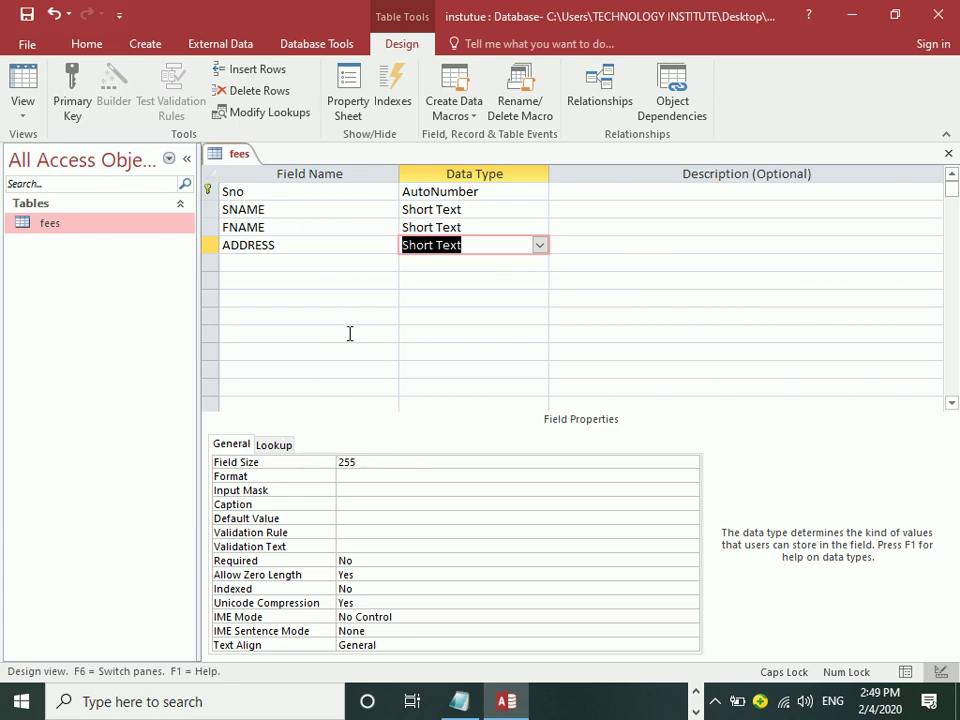
pyautogui.click(240, 261)
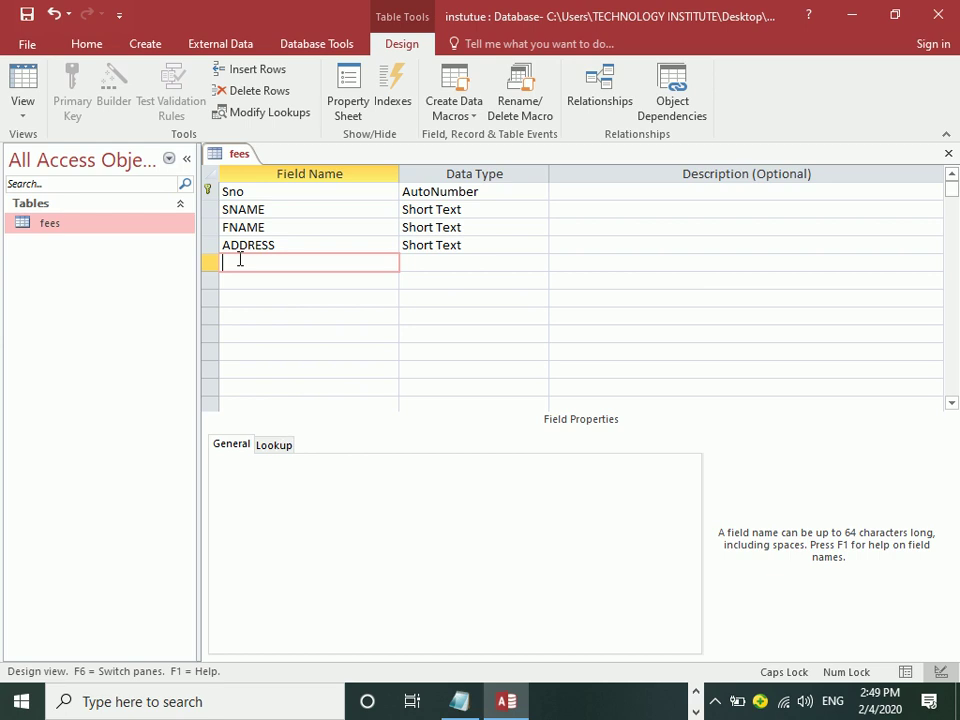
# Add a FEE field and choose Number as its data type from the list
pyautogui.write('FEE')
pyautogui.click(416, 262)
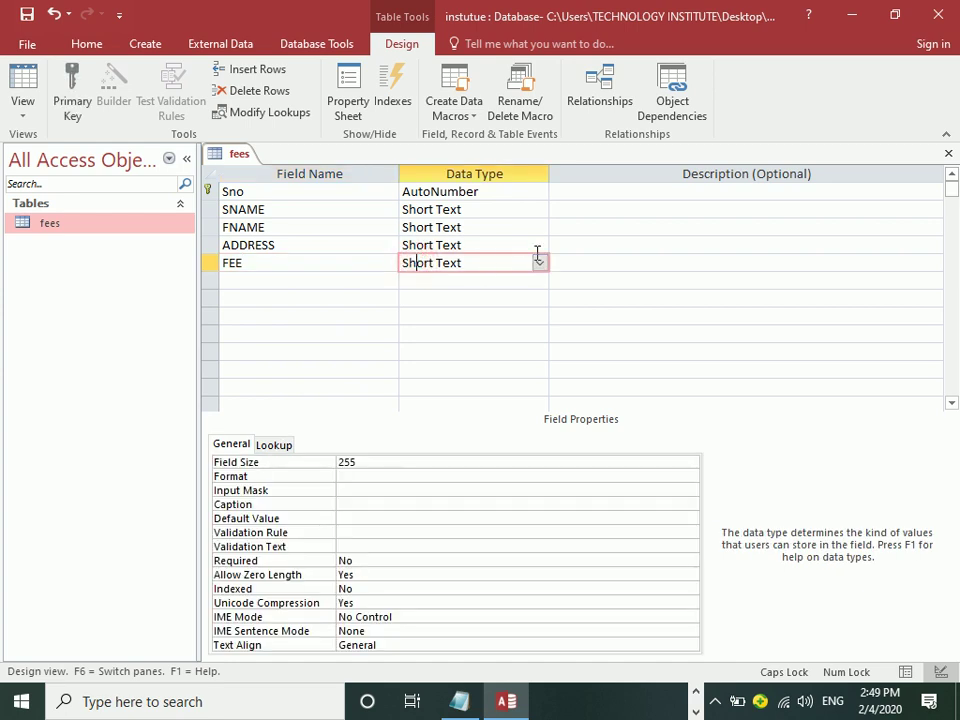
pyautogui.click(539, 263)
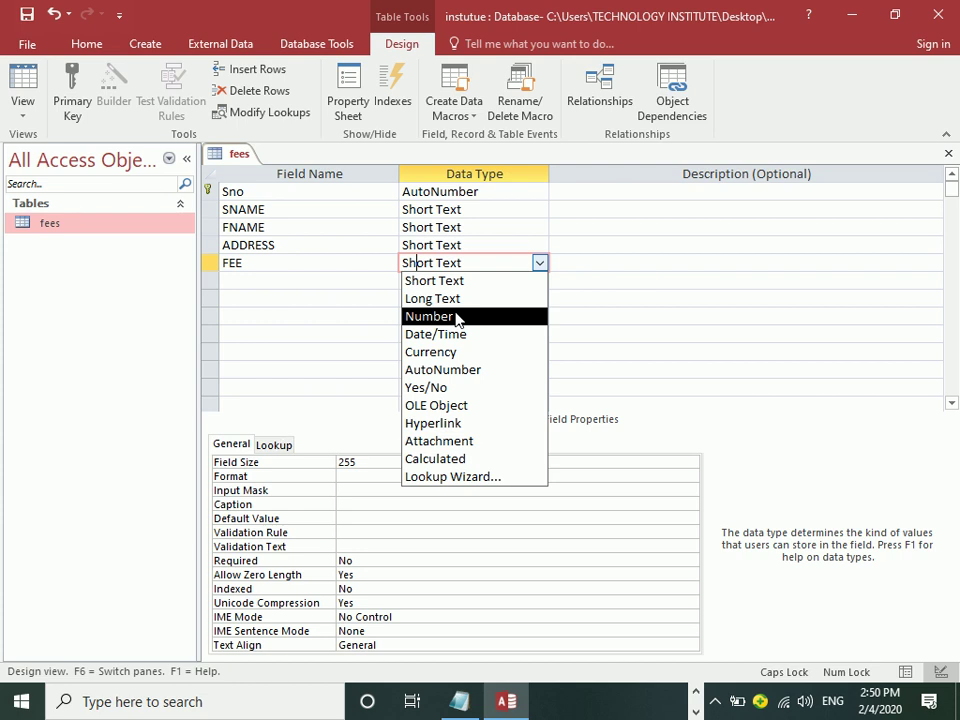
pyautogui.click(456, 318)
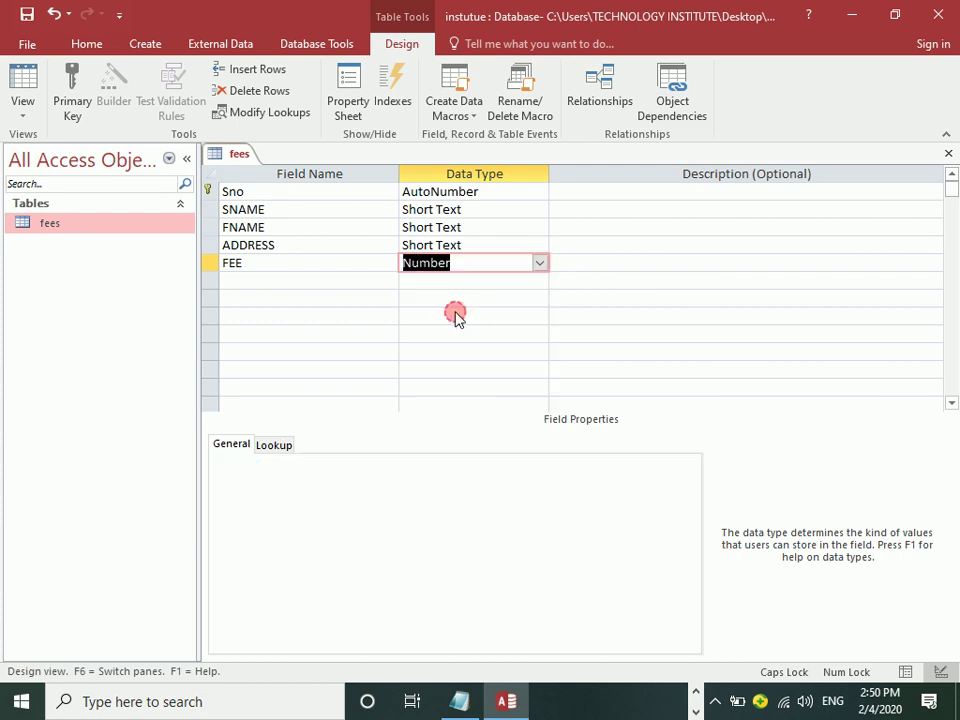
# Add PAID and BALANCE fields, each set to the Number data type
pyautogui.click(343, 281)
pyautogui.write('PAID')
pyautogui.press('Tab')
pyautogui.write('n')
pyautogui.press('Tab')
pyautogui.press('Tab')
pyautogui.write('BALA')
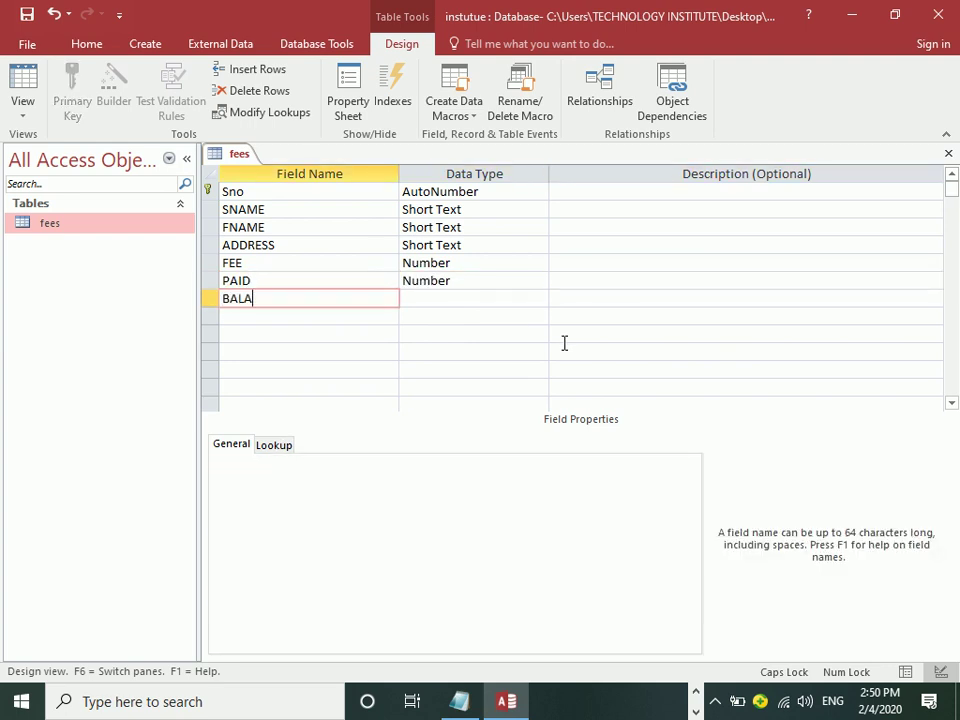
pyautogui.write('NCE')
pyautogui.press('Tab')
pyautogui.write('N')
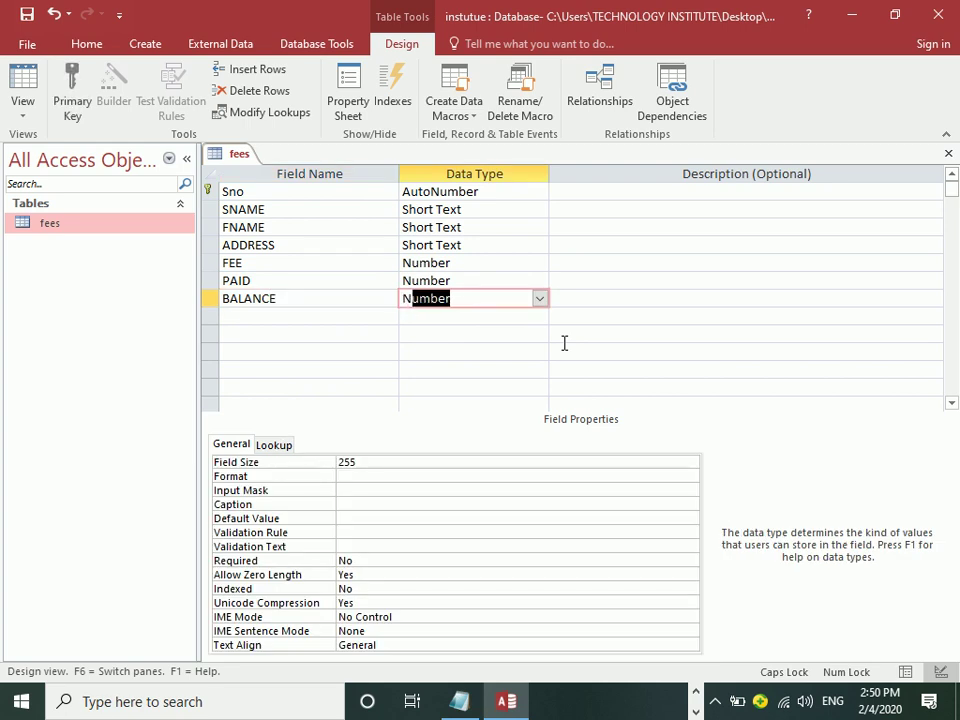
pyautogui.press('Tab')
pyautogui.press('Tab')
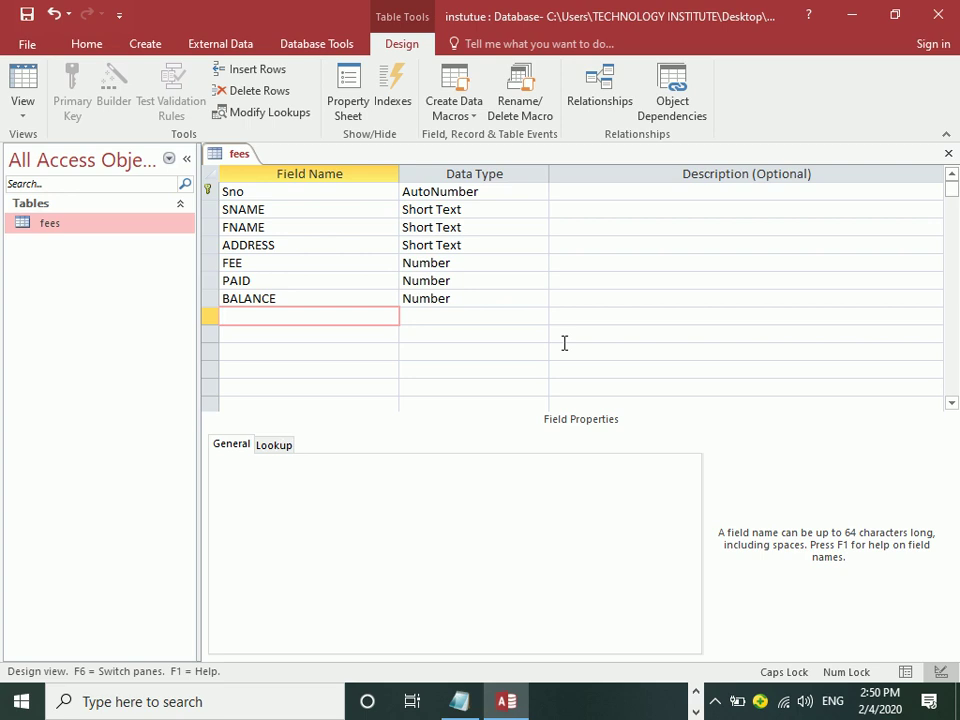
# Save the fees table design and switch it to Datasheet View
pyautogui.hotkey('ctrl', 's')
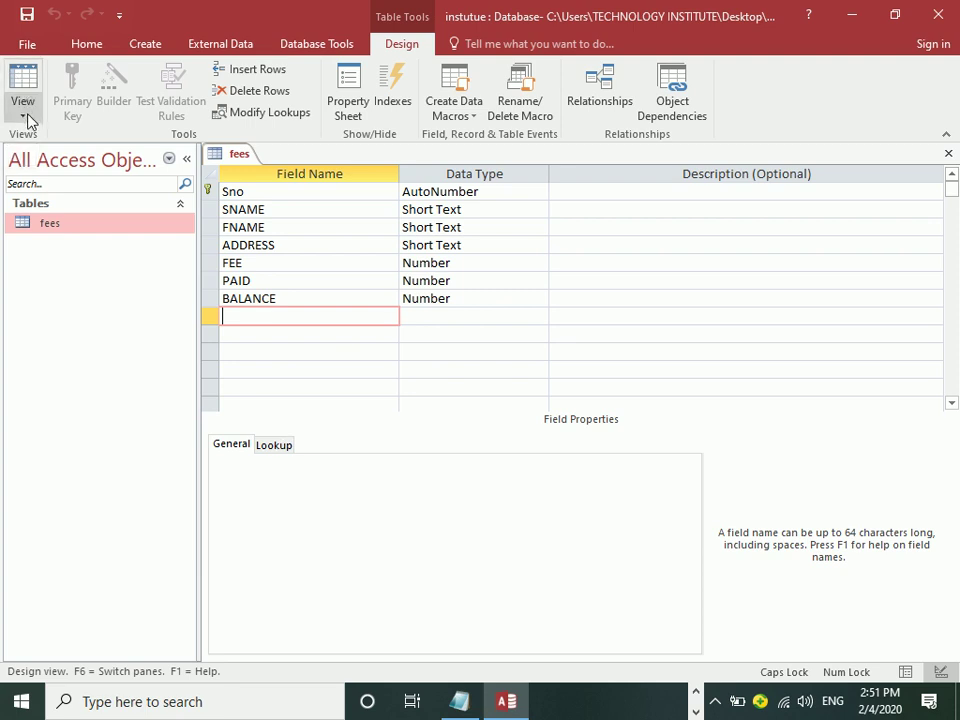
pyautogui.click(25, 114)
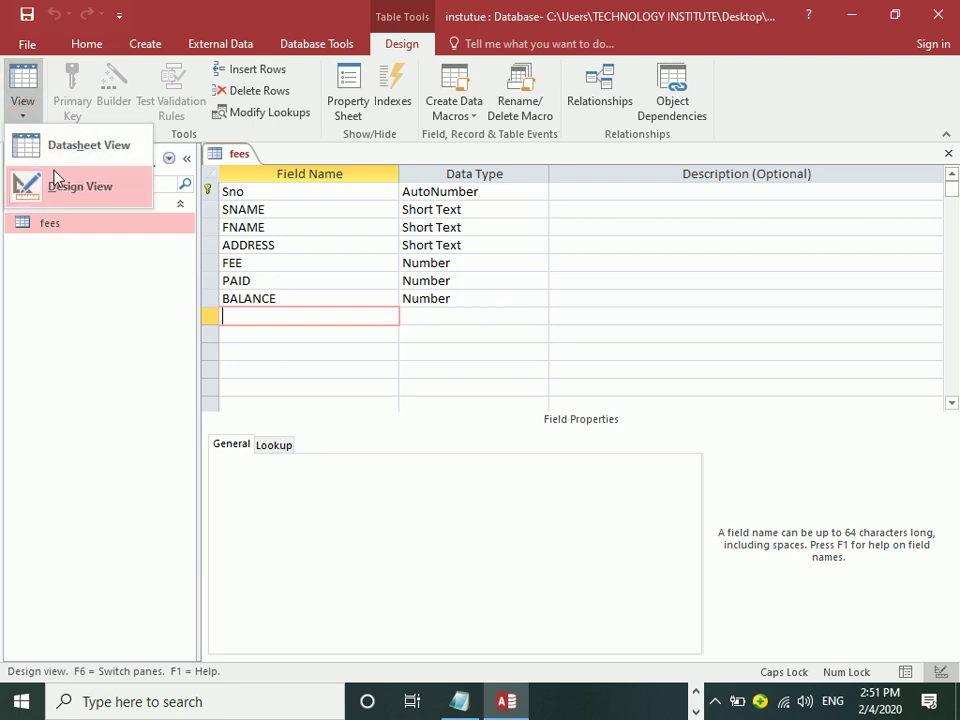
pyautogui.click(23, 74)
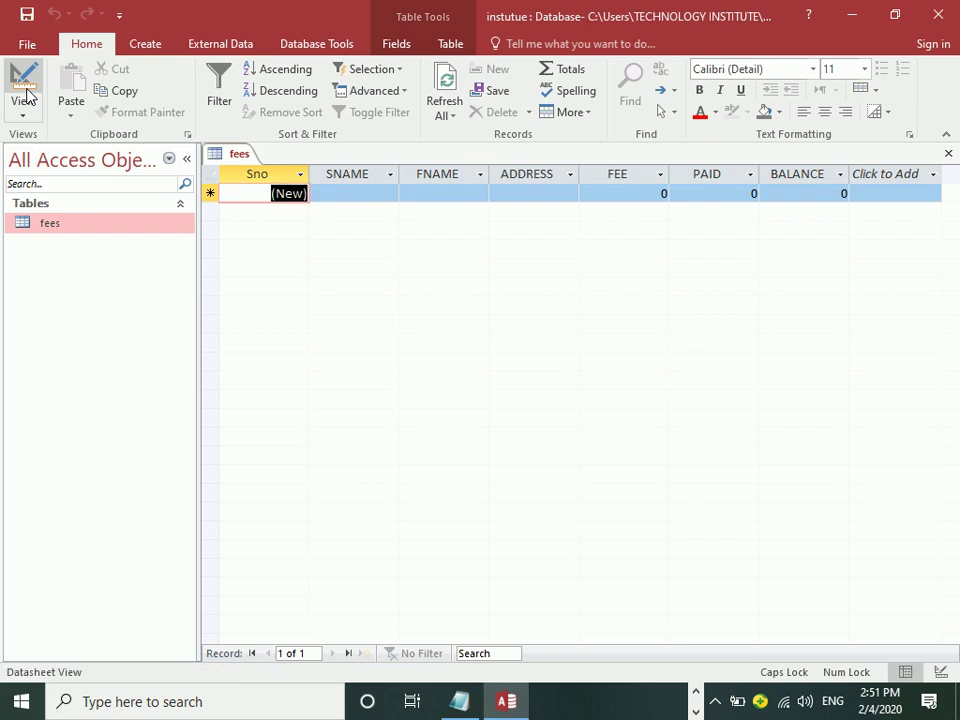
# Fill in the first record's student name, father's name and address
pyautogui.press('Tab')
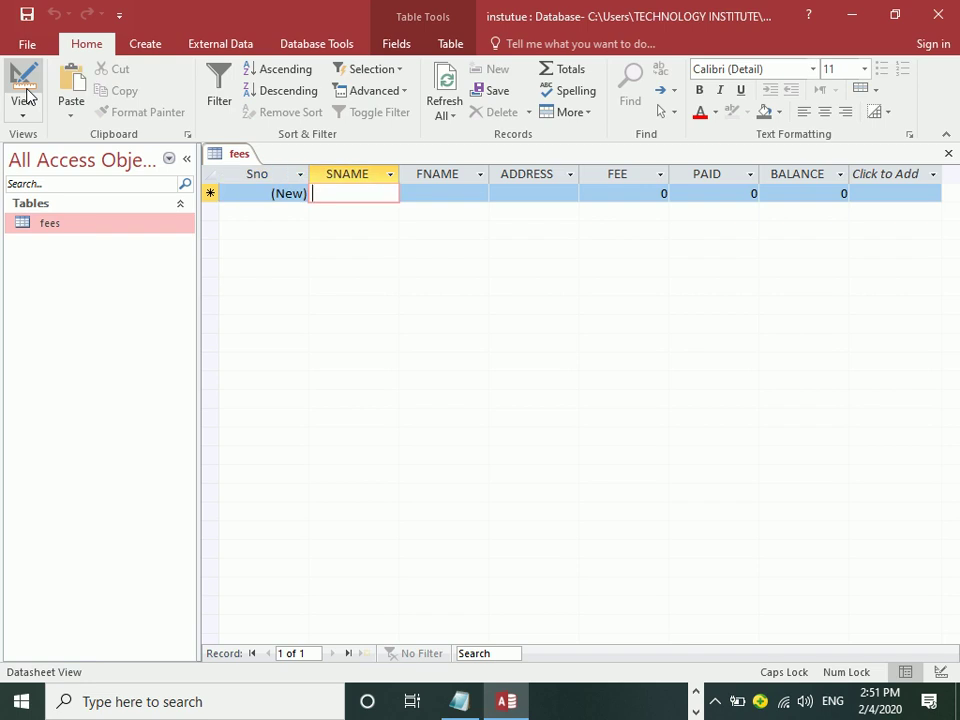
pyautogui.write('AHMED')
pyautogui.press('Tab')
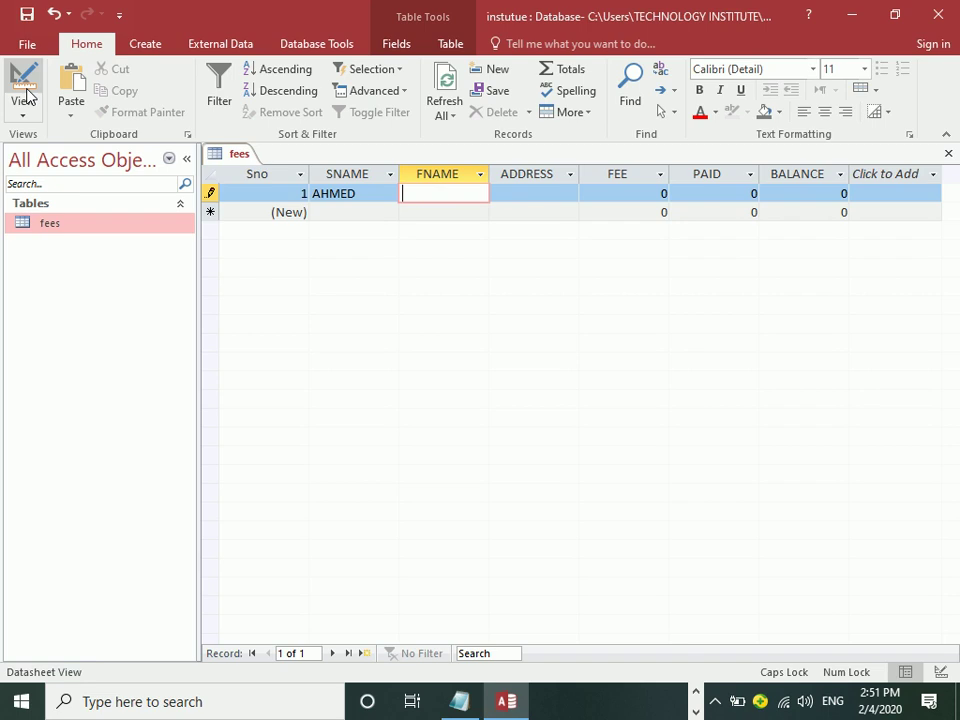
pyautogui.write('ASAD')
pyautogui.press('Tab')
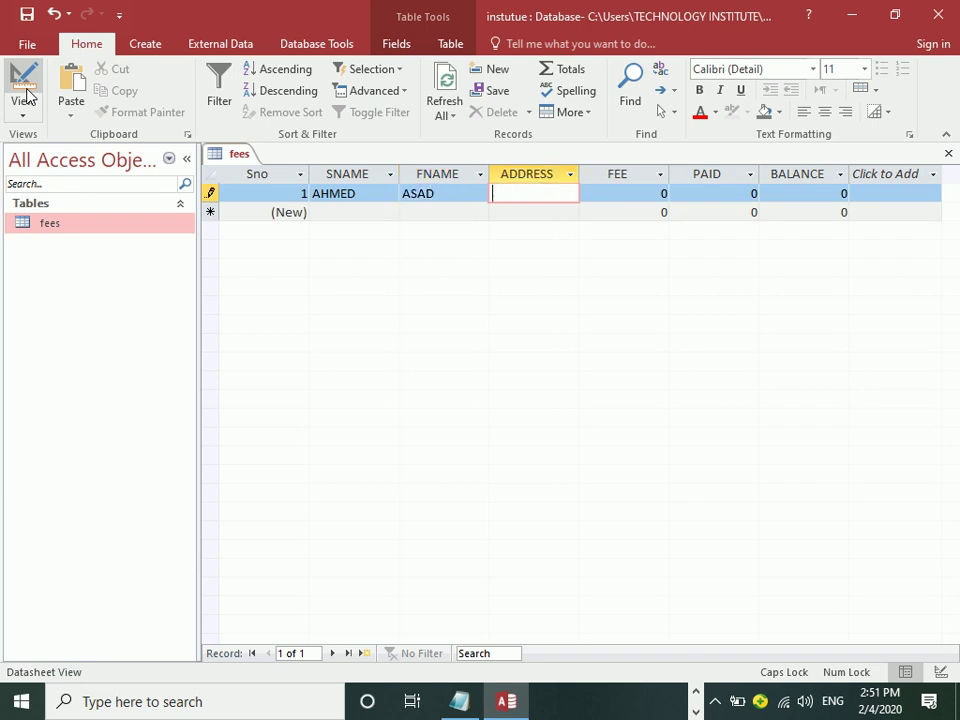
pyautogui.write('SADDA LOWER KURRAM AGENCY')
pyautogui.press('Tab')
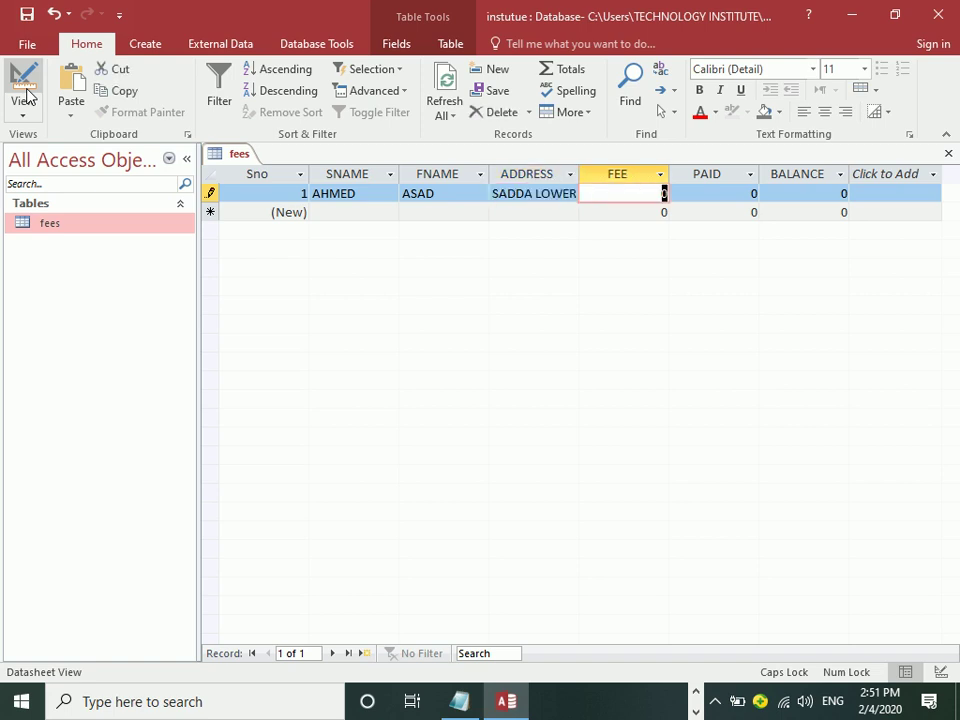
# Enter FEE 5000 and PAID 3000 for the first record
pyautogui.write('5000')
pyautogui.press('Tab')
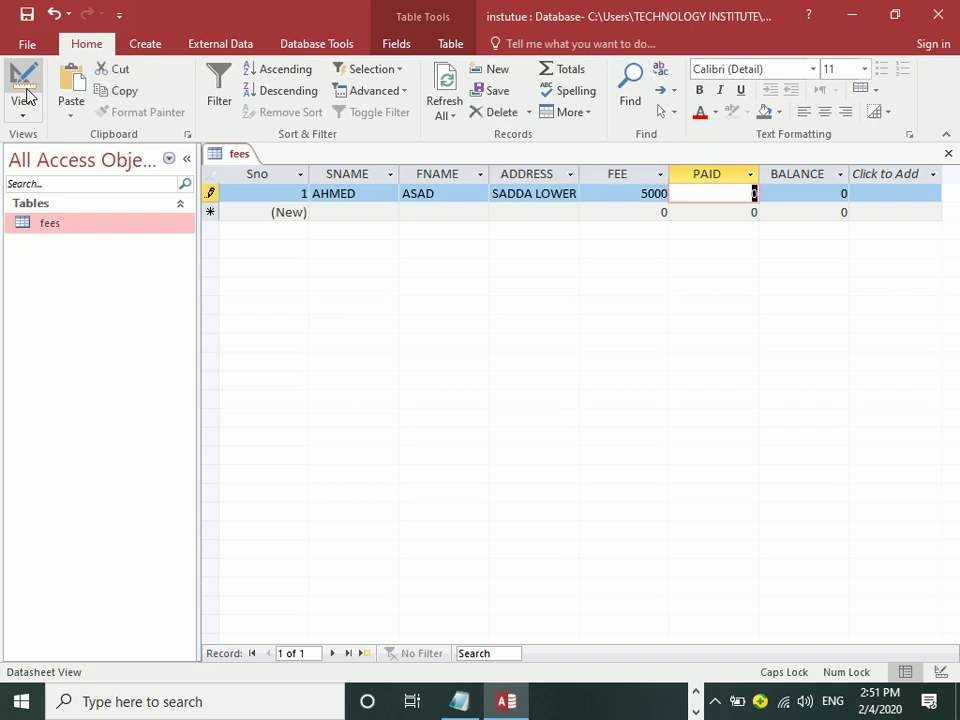
pyautogui.write('3000')
pyautogui.press('Tab')
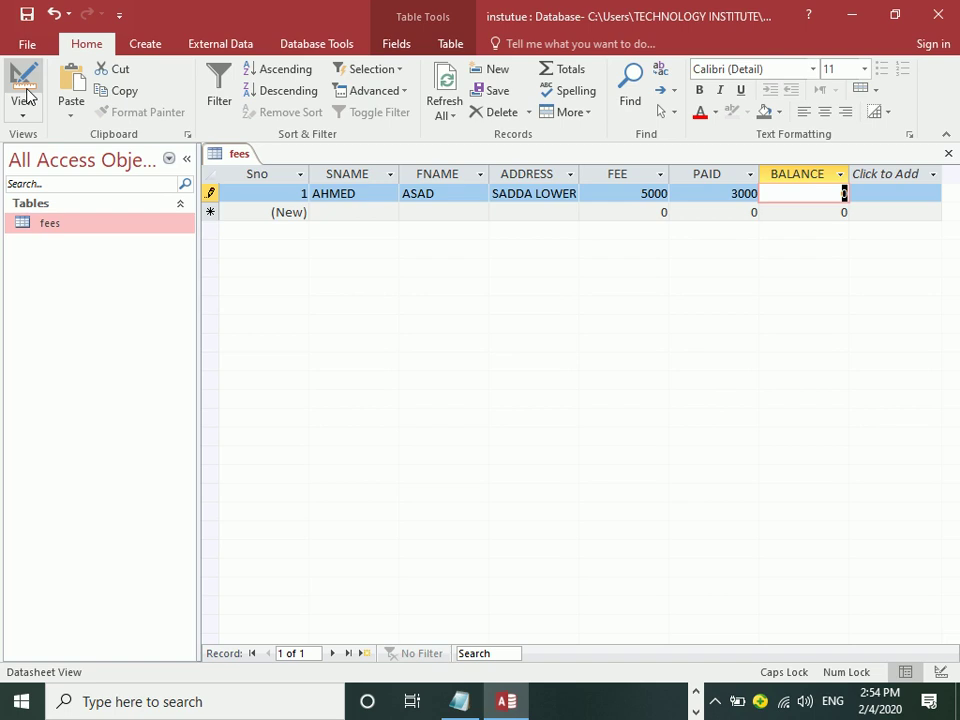
pyautogui.click(27, 95)
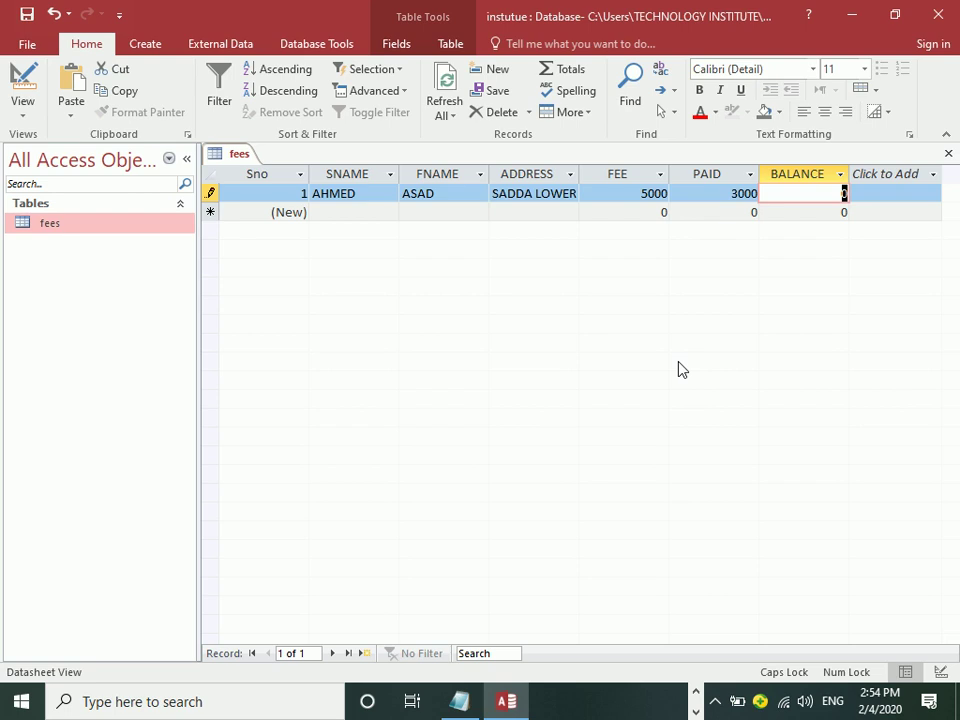
# In Design View, add a field named SALLARY with the Currency data type
pyautogui.click(22, 82)
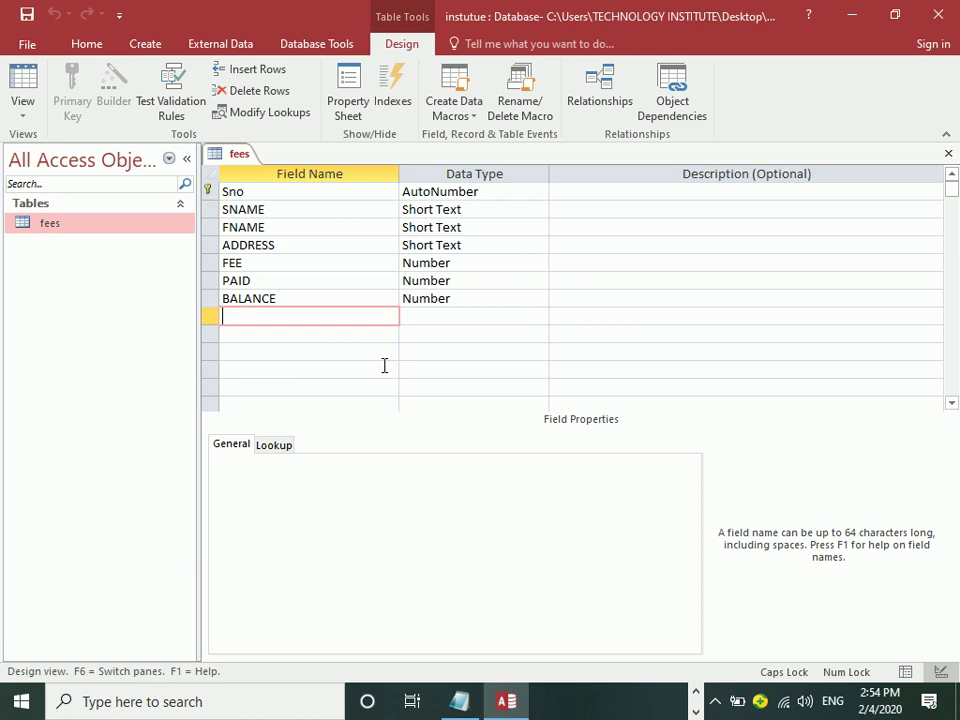
pyautogui.write('SALLARY')
pyautogui.press('Tab')
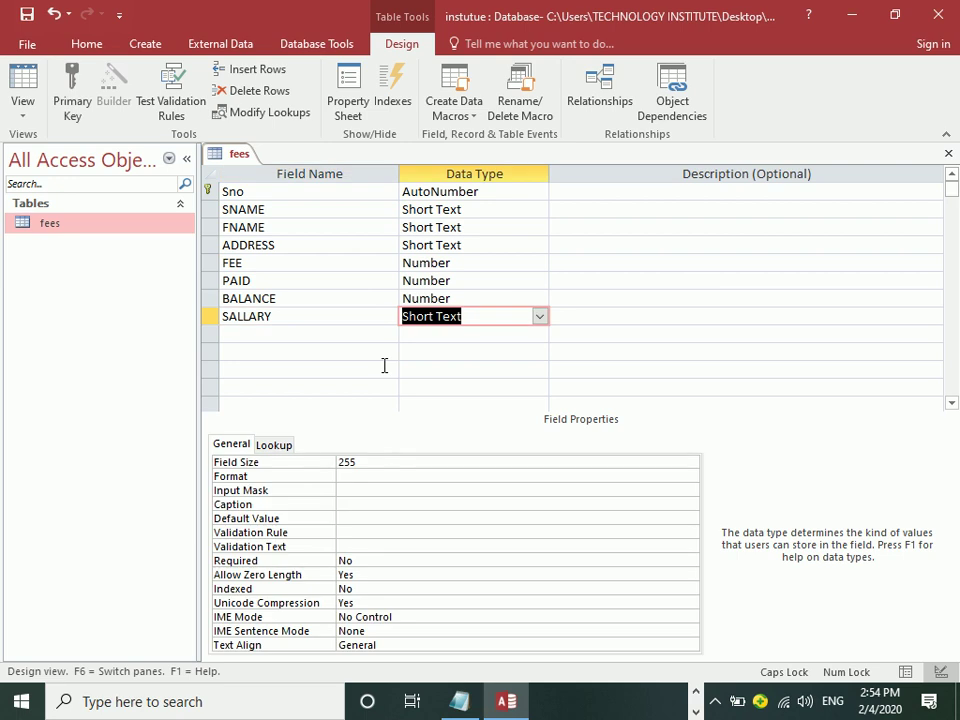
pyautogui.write('Currency')
pyautogui.press('Tab')
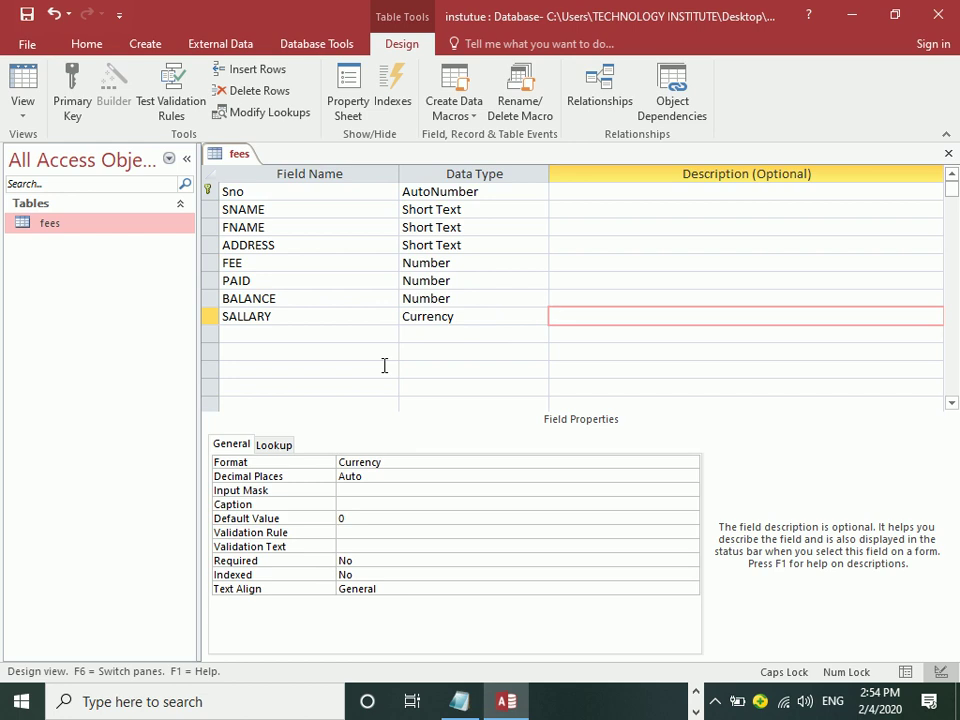
# Save the design, return to the datasheet and enter 5,000 as the first record's SALLARY
pyautogui.click(22, 88)
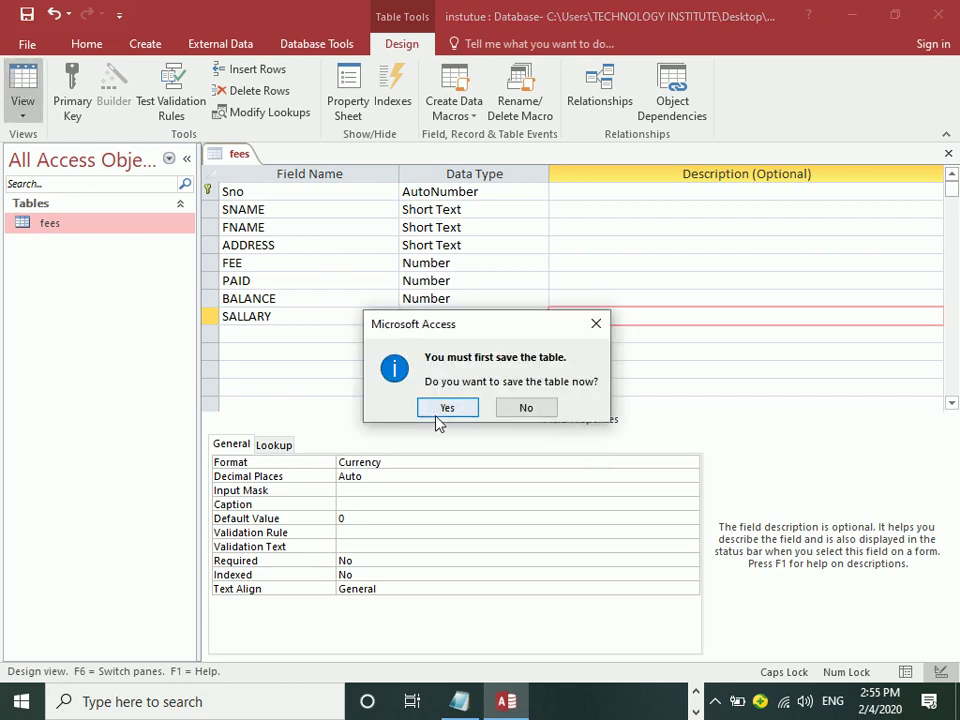
pyautogui.click(437, 413)
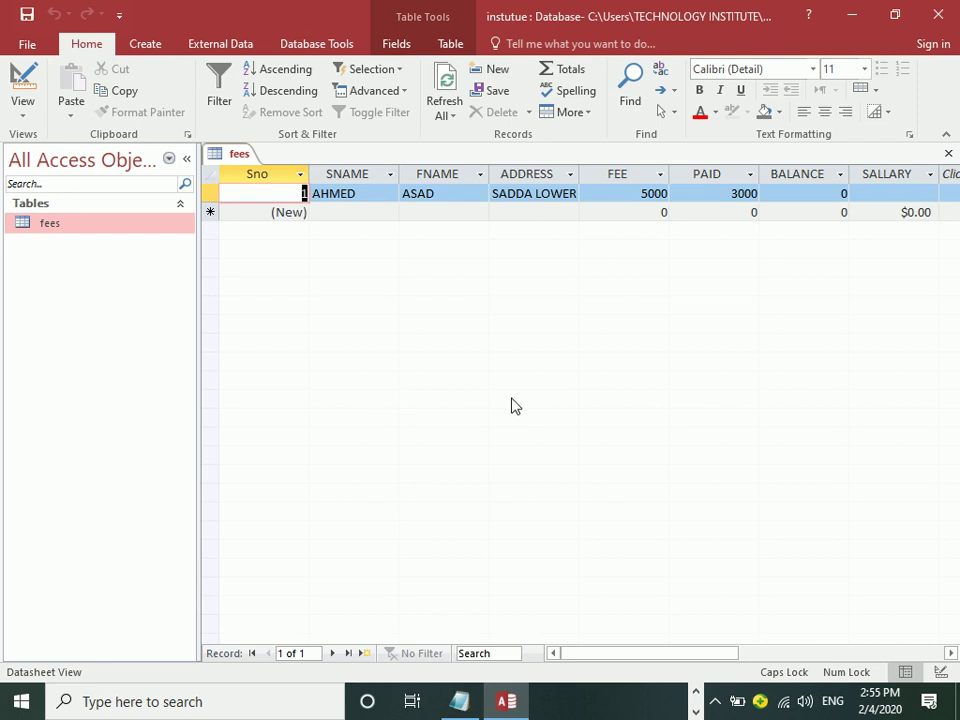
pyautogui.press('Tab')
pyautogui.press('Tab')
pyautogui.press('Tab')
pyautogui.press('Tab')
pyautogui.press('Tab')
pyautogui.press('Tab')
pyautogui.press('Tab')
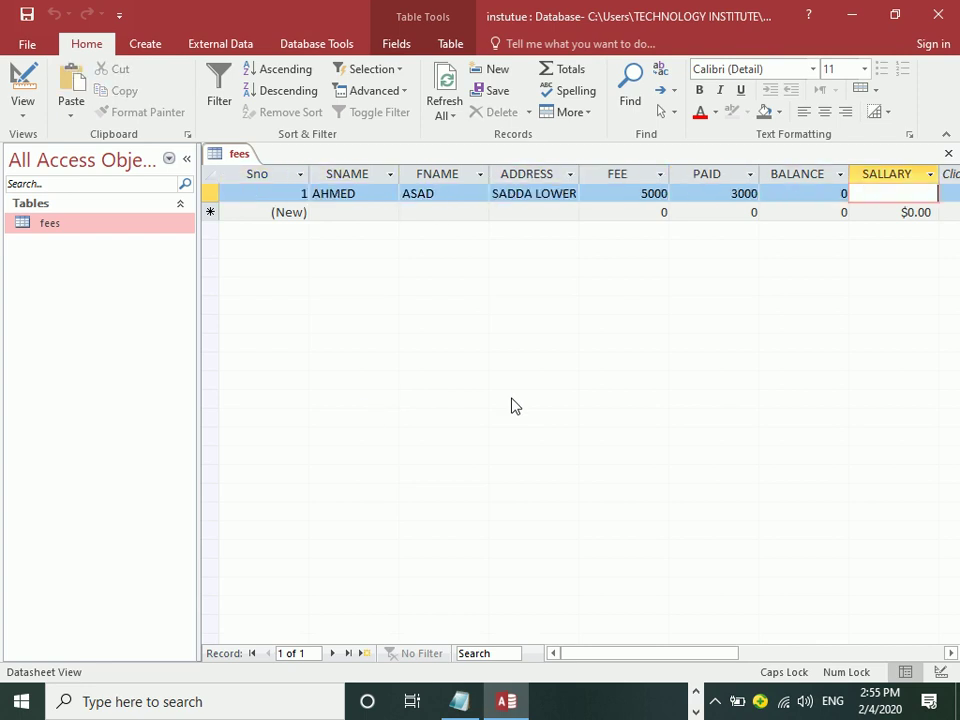
pyautogui.write('5,000')
pyautogui.press('Tab')
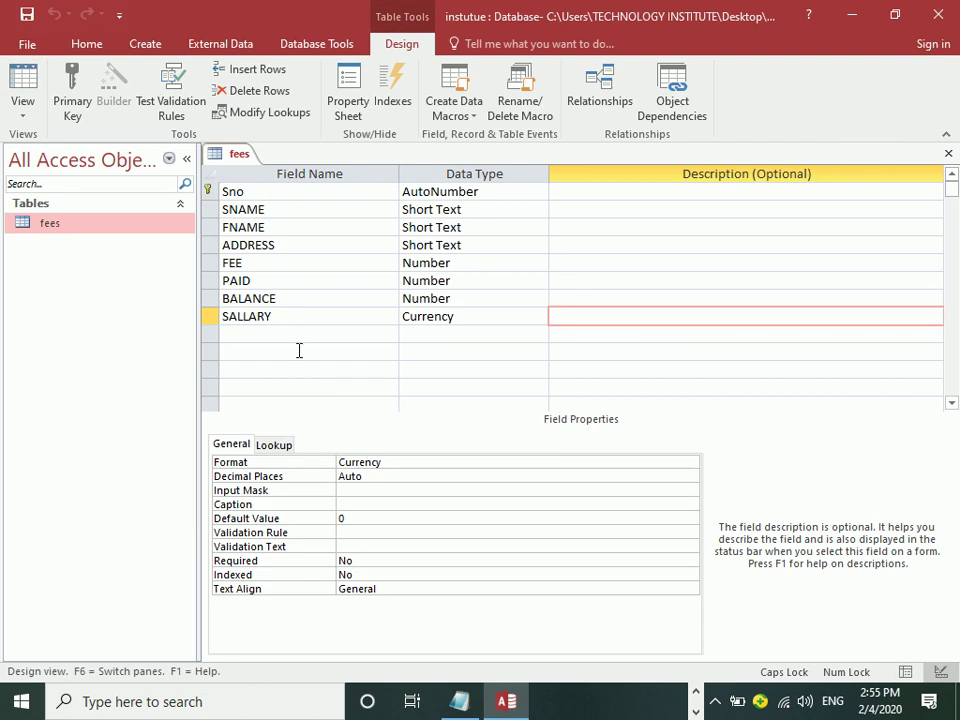
# Replace the SALLARY Format property Currency with the custom format "Rs"
pyautogui.click(394, 462)
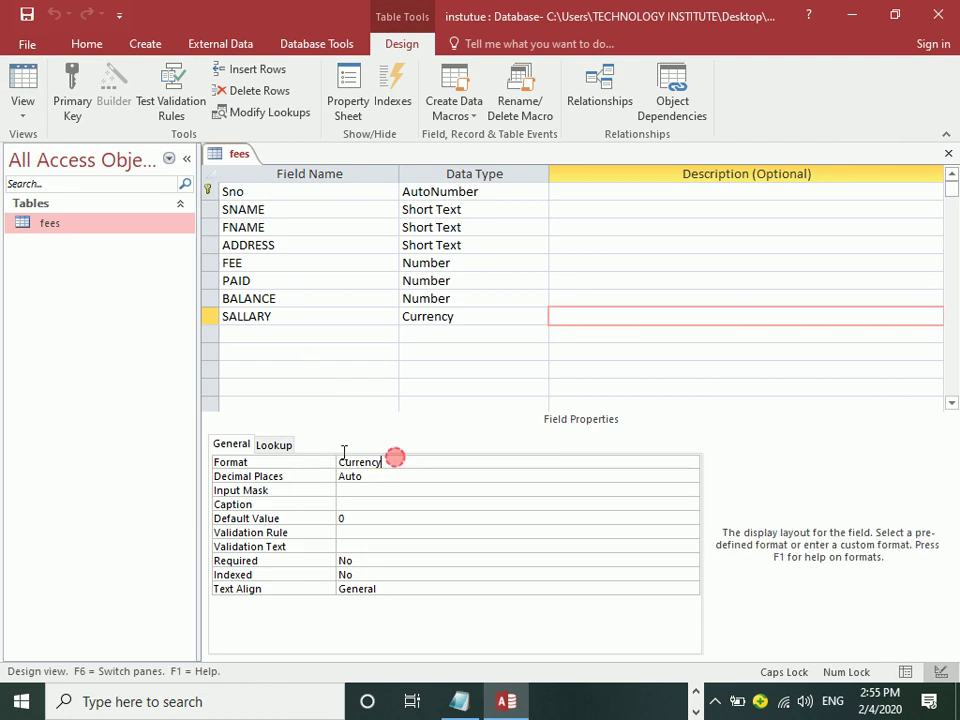
pyautogui.write('"Rs')
pyautogui.press('BackSpace')
pyautogui.press('BackSpace')
pyautogui.press('capslock')
pyautogui.write('Rs')
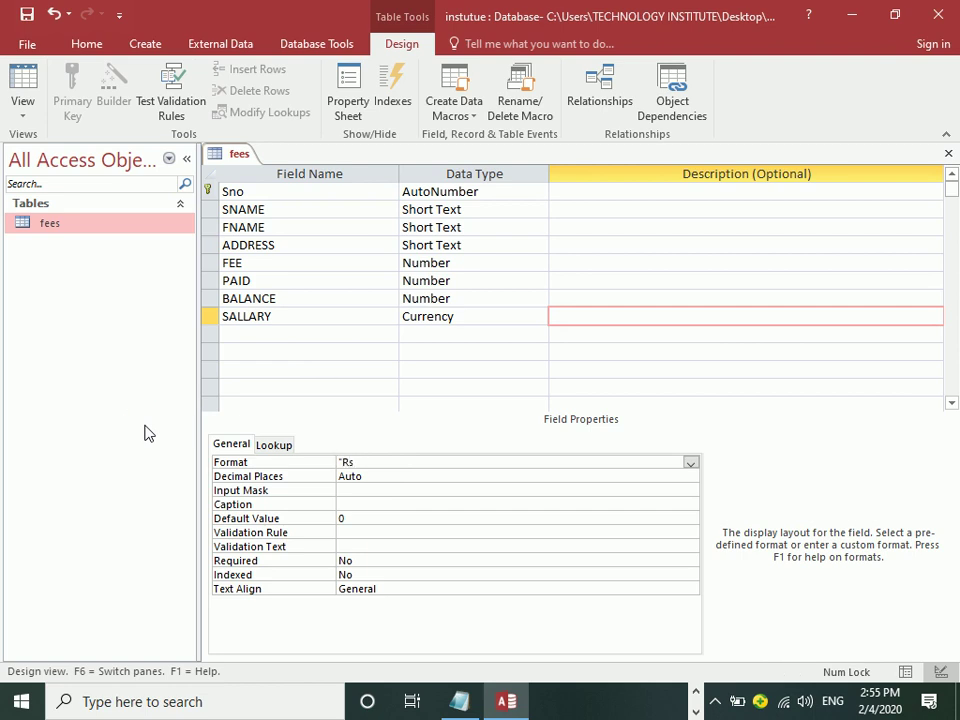
pyautogui.write('"')
pyautogui.press('Return')
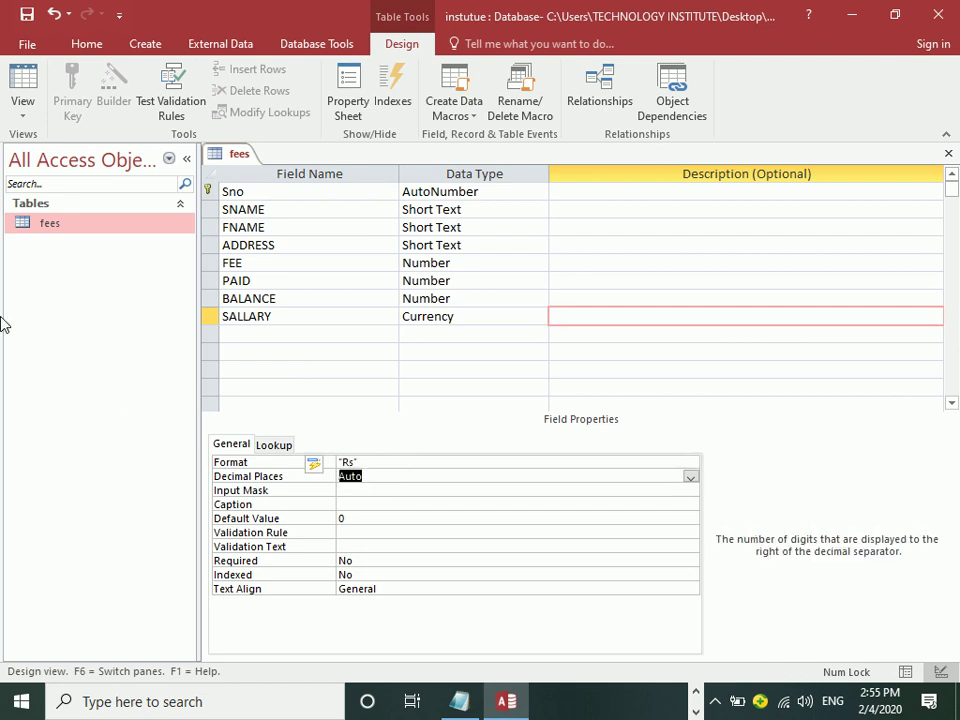
# Answer the save prompt, review the SALLARY and Sno rows, and view the datasheet showing "Rs"
pyautogui.click(36, 84)
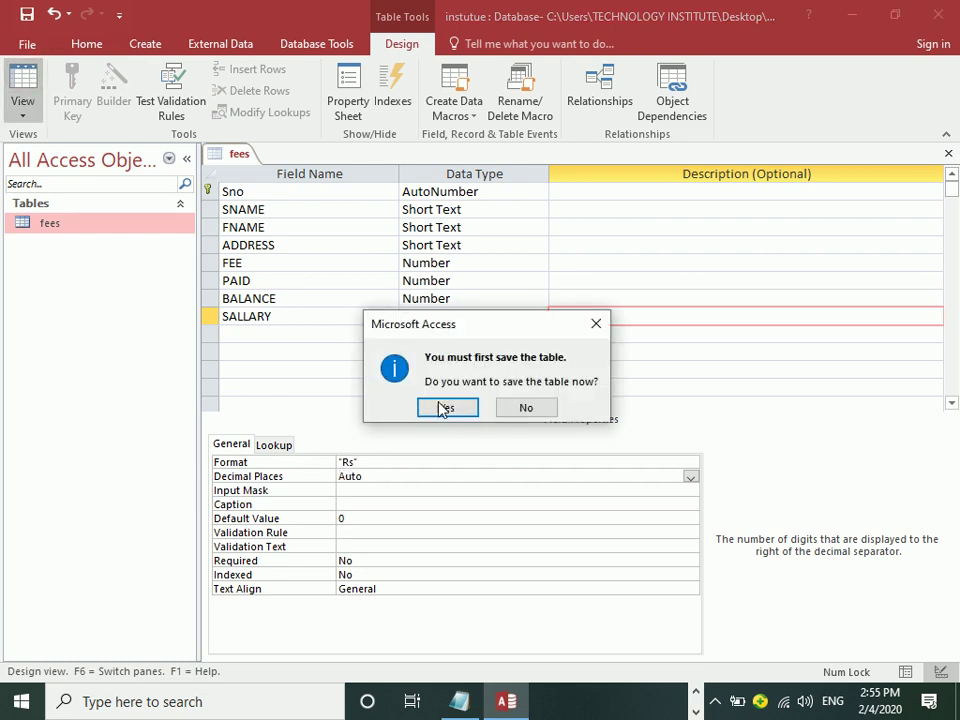
pyautogui.click(527, 405)
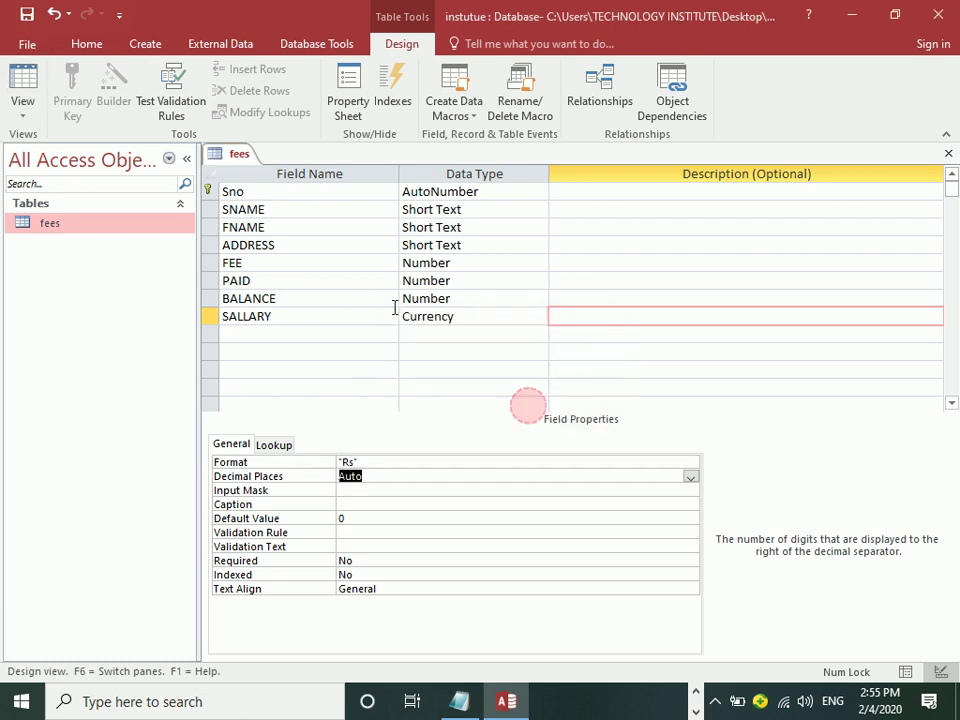
pyautogui.click(284, 318)
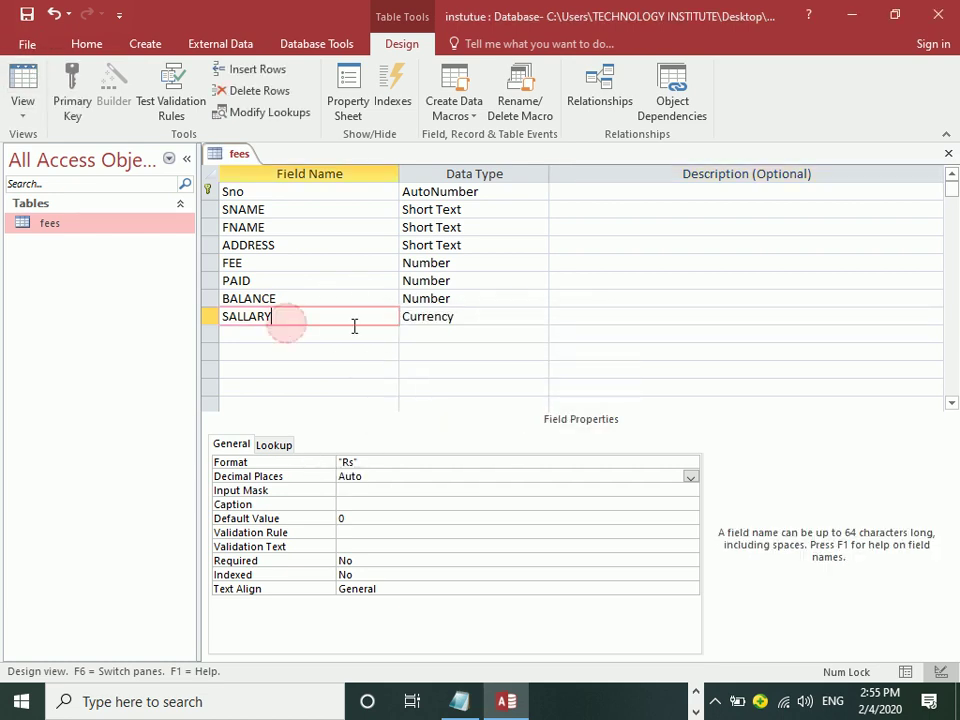
pyautogui.click(311, 192)
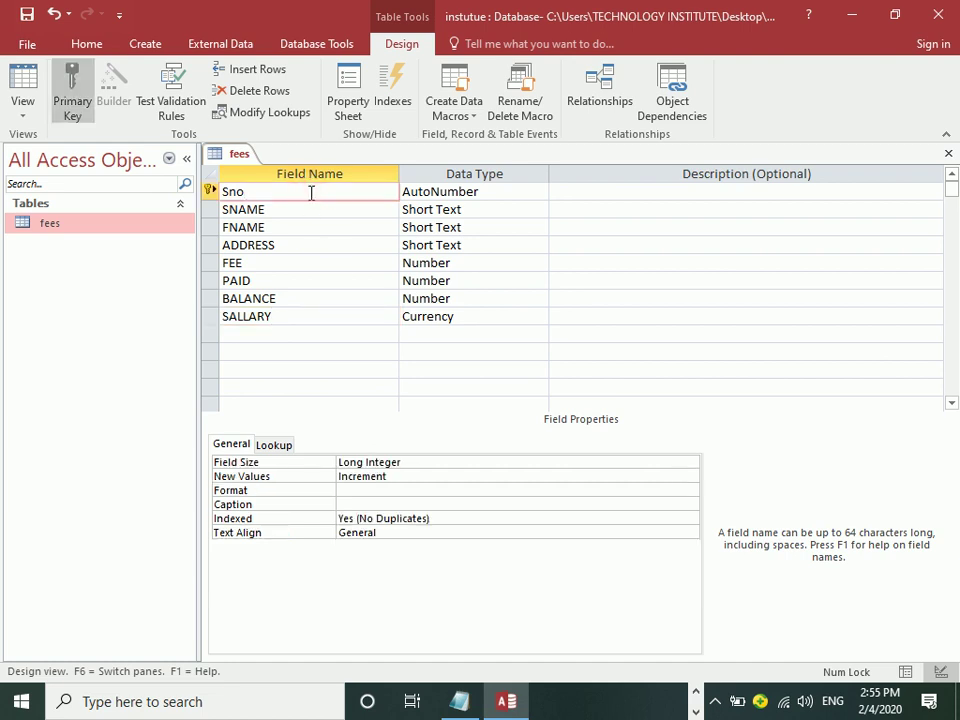
pyautogui.click(300, 316)
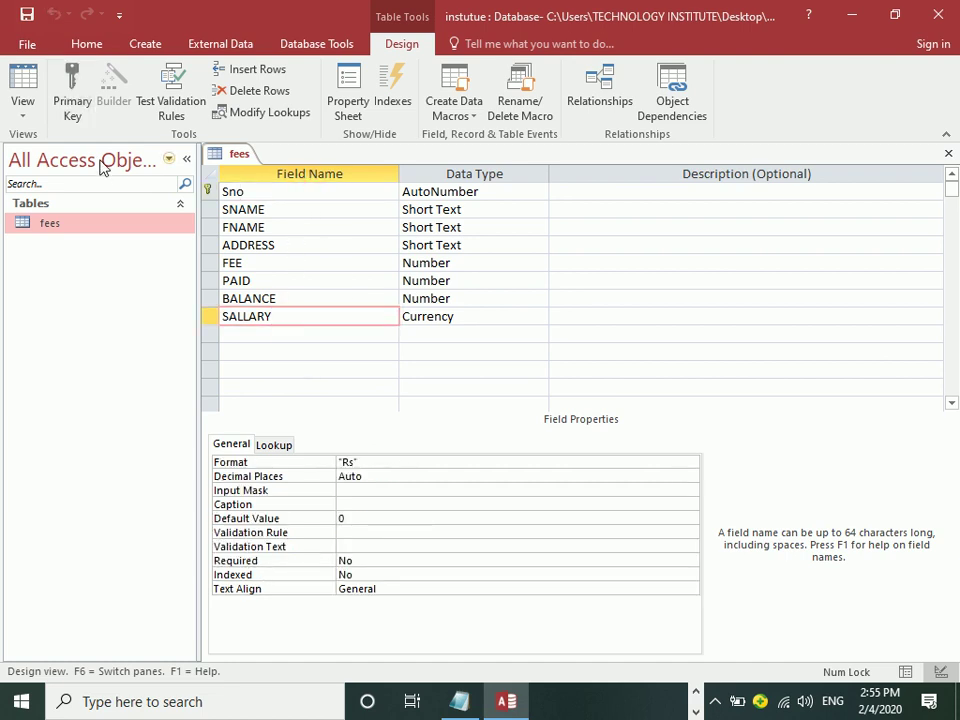
pyautogui.click(24, 90)
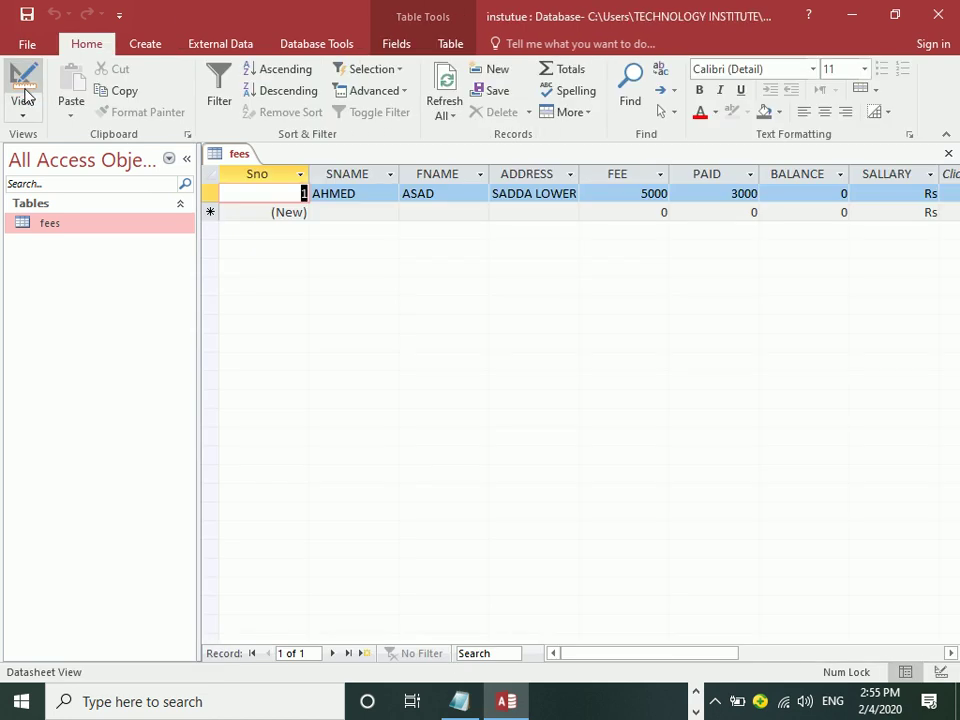
# Change the SALLARY Format to "Rs"#, save, and view the salary as Rs5000
pyautogui.click(876, 193)
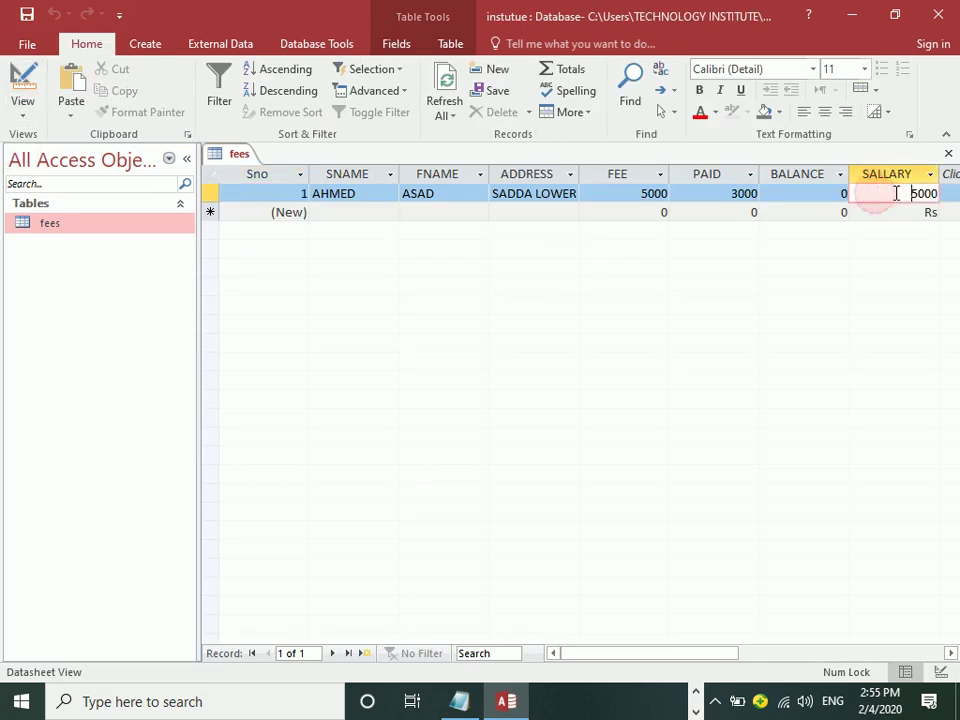
pyautogui.click(22, 82)
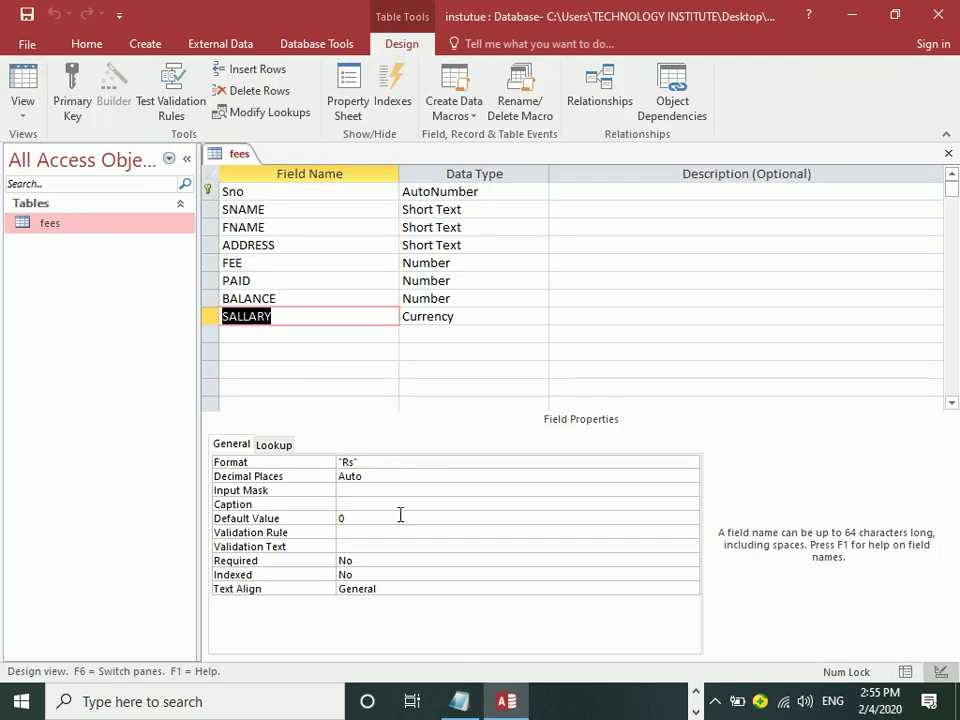
pyautogui.click(413, 465)
pyautogui.write('#')
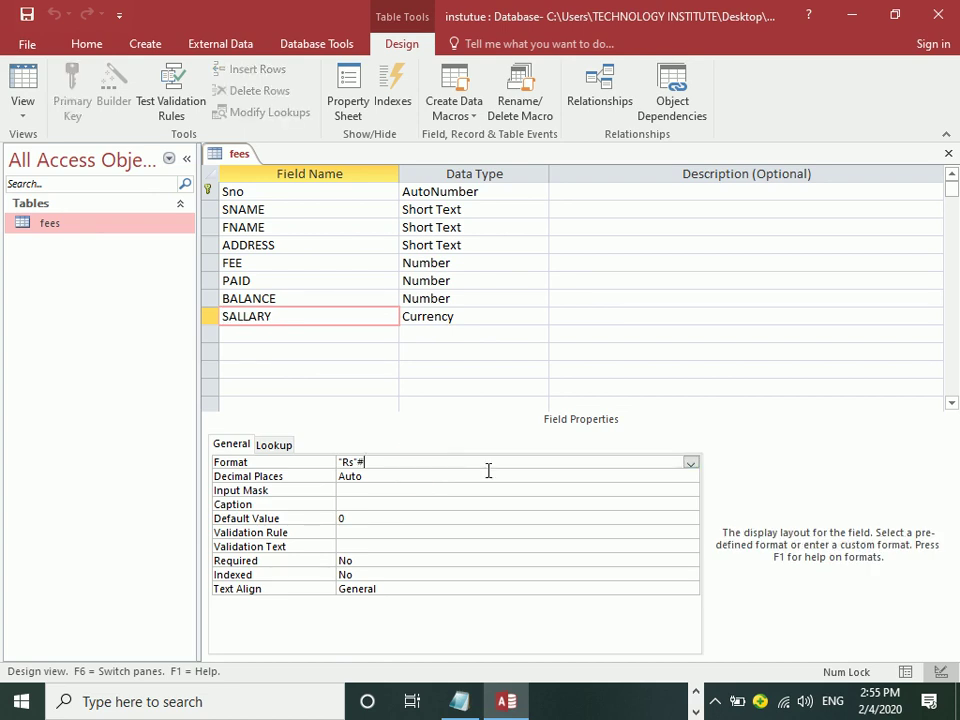
pyautogui.press('Return')
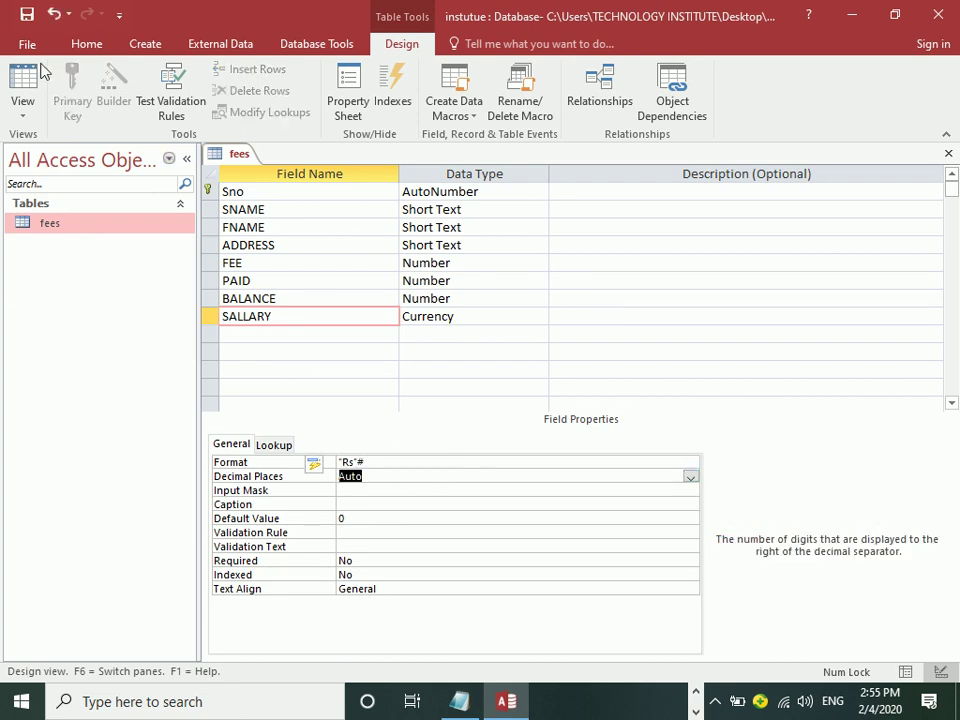
pyautogui.click(27, 14)
pyautogui.click(388, 459)
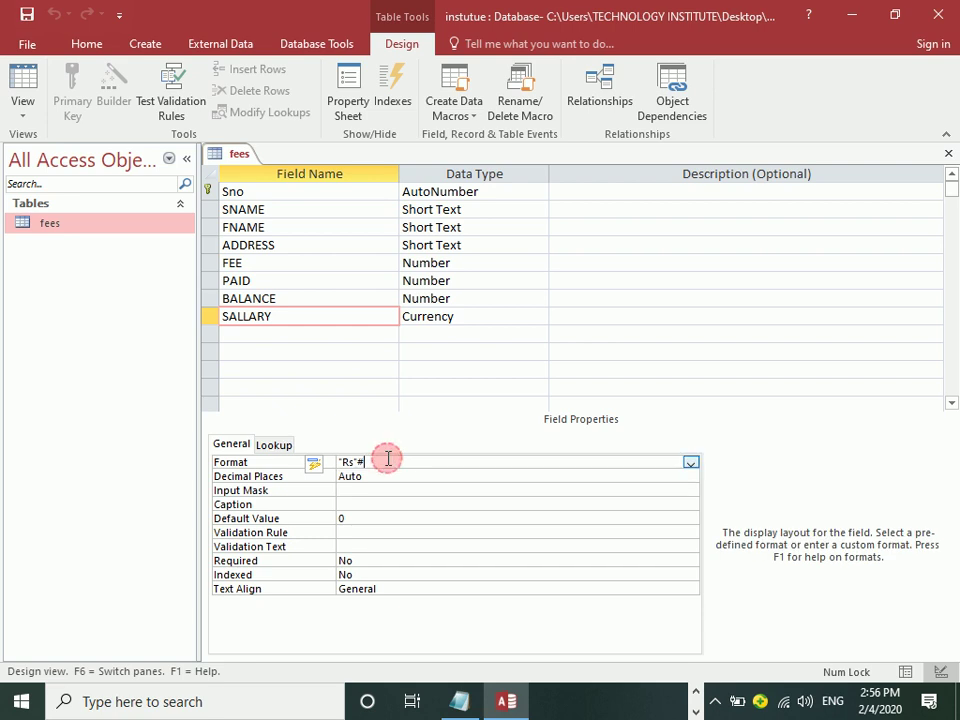
pyautogui.write('#')
pyautogui.click(13, 66)
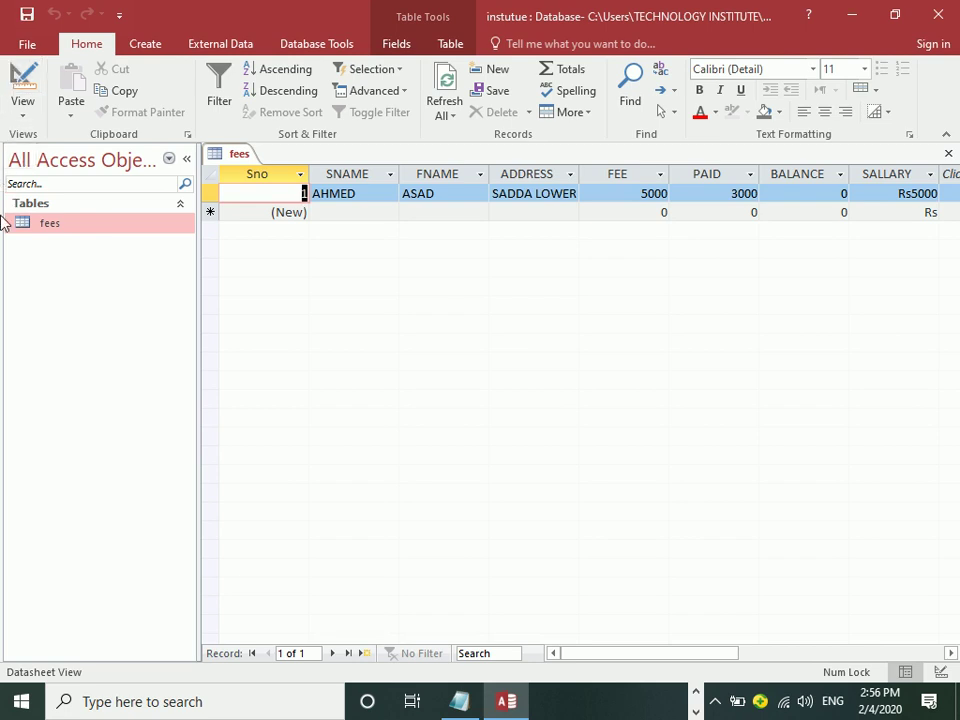
# Start a second record with the student's name, father's name and address
pyautogui.press('Tab')
pyautogui.press('Tab')
pyautogui.press('Tab')
pyautogui.press('Tab')
pyautogui.press('Tab')
pyautogui.press('Tab')
pyautogui.press('Tab')
pyautogui.press('Tab')
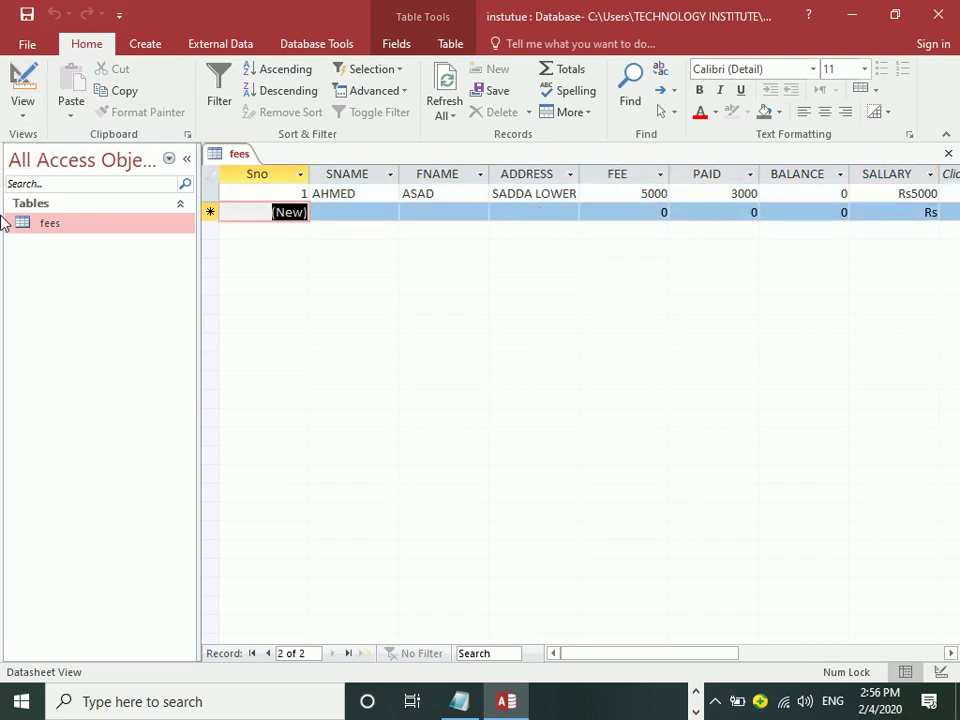
pyautogui.press('Tab')
pyautogui.write('kamal')
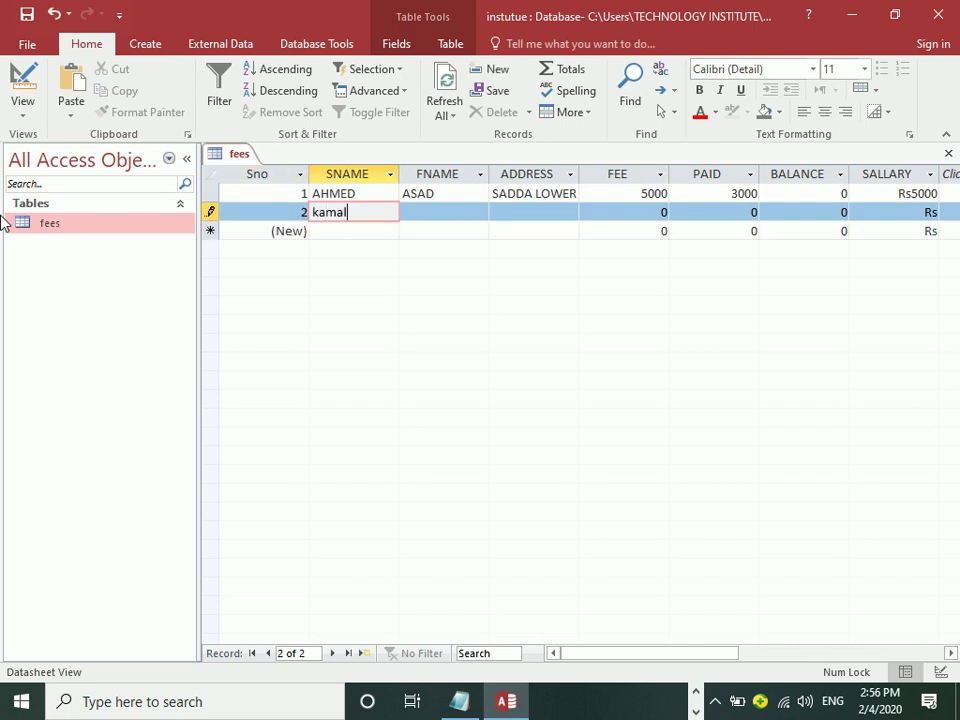
pyautogui.press('Tab')
pyautogui.write('jamal')
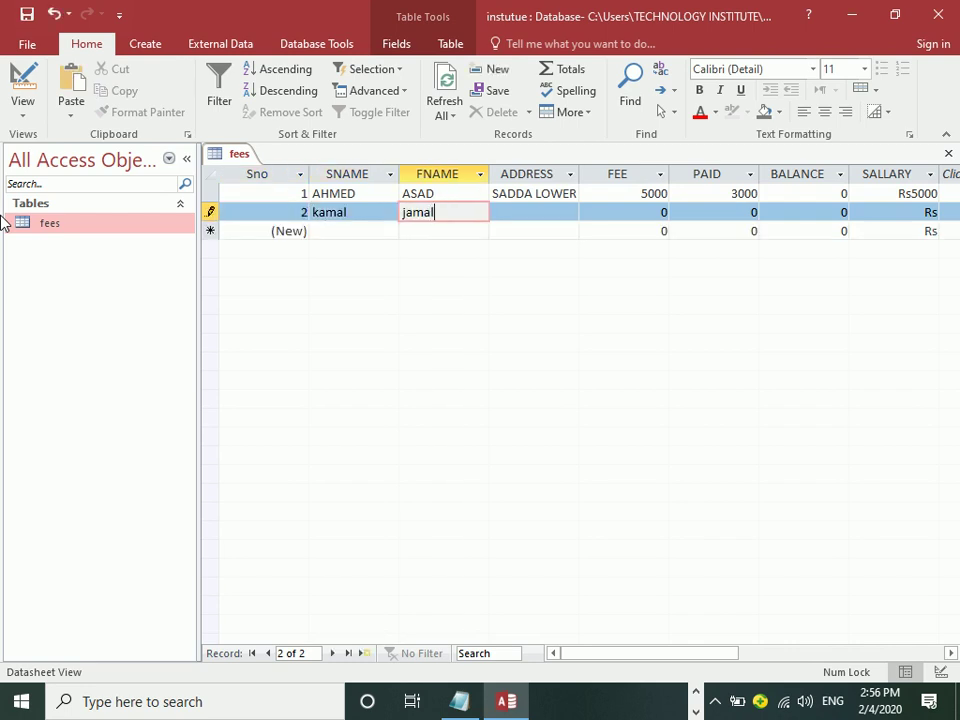
pyautogui.press('Tab')
pyautogui.write('shashoo')
# Enter FEE 4500, PAID 234 and SALLARY 4500 for the second record
pyautogui.press('Tab')
pyautogui.write('4500')
pyautogui.press('Tab')
pyautogui.write('234')
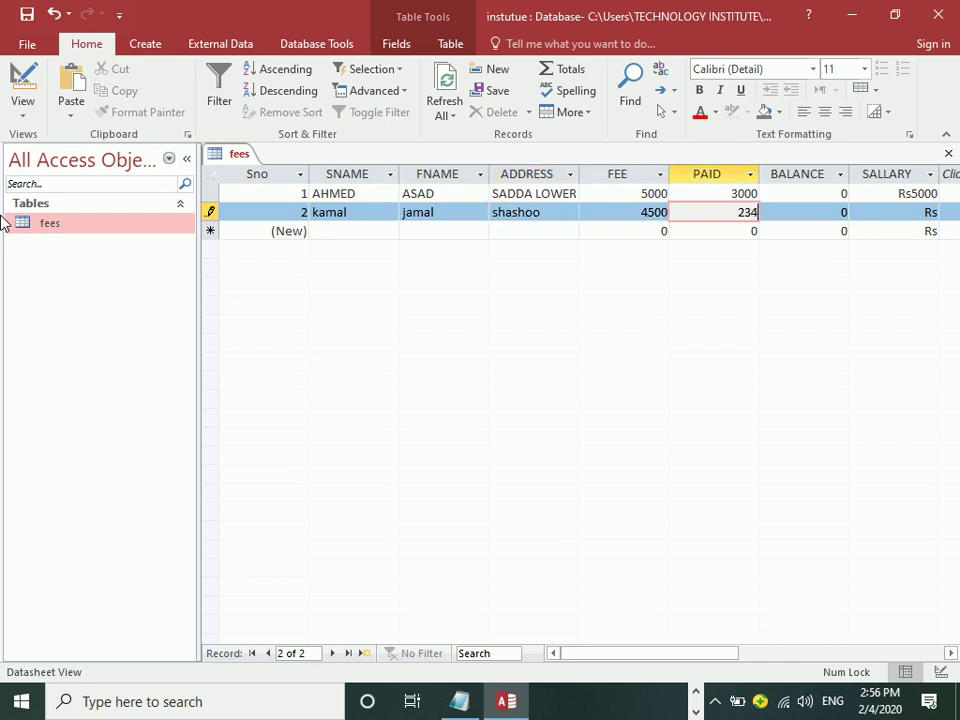
pyautogui.press('Tab')
pyautogui.press('Tab')
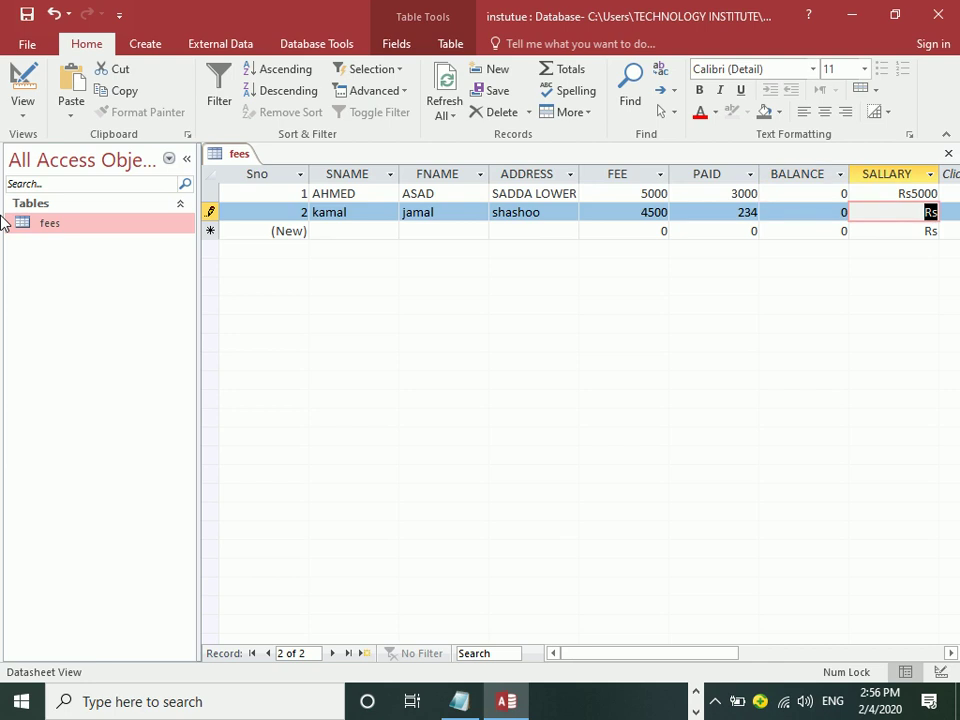
pyautogui.write('4500')
pyautogui.press('Tab')
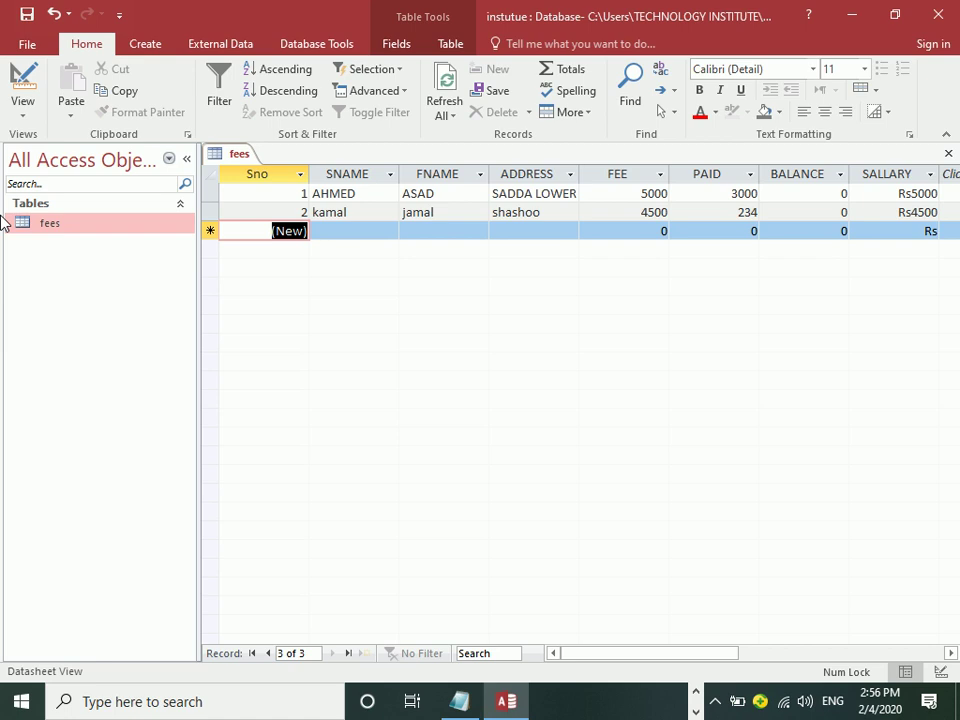
pyautogui.click(621, 230)
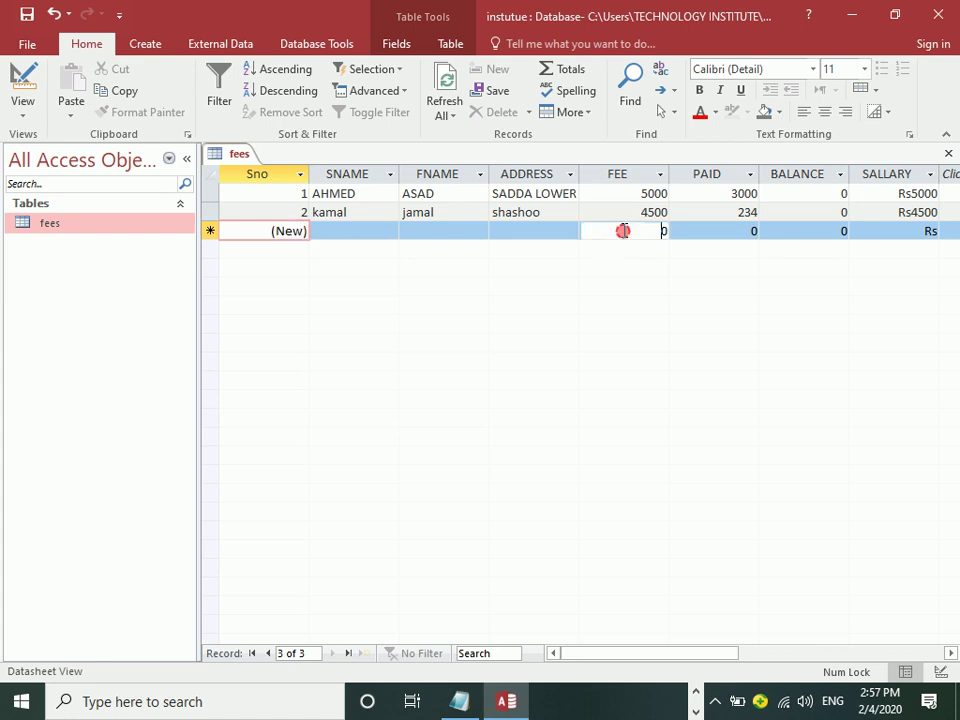
pyautogui.write('jamshid')
pyautogui.click(771, 231)
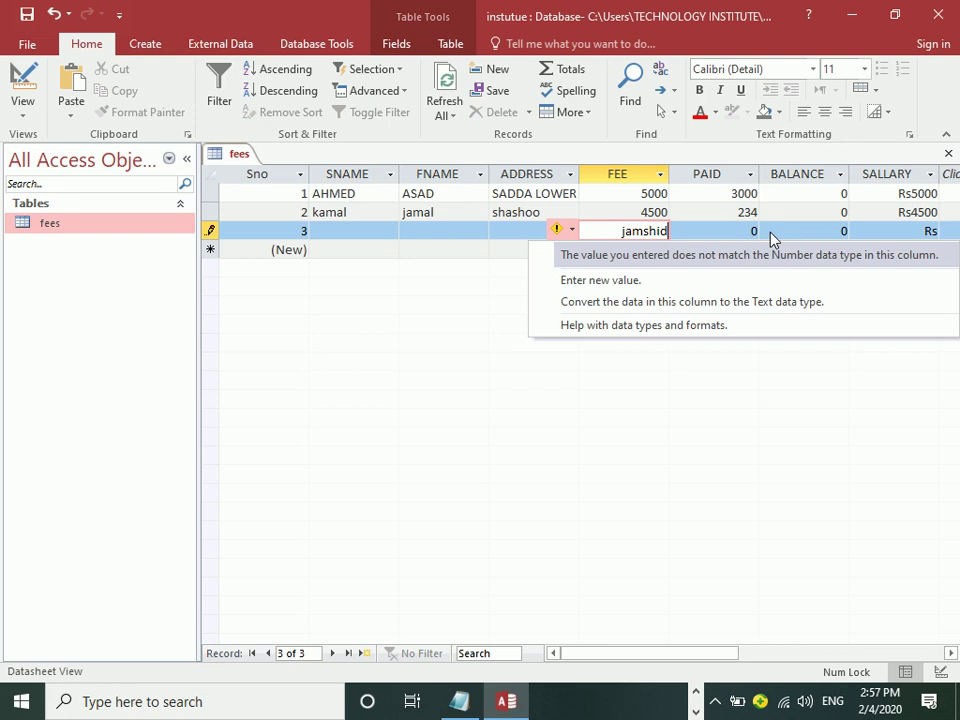
pyautogui.press('Up')
pyautogui.press('Up')
pyautogui.press('Up')
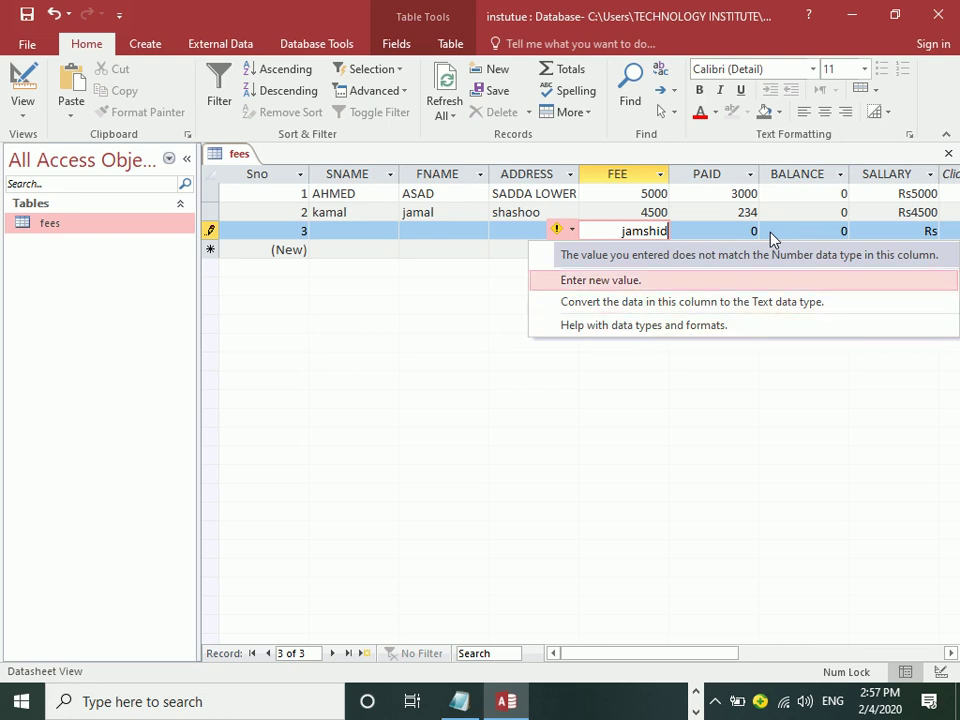
pyautogui.press('Return')
pyautogui.press('Escape')
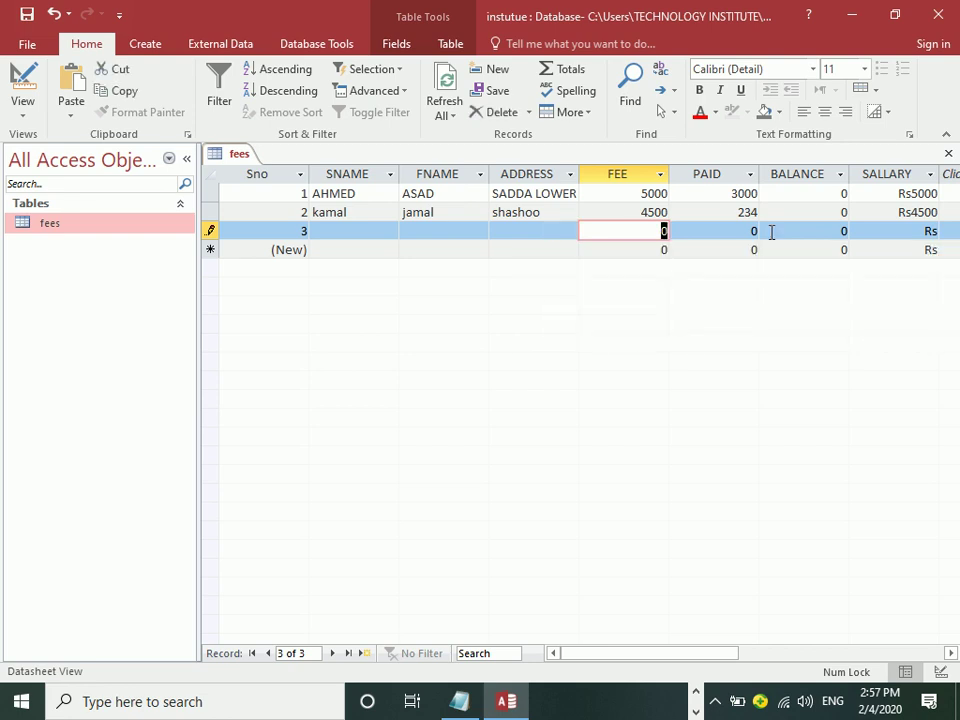
pyautogui.write('jams!')
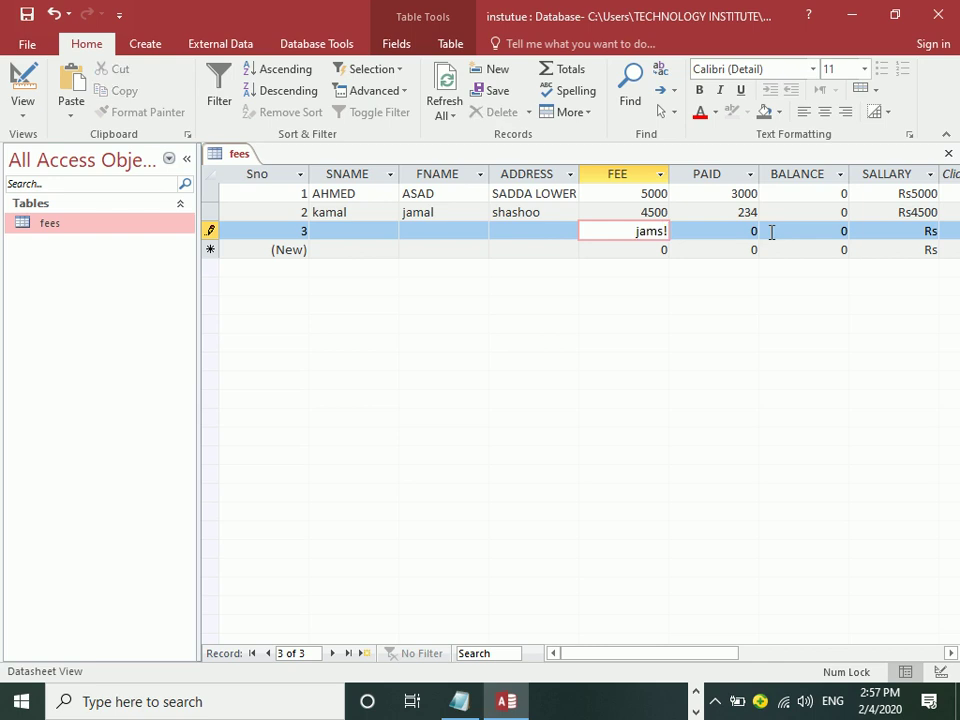
pyautogui.press('BackSpace')
pyautogui.write('@yahoo.com')
pyautogui.press('Return')
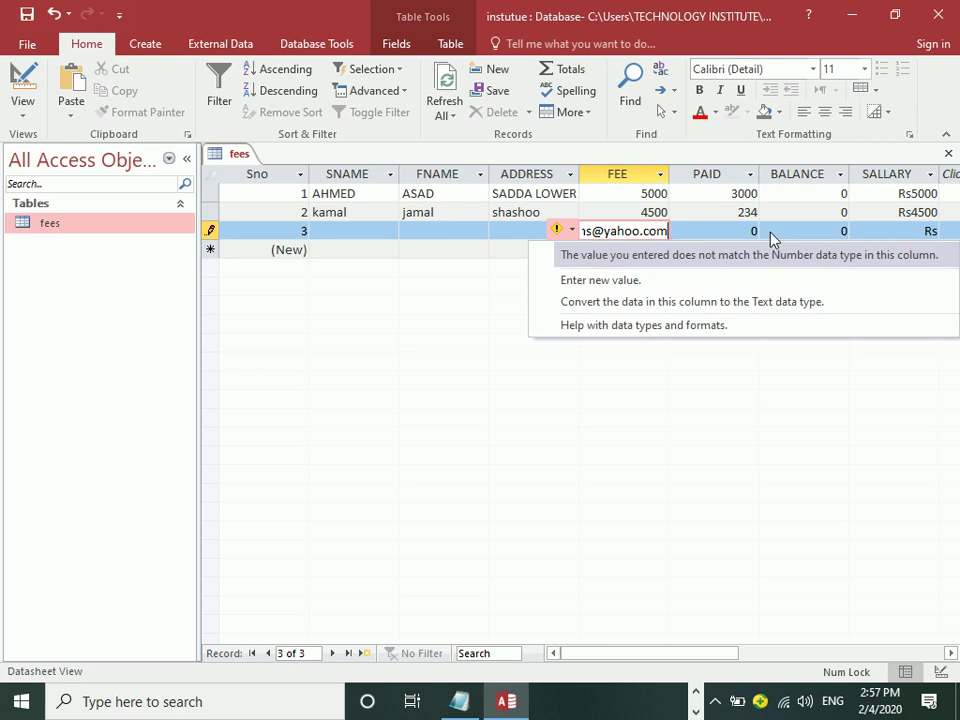
pyautogui.press('Escape')
pyautogui.press('Escape')
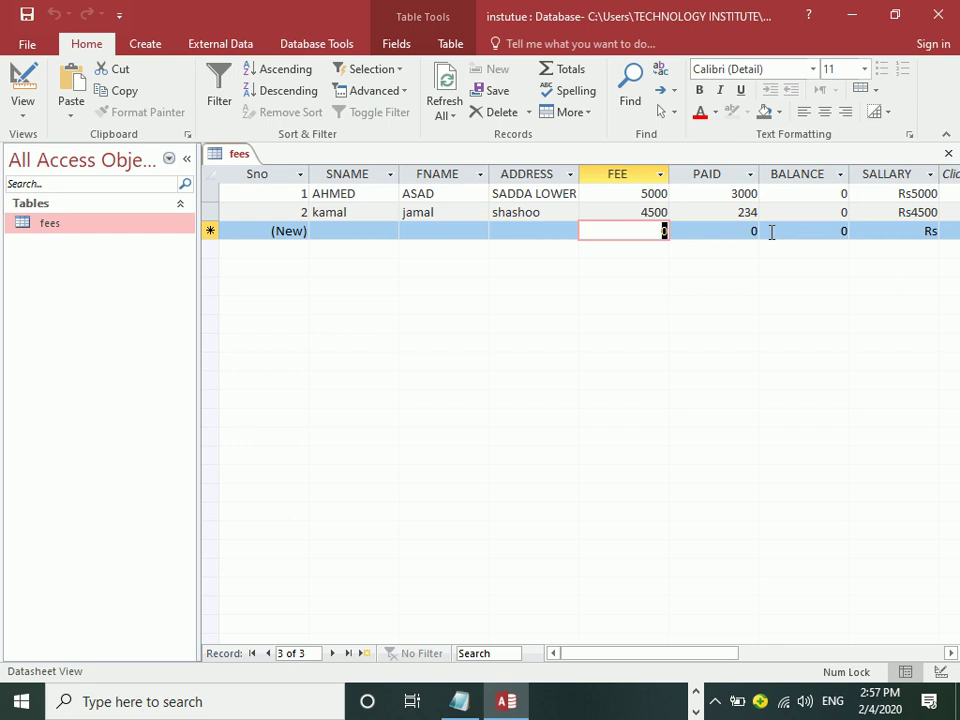
# In Design View, inspect SALLARY's format and compare the SNAME and FNAME field sizes
pyautogui.click(22, 85)
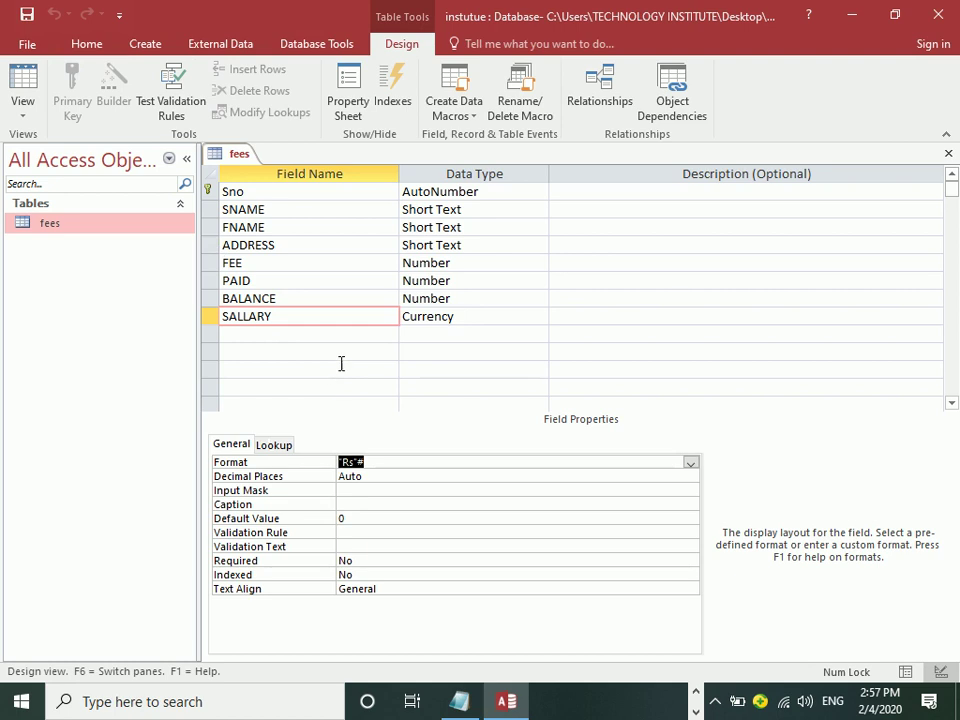
pyautogui.click(475, 314)
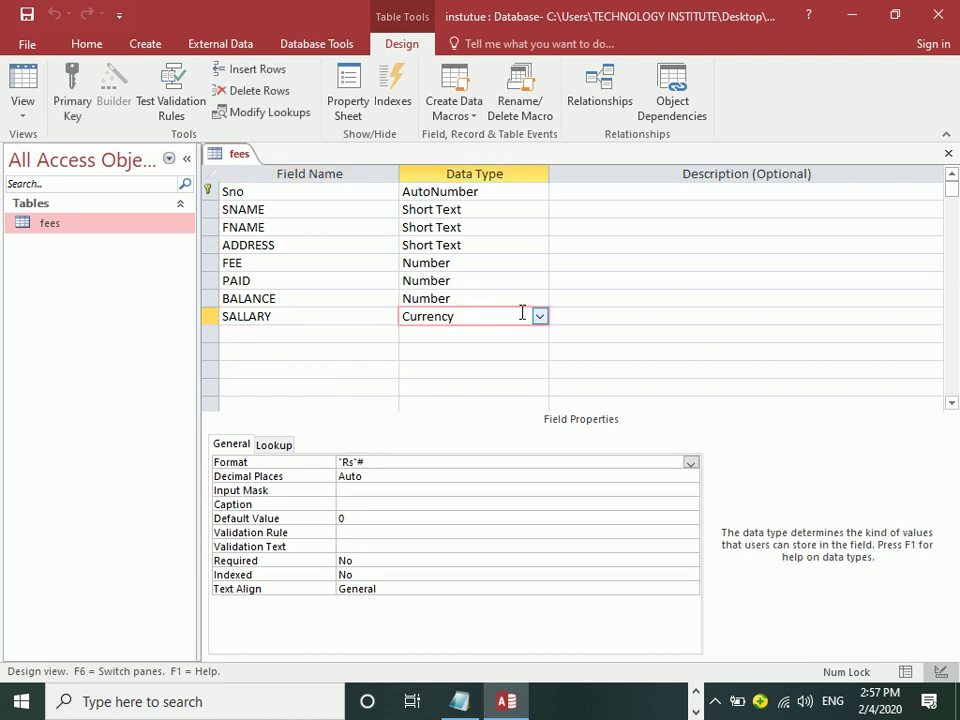
pyautogui.click(369, 463)
pyautogui.click(480, 208)
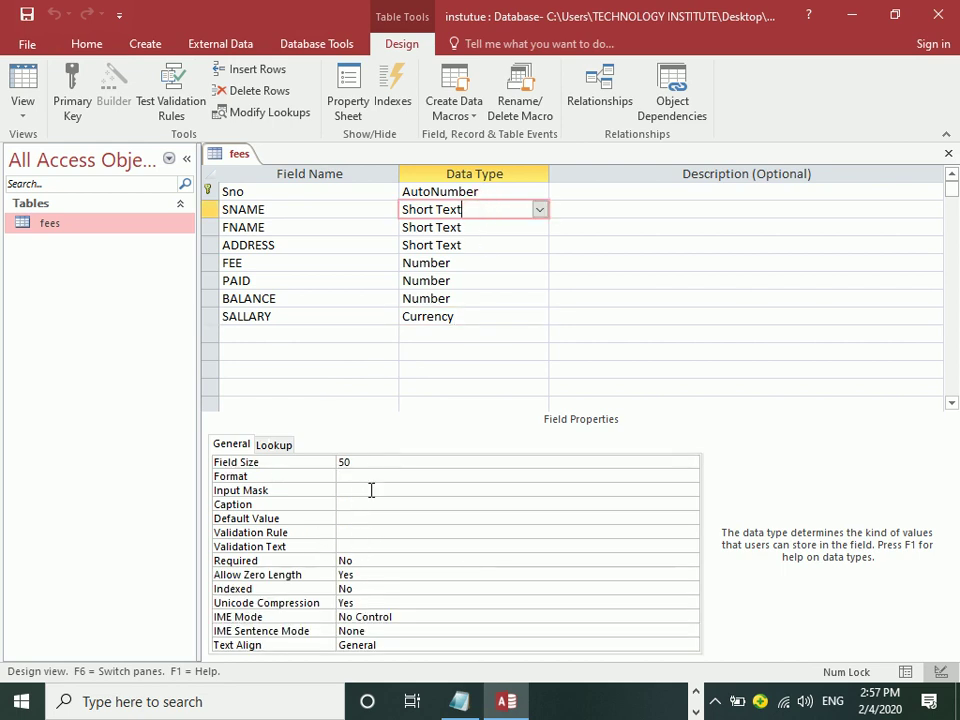
pyautogui.click(475, 227)
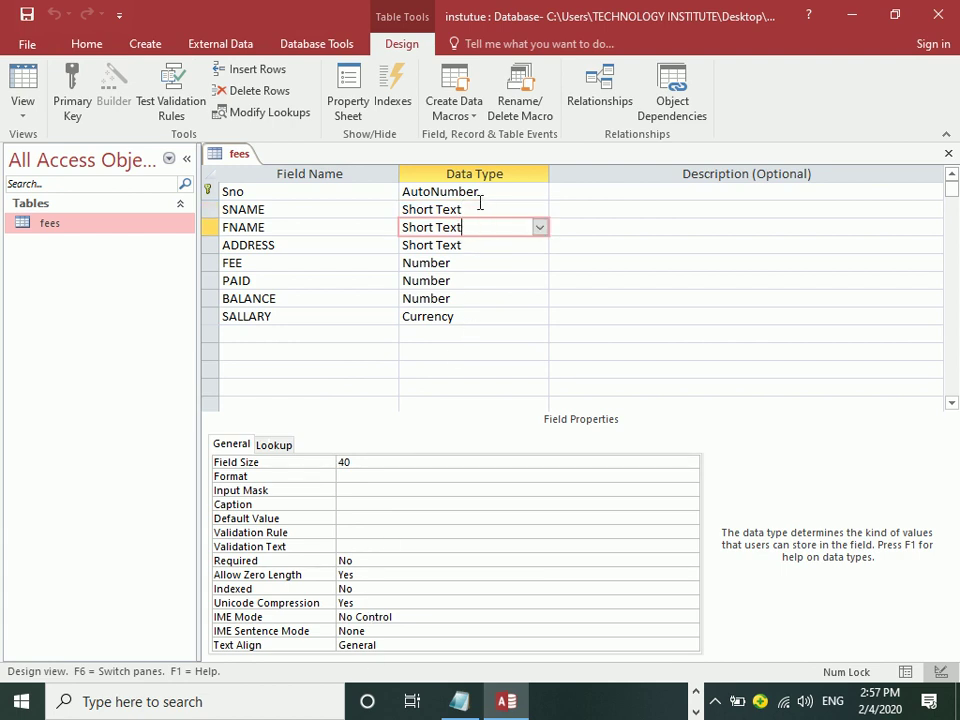
pyautogui.click(468, 211)
pyautogui.click(470, 228)
pyautogui.click(472, 210)
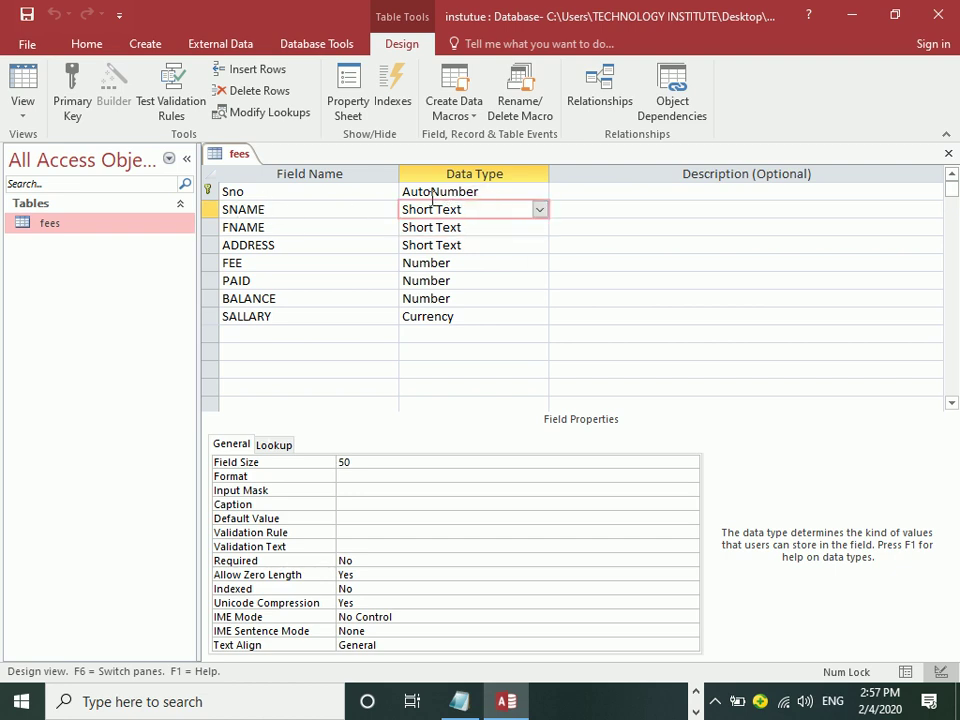
pyautogui.click(233, 210)
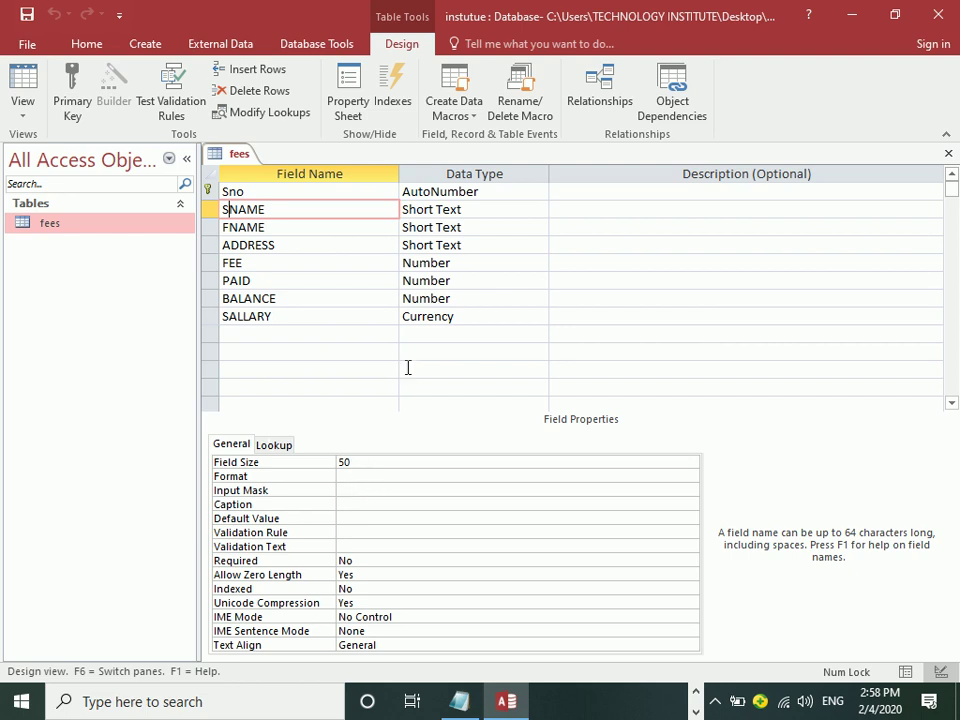
# Inspect the FEE, SALLARY and Sno settings and view SALLARY's data type list
pyautogui.click(475, 266)
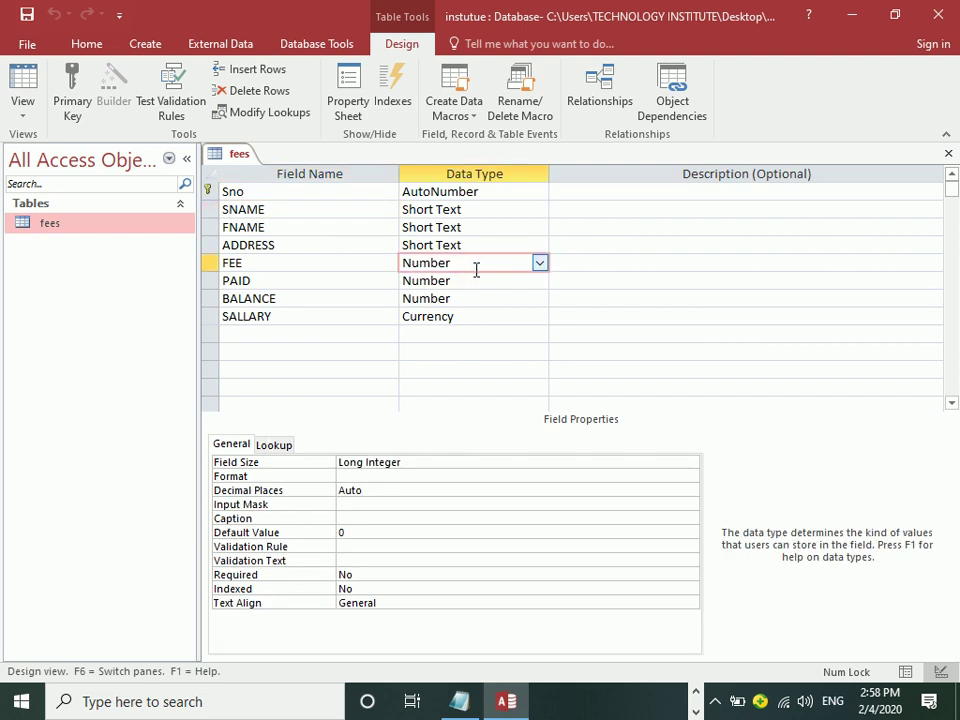
pyautogui.click(477, 316)
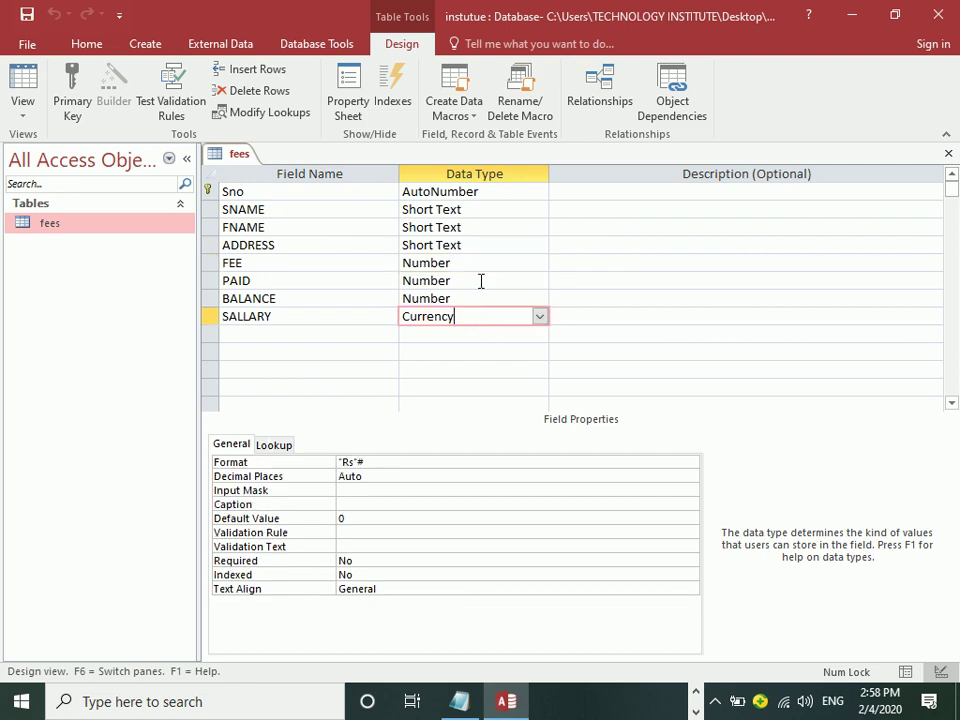
pyautogui.click(505, 193)
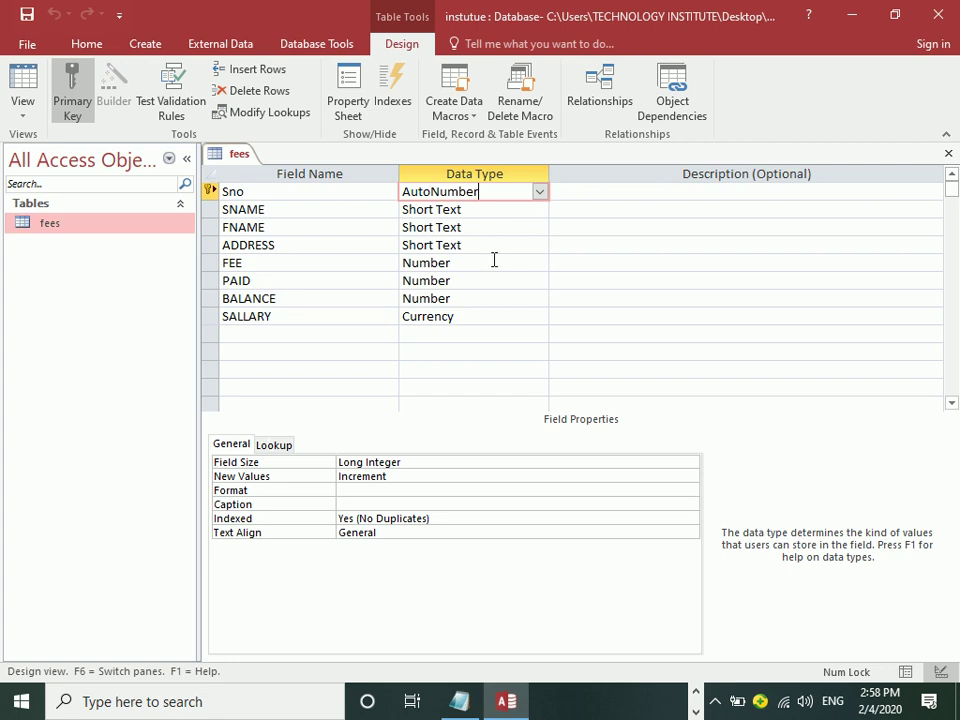
pyautogui.click(482, 316)
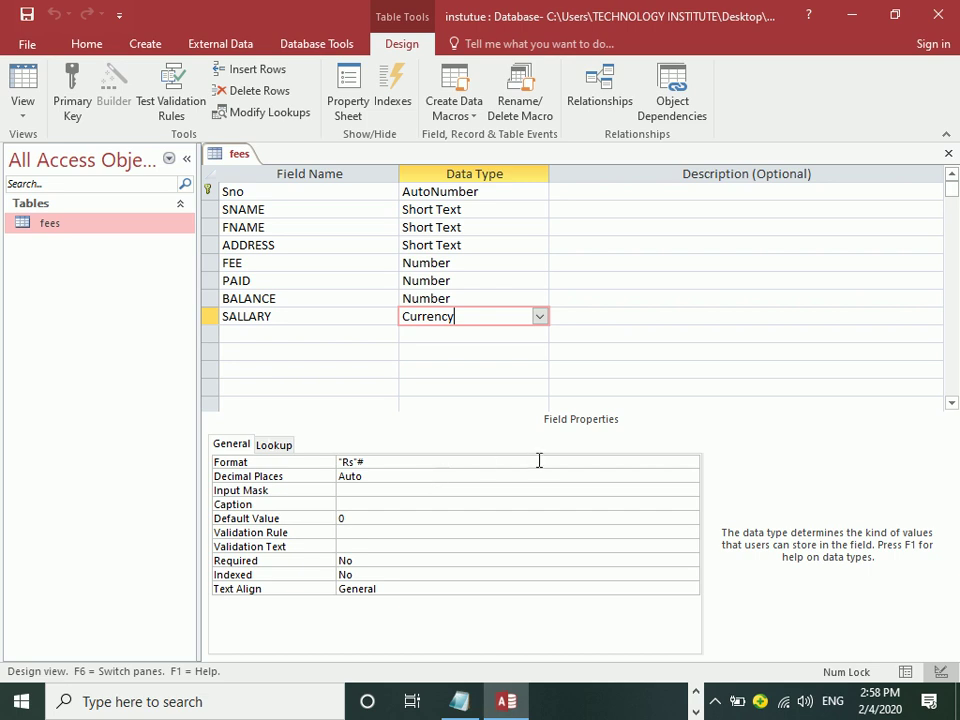
pyautogui.click(540, 316)
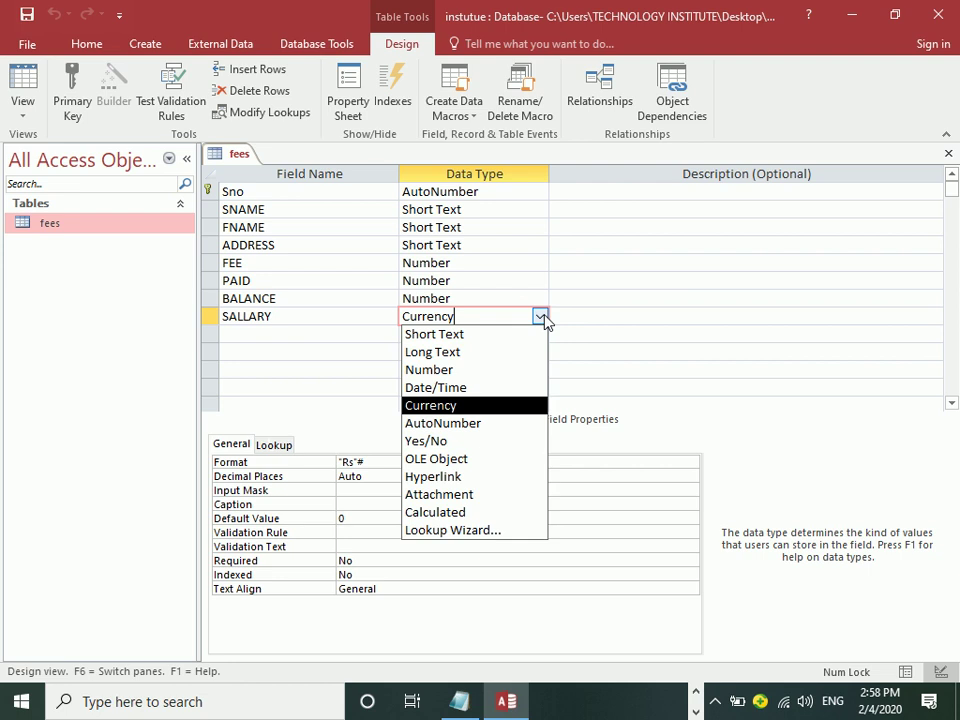
pyautogui.click(288, 207)
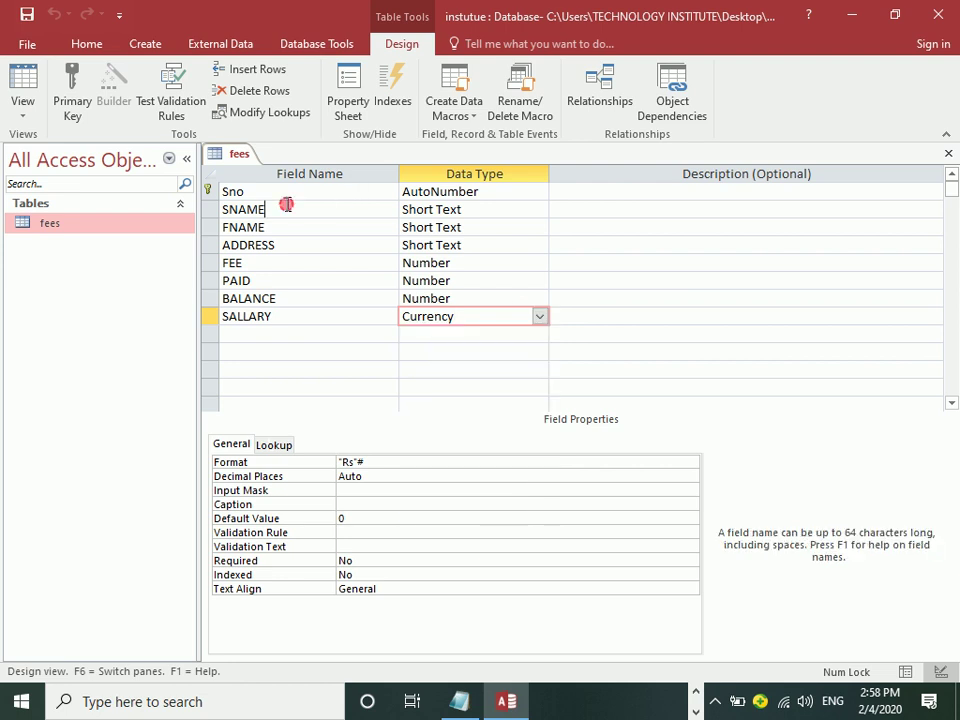
# Insert a new field row above SNAME and name it Admdate
pyautogui.rightClick(301, 209)
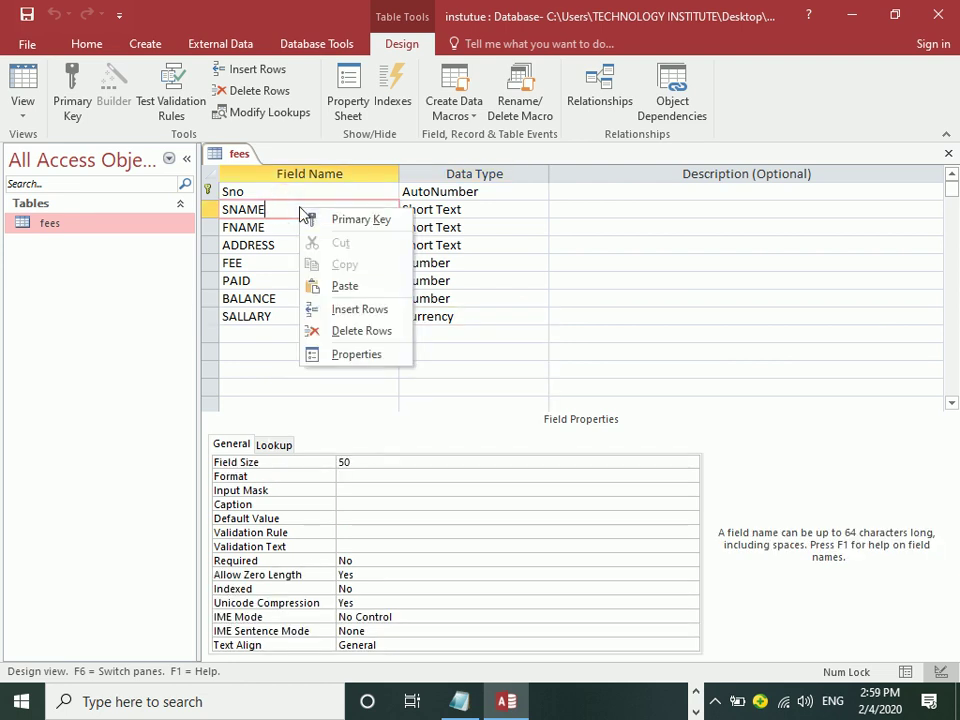
pyautogui.click(337, 313)
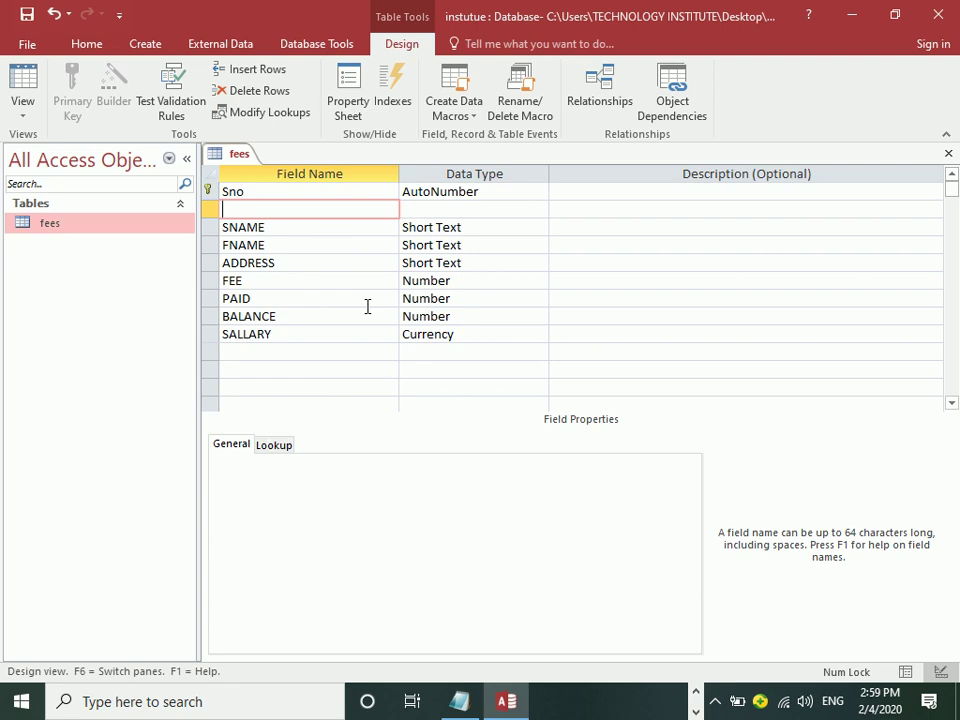
pyautogui.write('Admdat')
pyautogui.press('BackSpace')
pyautogui.press('BackSpace')
pyautogui.press('BackSpace')
pyautogui.write('date')
pyautogui.press('BackSpace')
pyautogui.press('BackSpace')
pyautogui.press('BackSpace')
pyautogui.press('BackSpace')
pyautogui.press('BackSpace')
pyautogui.write('_')
pyautogui.press('BackSpace')
pyautogui.write('date')
# Change the Admdate field's data type to Date/Time and select its Caption property
pyautogui.click(447, 209)
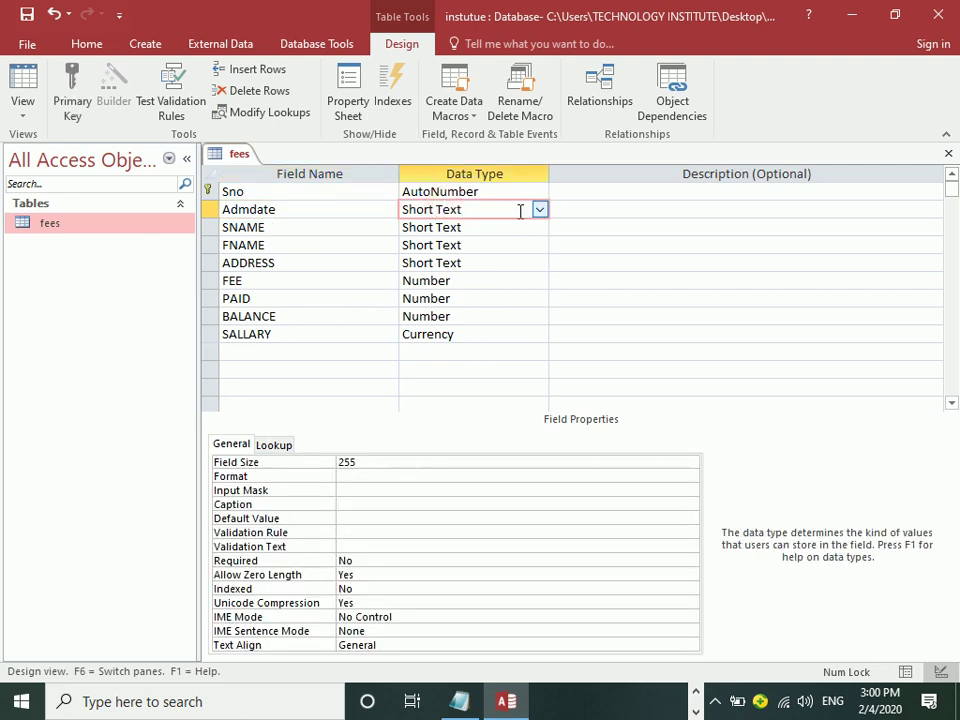
pyautogui.click(539, 209)
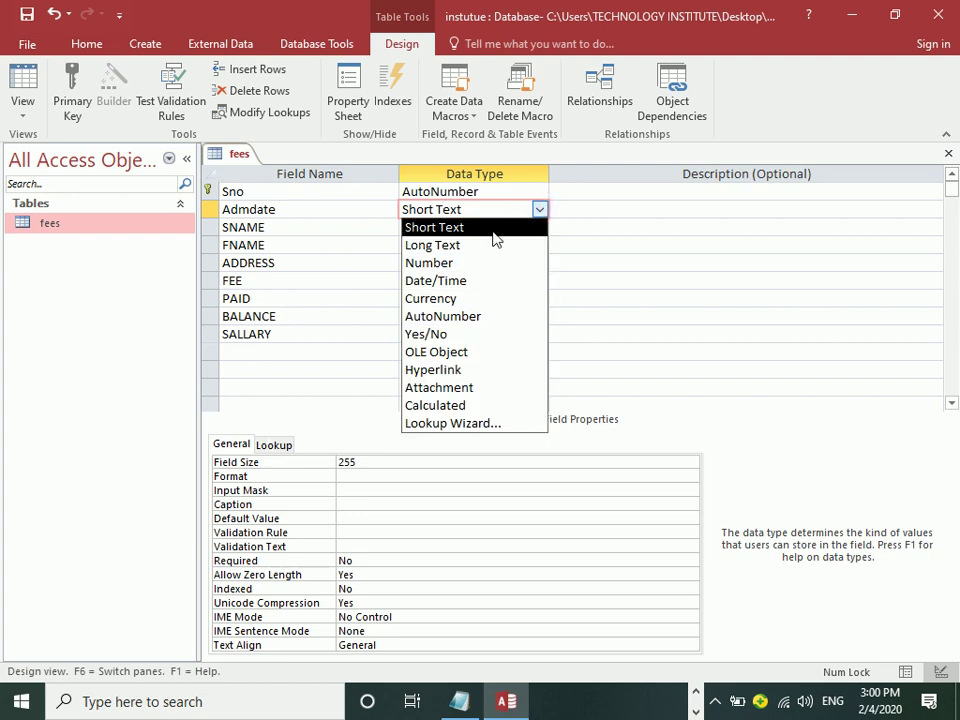
pyautogui.click(454, 280)
pyautogui.click(284, 212)
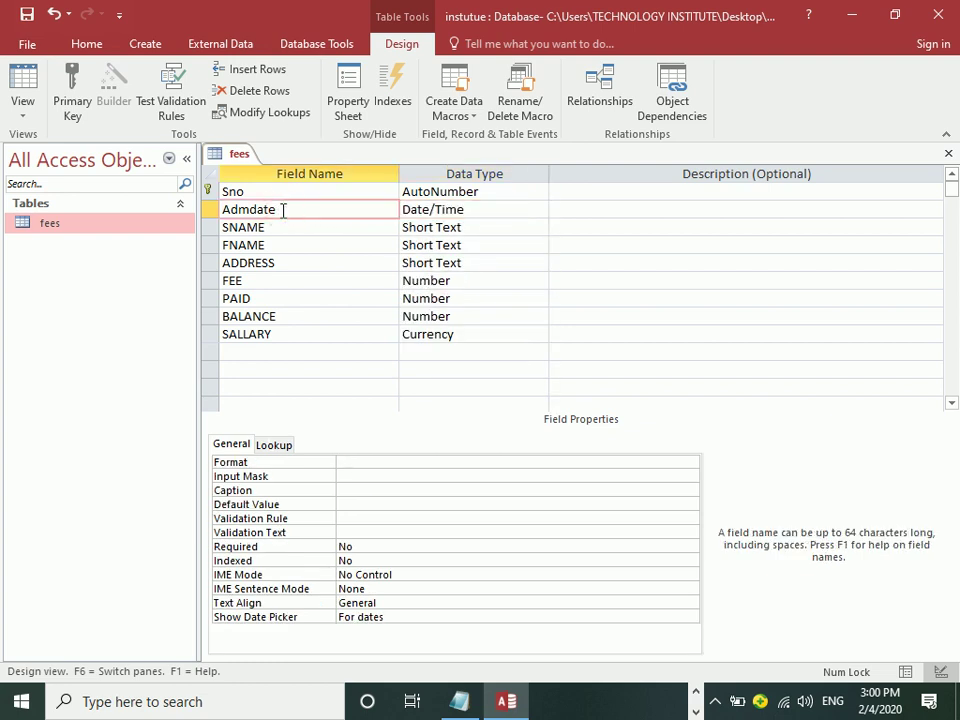
pyautogui.click(371, 490)
# Caption Admdate as 'admission date' and autofit that column header in Datasheet View
pyautogui.write('admission date')
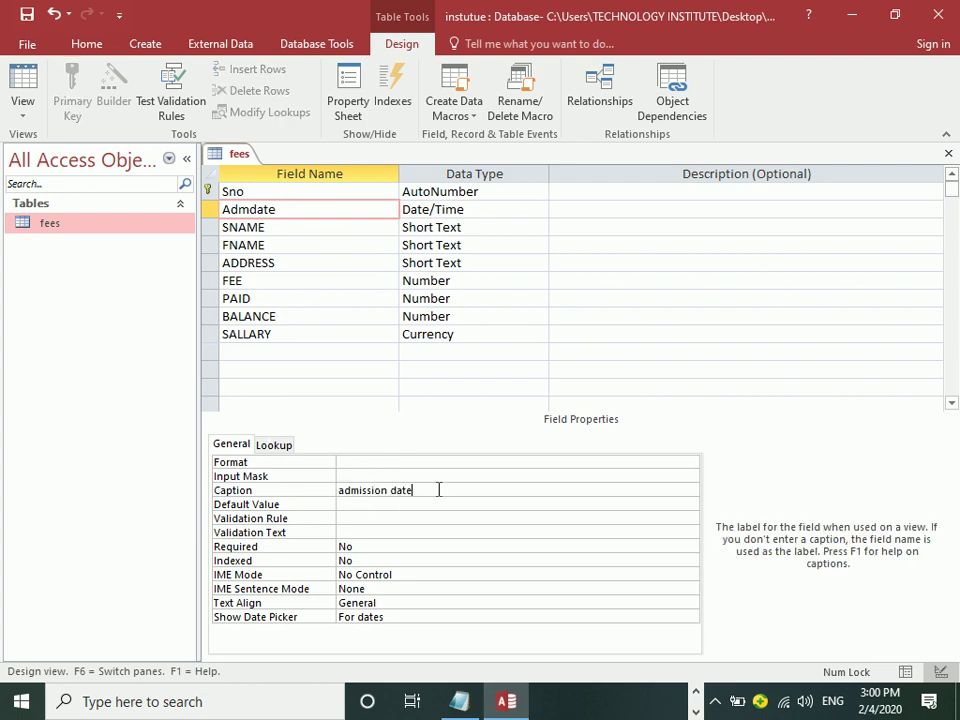
pyautogui.press('Return')
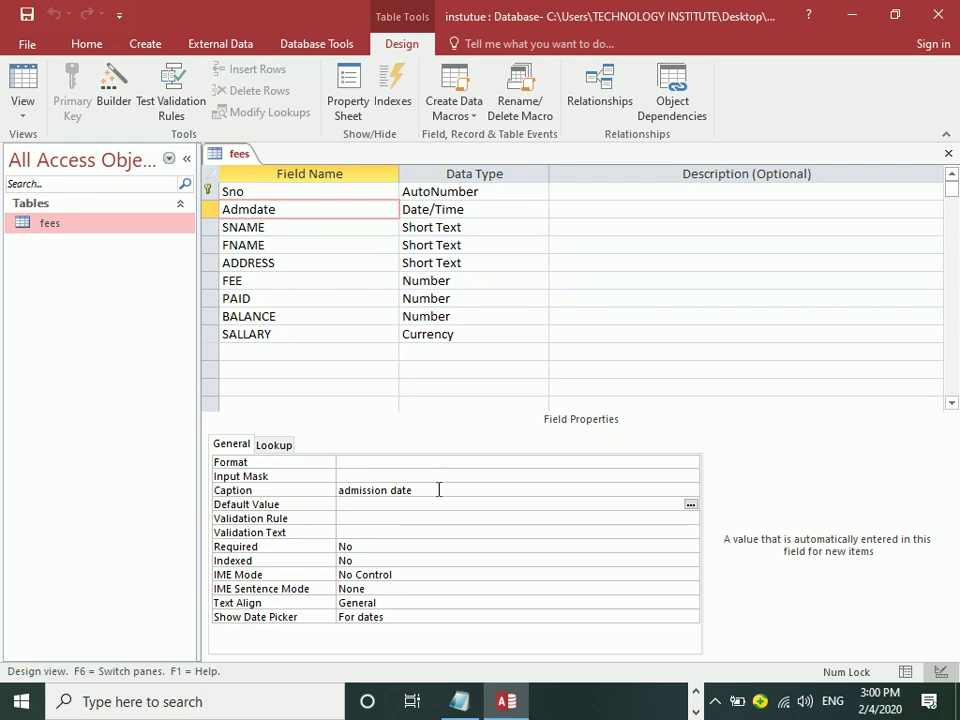
pyautogui.click(23, 80)
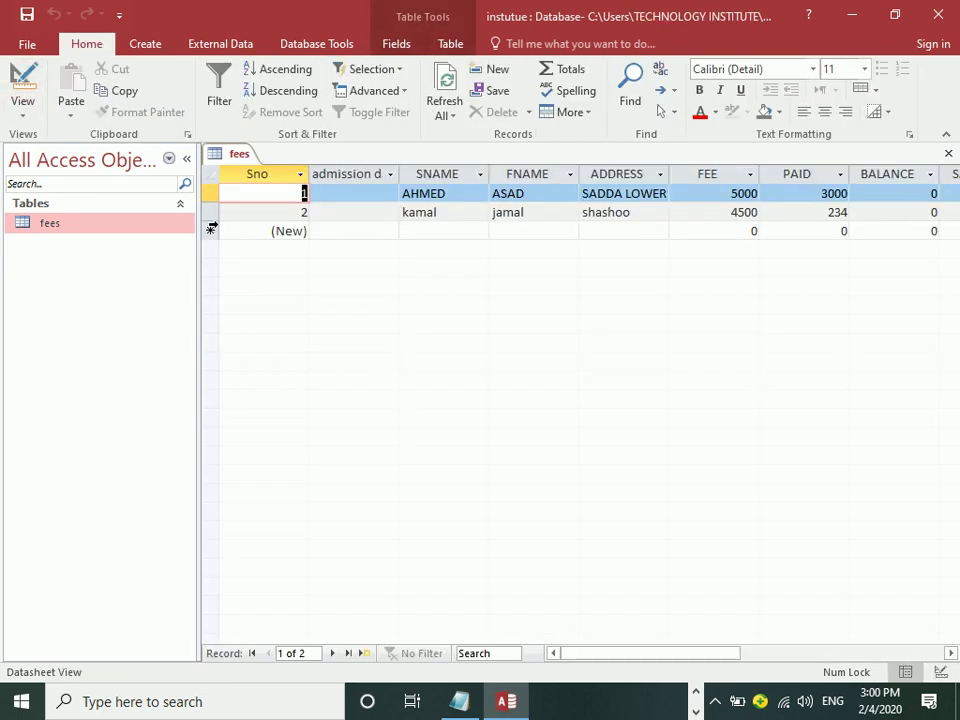
pyautogui.doubleClick(399, 174)
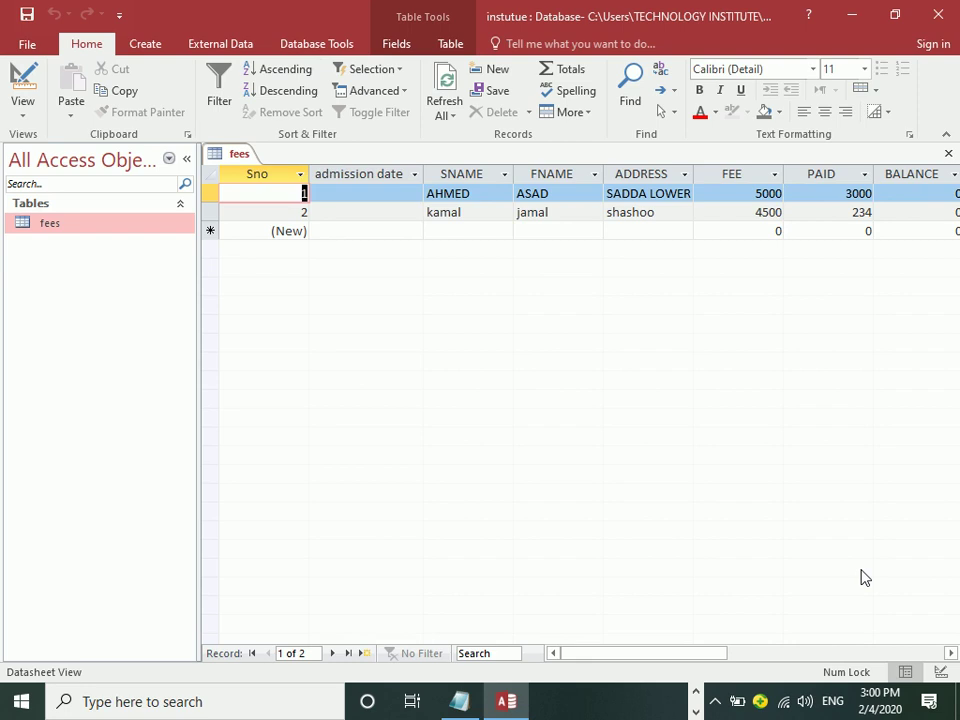
# In Design view, capitalise the Admdate caption to 'Admission Date'
pyautogui.click(24, 75)
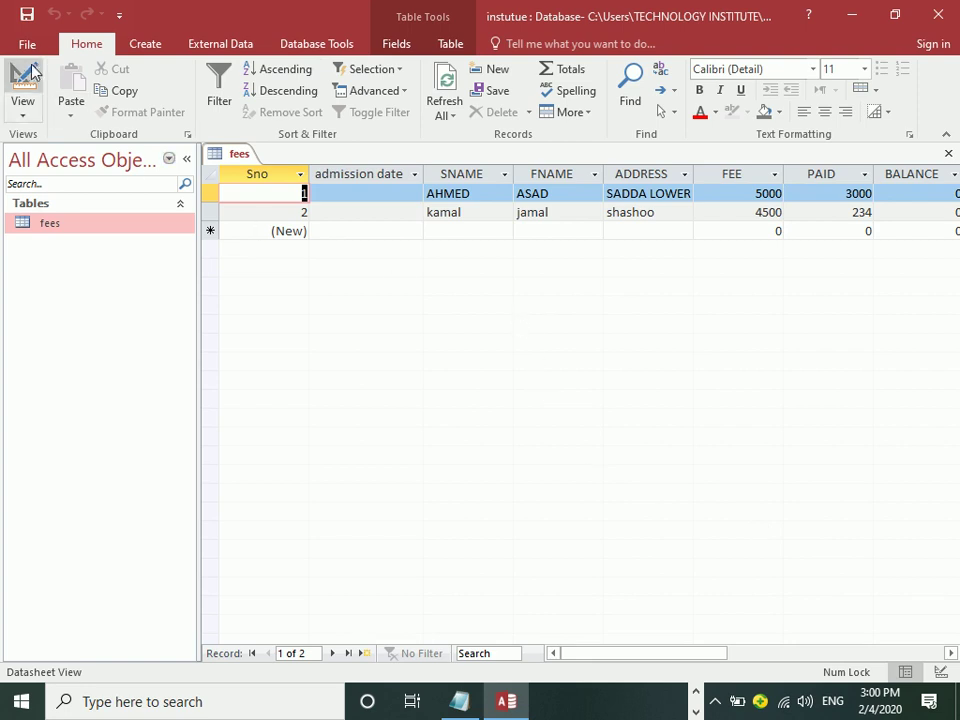
pyautogui.click(281, 209)
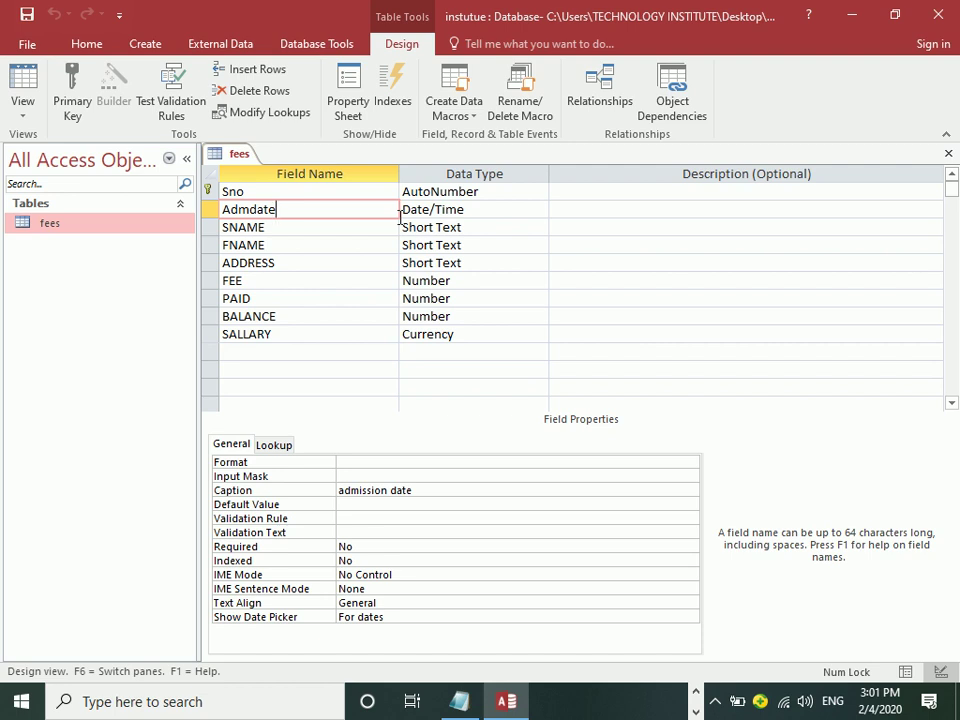
pyautogui.click(345, 490)
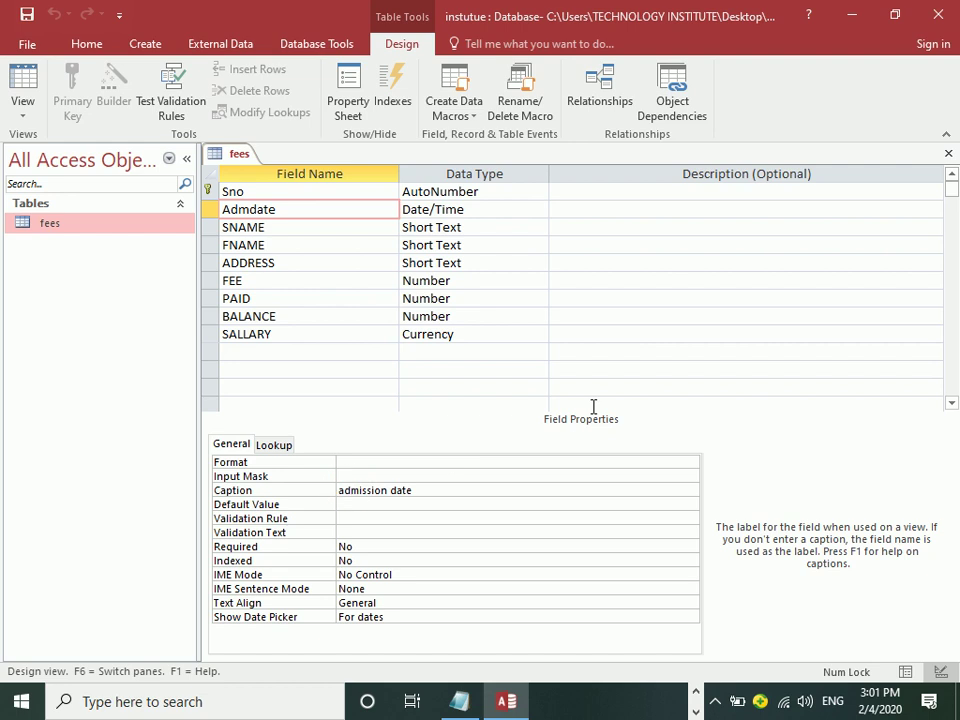
pyautogui.hotkey('shift', 'Left')
pyautogui.write('A')
pyautogui.click(401, 488)
pyautogui.press('BackSpace')
pyautogui.write('D')
pyautogui.press('Return')
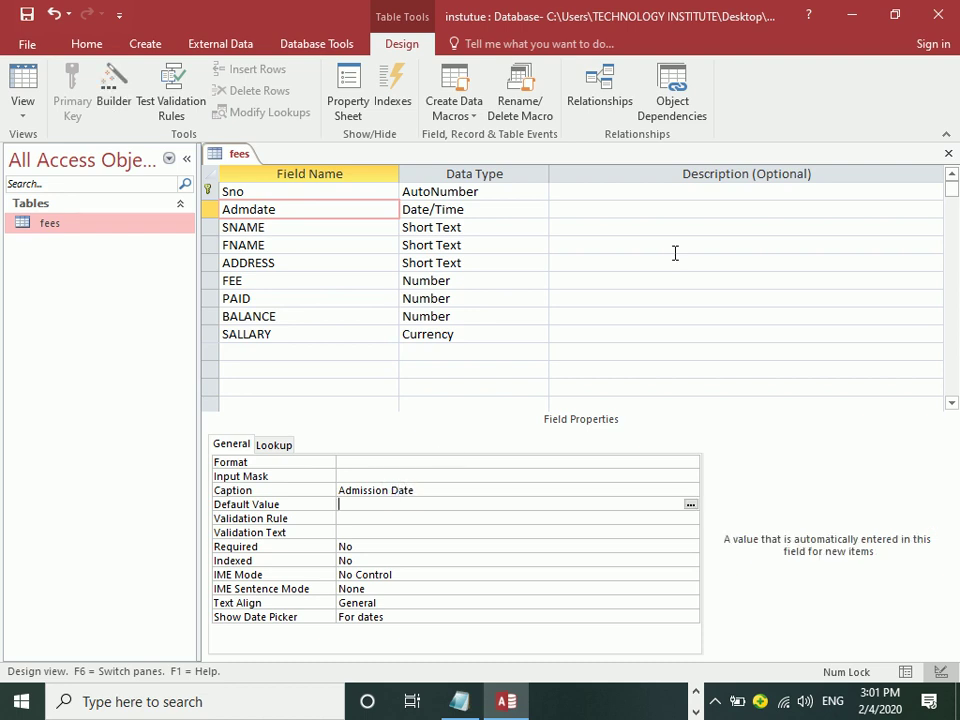
# Check the new heading in Datasheet View, then review Admdate's data type back in Design view
pyautogui.click(27, 14)
pyautogui.click(22, 92)
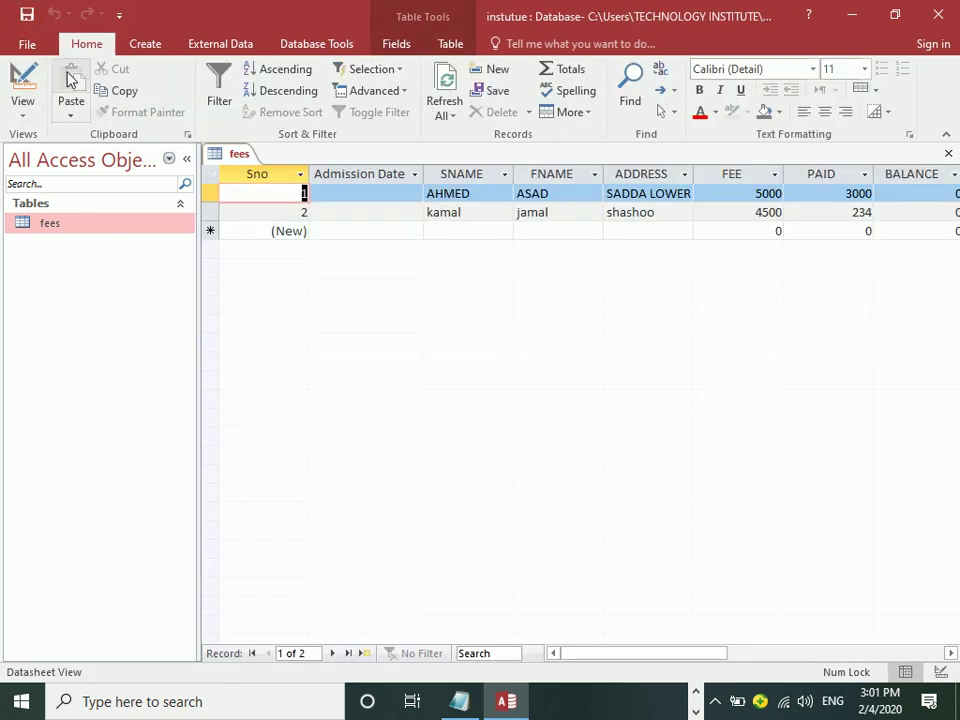
pyautogui.click(14, 75)
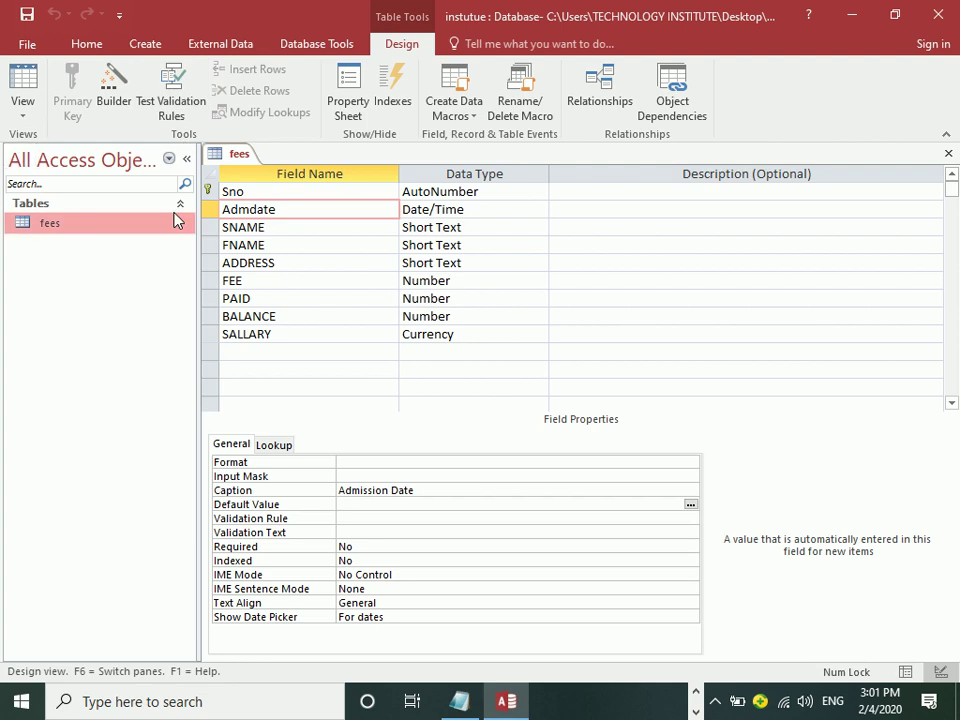
pyautogui.click(485, 209)
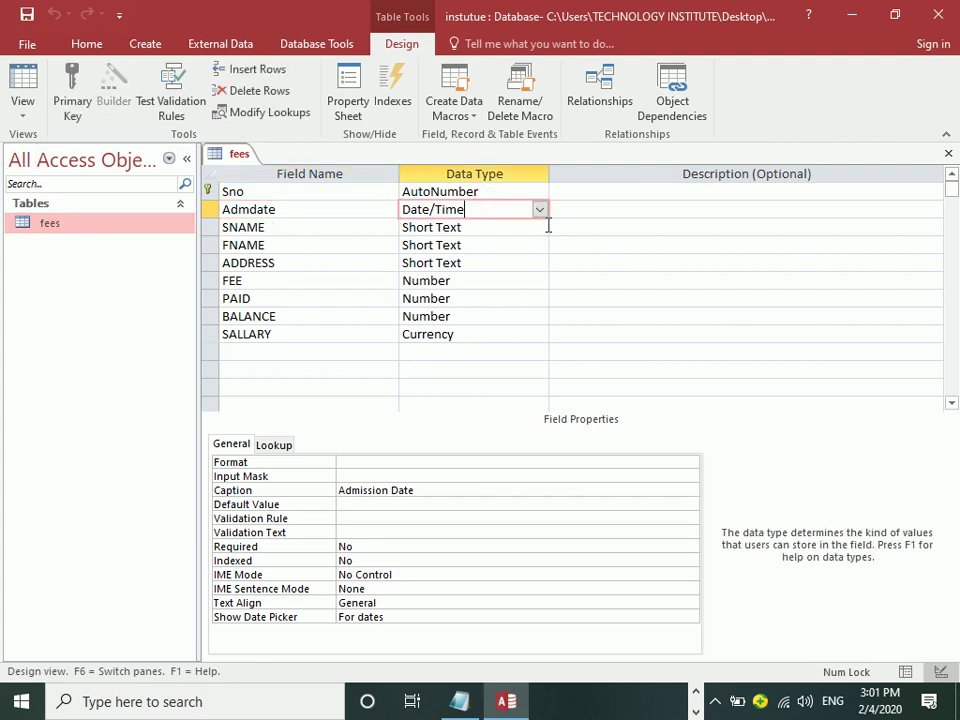
pyautogui.click(540, 209)
pyautogui.click(540, 210)
pyautogui.click(22, 85)
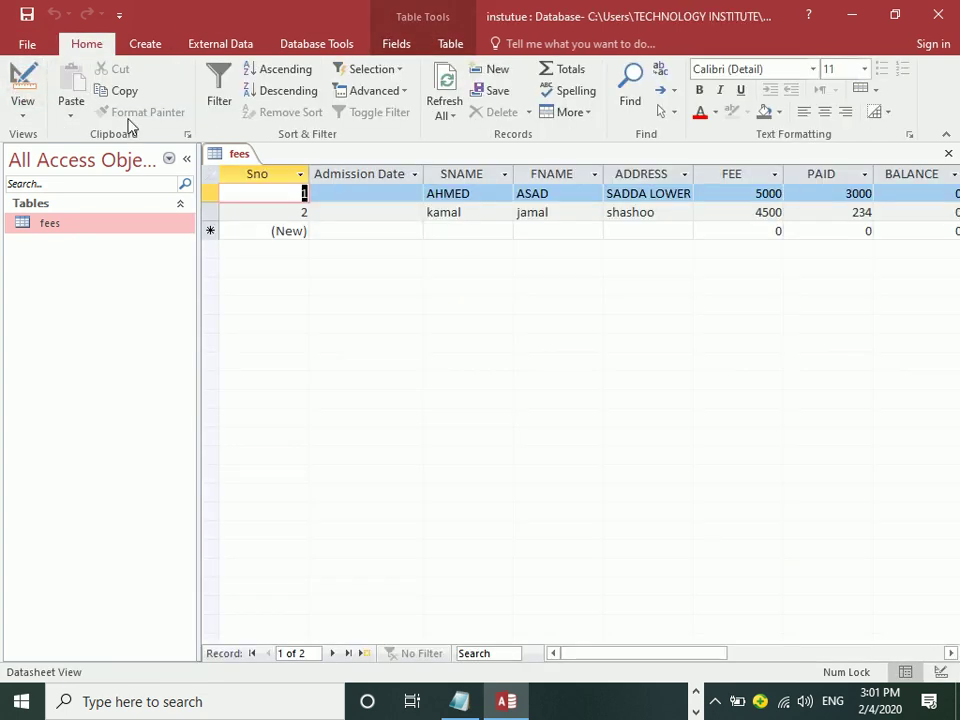
pyautogui.click(347, 195)
pyautogui.write('jamal')
pyautogui.press('Return')
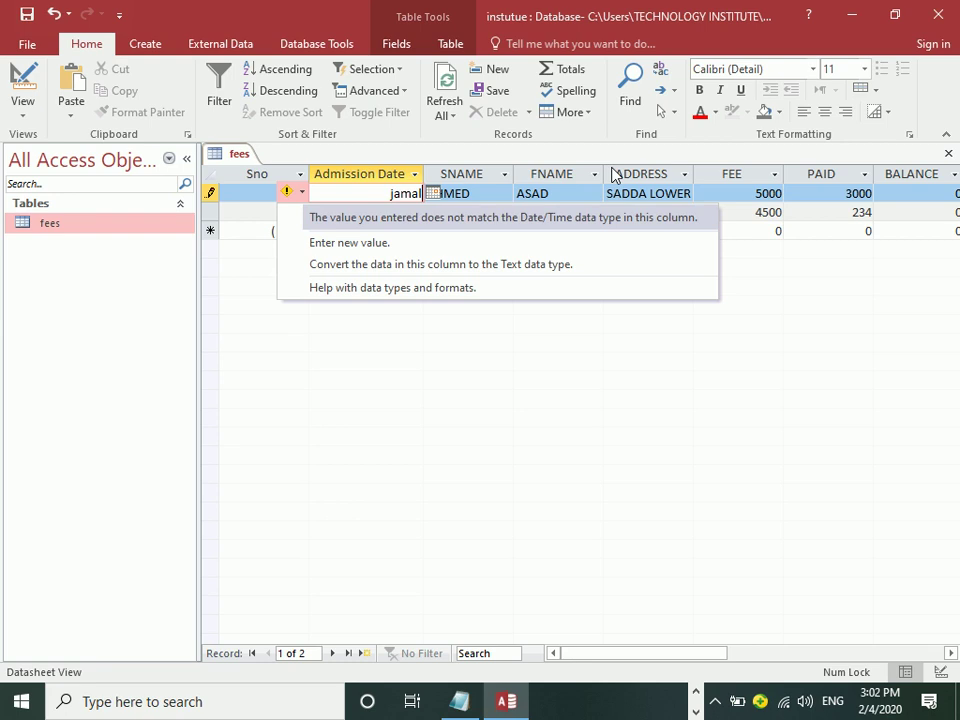
pyautogui.press('Escape')
pyautogui.press('Escape')
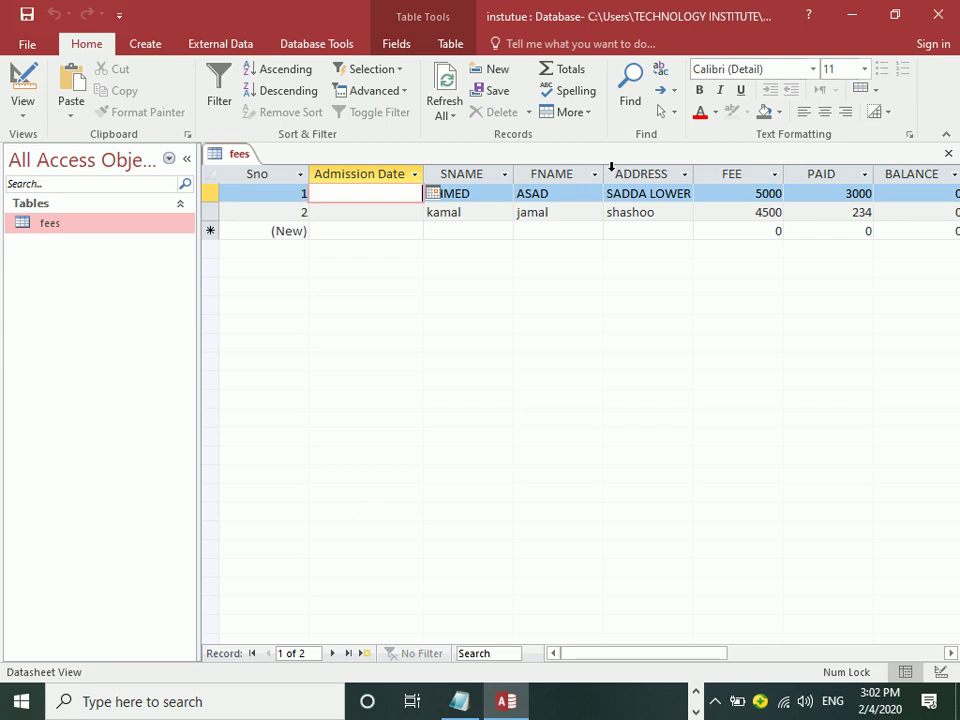
# Pick 4 Feb 2020 from the calendar as the first record's Admission Date
pyautogui.click(434, 196)
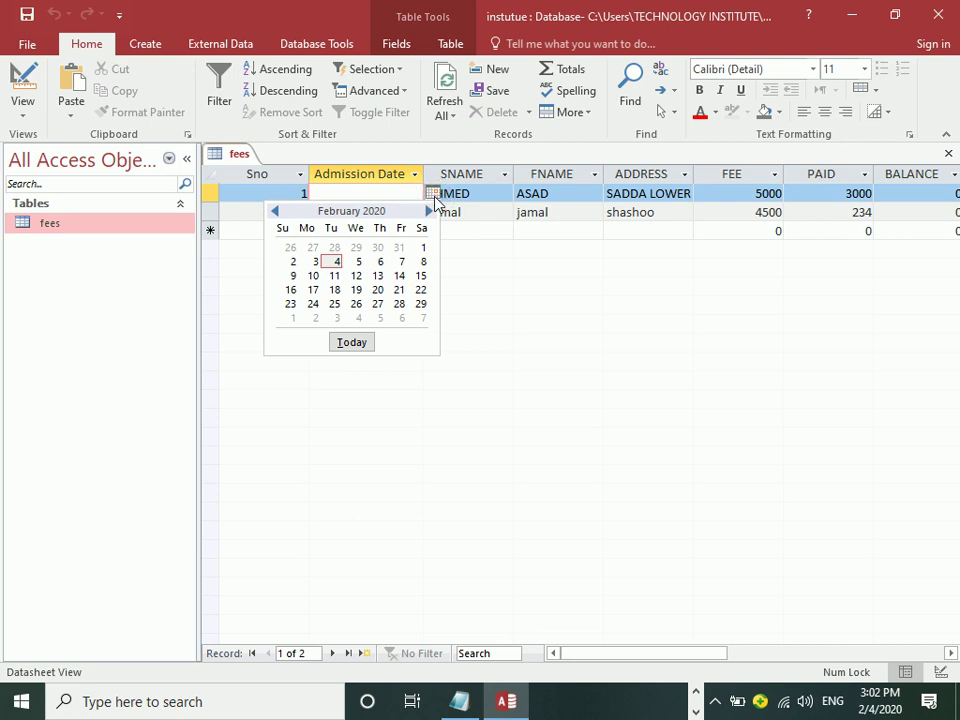
pyautogui.click(336, 262)
pyautogui.press('Tab')
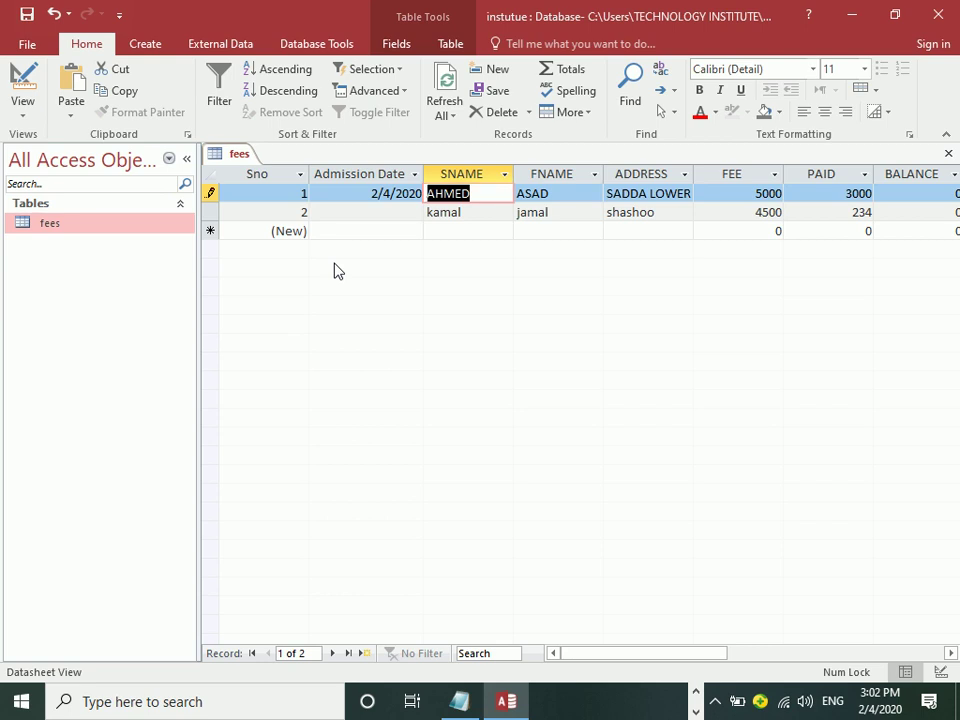
# Pick 7 Aug 2019 as the second record's Admission Date, moving on to the salary value
pyautogui.click(399, 210)
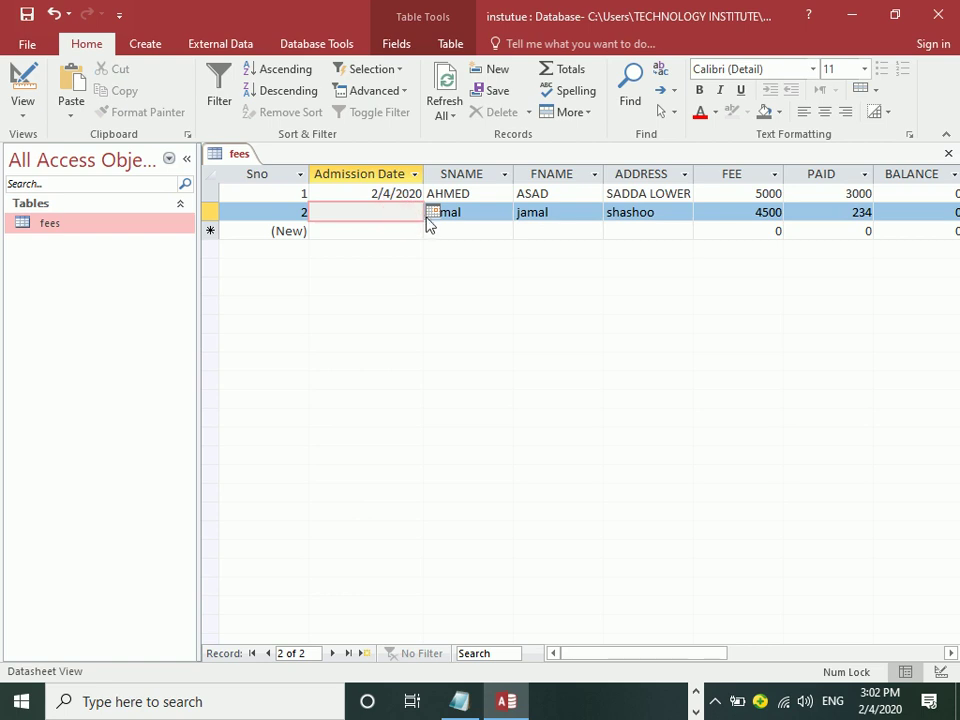
pyautogui.click(431, 214)
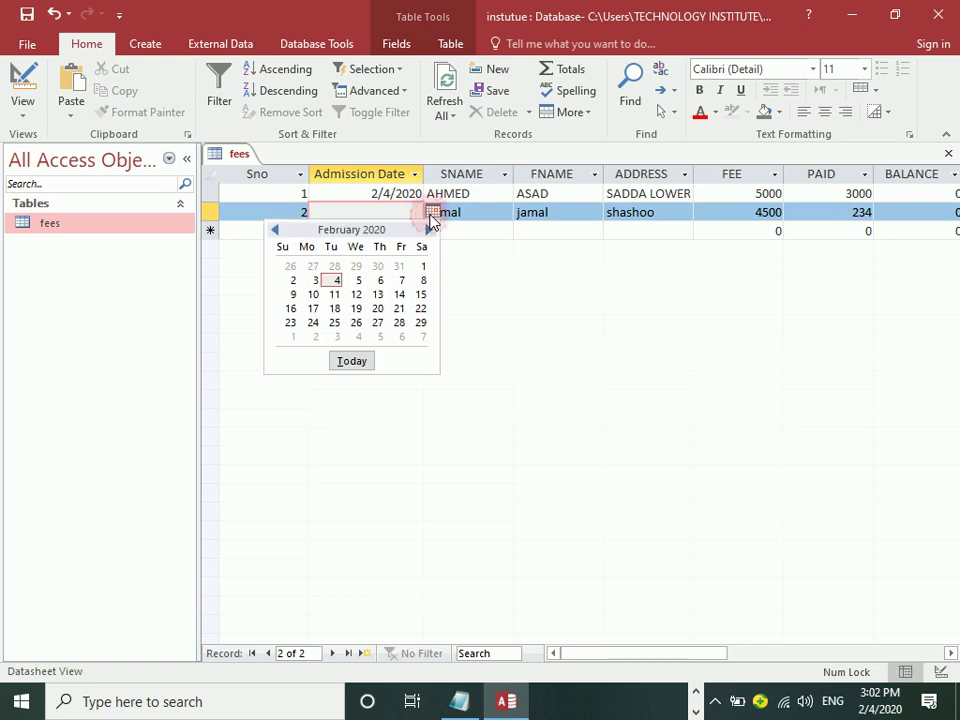
pyautogui.click(274, 230)
pyautogui.click(274, 230)
pyautogui.click(274, 230)
pyautogui.click(274, 230)
pyautogui.click(274, 230)
pyautogui.click(274, 230)
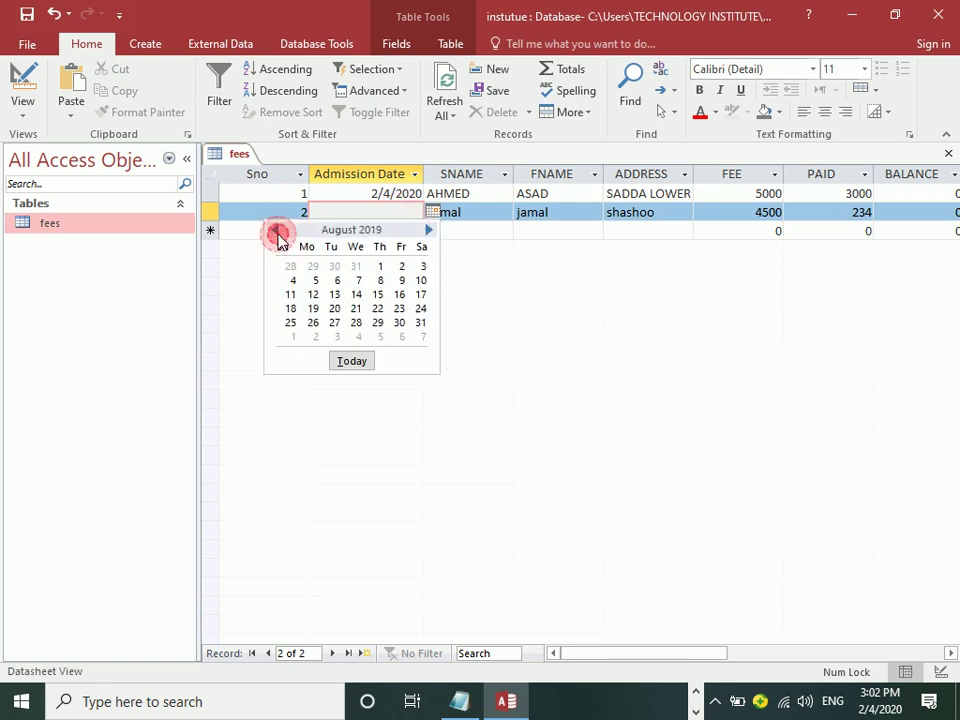
pyautogui.click(357, 281)
pyautogui.press('Tab')
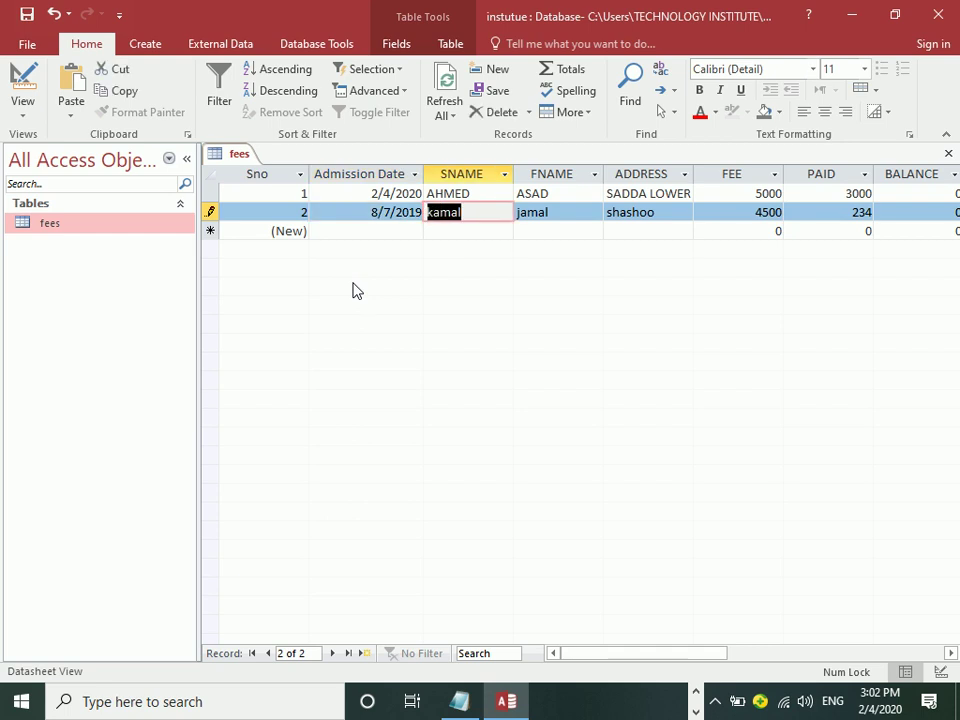
pyautogui.press('Tab')
pyautogui.press('Tab')
pyautogui.press('Tab')
pyautogui.press('Tab')
pyautogui.press('Tab')
pyautogui.press('Tab')
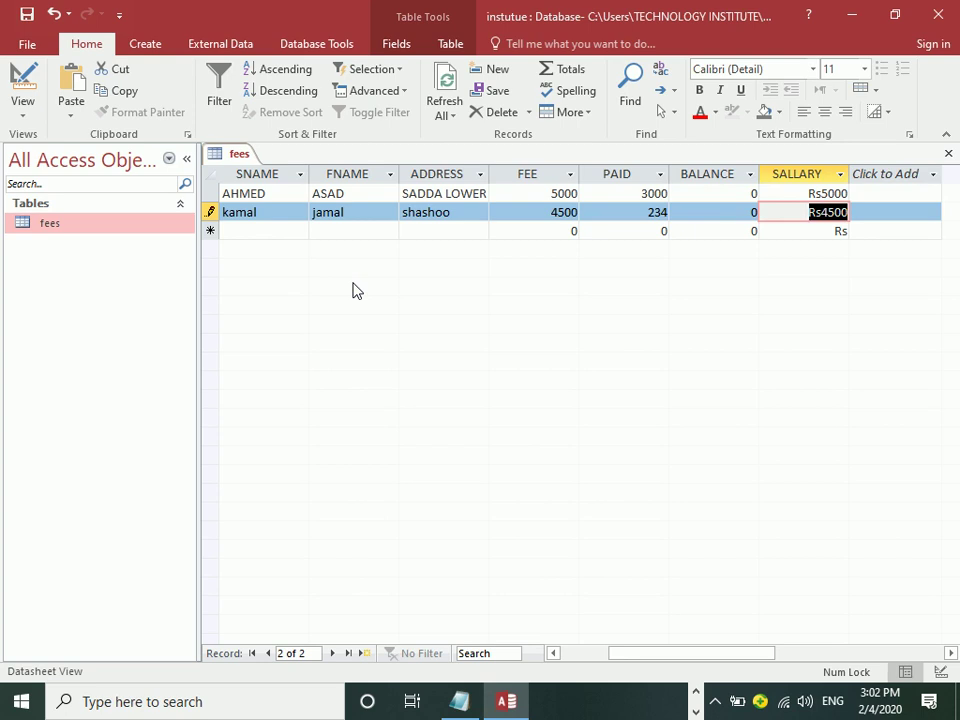
# Step back to the BALANCE field and switch the fees table to Design View
pyautogui.hotkey('shift', 'Tab')
pyautogui.hotkey('shift', 'Tab')
pyautogui.hotkey('shift', 'Tab')
pyautogui.hotkey('shift', 'Tab')
pyautogui.hotkey('shift', 'Tab')
pyautogui.hotkey('shift', 'Tab')
pyautogui.hotkey('shift', 'Tab')
pyautogui.hotkey('shift', 'Tab')
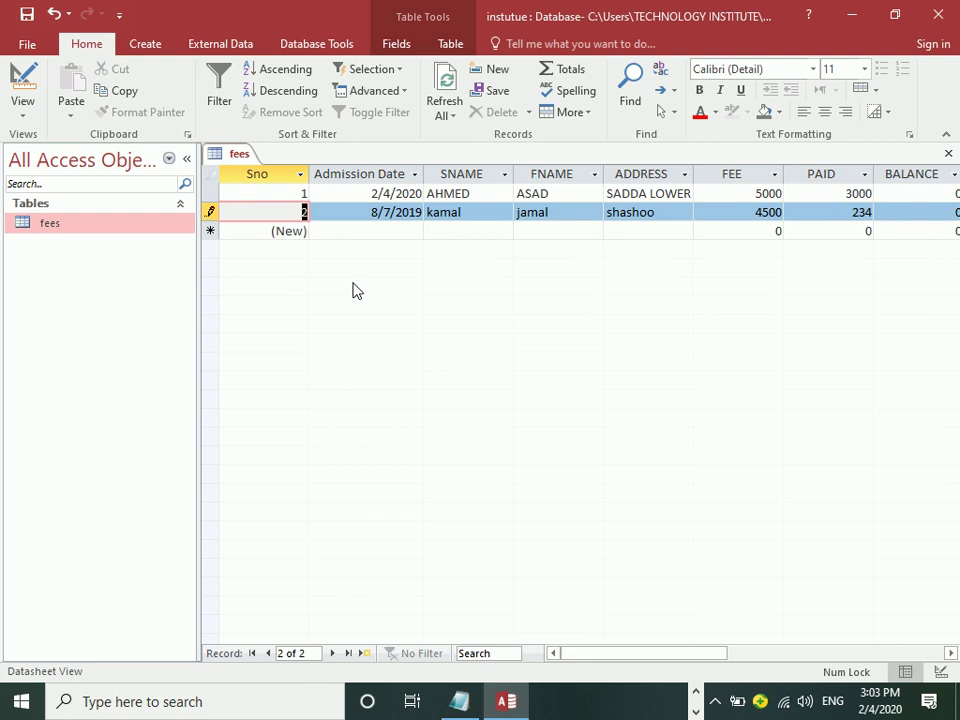
pyautogui.click(27, 80)
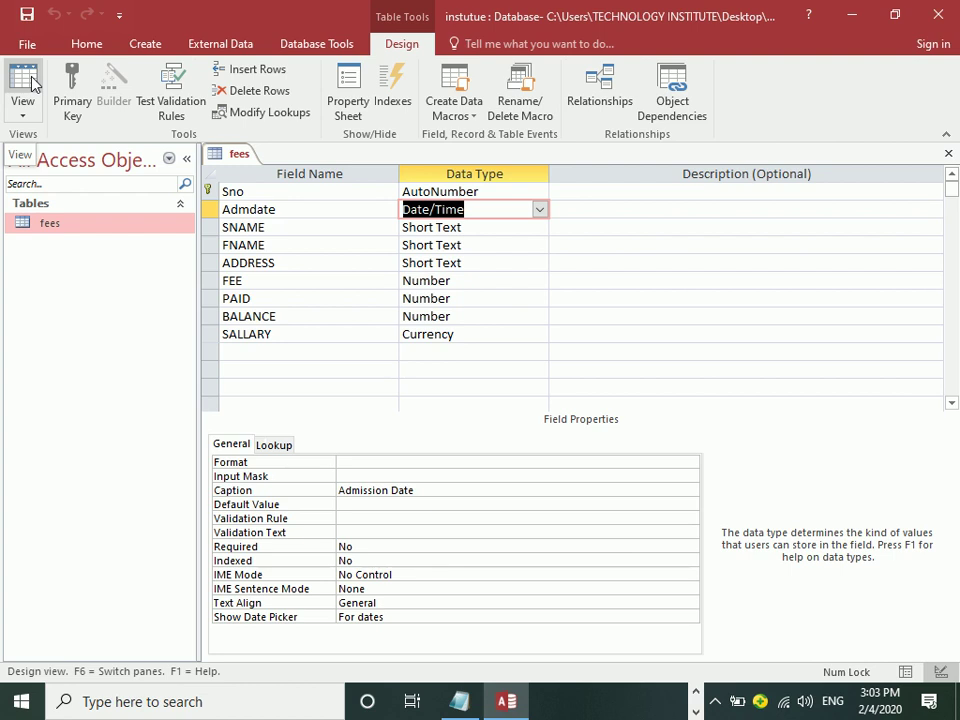
pyautogui.click(480, 334)
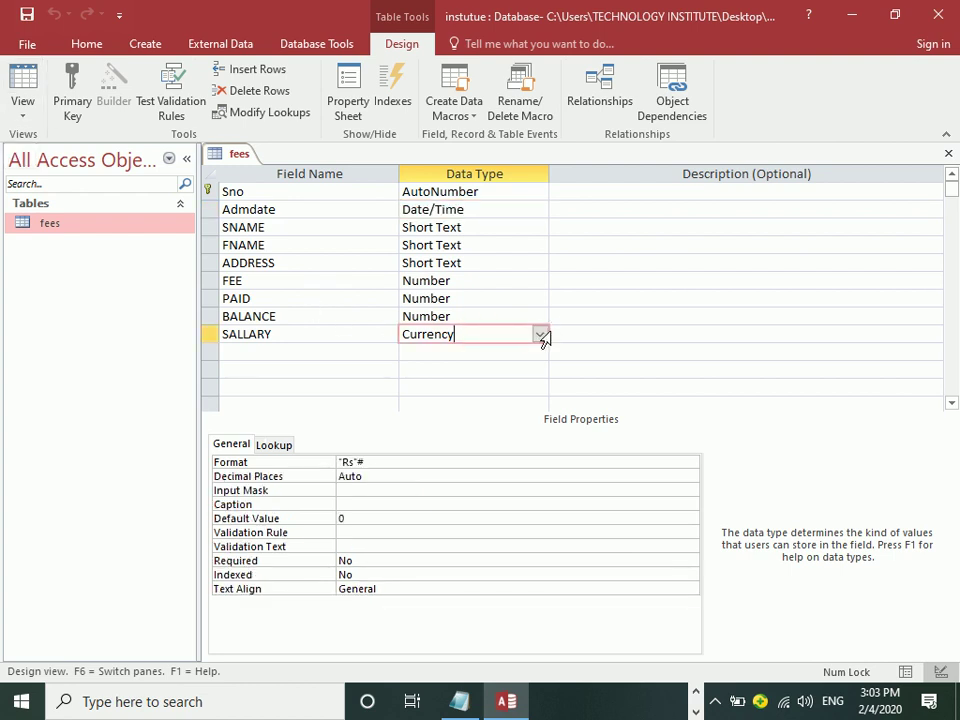
pyautogui.press('Tab')
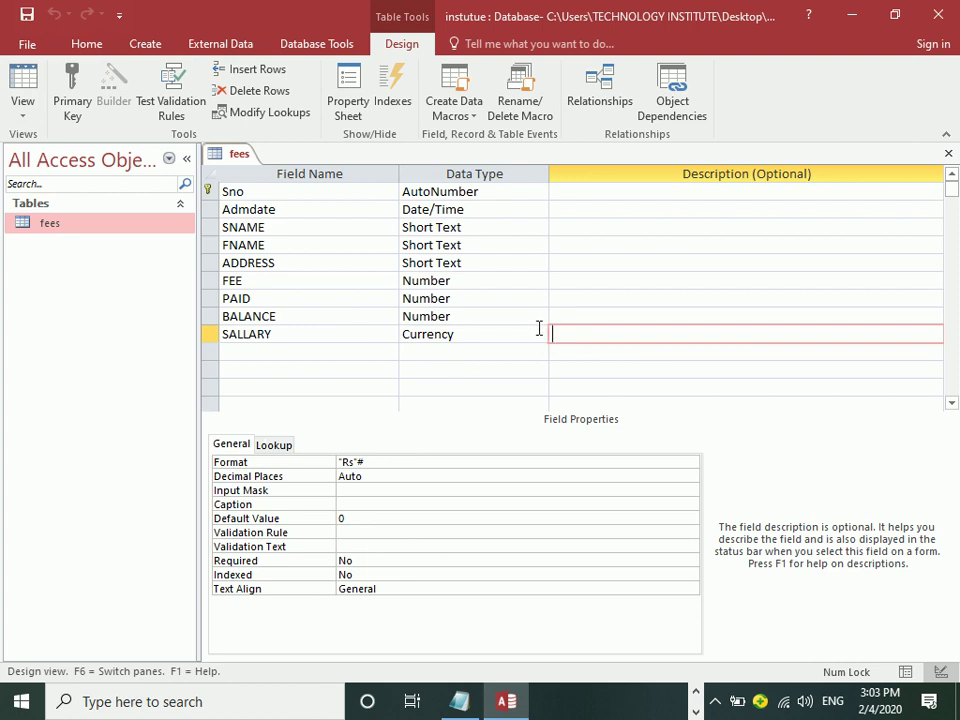
pyautogui.click(539, 335)
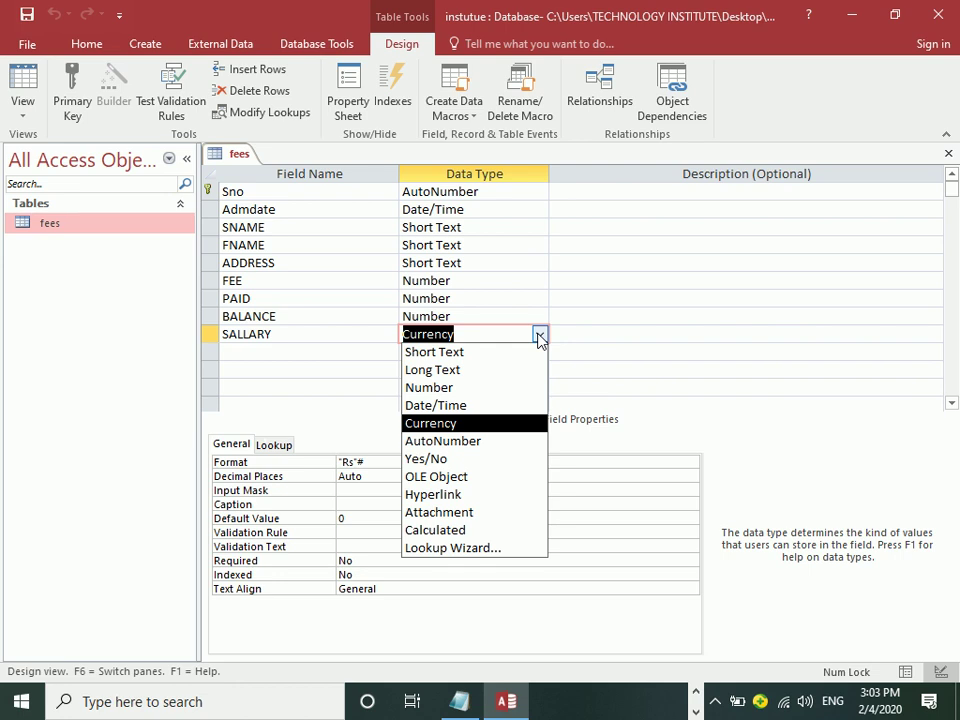
pyautogui.click(297, 353)
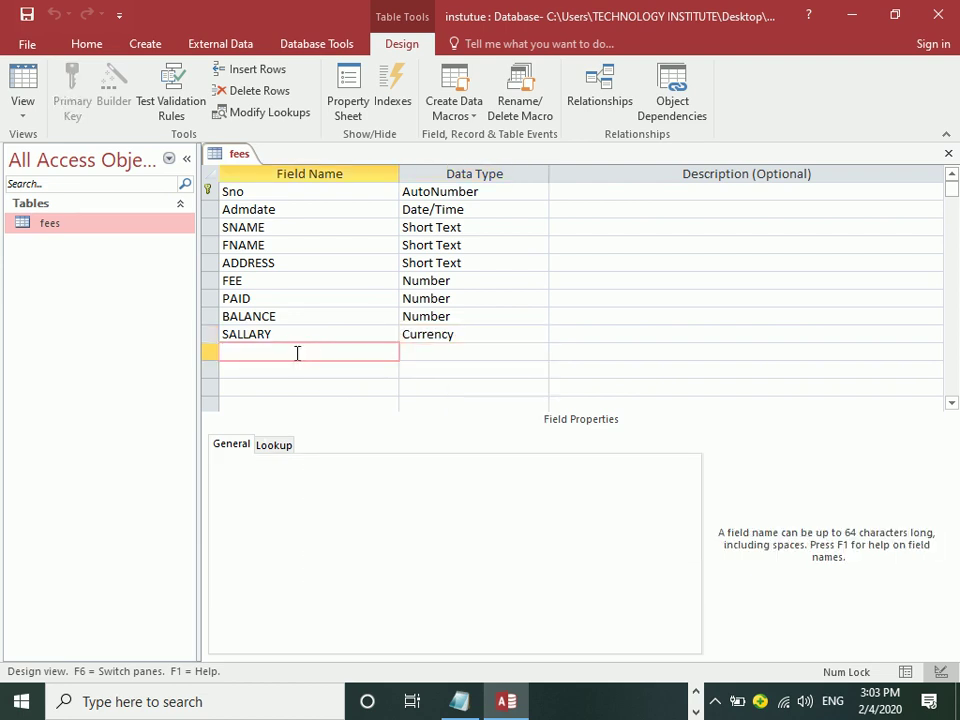
# Add a field named Male with the Yes/No data type
pyautogui.write('mal')
pyautogui.press('BackSpace')
pyautogui.press('BackSpace')
pyautogui.press('BackSpace')
pyautogui.write('male')
pyautogui.press('BackSpace')
pyautogui.press('BackSpace')
pyautogui.press('BackSpace')
pyautogui.press('BackSpace')
pyautogui.write('Male')
pyautogui.press('Tab')
pyautogui.write('y')
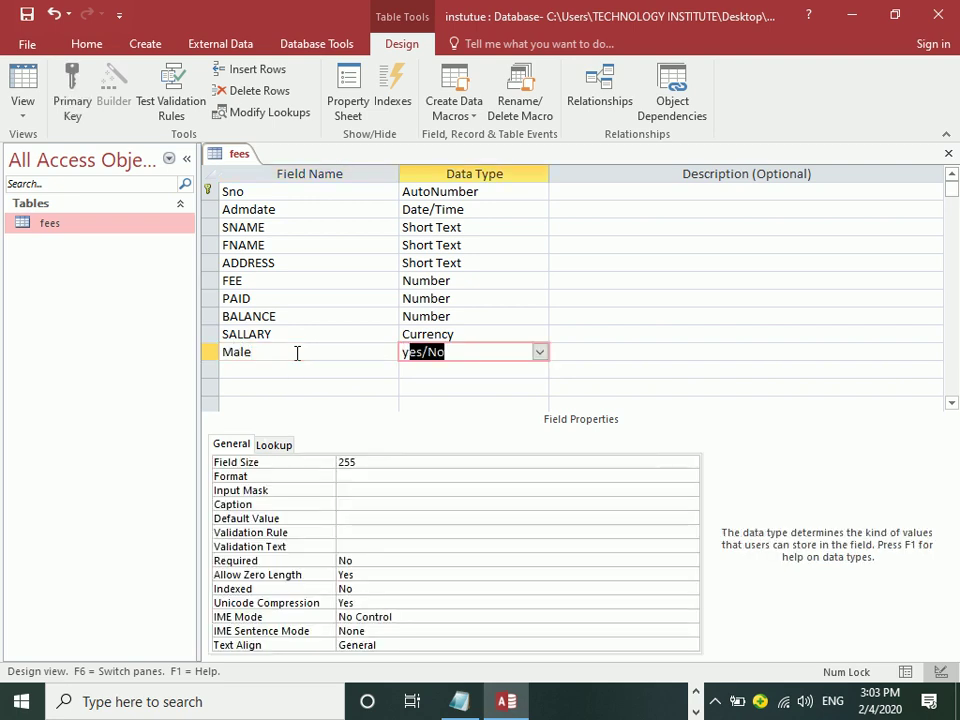
pyautogui.press('Tab')
# Add a Female Yes/No field and save the table design
pyautogui.press('Tab')
pyautogui.write('Female')
pyautogui.press('Tab')
pyautogui.write('y')
pyautogui.press('Tab')
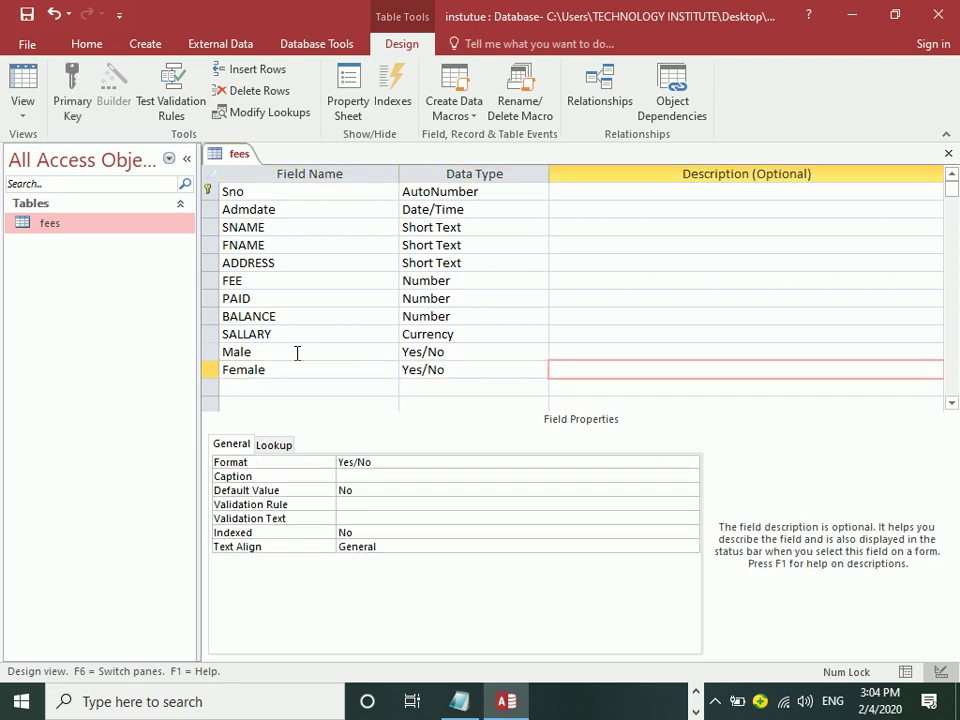
pyautogui.click(27, 14)
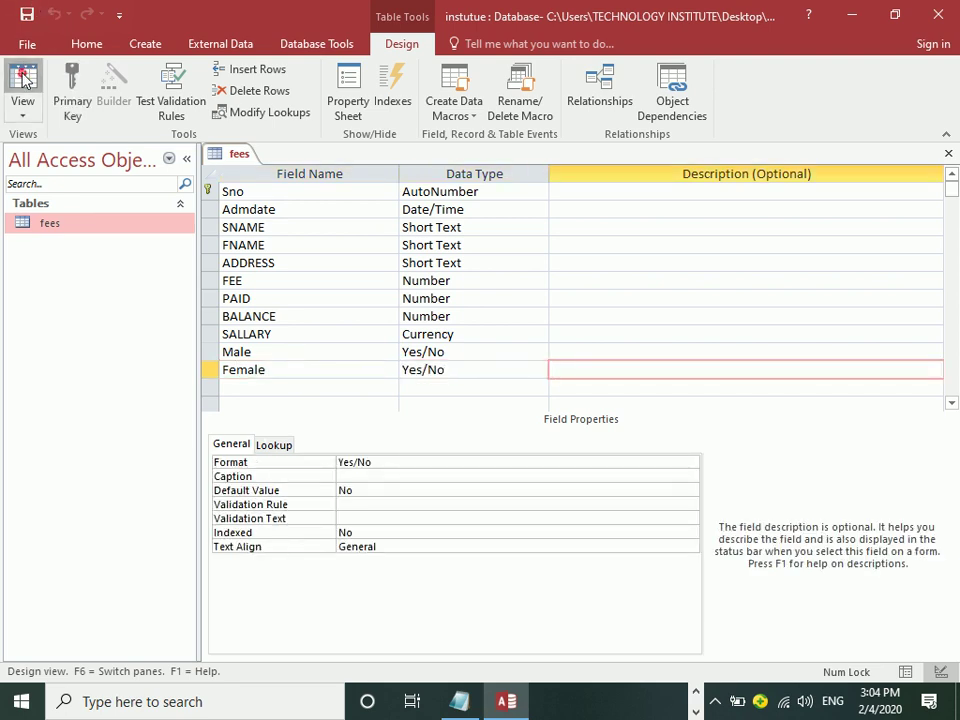
# Open the datasheet, scroll to the new checkbox columns, and tick Male for the first record
pyautogui.click(22, 80)
pyautogui.moveTo(579, 653); pyautogui.dragTo(669, 654)
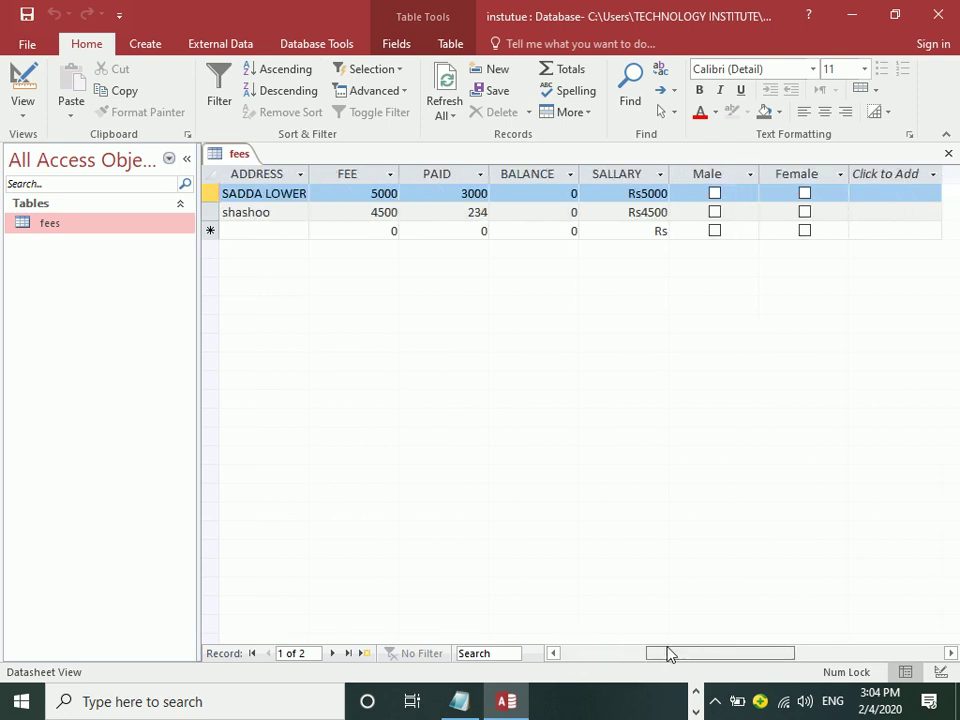
pyautogui.click(714, 193)
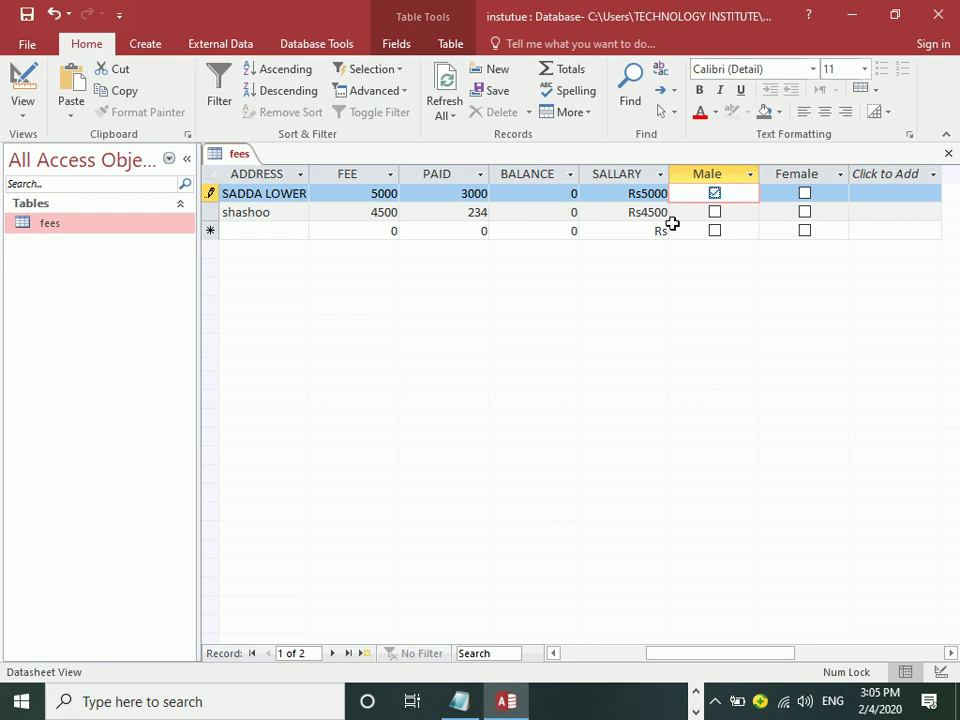
# Move through record 2 and tick its Male field
pyautogui.press('Tab')
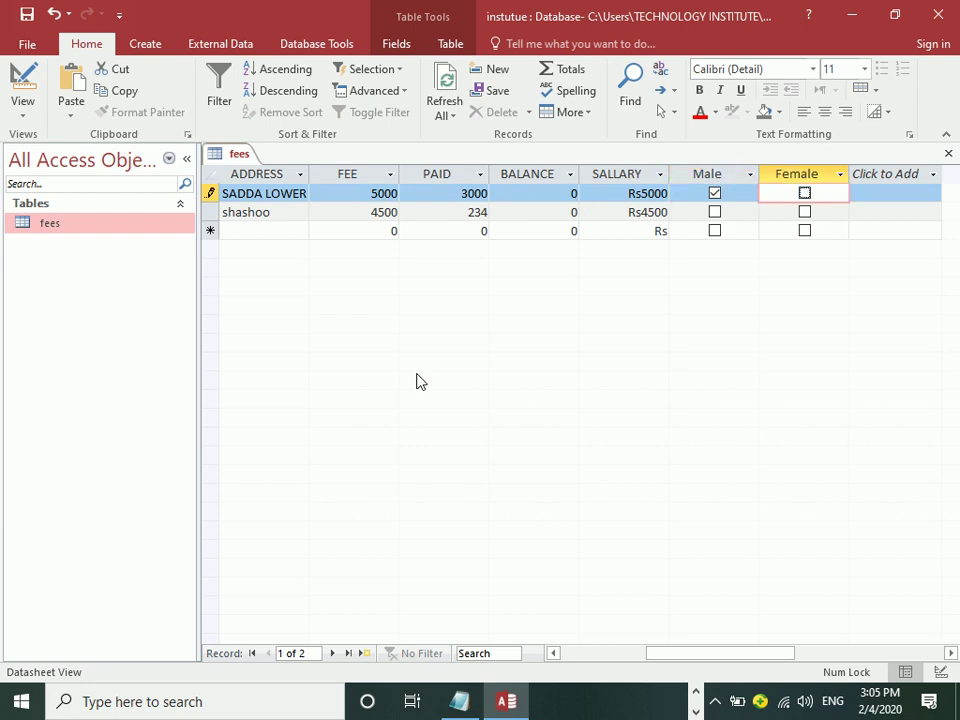
pyautogui.press('Tab')
pyautogui.press('Tab')
pyautogui.press('Tab')
pyautogui.press('Tab')
pyautogui.press('Tab')
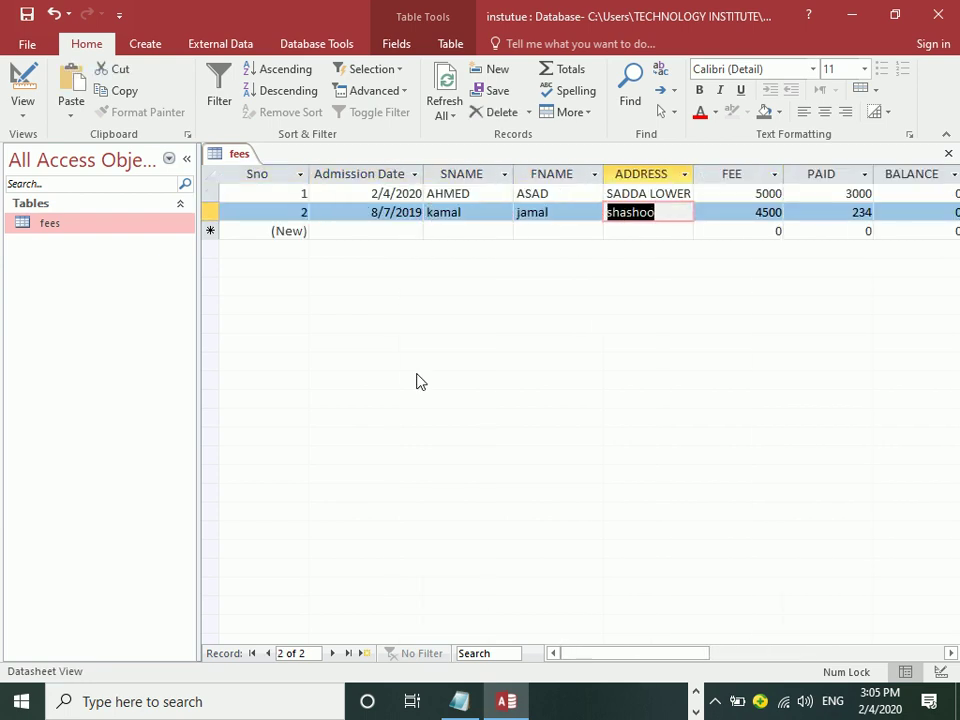
pyautogui.press('Tab')
pyautogui.press('Tab')
pyautogui.press('Tab')
pyautogui.press('Tab')
pyautogui.press('Tab')
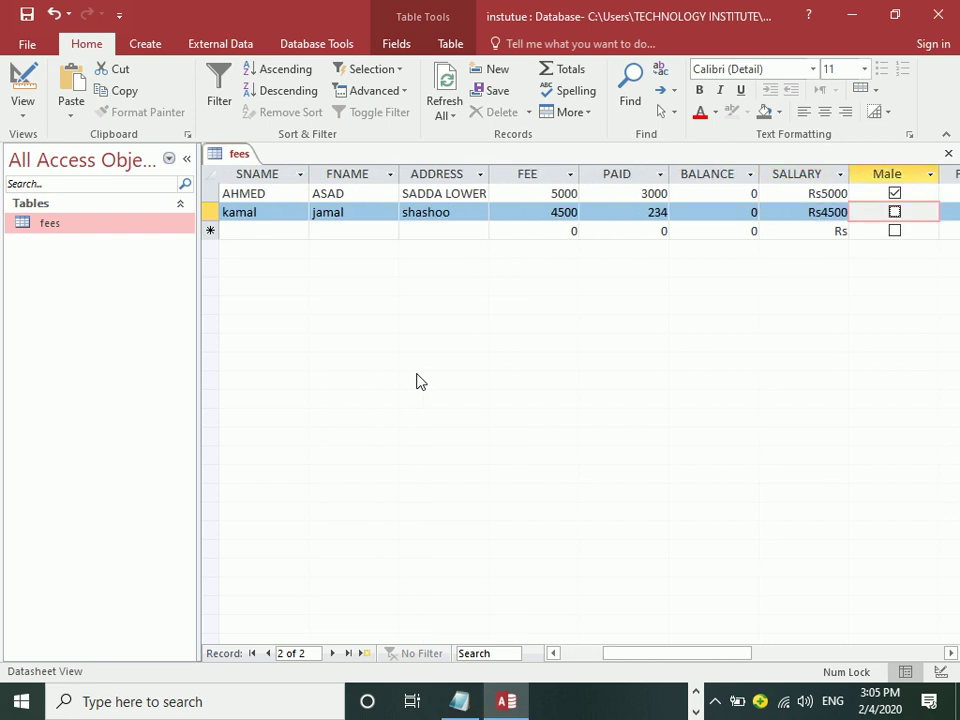
pyautogui.press('Tab')
pyautogui.press('Tab')
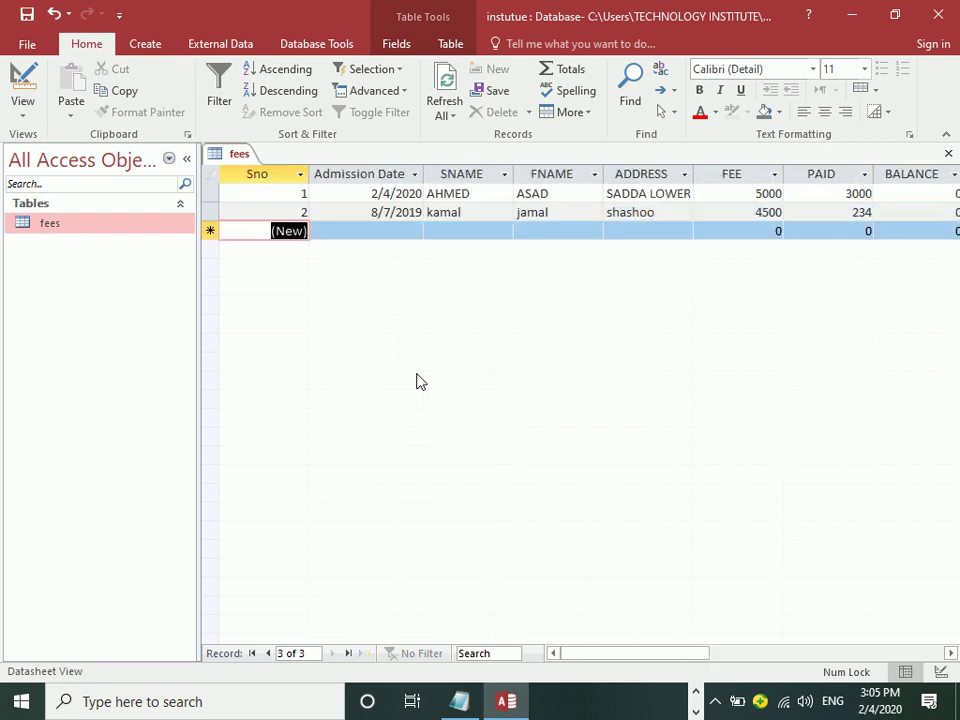
# Start record 4 with today's date (2/4/2020), the student and father names, and the address
pyautogui.press('Tab')
pyautogui.hotkey('ctrl', ';')
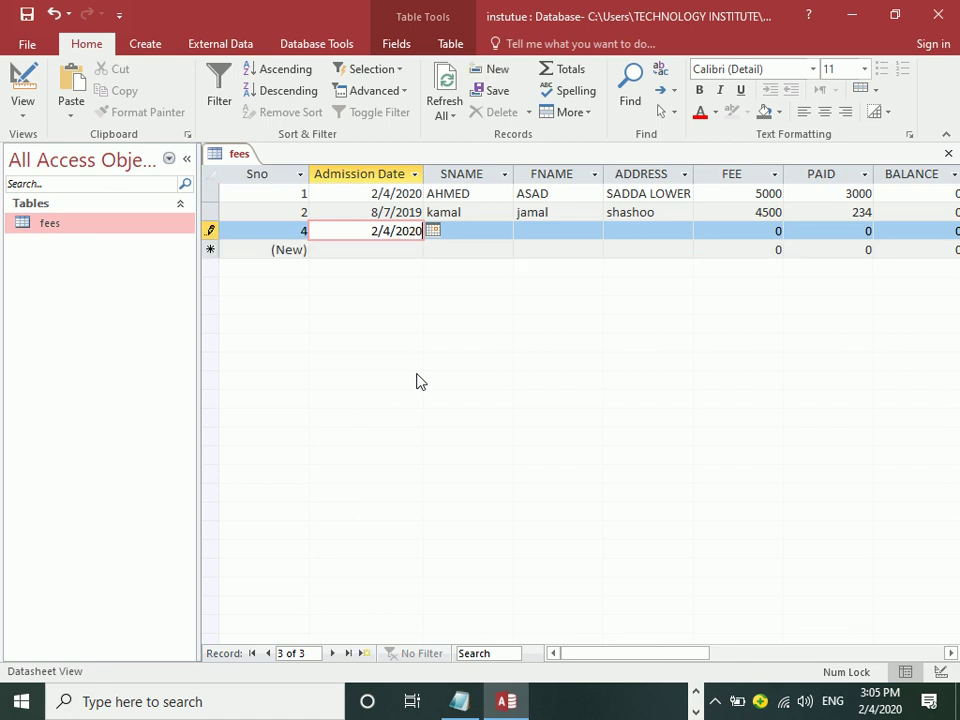
pyautogui.press('Tab')
pyautogui.write('shaz')
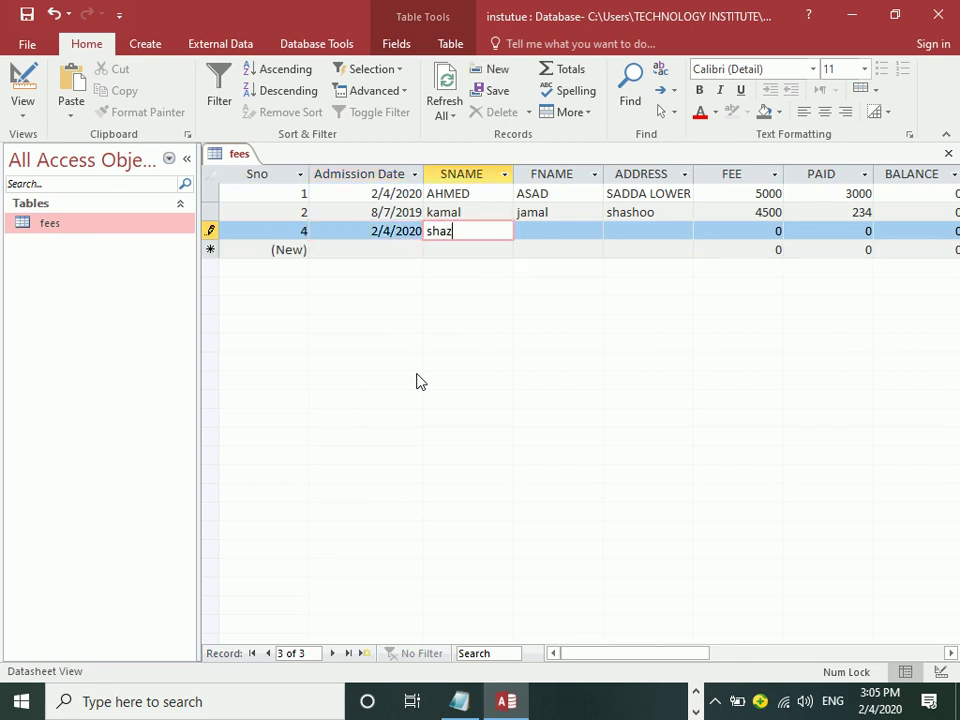
pyautogui.write('ia')
pyautogui.press('Tab')
pyautogui.write('salman')
pyautogui.press('Tab')
pyautogui.write('sadda')
pyautogui.press('Tab')
# Enter fee 5000, paid 400 and salary 35000, and tick Female for record 4
pyautogui.write('5')
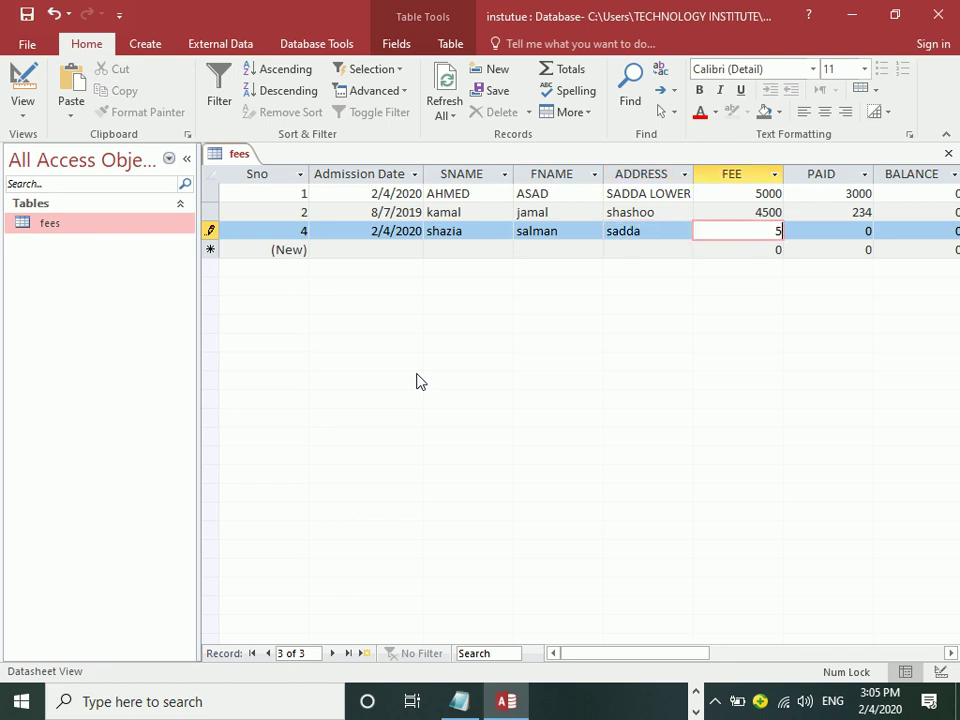
pyautogui.write('00')
pyautogui.press('Tab')
pyautogui.write('40')
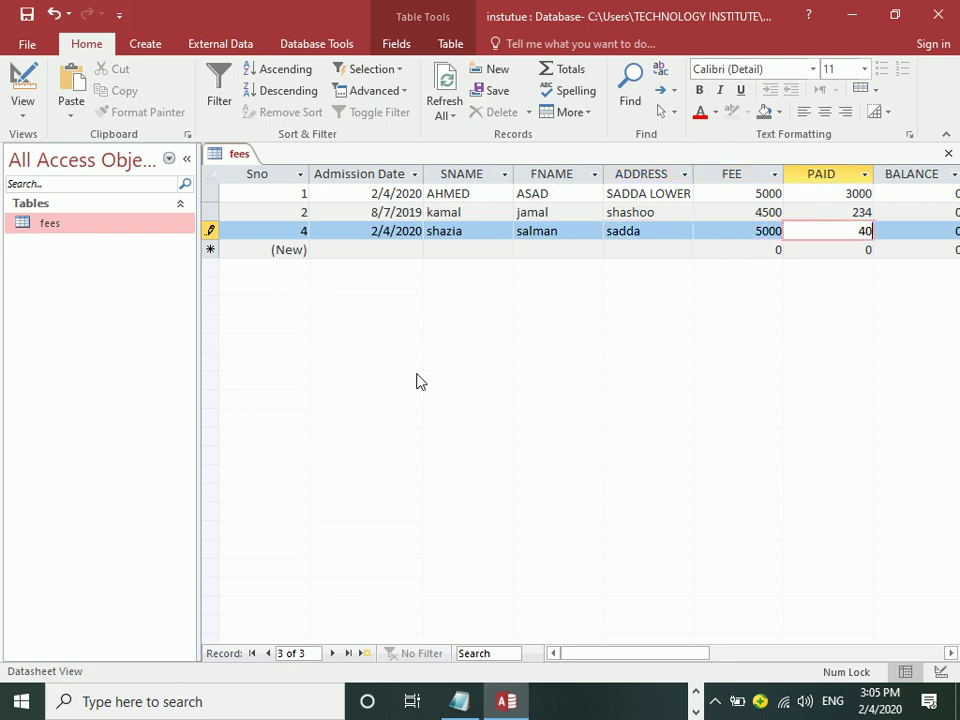
pyautogui.press('Tab')
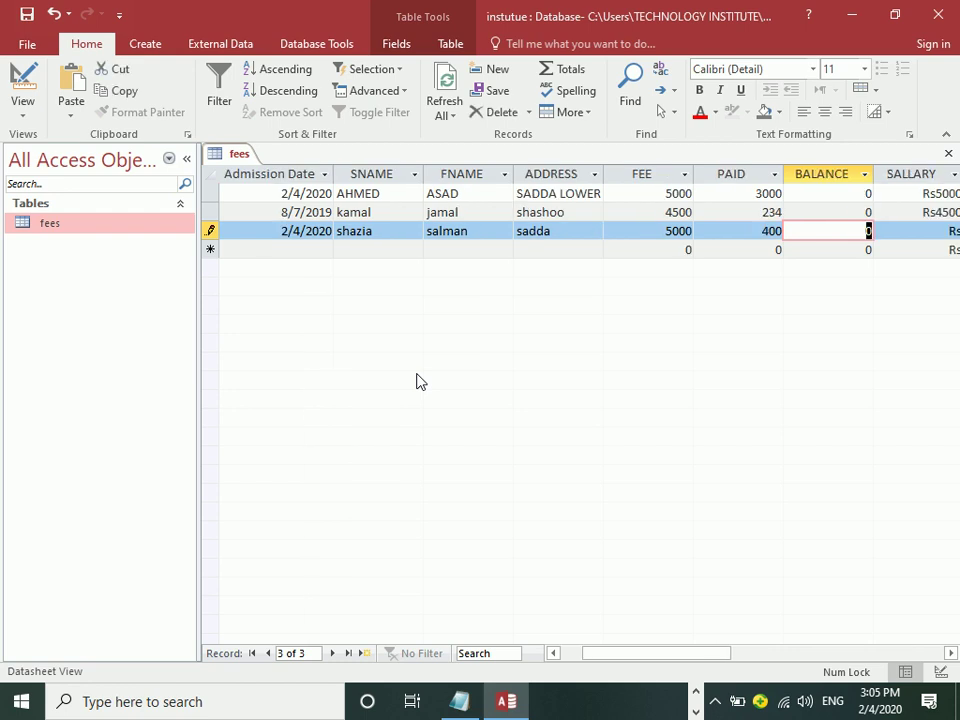
pyautogui.press('Tab')
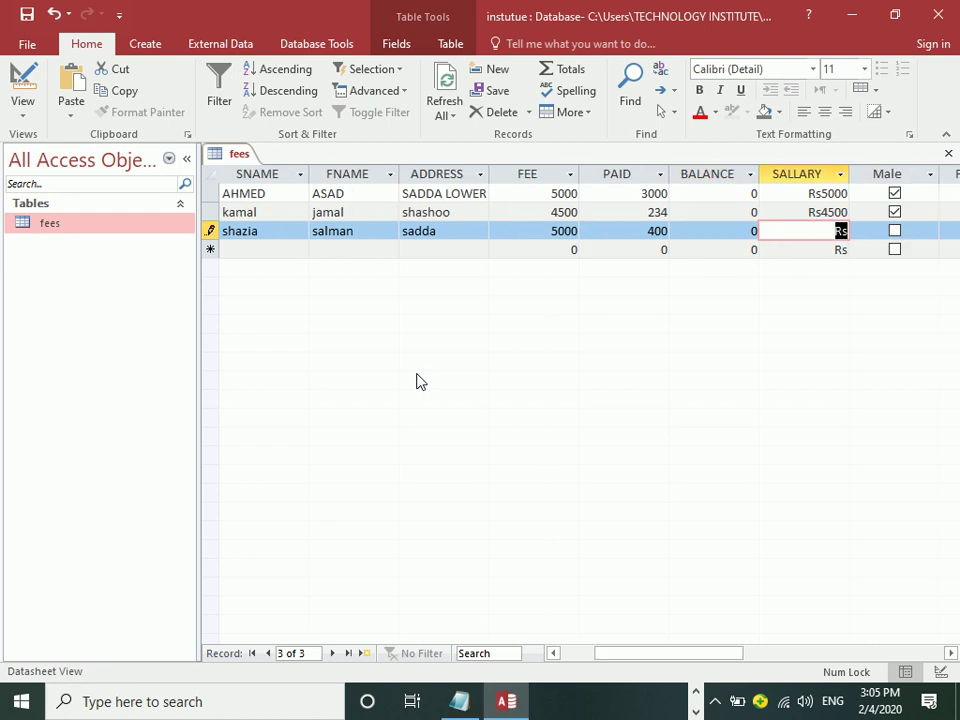
pyautogui.write('3')
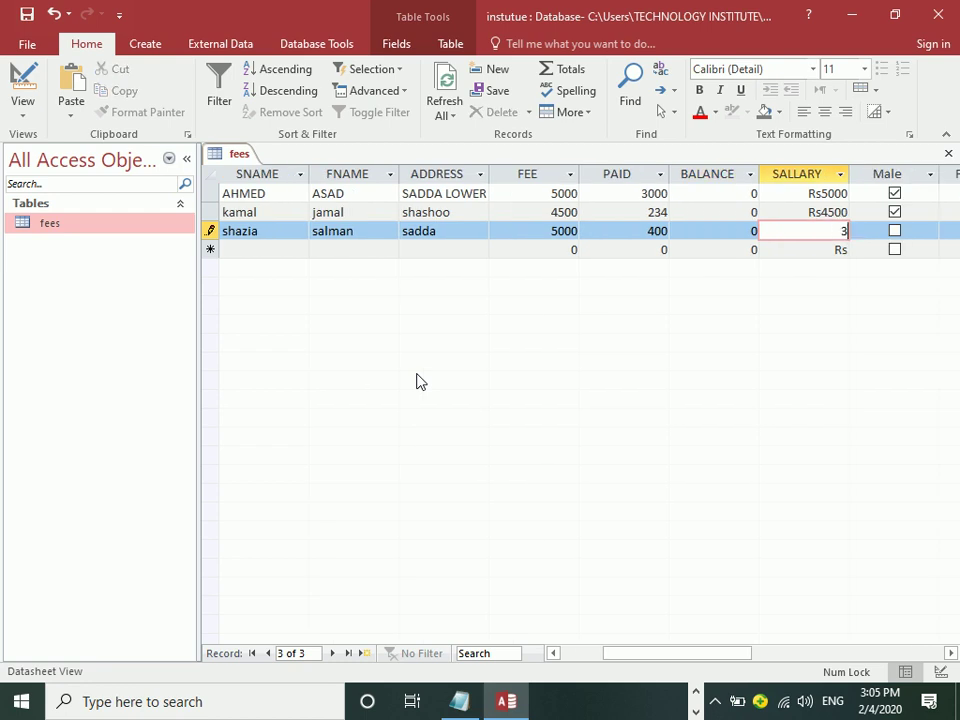
pyautogui.write('5000')
pyautogui.press('Tab')
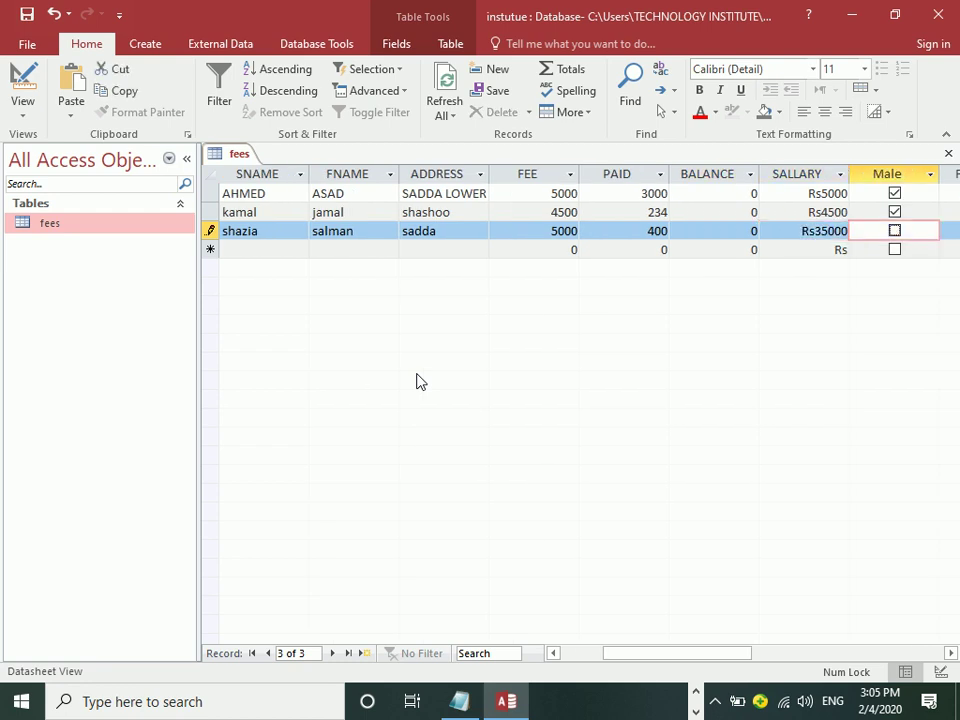
pyautogui.press('Tab')
pyautogui.press('Tab')
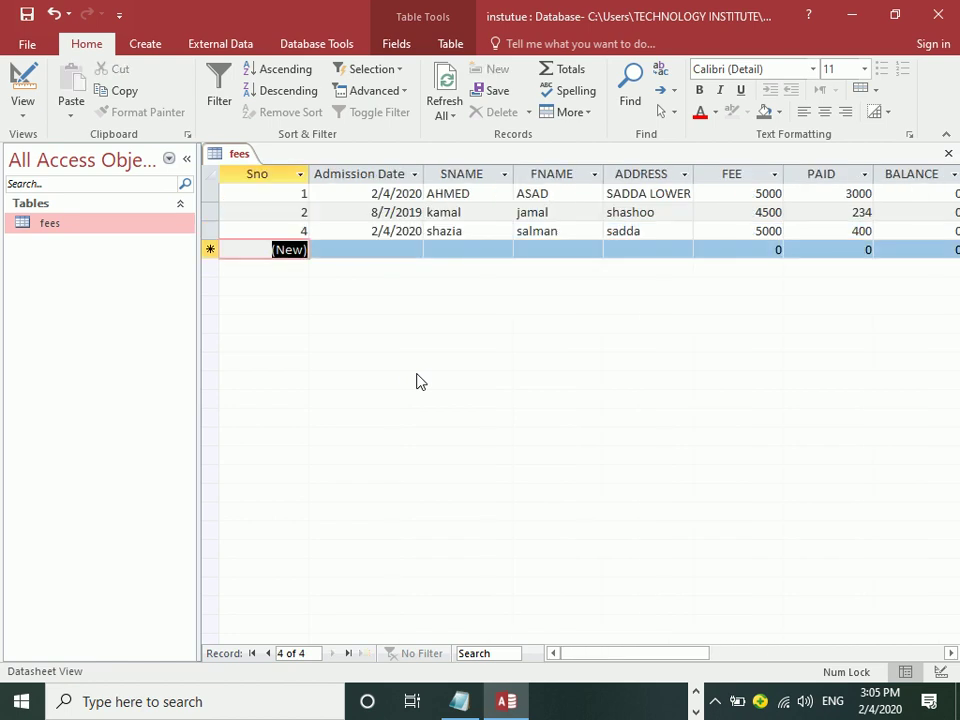
# Step back and forth across the new row's fields to check record 4's entries
pyautogui.press('Tab')
pyautogui.press('Tab')
pyautogui.press('Tab')
pyautogui.press('Tab')
pyautogui.press('Tab')
pyautogui.press('Tab')
pyautogui.press('Tab')
pyautogui.press('Tab')
pyautogui.press('Tab')
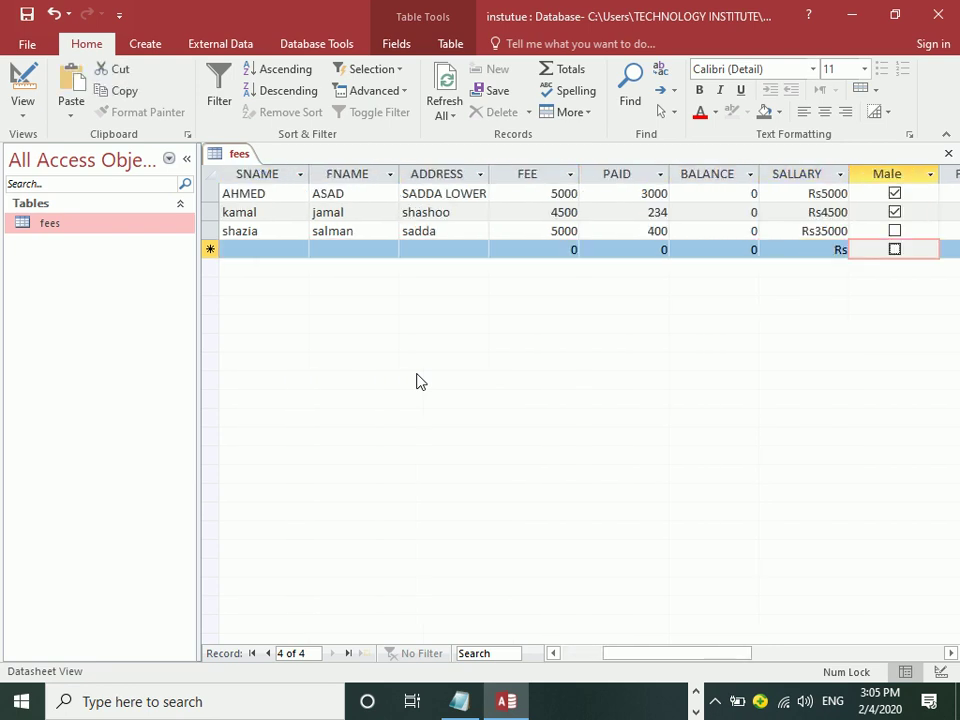
pyautogui.hotkey('shift', 'Tab')
pyautogui.hotkey('shift', 'Tab')
pyautogui.hotkey('shift', 'Tab')
pyautogui.hotkey('shift', 'Tab')
pyautogui.hotkey('shift', 'Tab')
pyautogui.hotkey('shift', 'Tab')
pyautogui.press('Tab')
pyautogui.press('Tab')
pyautogui.press('Tab')
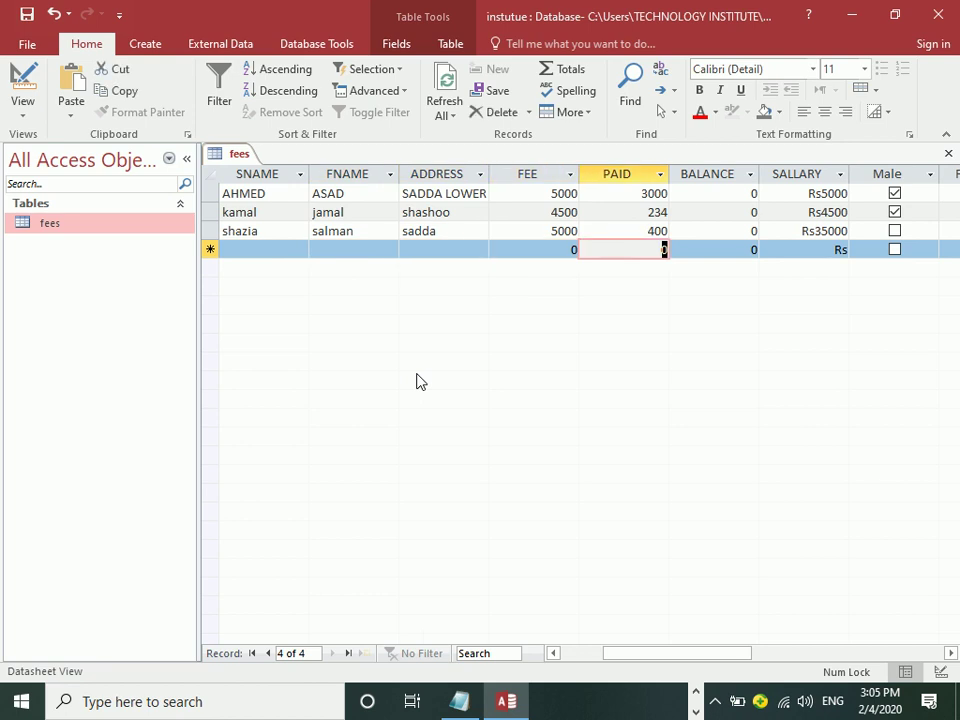
pyautogui.press('Tab')
pyautogui.press('Tab')
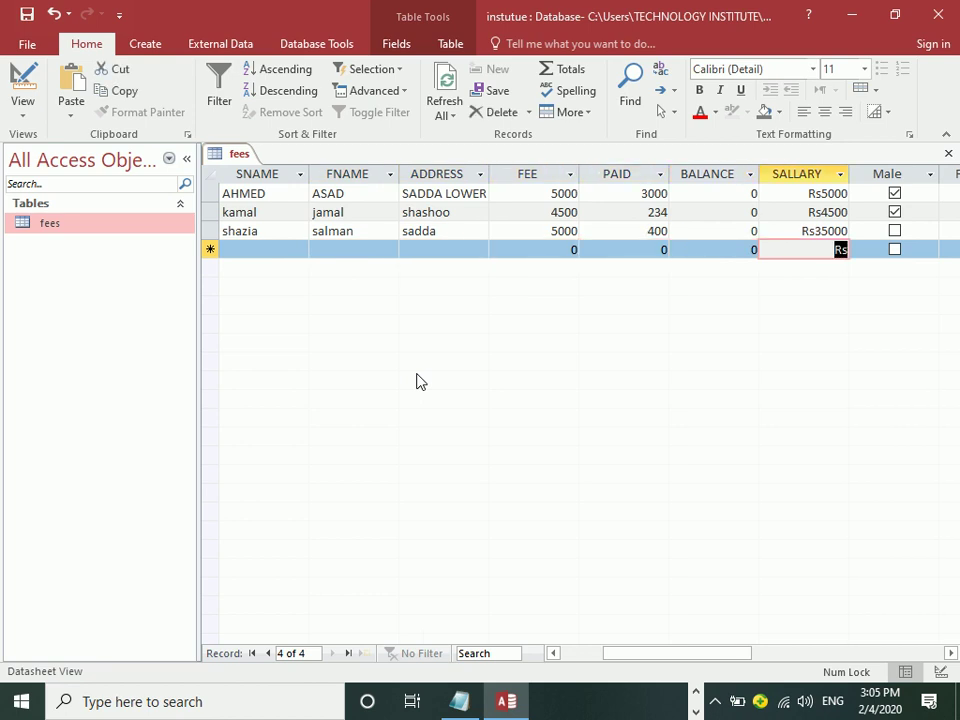
pyautogui.hotkey('shift', 'Tab')
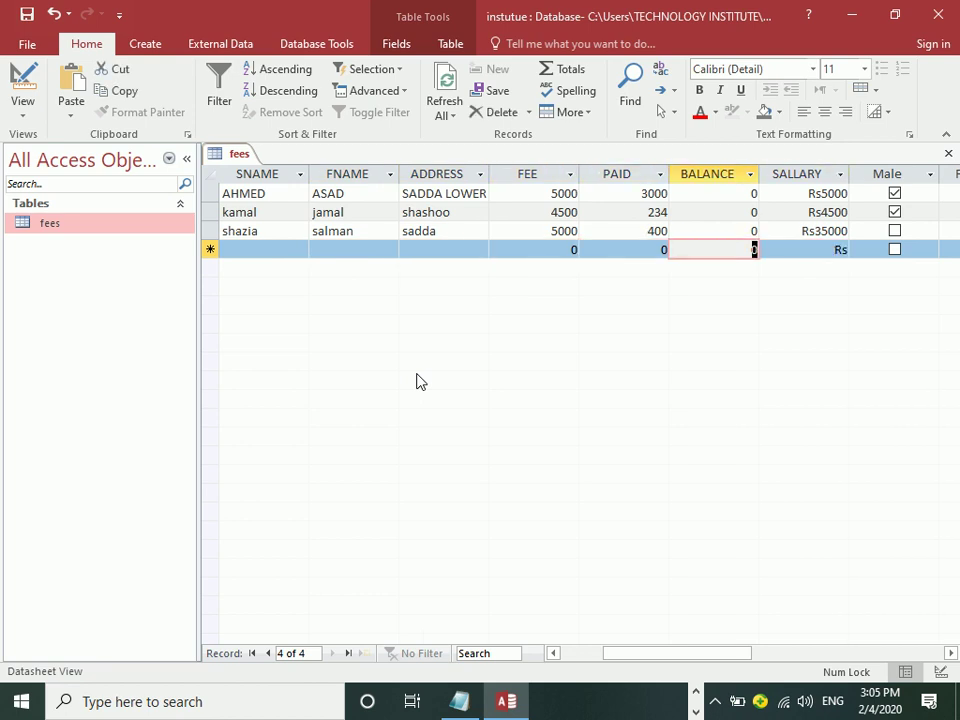
pyautogui.hotkey('shift', 'Tab')
pyautogui.hotkey('shift', 'Tab')
pyautogui.hotkey('shift', 'Tab')
pyautogui.hotkey('shift', 'Tab')
pyautogui.hotkey('shift', 'Tab')
pyautogui.hotkey('shift', 'Tab')
pyautogui.hotkey('shift', 'Tab')
pyautogui.hotkey('shift', 'Tab')
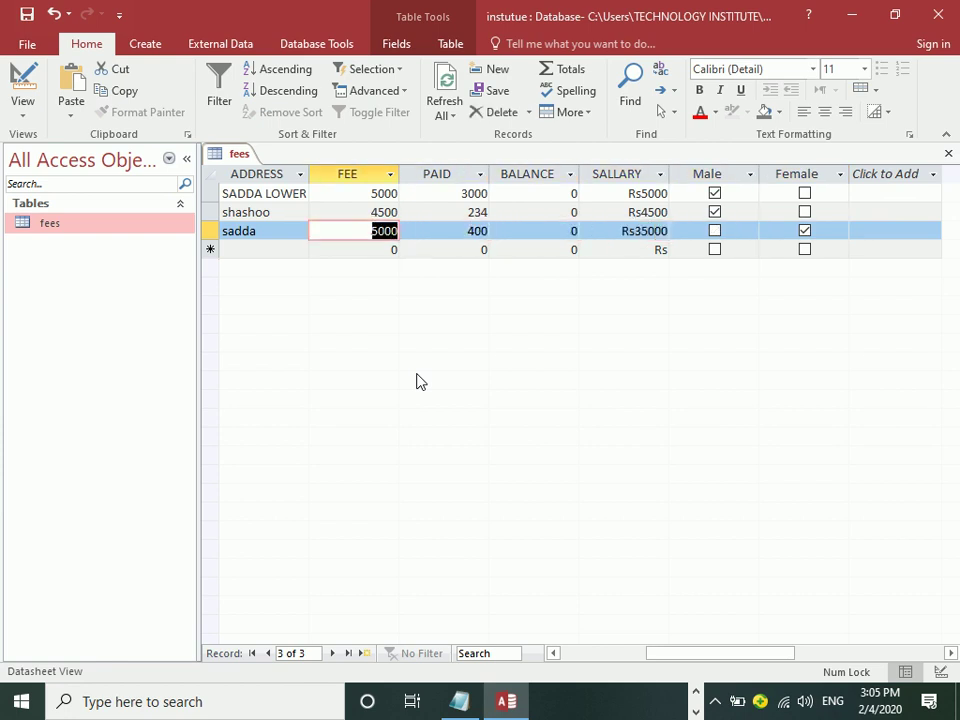
pyautogui.hotkey('shift', 'Tab')
pyautogui.hotkey('shift', 'Tab')
pyautogui.hotkey('shift', 'Tab')
pyautogui.hotkey('shift', 'Tab')
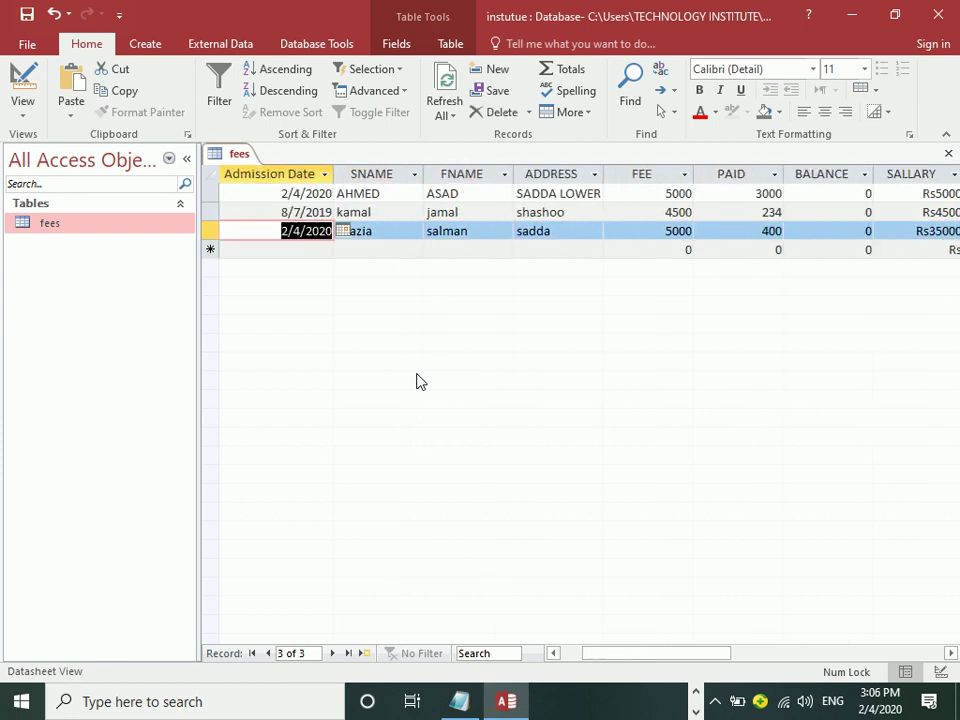
# Switch the fees table to Design View and look at the data-type list
pyautogui.click(22, 85)
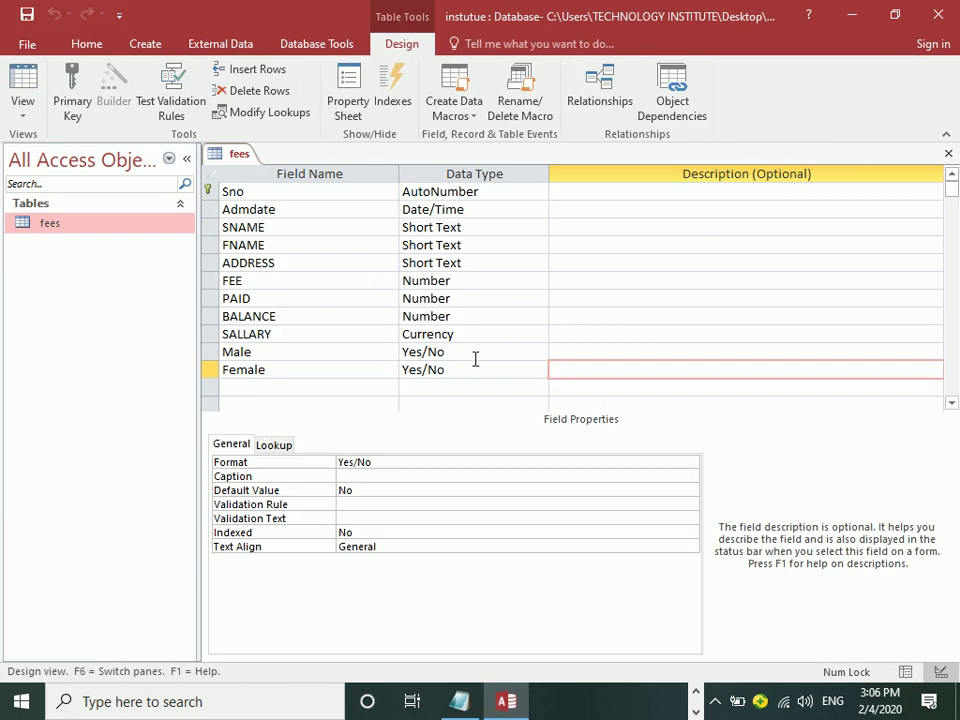
pyautogui.click(484, 370)
pyautogui.click(540, 370)
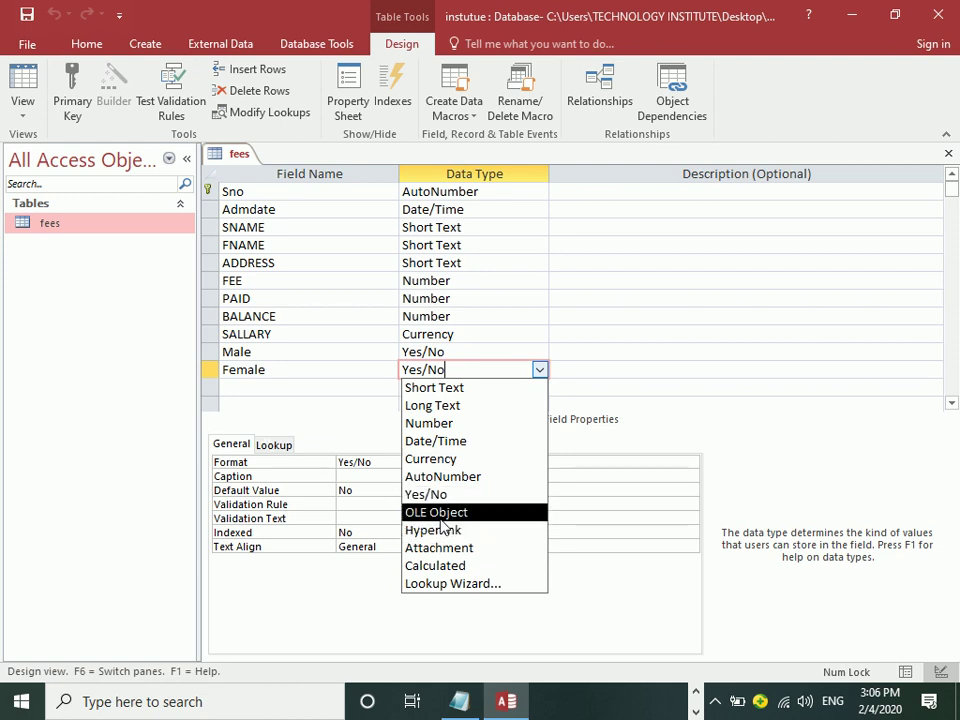
# Add a Photo field of type OLE Object below Female and return to Datasheet View
pyautogui.click(281, 389)
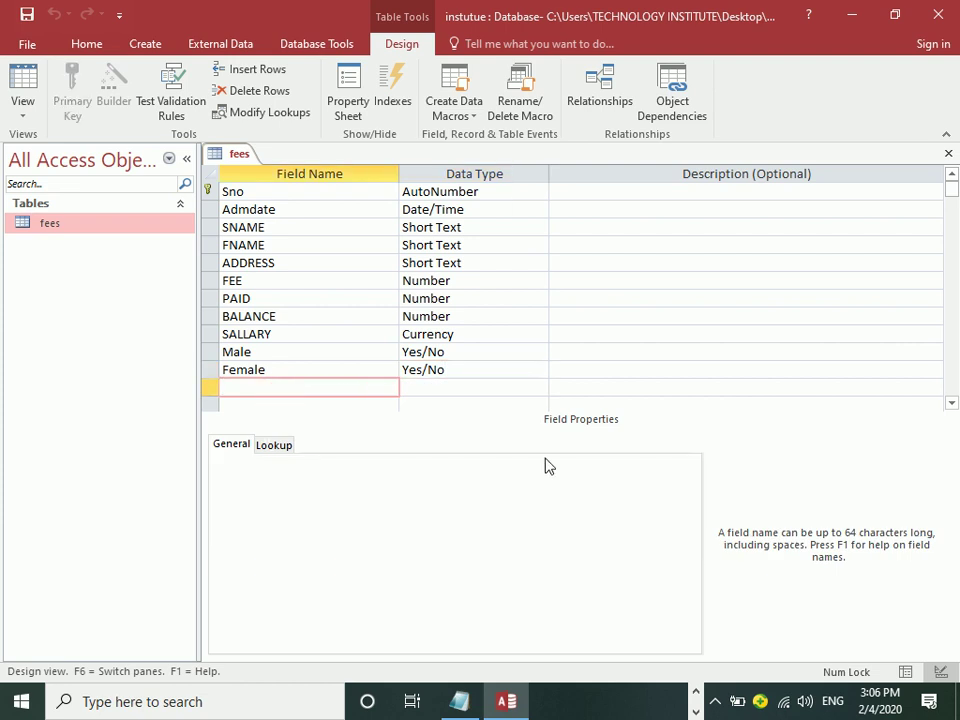
pyautogui.write('Photo')
pyautogui.press('Tab')
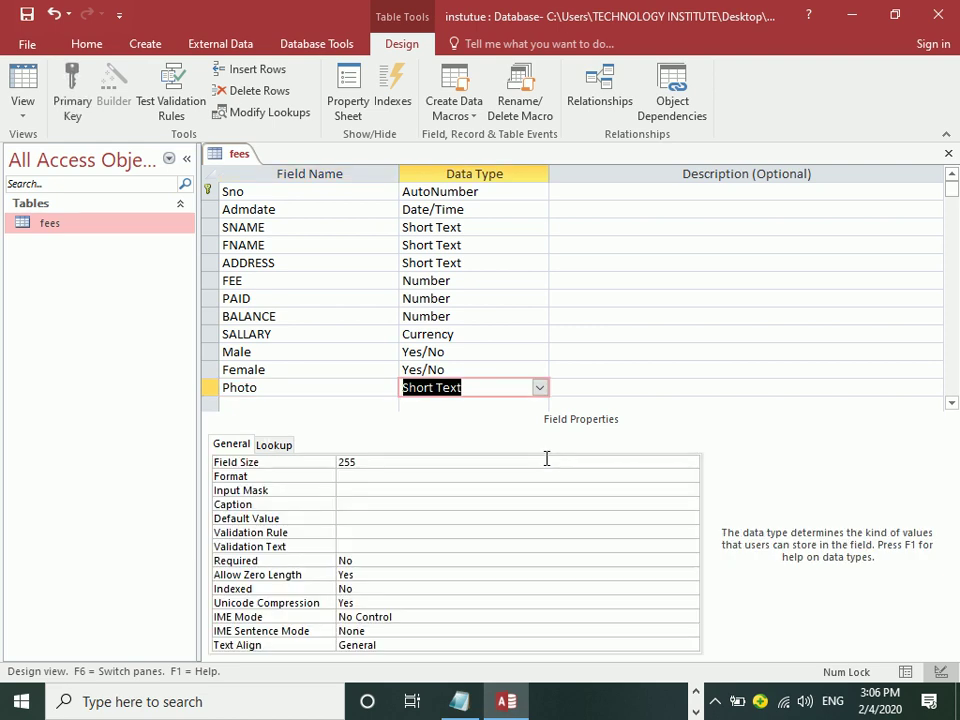
pyautogui.write('o')
pyautogui.press('Tab')
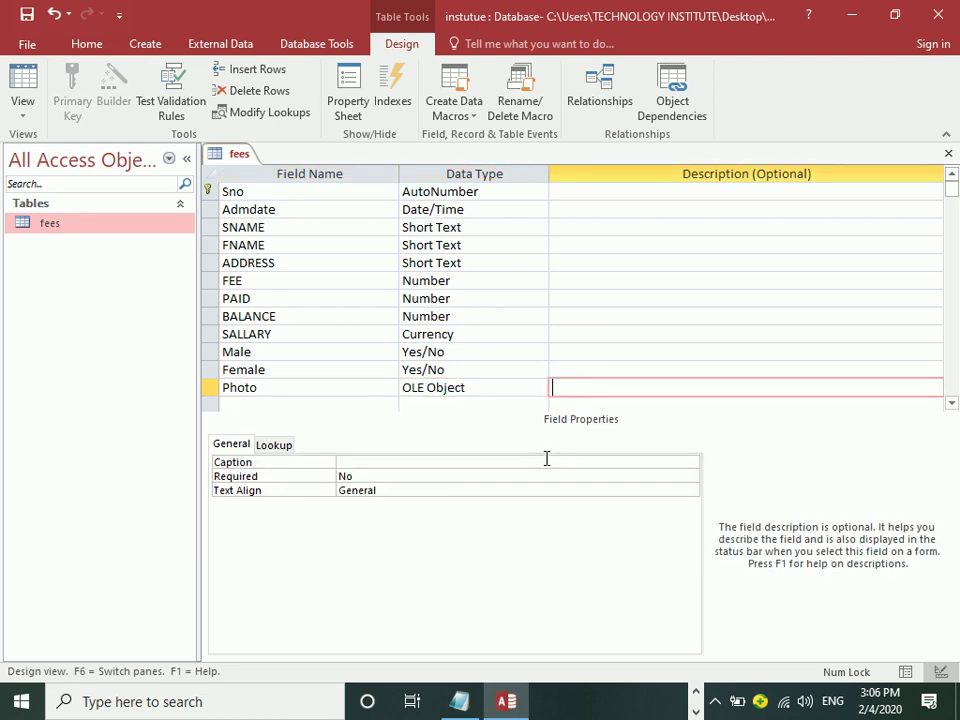
pyautogui.click(22, 85)
pyautogui.moveTo(606, 653); pyautogui.dragTo(765, 652)
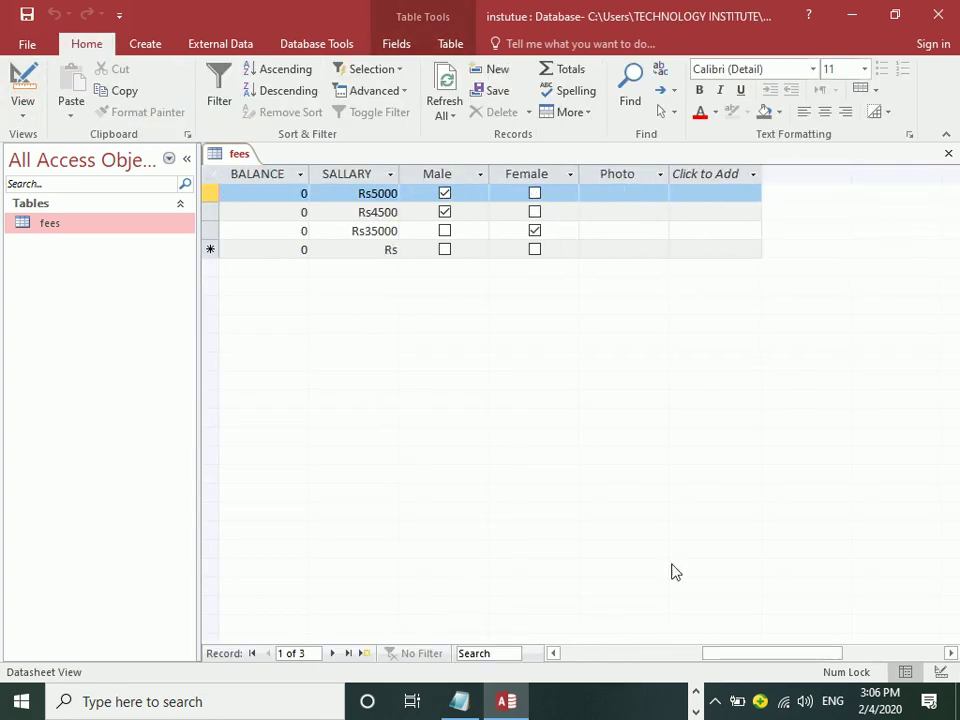
# Open Insert Object for record 1's Photo cell and browse the object types, Bitmap through Excel Worksheet
pyautogui.click(611, 200)
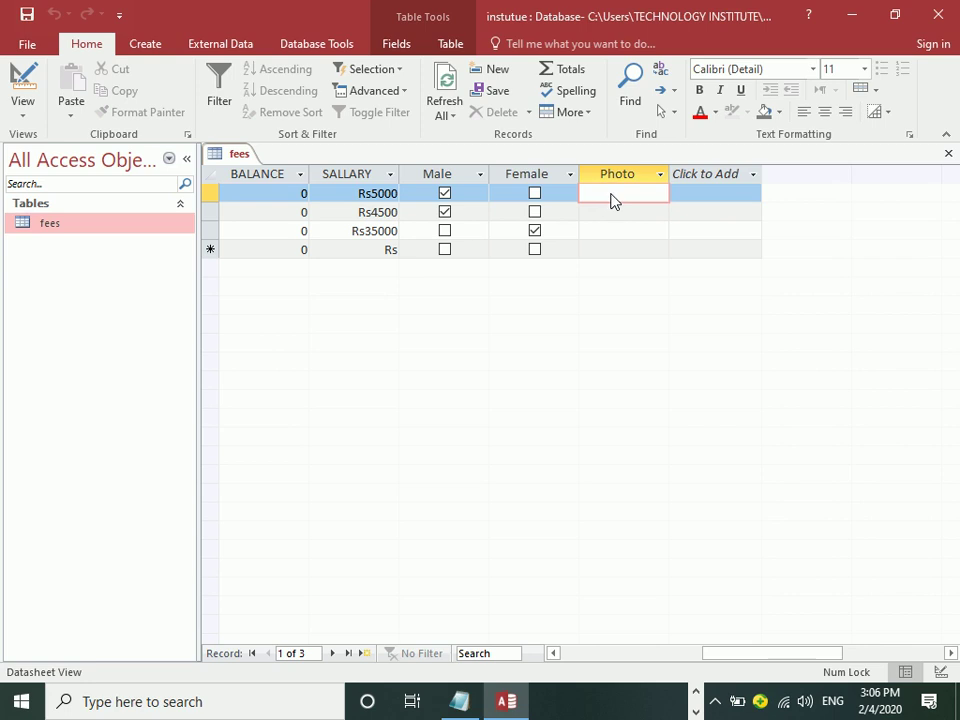
pyautogui.rightClick(612, 198)
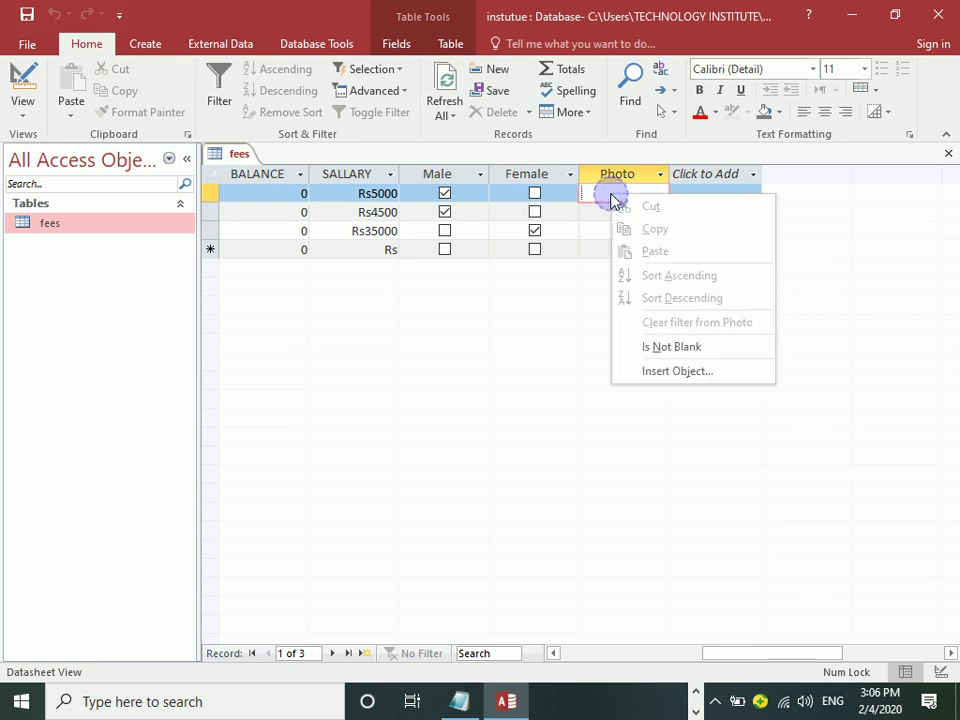
pyautogui.click(688, 372)
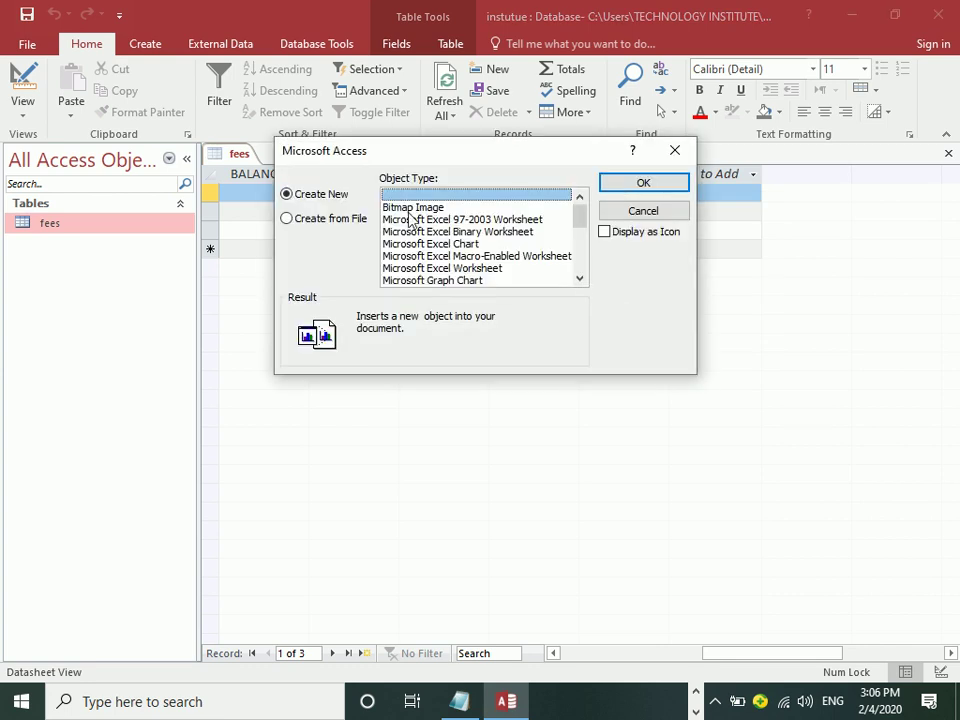
pyautogui.click(350, 222)
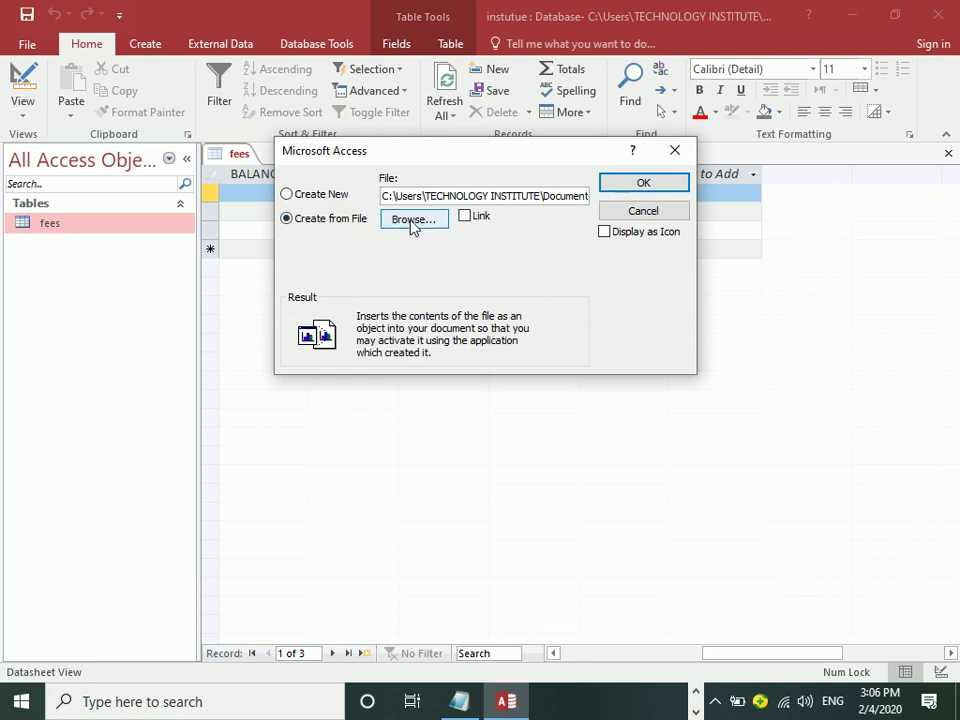
pyautogui.click(321, 196)
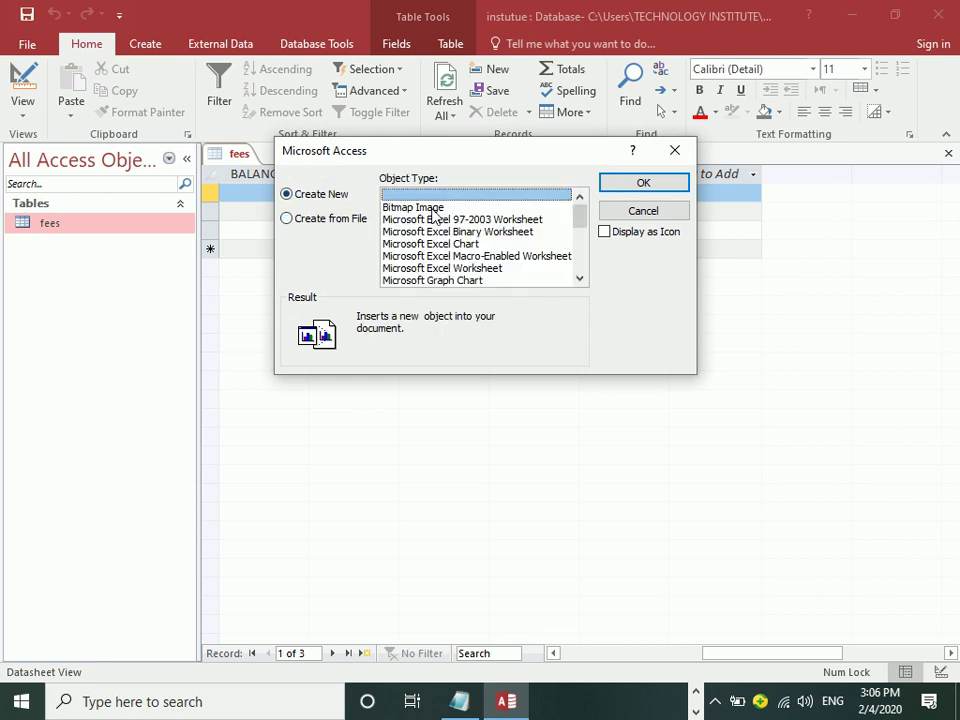
pyautogui.click(439, 208)
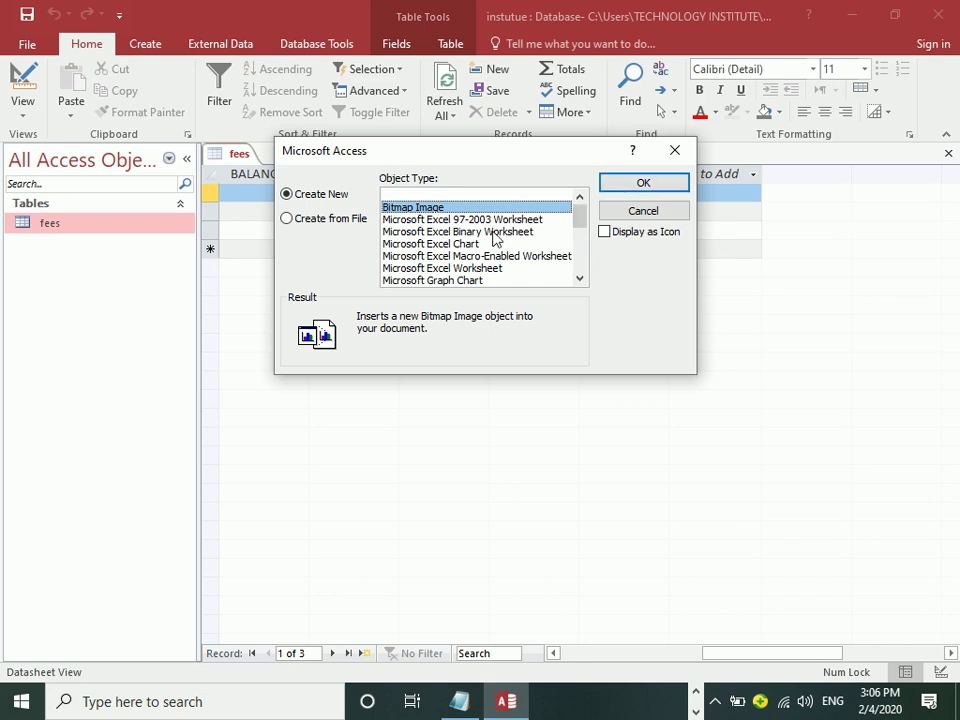
pyautogui.click(483, 219)
pyautogui.click(478, 231)
pyautogui.click(473, 244)
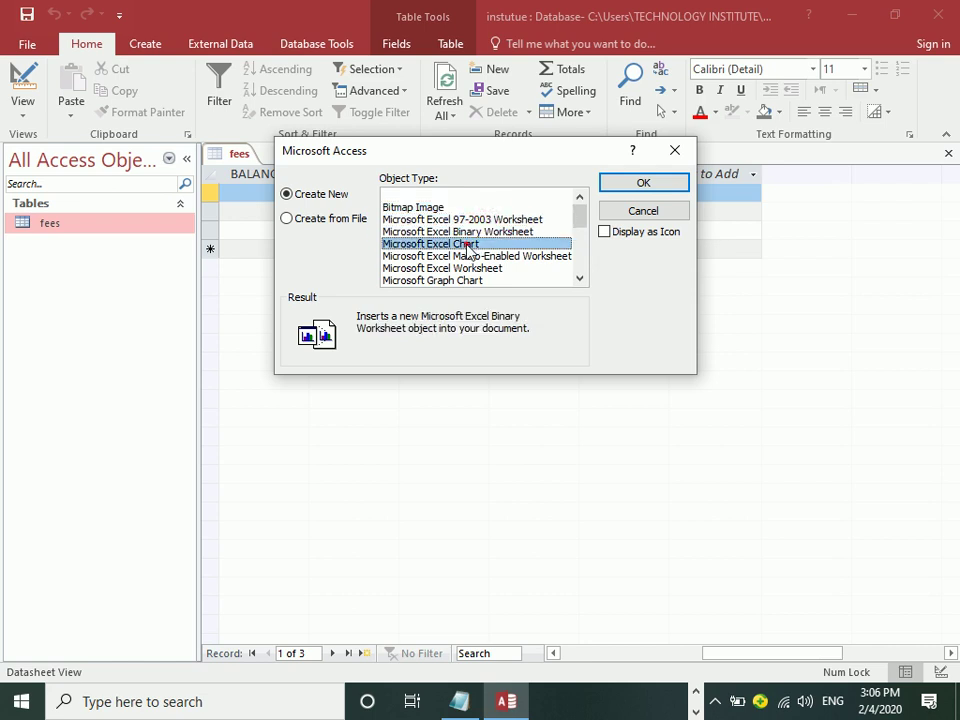
pyautogui.click(470, 256)
pyautogui.click(497, 268)
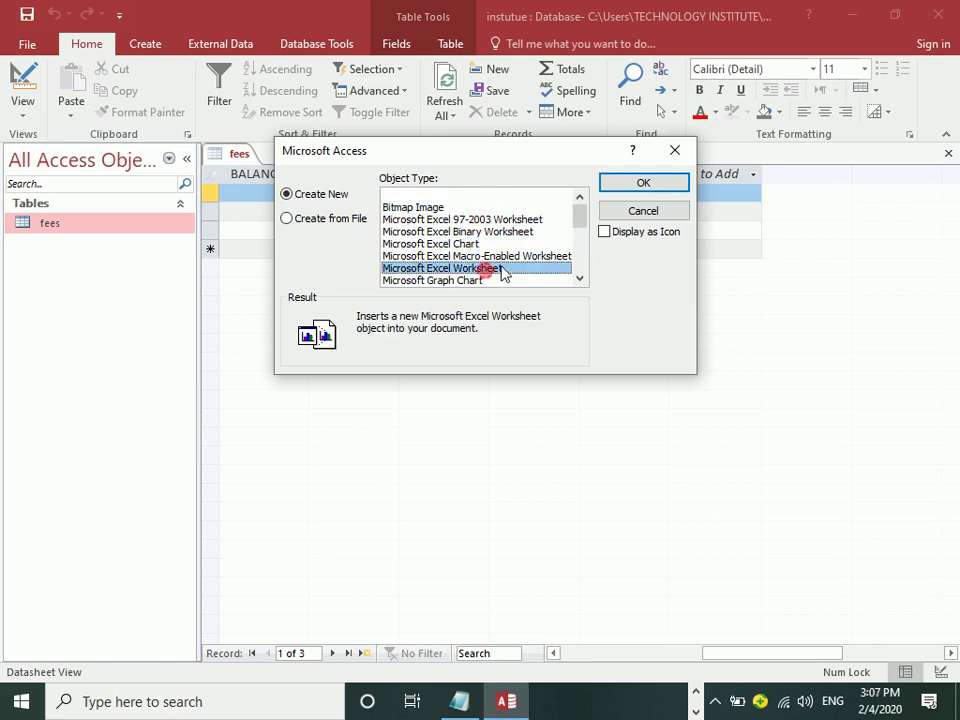
pyautogui.moveTo(579, 214)
pyautogui.mouseDown()
pyautogui.moveTo(581, 274)
pyautogui.moveTo(579, 212)
pyautogui.mouseUp()
# Insert sd.png from file into record 1's Photo field
pyautogui.click(291, 218)
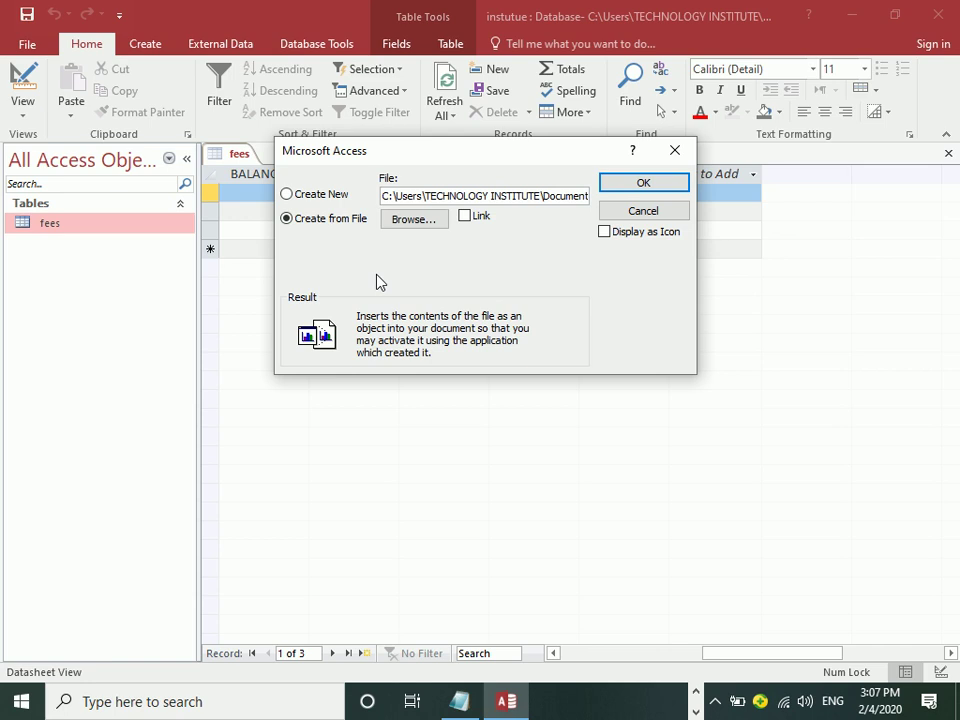
pyautogui.click(422, 222)
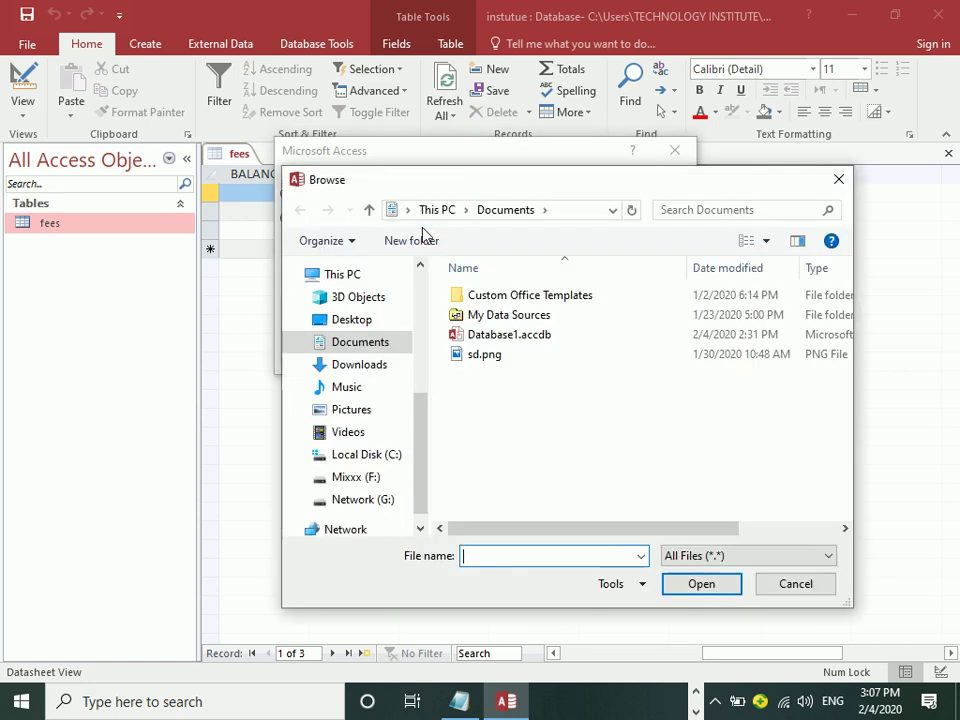
pyautogui.click(476, 360)
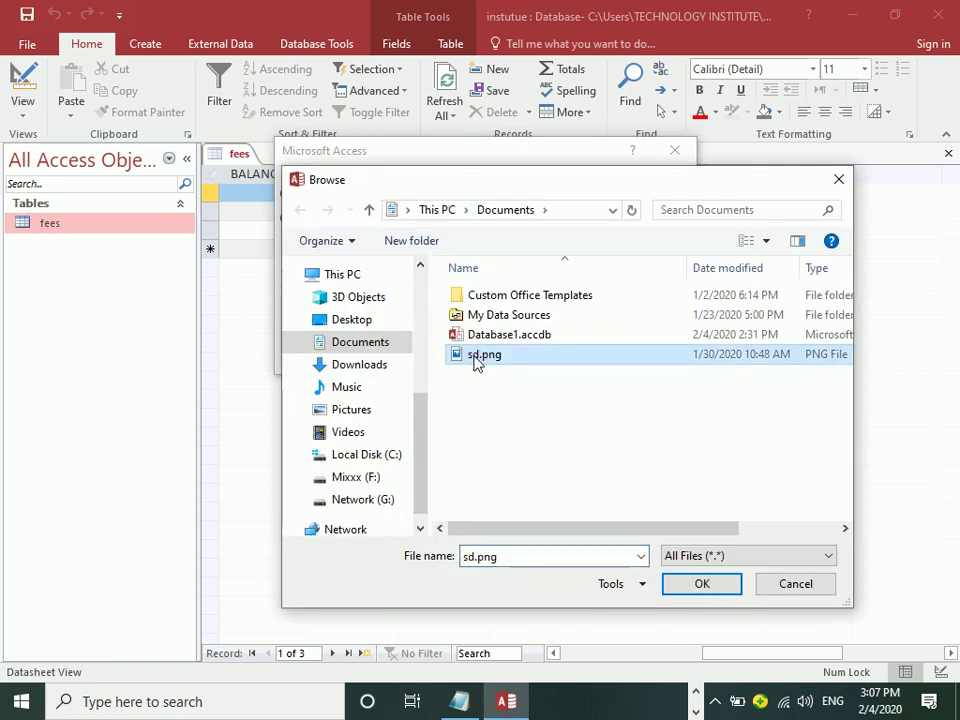
pyautogui.click(689, 580)
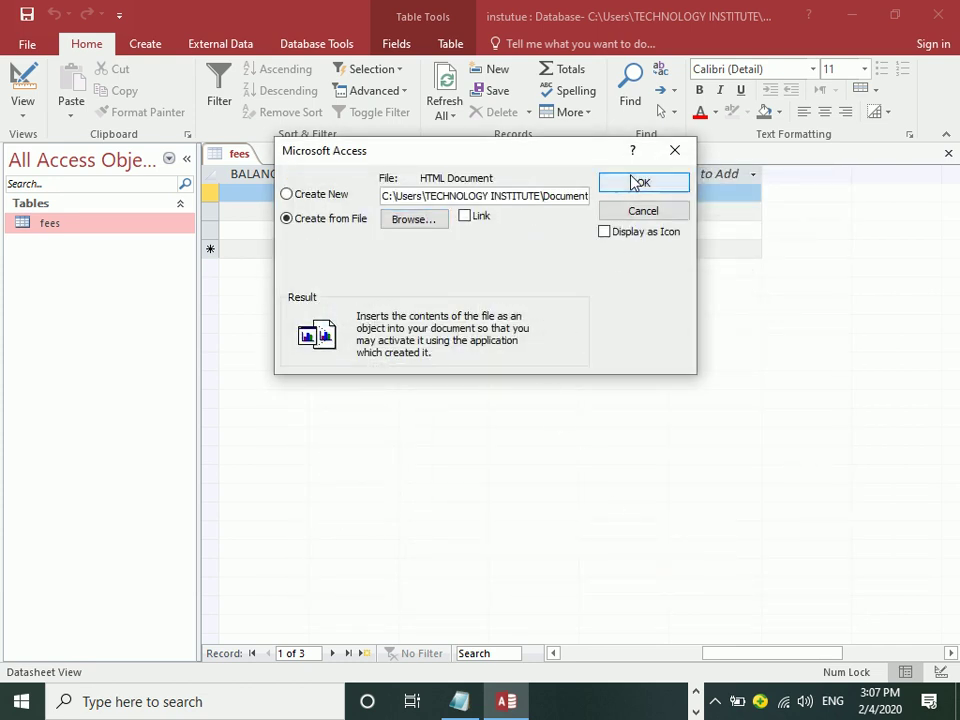
pyautogui.click(641, 182)
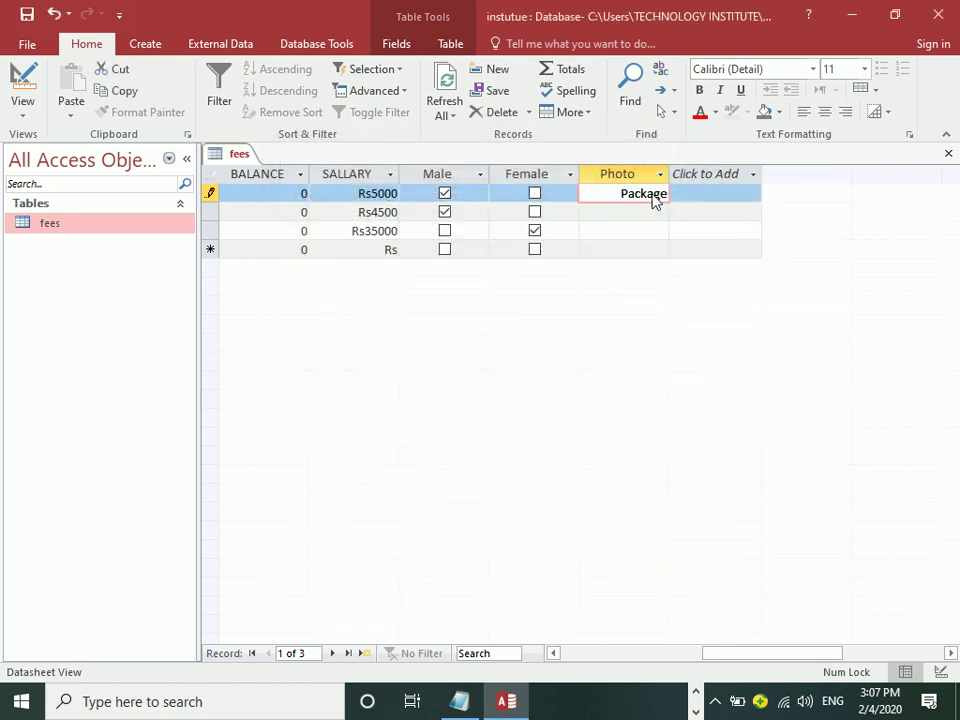
# Open the stored Package to view the image, then close the viewer
pyautogui.click(634, 195)
pyautogui.click(535, 350)
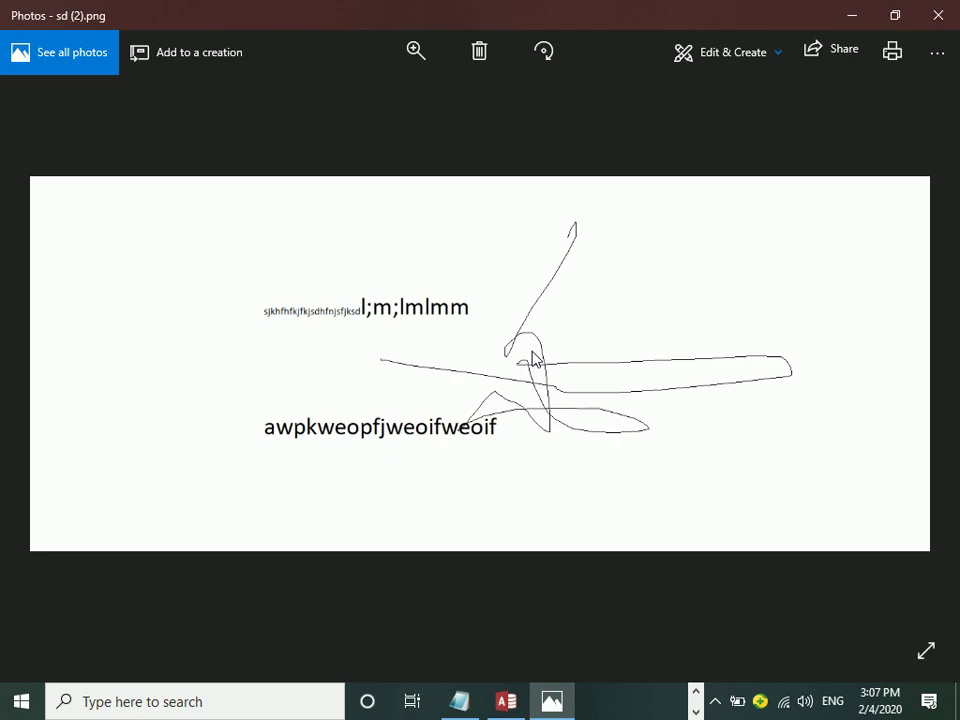
pyautogui.click(938, 15)
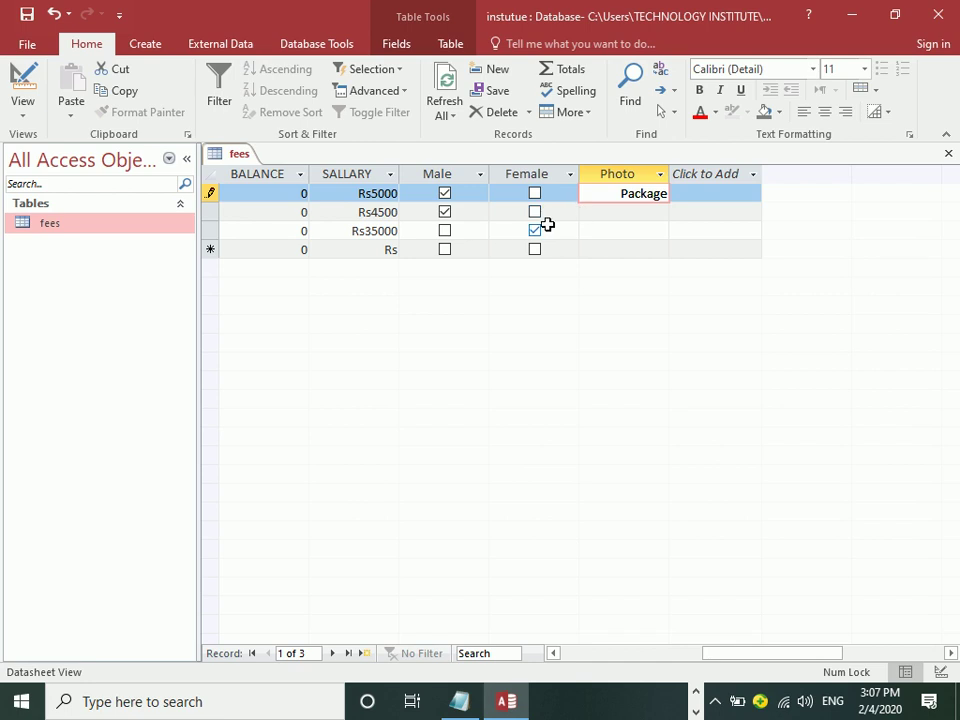
# Insert the portrait JPG from Downloads into record 2's Photo field
pyautogui.press('Tab')
pyautogui.press('Tab')
pyautogui.press('Tab')
pyautogui.press('Tab')
pyautogui.press('Tab')
pyautogui.press('Tab')
pyautogui.press('Tab')
pyautogui.press('Tab')
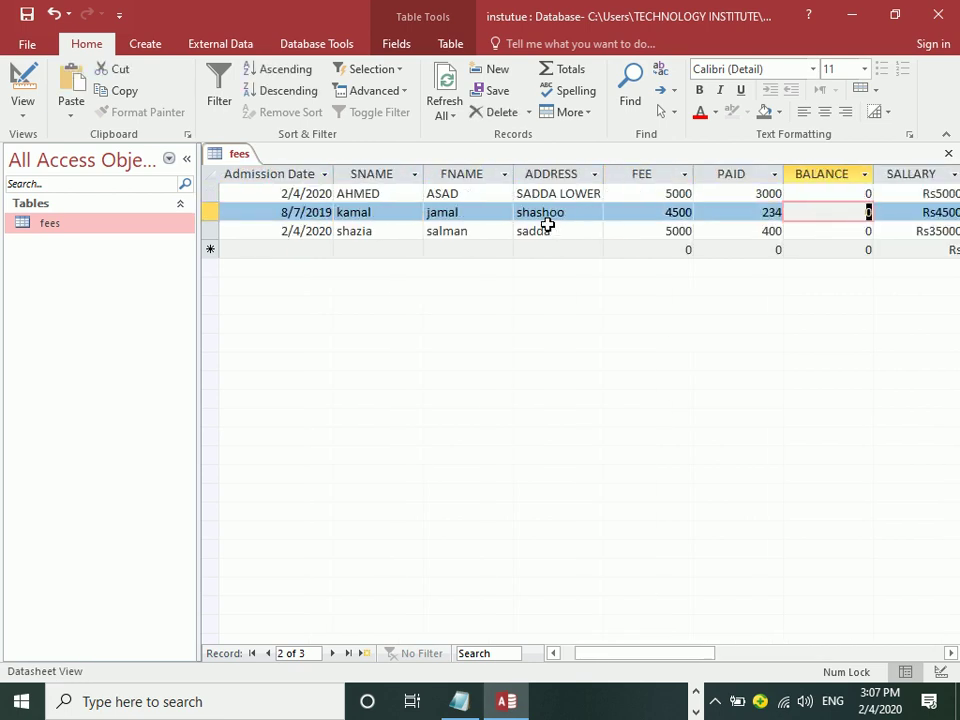
pyautogui.press('Tab')
pyautogui.press('Tab')
pyautogui.press('Tab')
pyautogui.press('Tab')
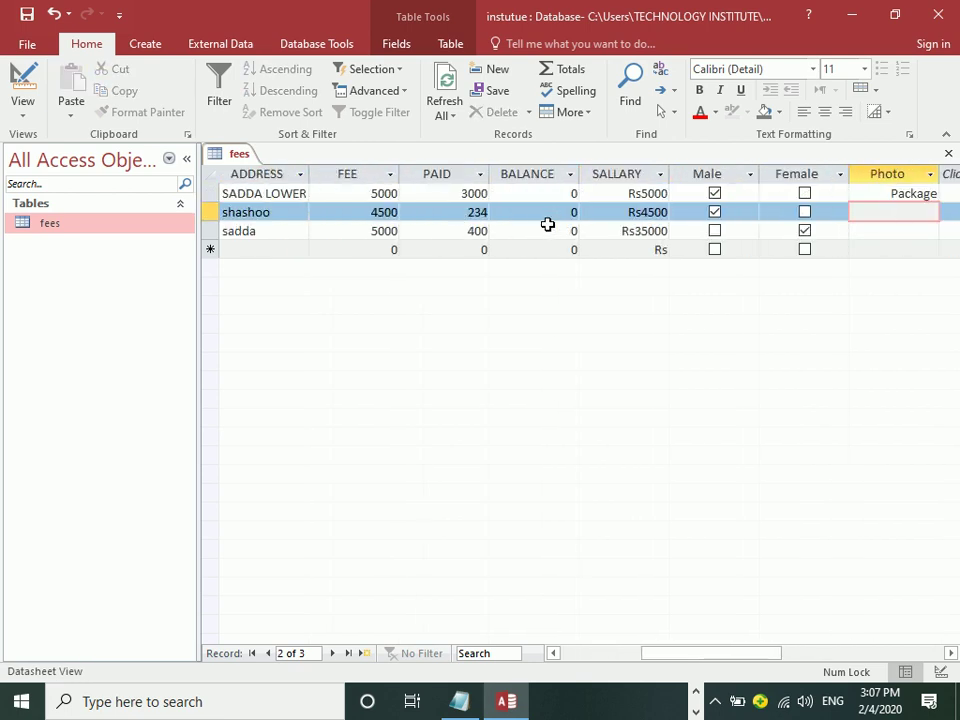
pyautogui.rightClick(923, 215)
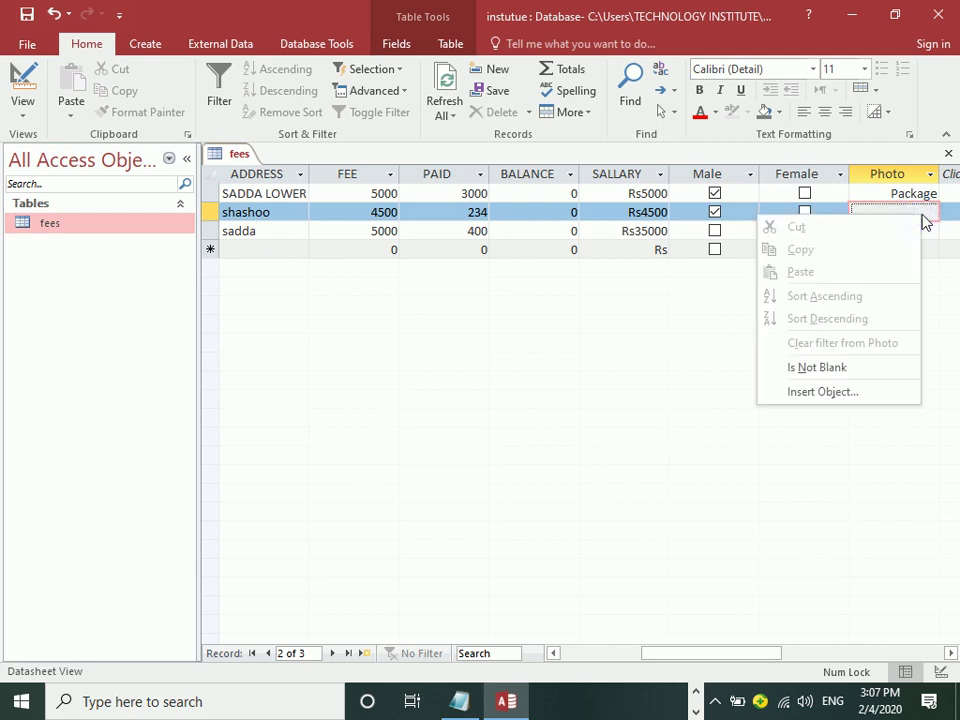
pyautogui.click(812, 393)
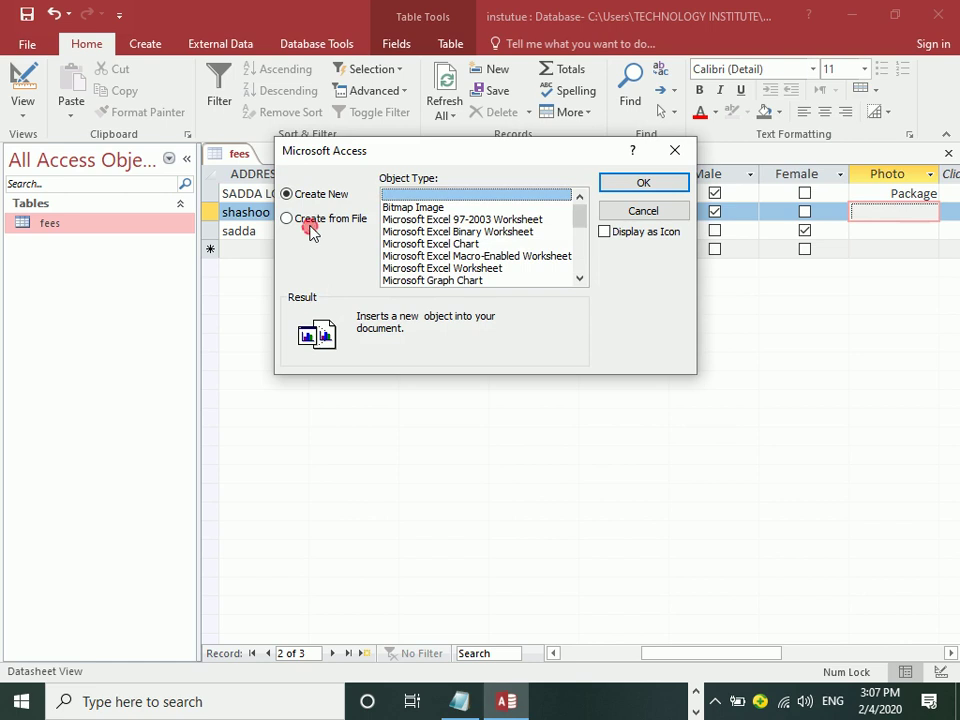
pyautogui.click(296, 218)
pyautogui.click(422, 220)
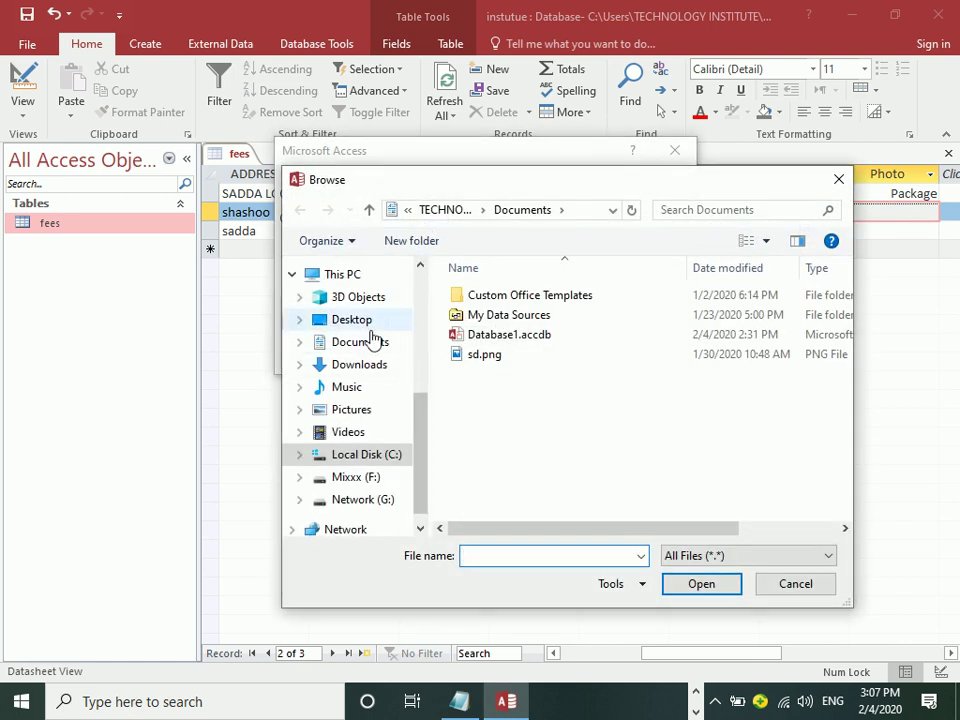
pyautogui.click(362, 343)
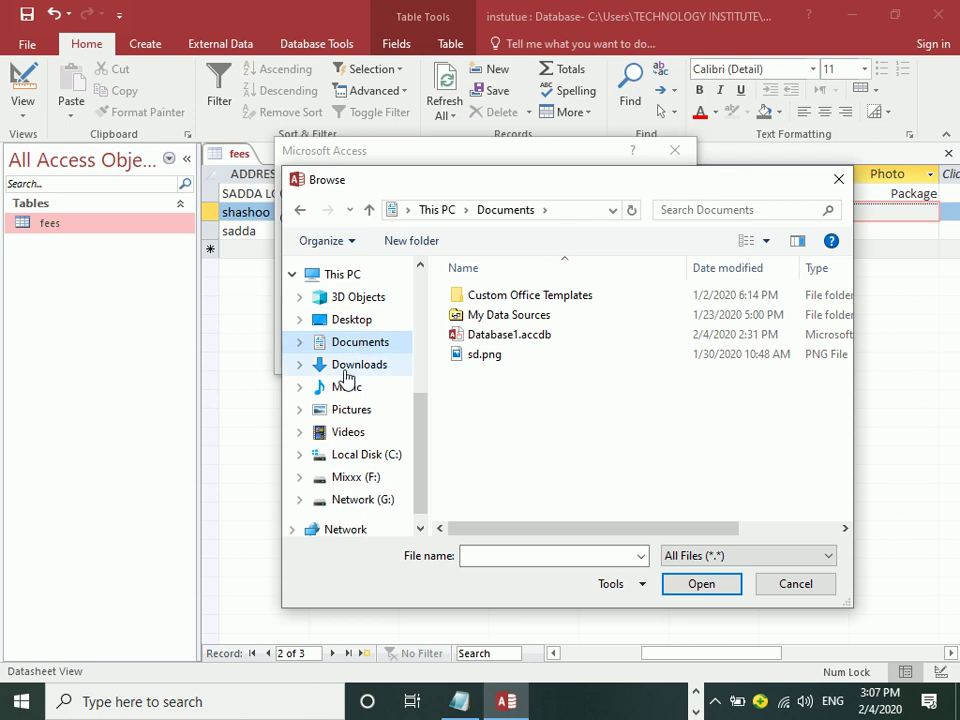
pyautogui.click(345, 367)
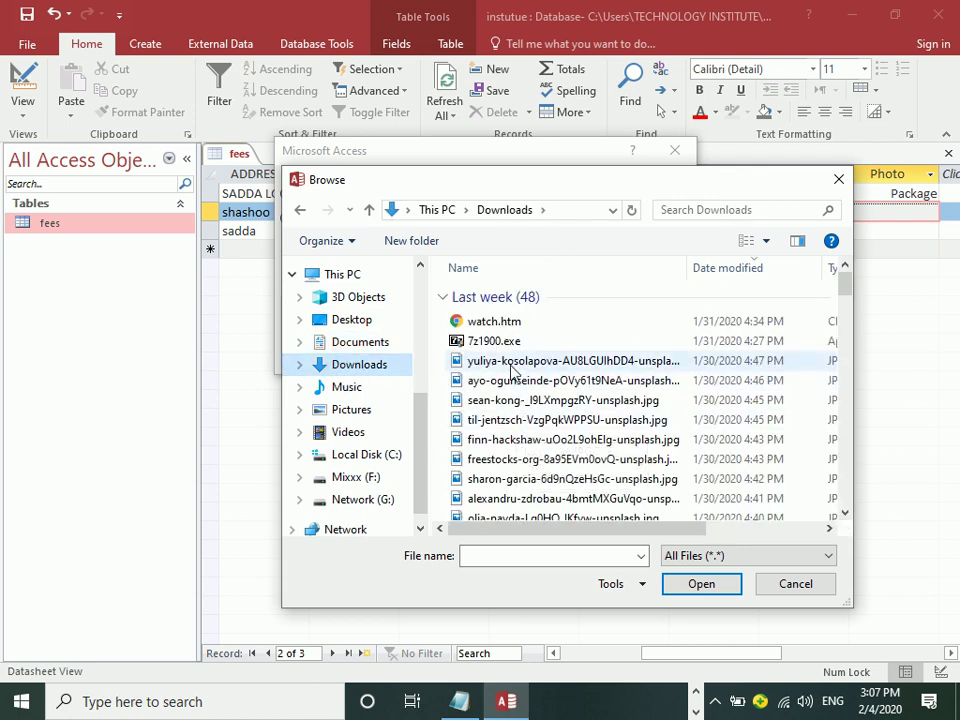
pyautogui.doubleClick(510, 361)
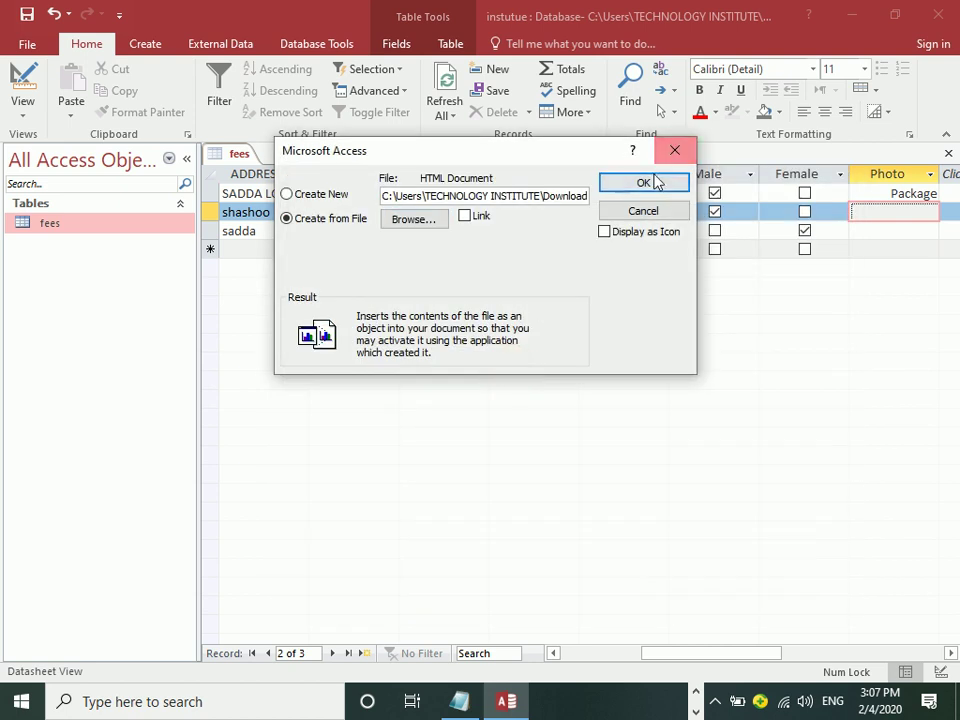
pyautogui.click(656, 182)
# Open record 2's stored photo to preview it, then close the viewer
pyautogui.doubleClick(900, 213)
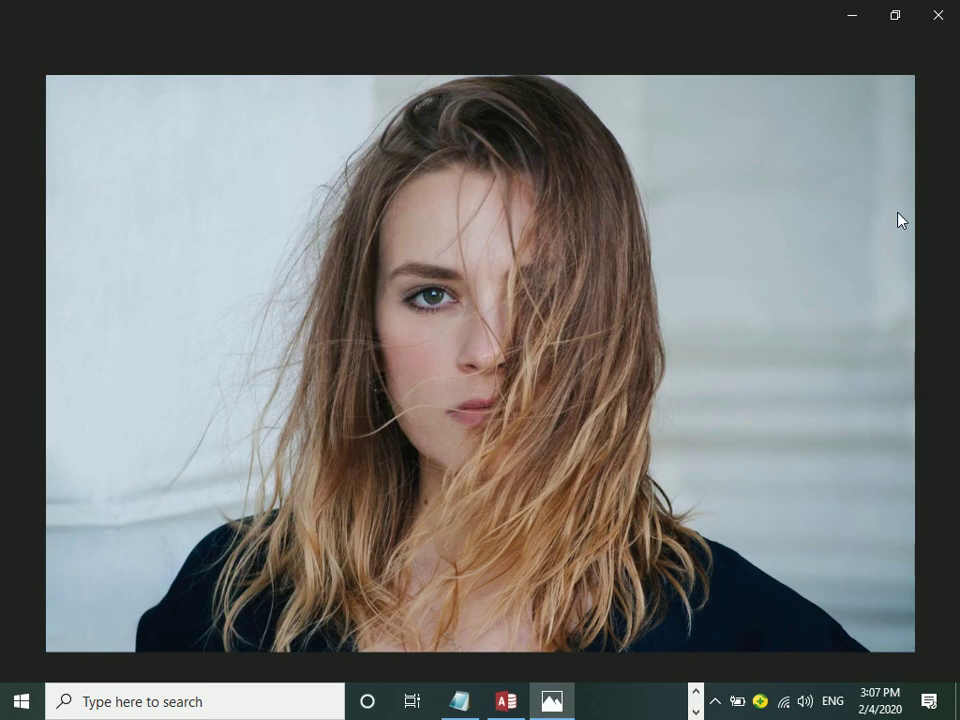
pyautogui.click(940, 14)
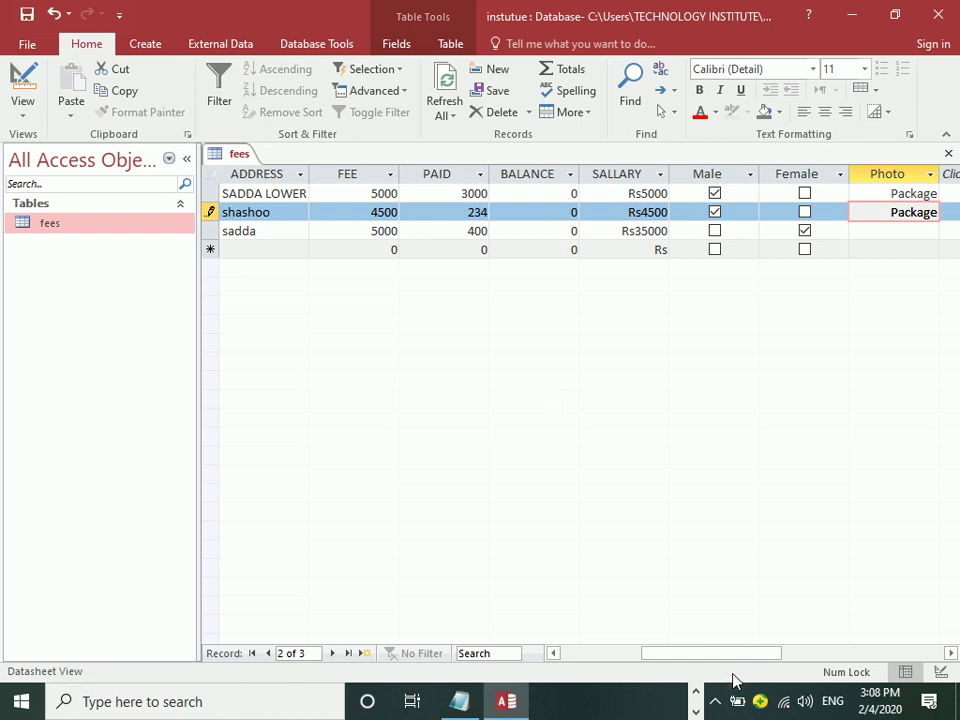
pyautogui.moveTo(733, 655); pyautogui.dragTo(560, 634)
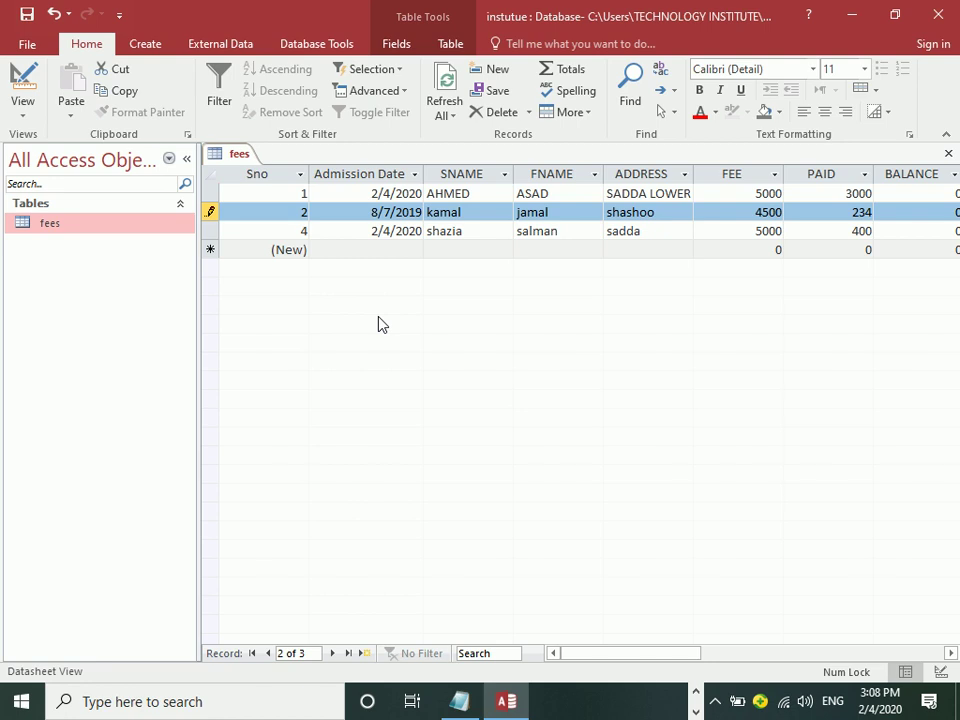
# Switch the fees table to Design view and list the data types for the Photo field
pyautogui.click(22, 80)
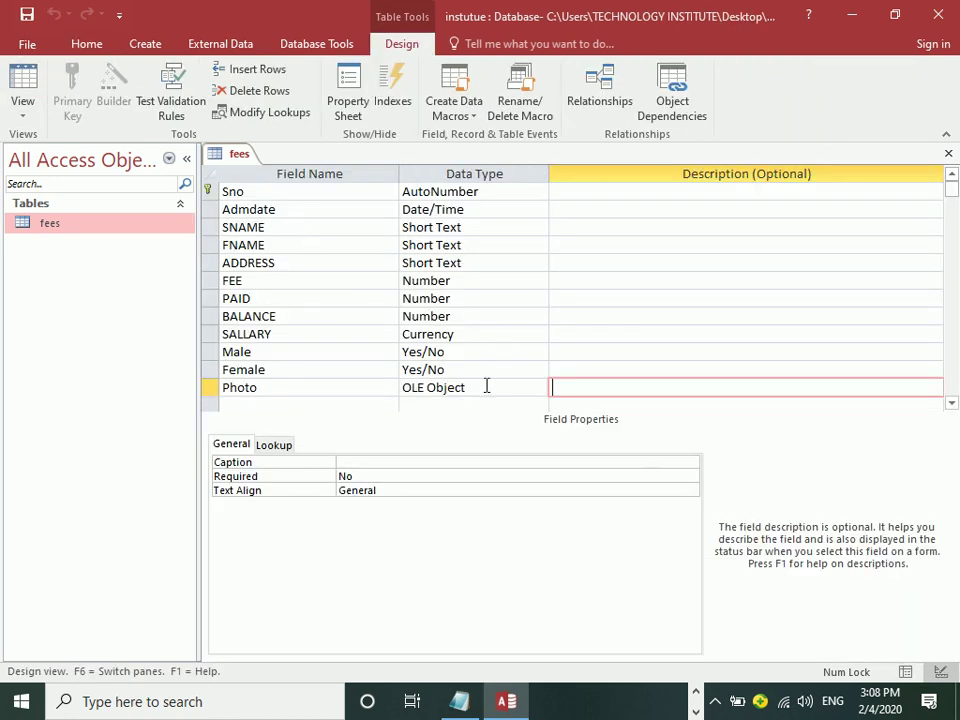
pyautogui.click(485, 387)
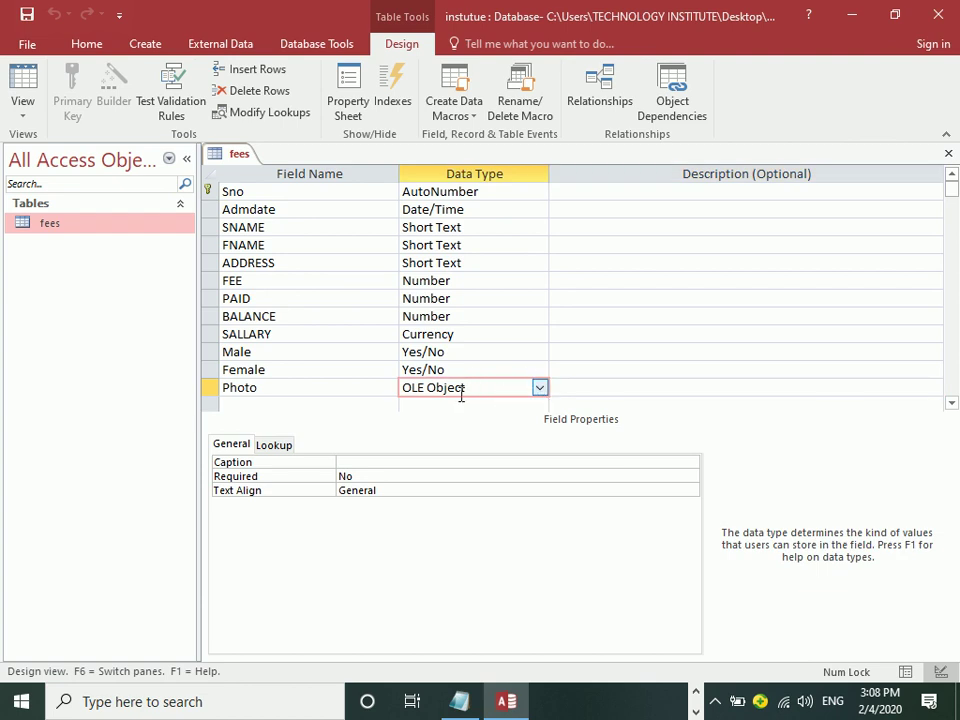
pyautogui.click(539, 387)
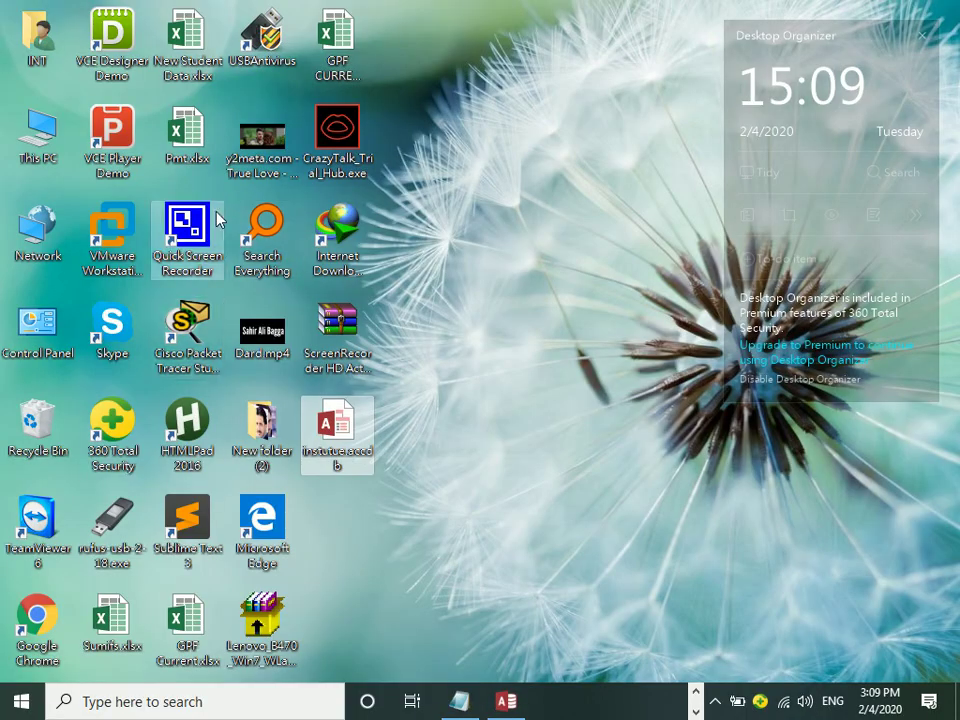
# Open INT Database from the Network (G:) drive through This PC
pyautogui.doubleClick(42, 113)
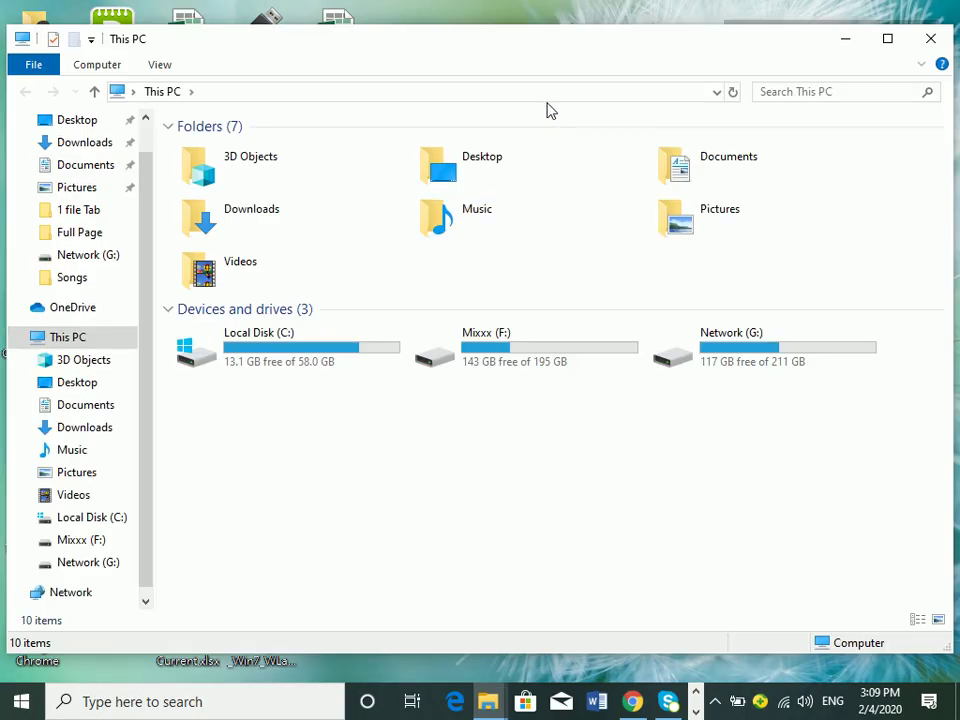
pyautogui.click(728, 340)
pyautogui.doubleClick(728, 340)
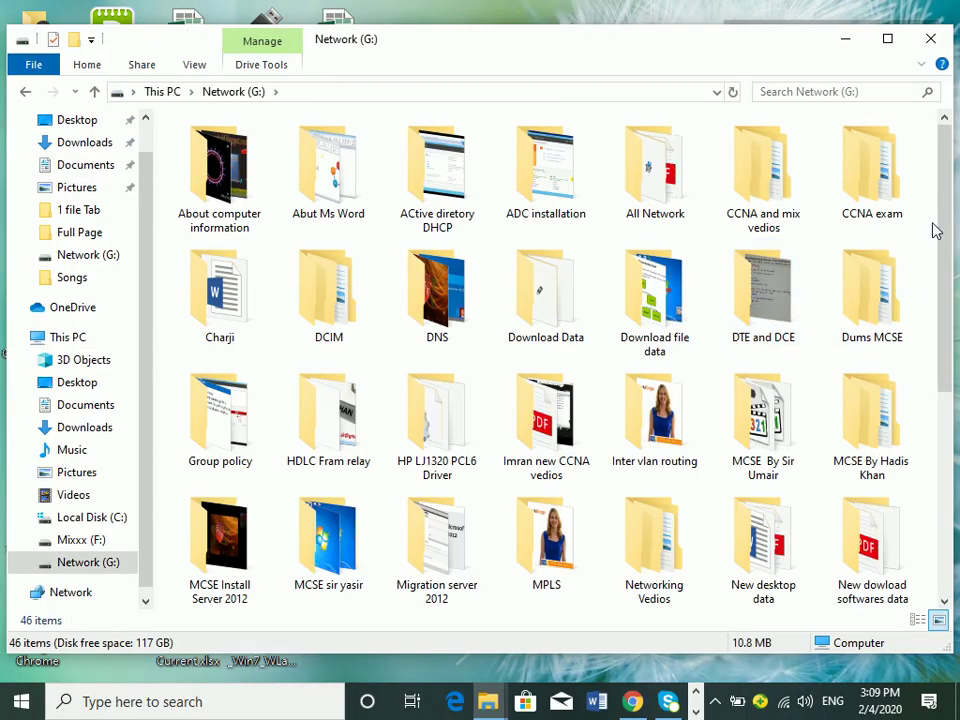
pyautogui.scroll(-5, 927, 410)
pyautogui.scroll(-1, 927, 410)
pyautogui.doubleClick(555, 520)
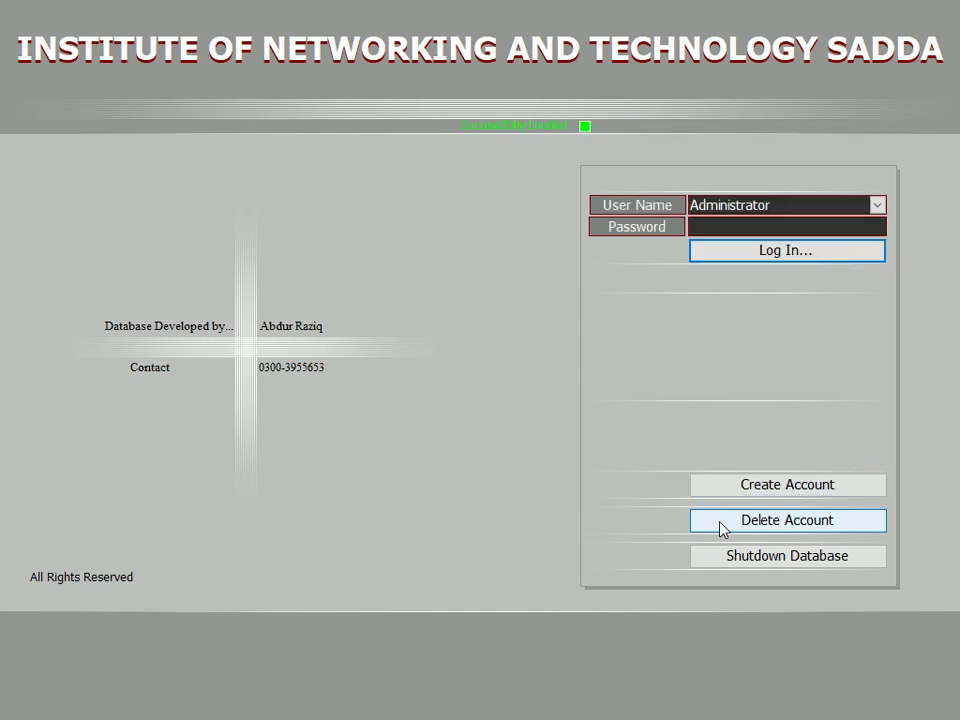
# Log in as Administrator with the account password and open the Admission Form
pyautogui.click(878, 205)
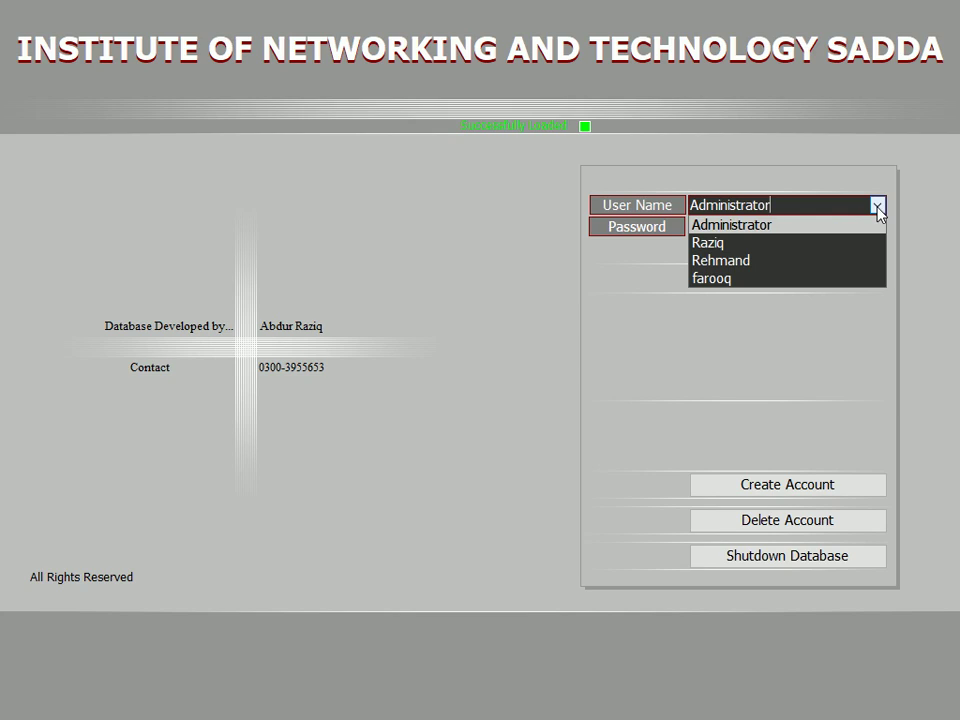
pyautogui.click(877, 206)
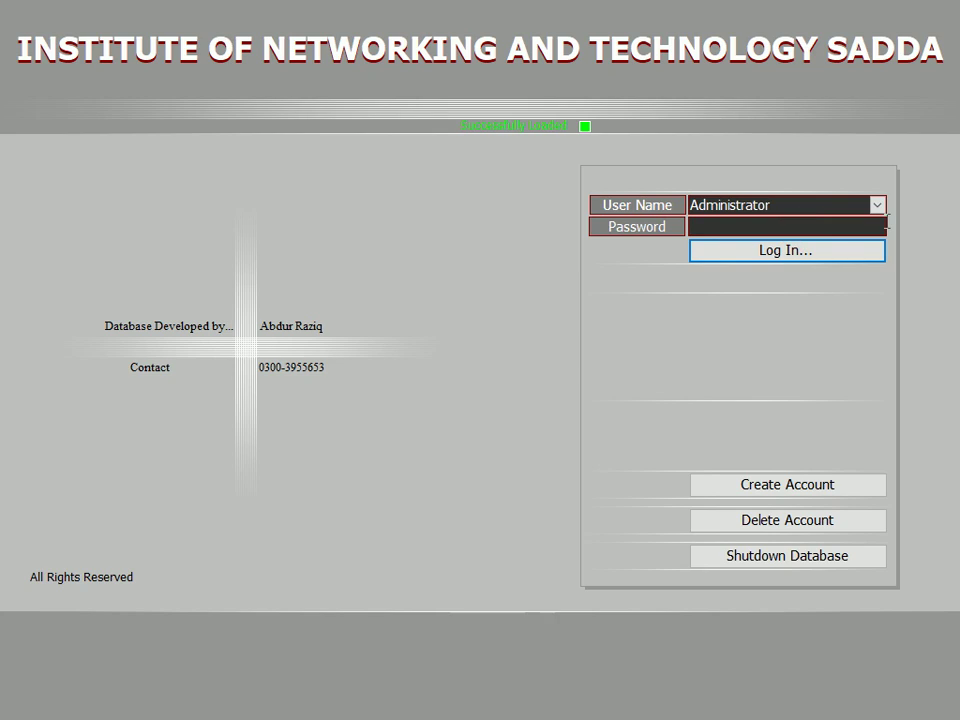
pyautogui.write('***')
pyautogui.press('Return')
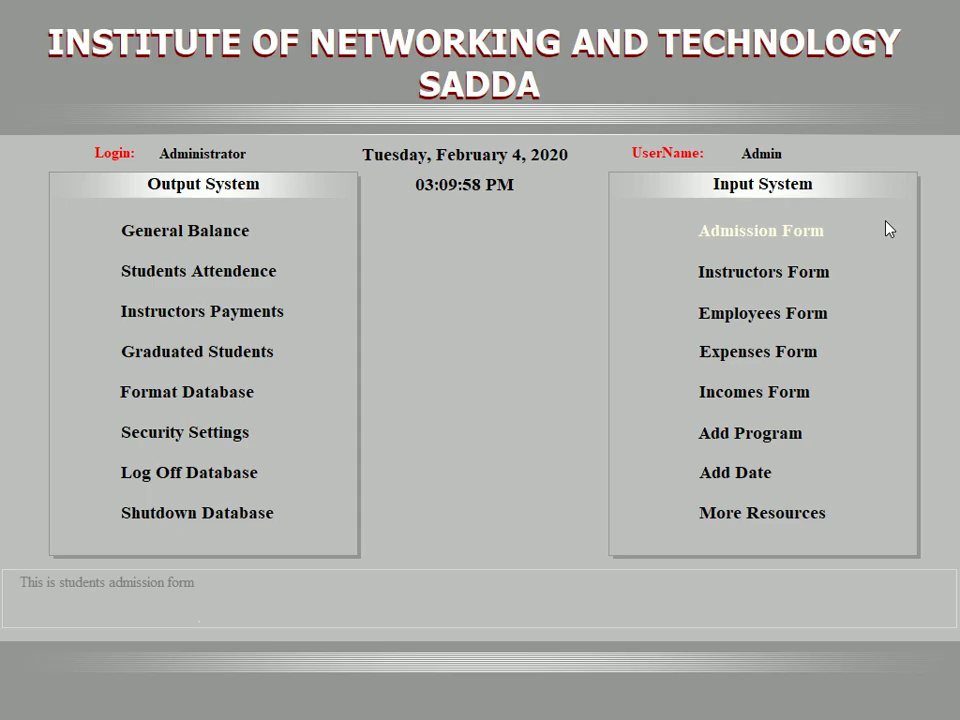
pyautogui.click(759, 234)
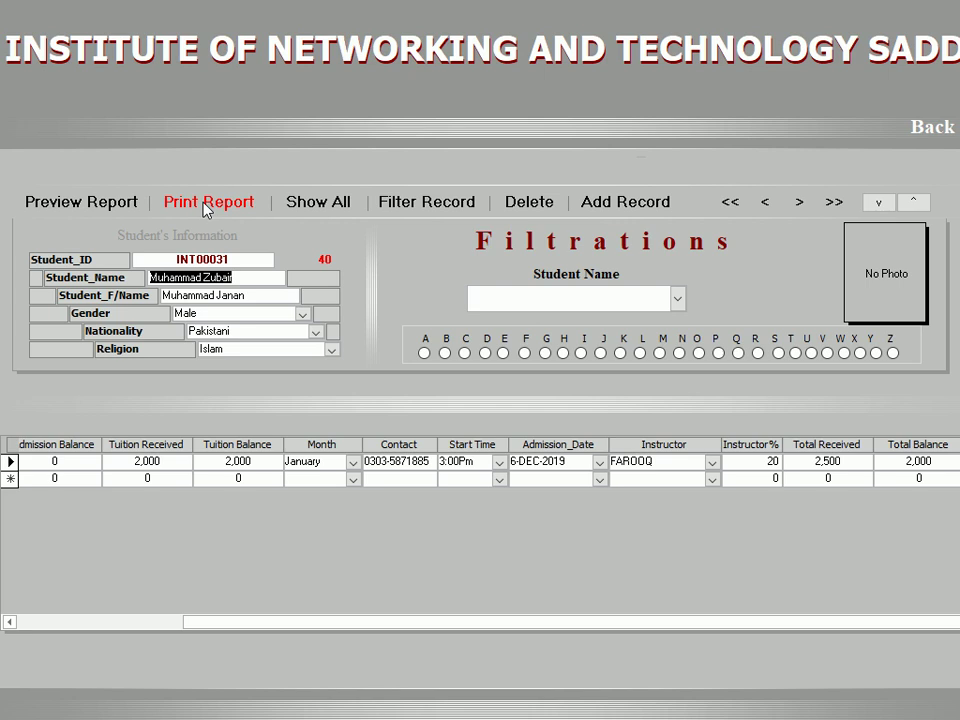
# Preview the two-copy admission receipt at full screen, then close it
pyautogui.click(118, 204)
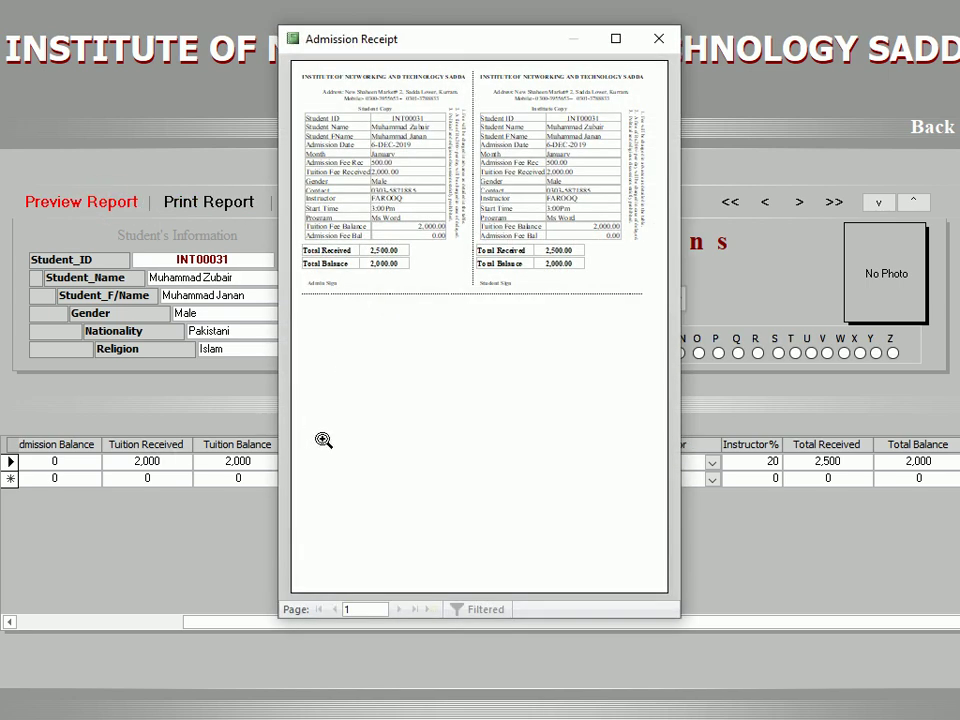
pyautogui.click(615, 39)
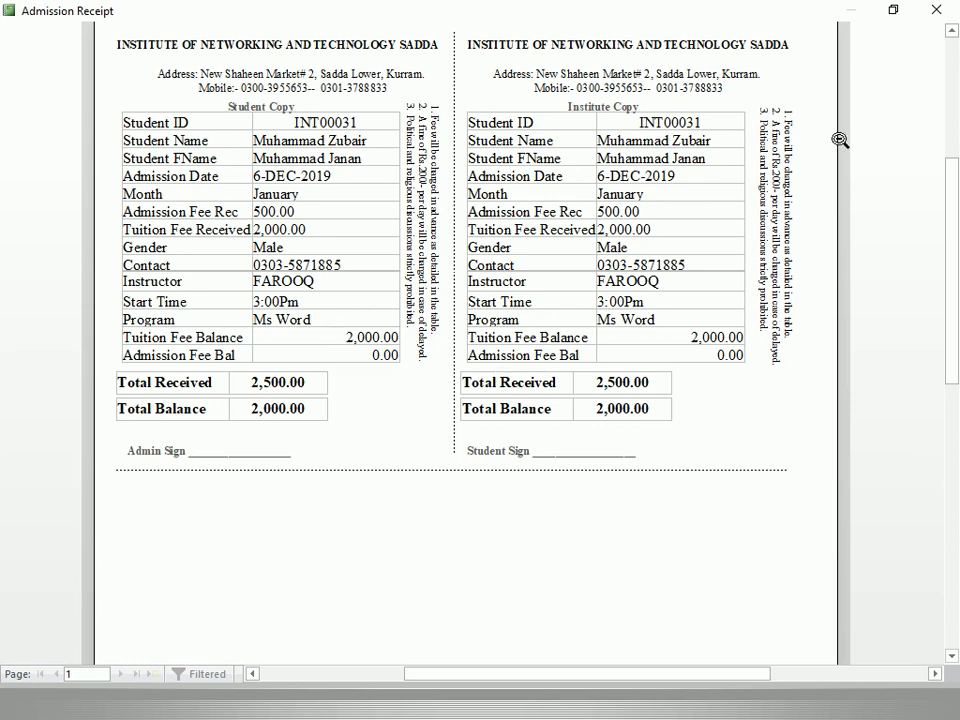
pyautogui.click(936, 10)
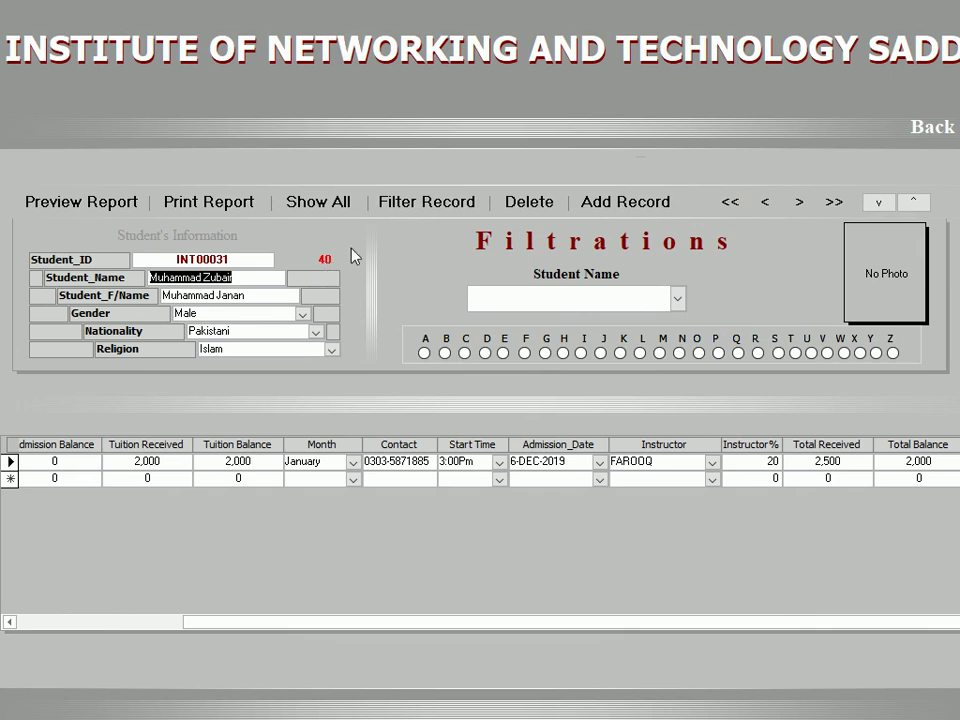
# Open the Student Name list and scroll through the students
pyautogui.click(591, 299)
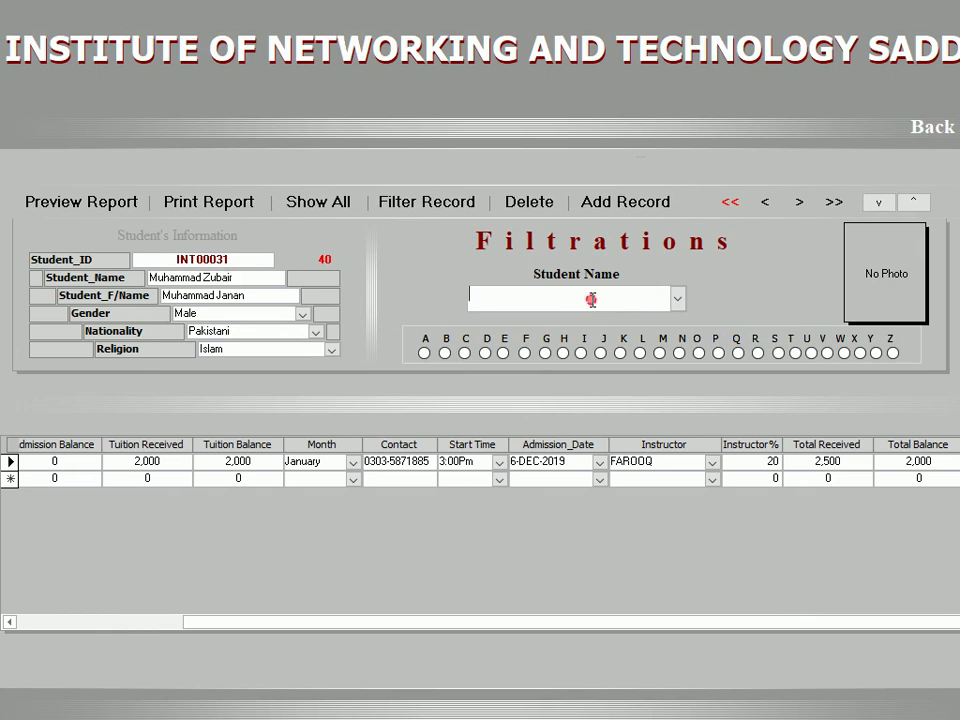
pyautogui.click(677, 298)
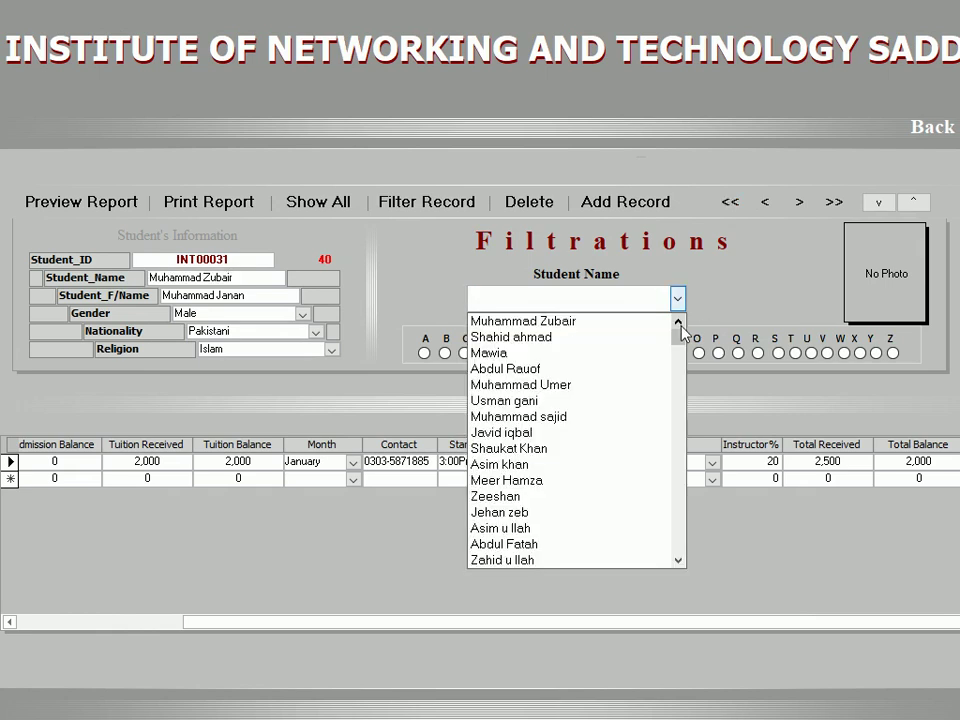
pyautogui.scroll(-10, 677, 400)
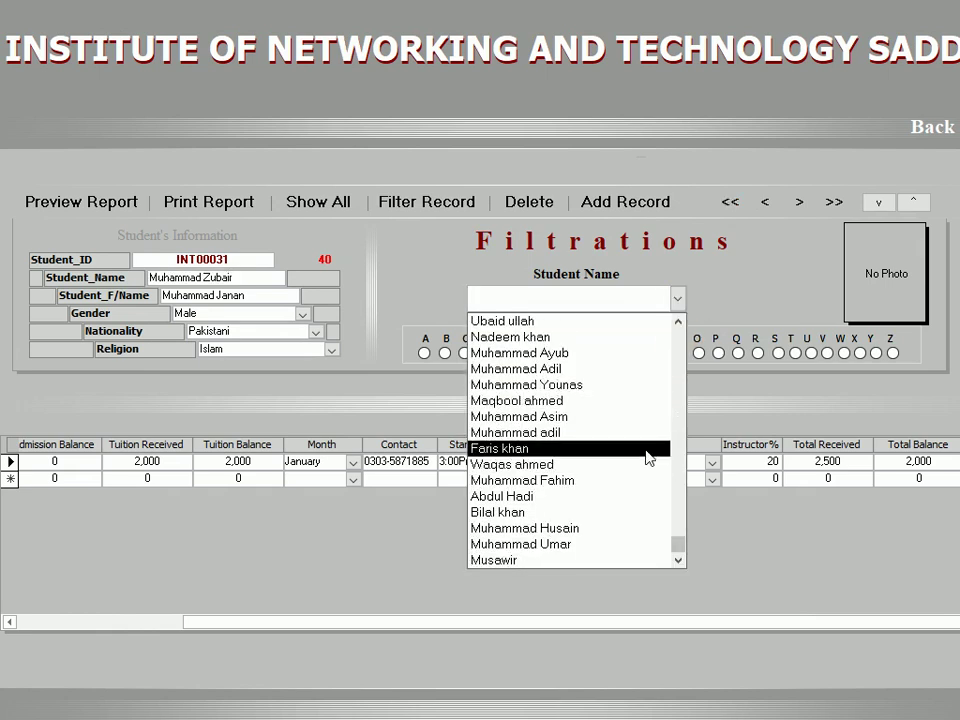
pyautogui.click(678, 321)
pyautogui.click(678, 321)
pyautogui.click(678, 321)
pyautogui.click(678, 321)
pyautogui.click(678, 321)
pyautogui.click(678, 321)
pyautogui.click(678, 321)
pyautogui.click(678, 321)
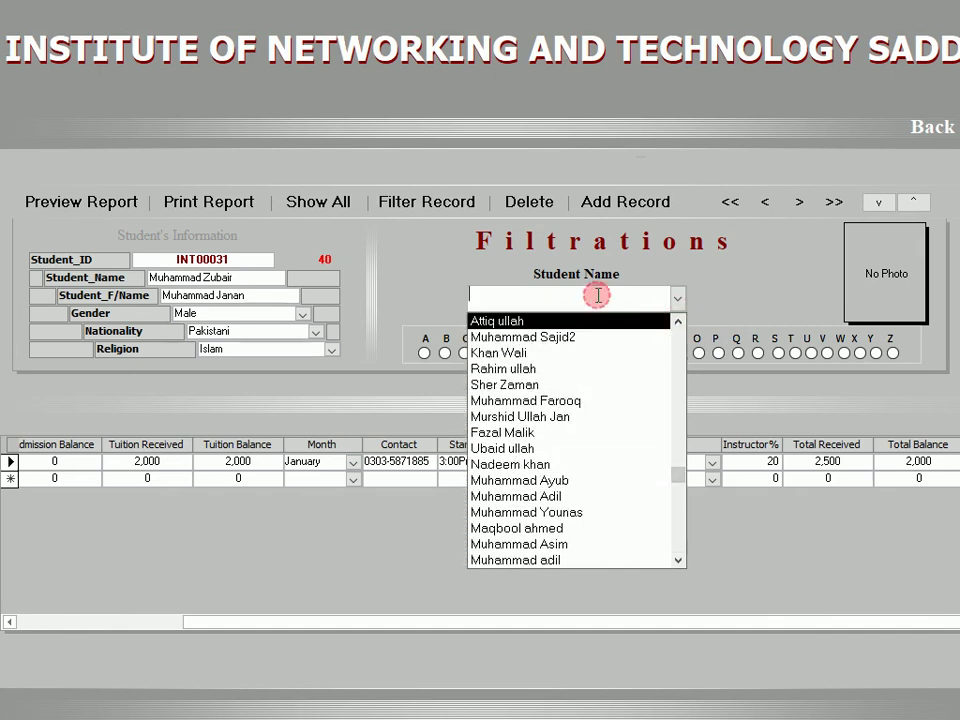
pyautogui.click(786, 279)
pyautogui.click(609, 296)
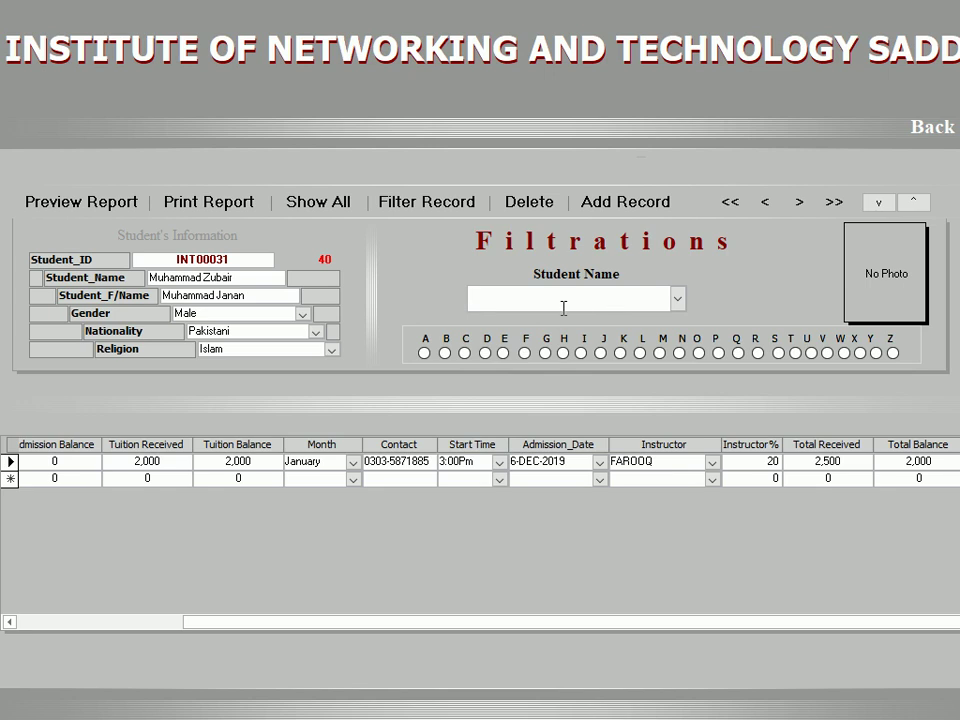
# Type a student's name in the Student Name box and load that record
pyautogui.write('asim')
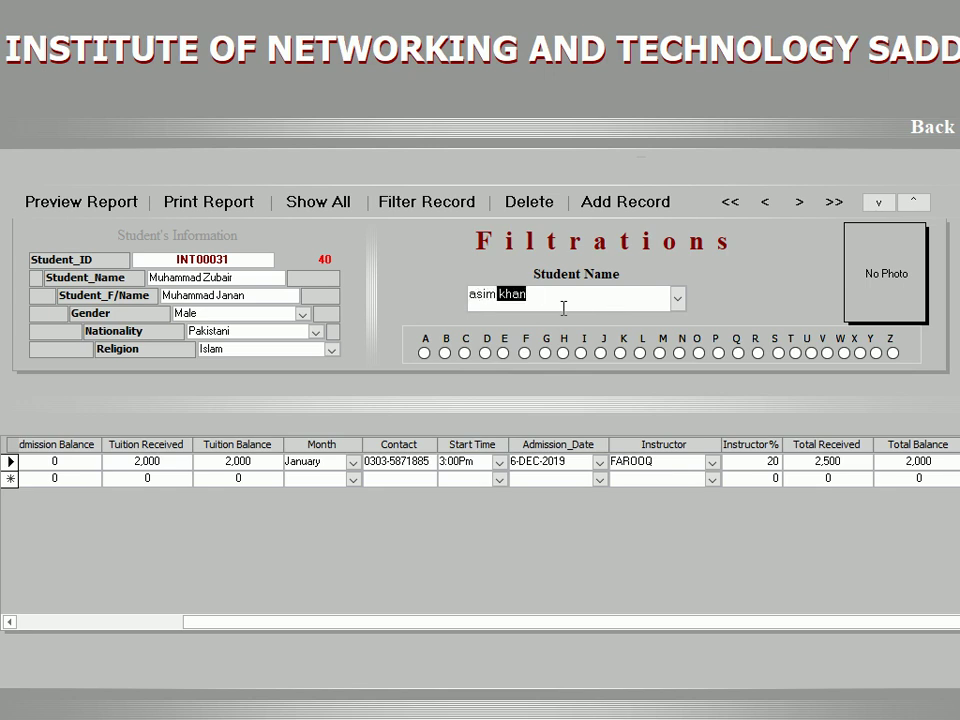
pyautogui.press('BackSpace')
pyautogui.write("'")
pyautogui.press('BackSpace')
pyautogui.press('Return')
pyautogui.press('Return')
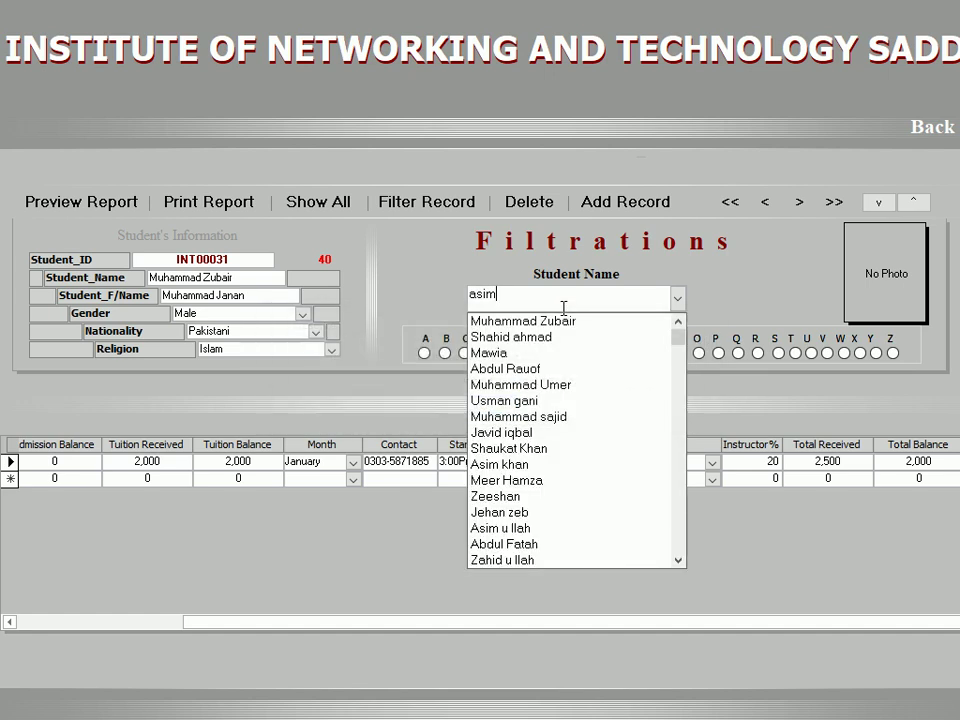
pyautogui.press('BackSpace')
pyautogui.press('BackSpace')
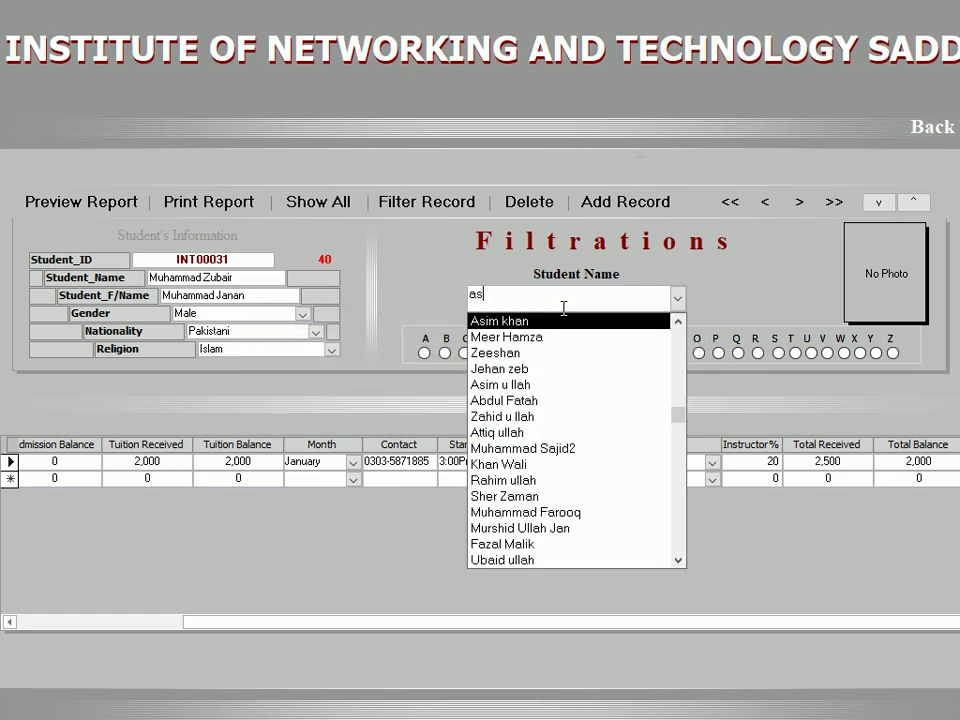
pyautogui.write('im')
pyautogui.press('Return')
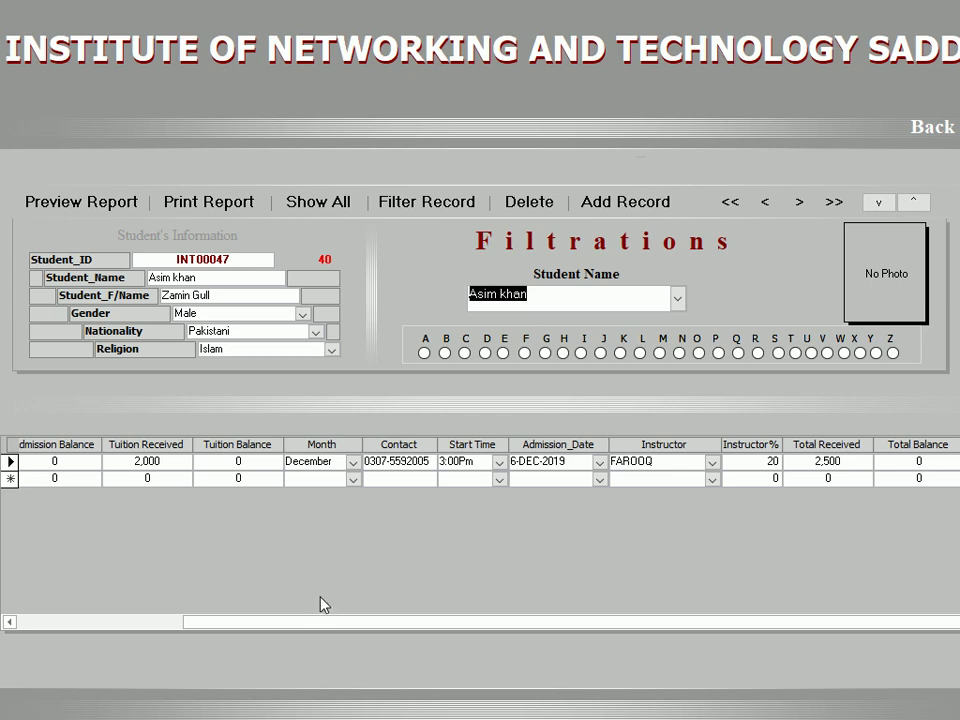
# Replace the name with another student's and load that student's record
pyautogui.click(320, 624)
pyautogui.moveTo(320, 624); pyautogui.dragTo(90, 628)
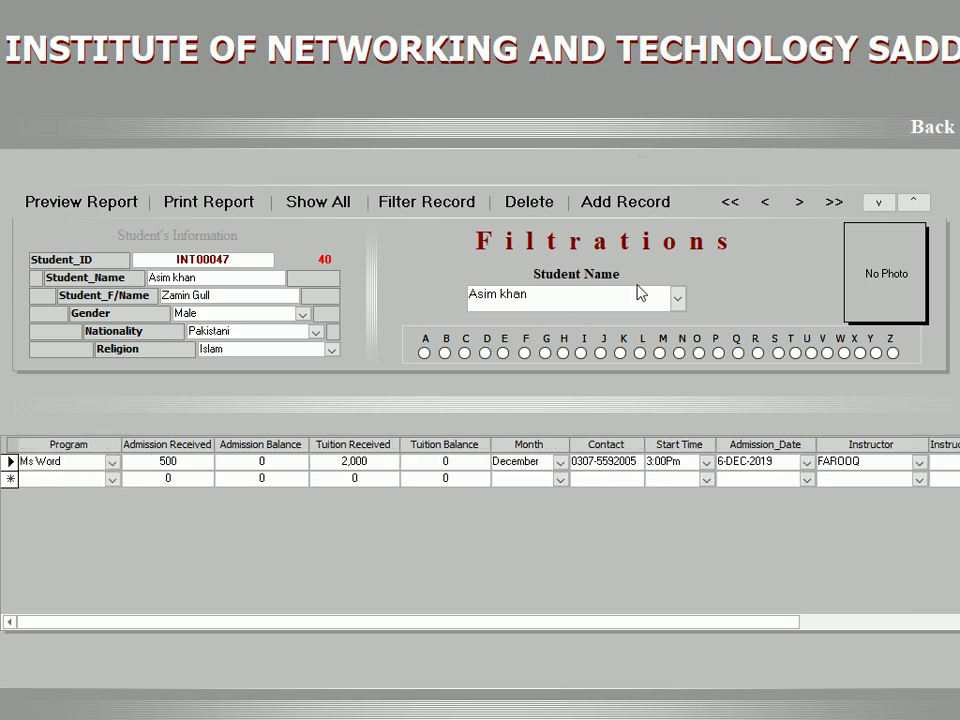
pyautogui.moveTo(566, 299); pyautogui.dragTo(386, 286)
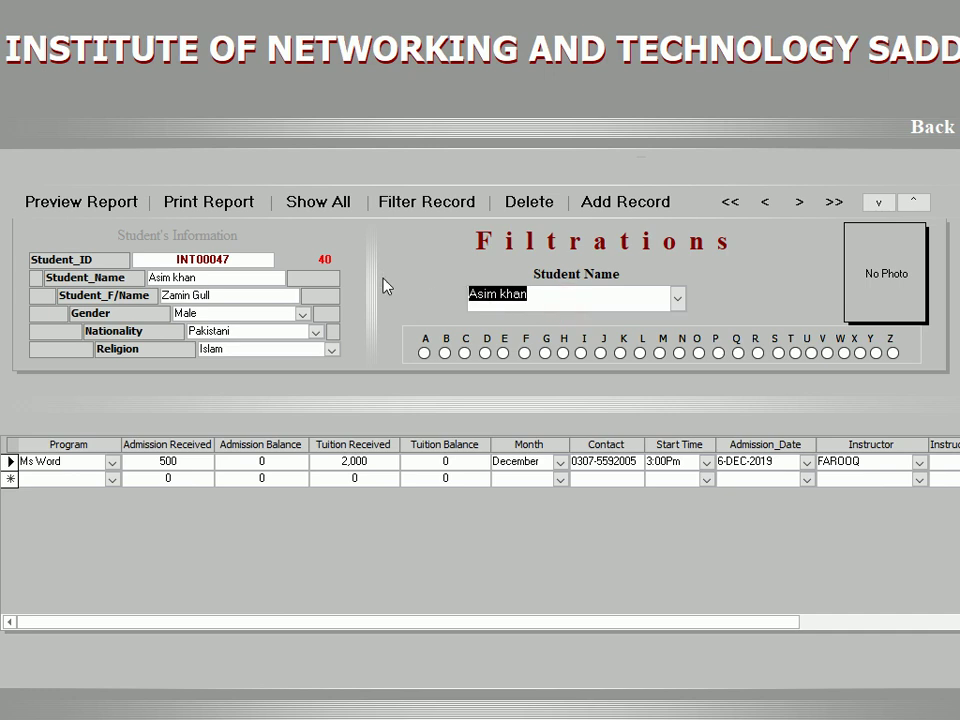
pyautogui.write('shaukat')
pyautogui.press('Return')
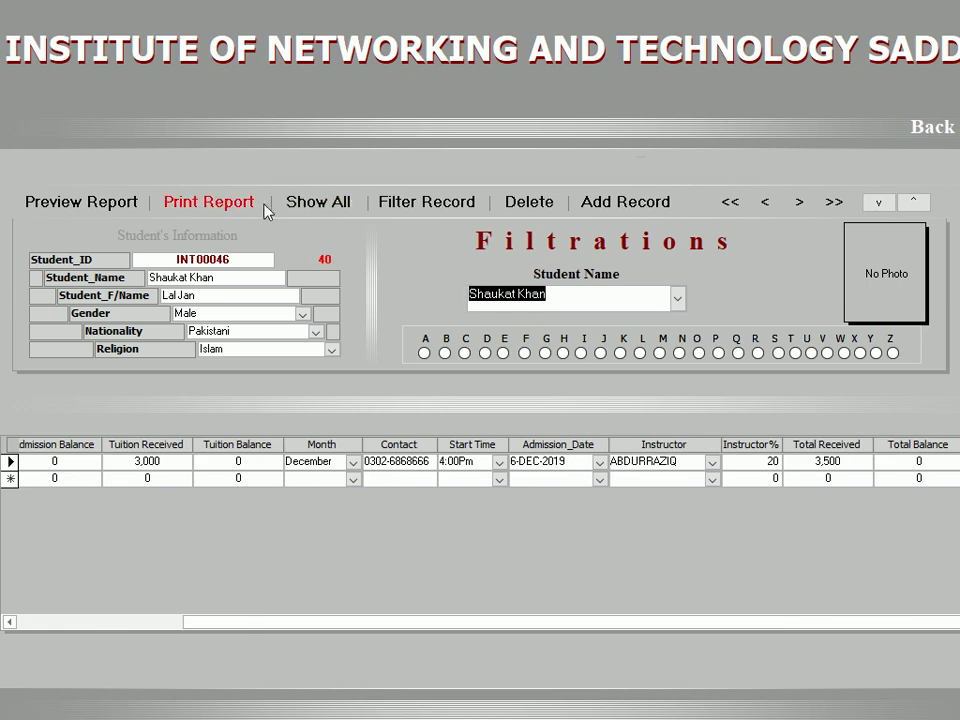
# Preview this student's admission receipt, close it, and open General Balance from the main menu
pyautogui.click(93, 205)
pyautogui.click(616, 42)
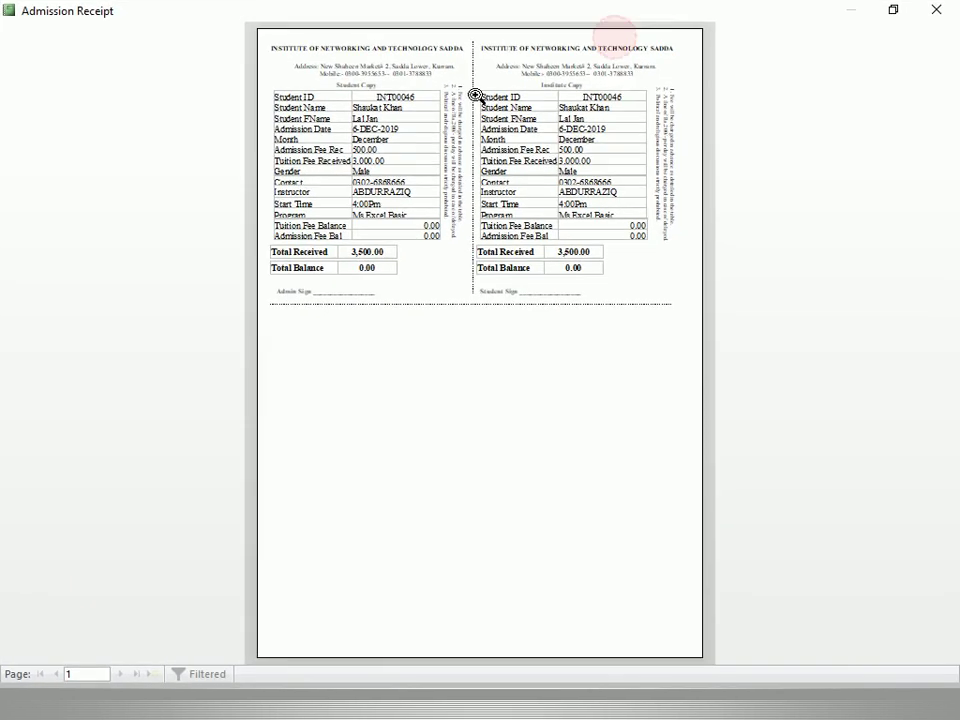
pyautogui.click(476, 99)
pyautogui.click(950, 10)
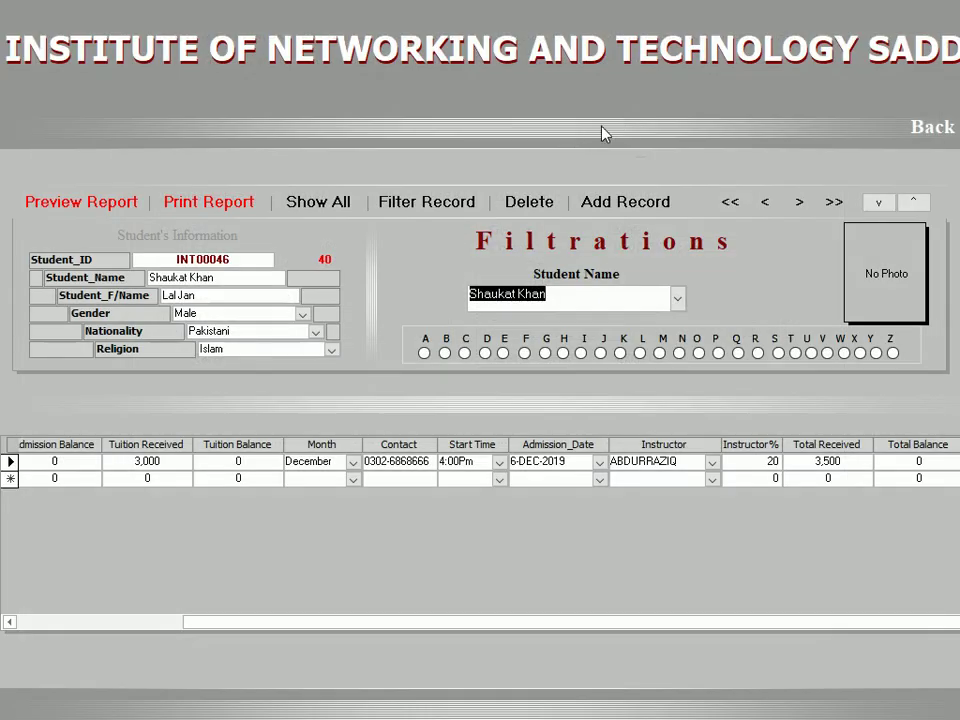
pyautogui.click(930, 128)
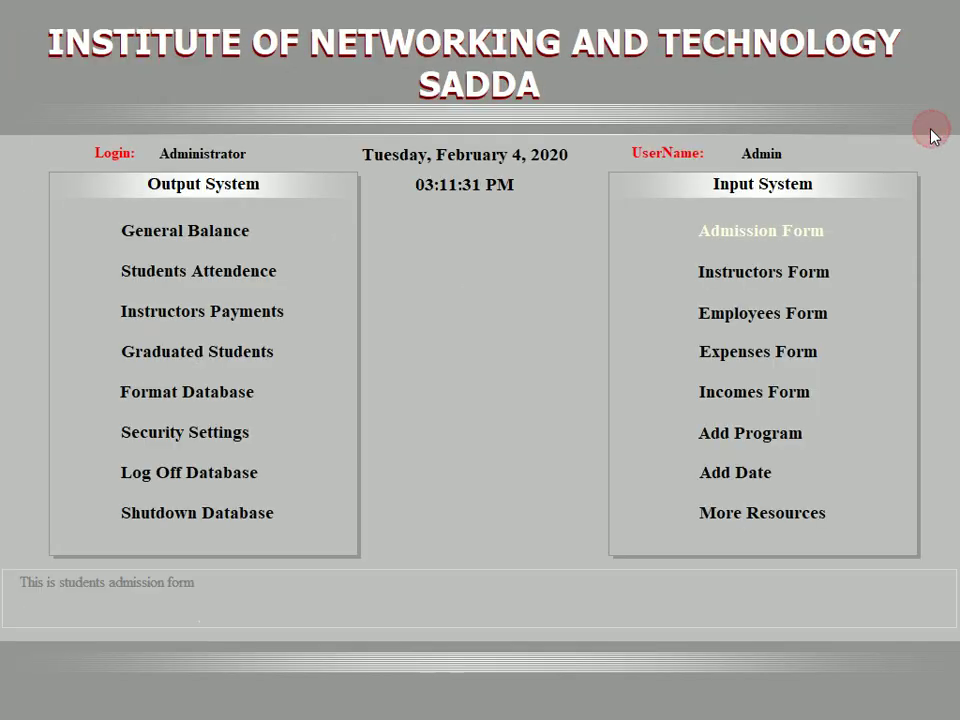
pyautogui.click(214, 241)
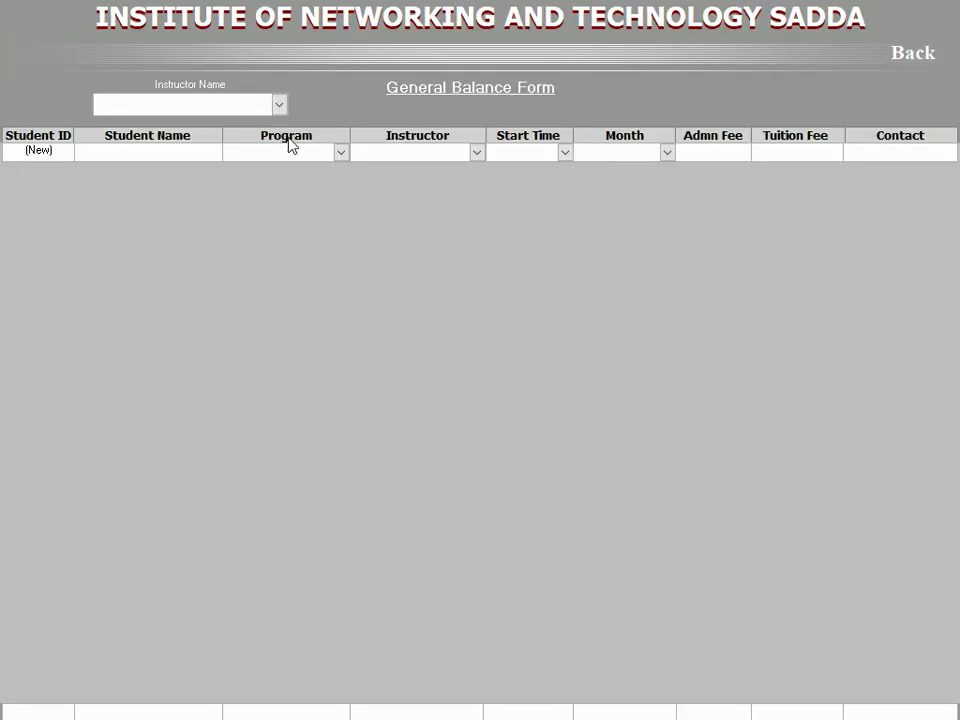
# Preview the first instructor's general balance report and close it
pyautogui.click(279, 105)
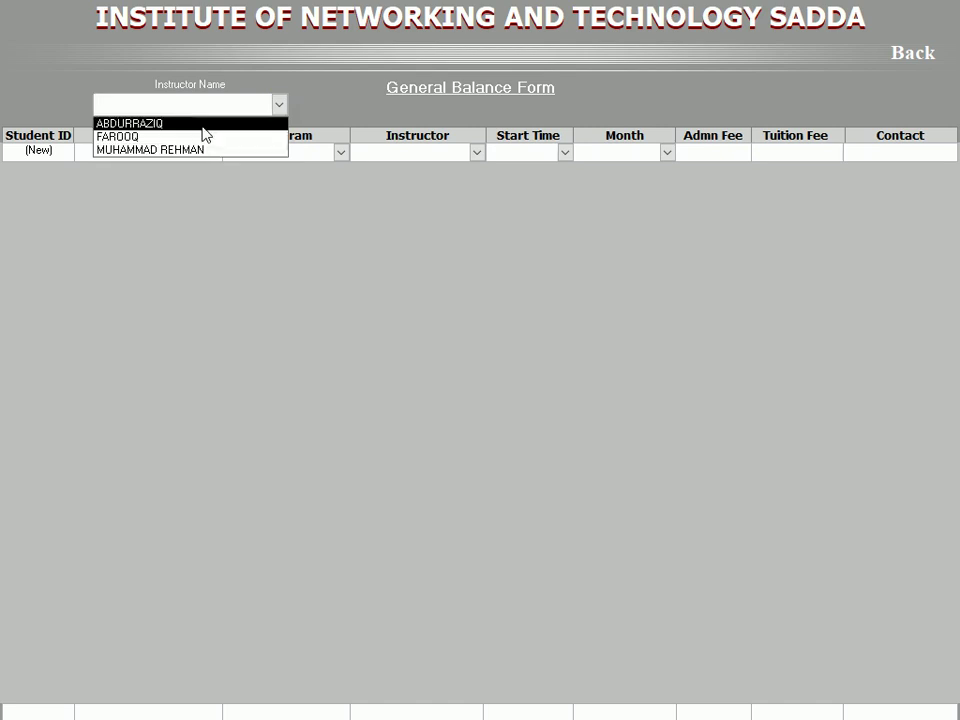
pyautogui.click(201, 123)
pyautogui.click(467, 92)
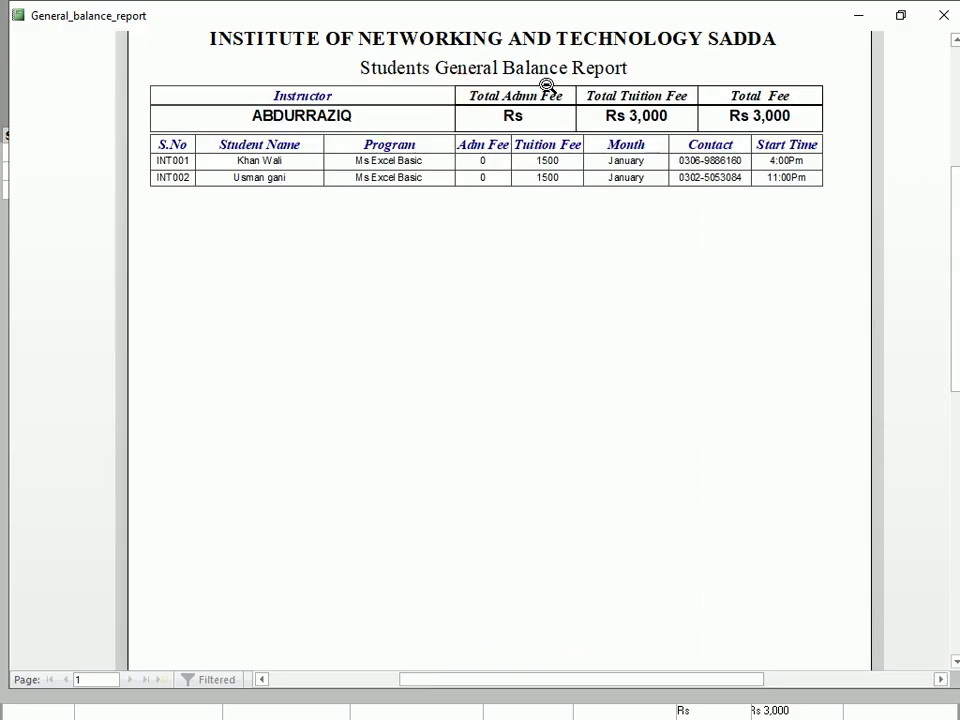
pyautogui.click(943, 15)
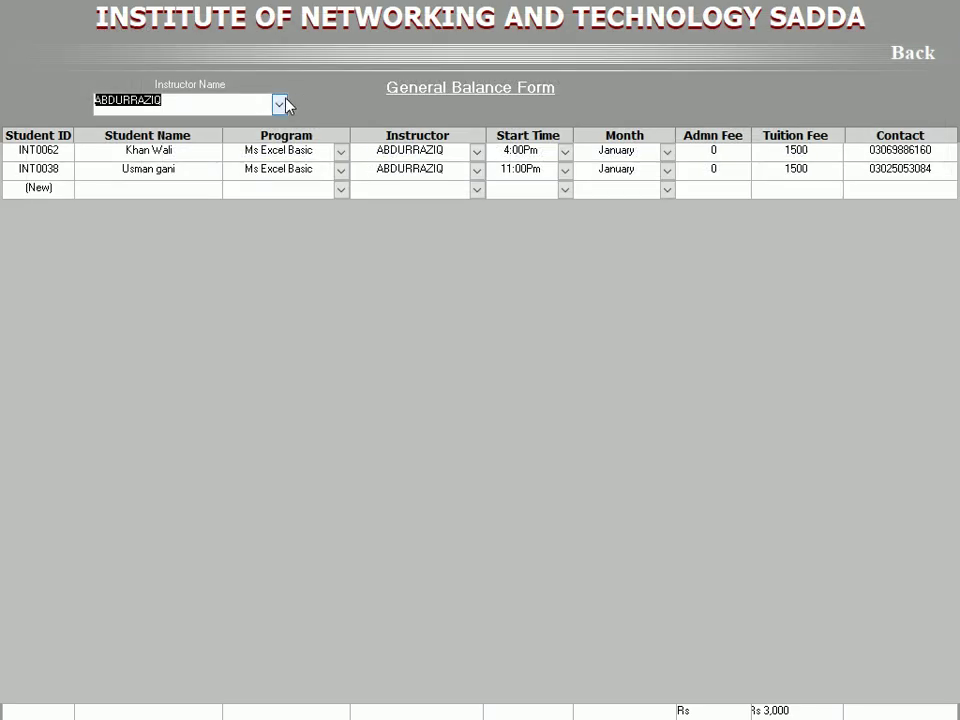
# Preview the second instructor's general balance report and close it
pyautogui.click(280, 104)
pyautogui.click(229, 137)
pyautogui.click(613, 122)
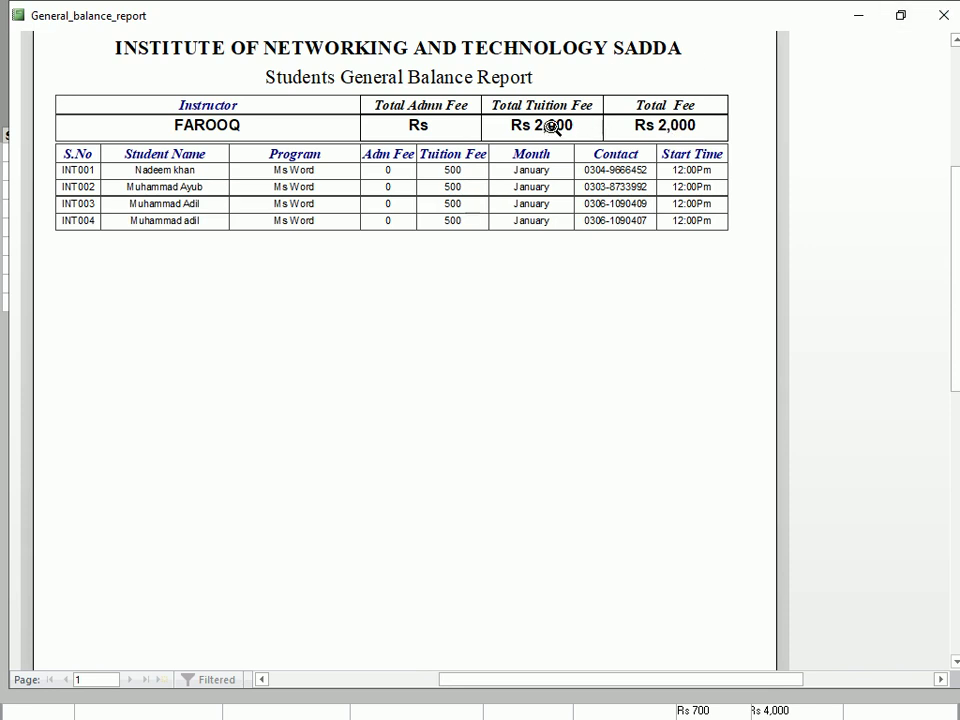
pyautogui.click(950, 12)
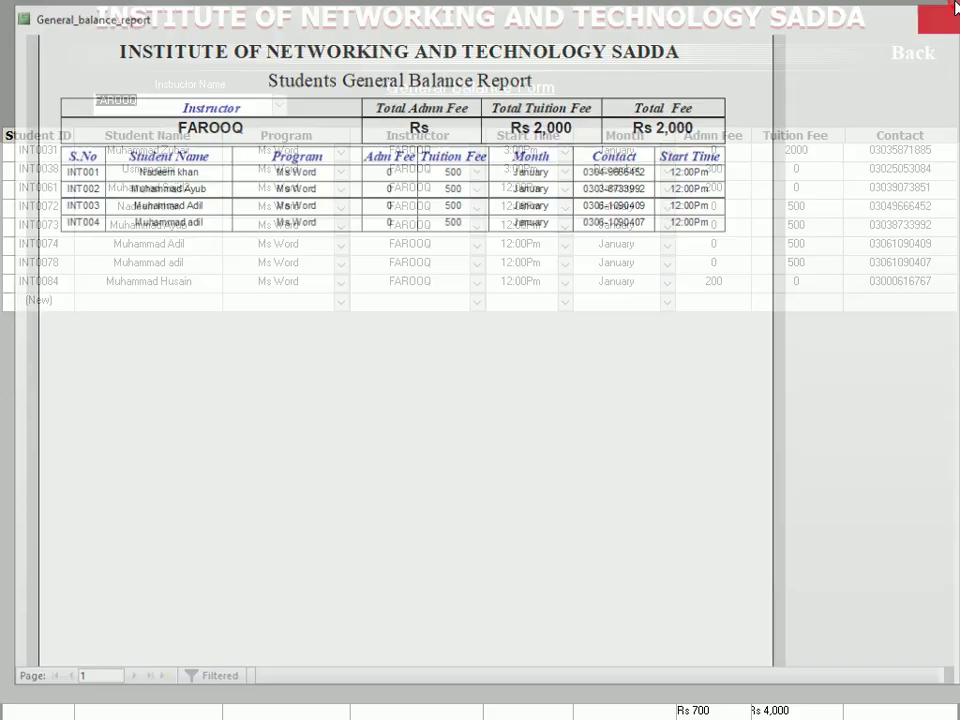
# From the main menu, open the Student Attendence Form and preview the first instructor's attendance sheet
pyautogui.click(902, 60)
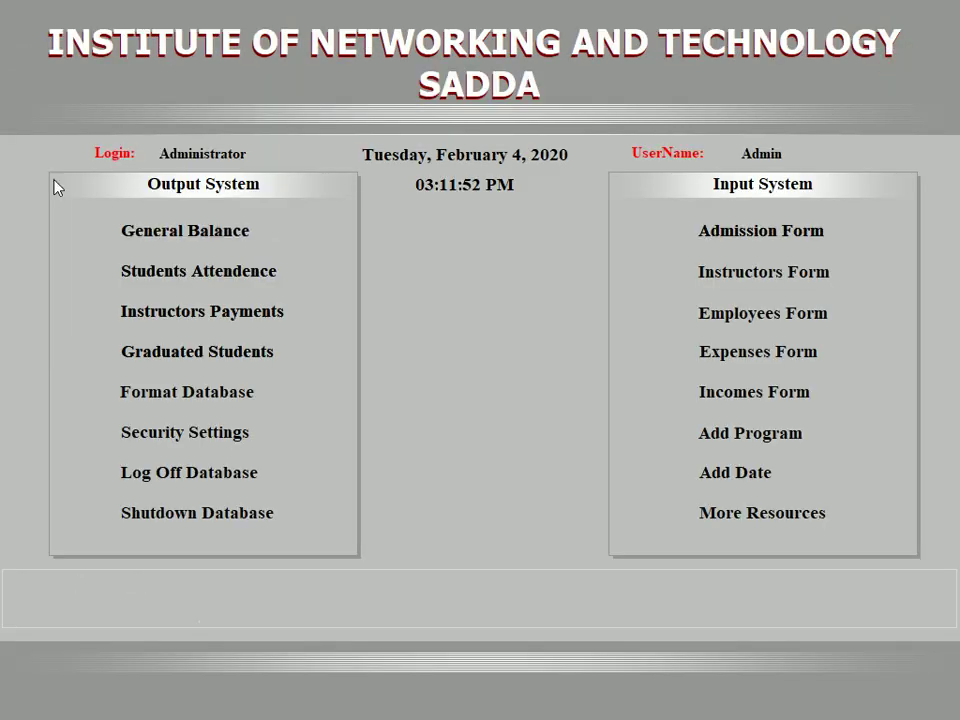
pyautogui.click(166, 287)
pyautogui.click(280, 101)
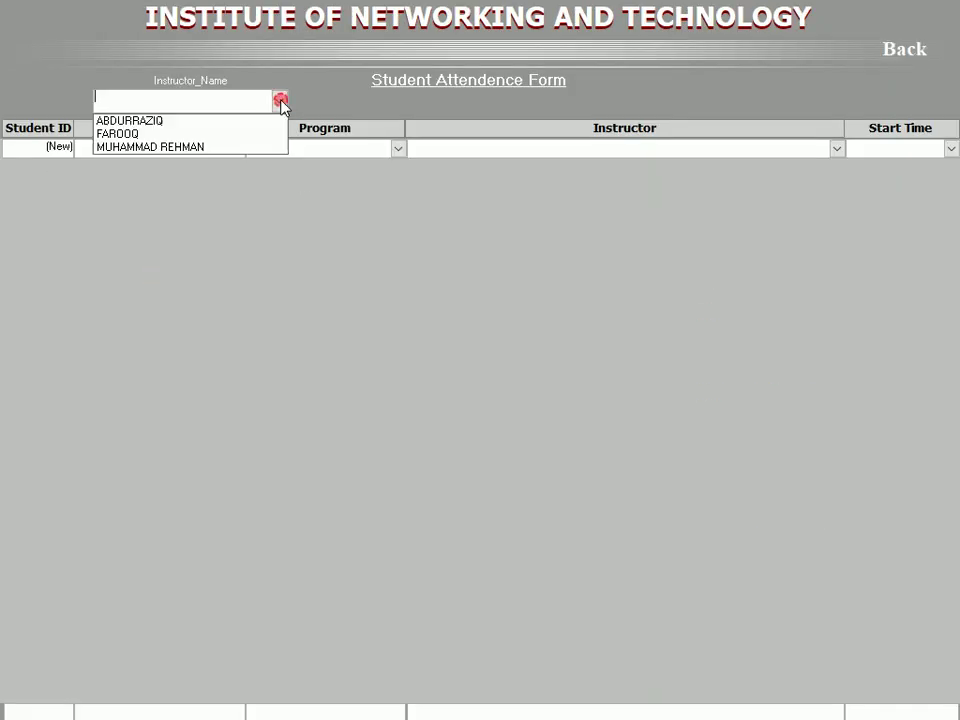
pyautogui.click(178, 121)
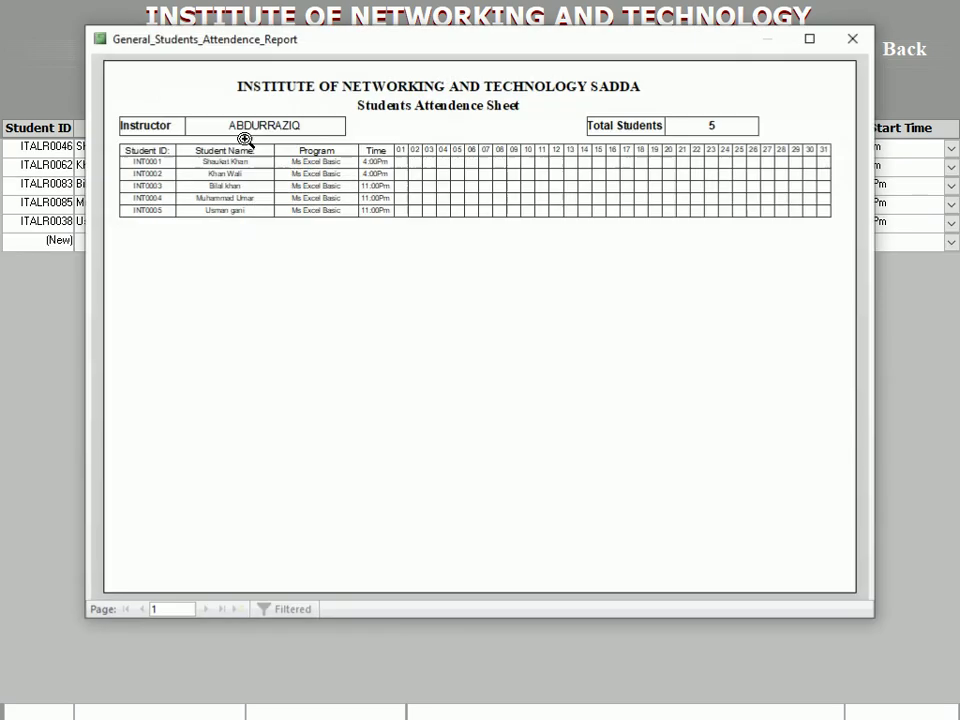
# Close that preview, then preview and zoom into the second instructor's attendance sheet
pyautogui.click(853, 39)
pyautogui.click(281, 102)
pyautogui.click(171, 133)
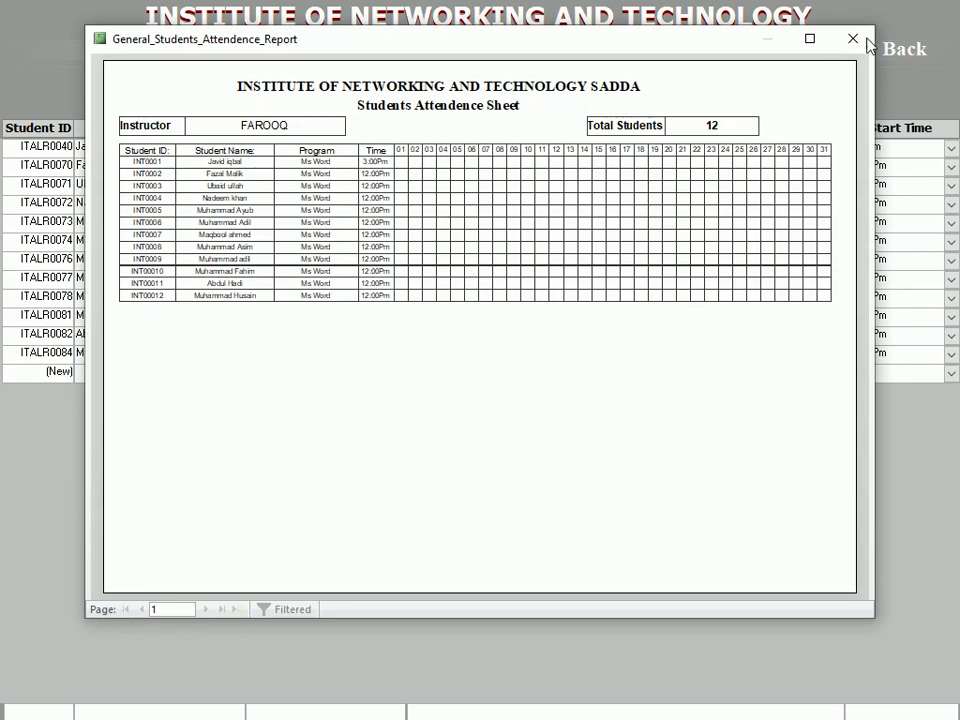
pyautogui.click(220, 136)
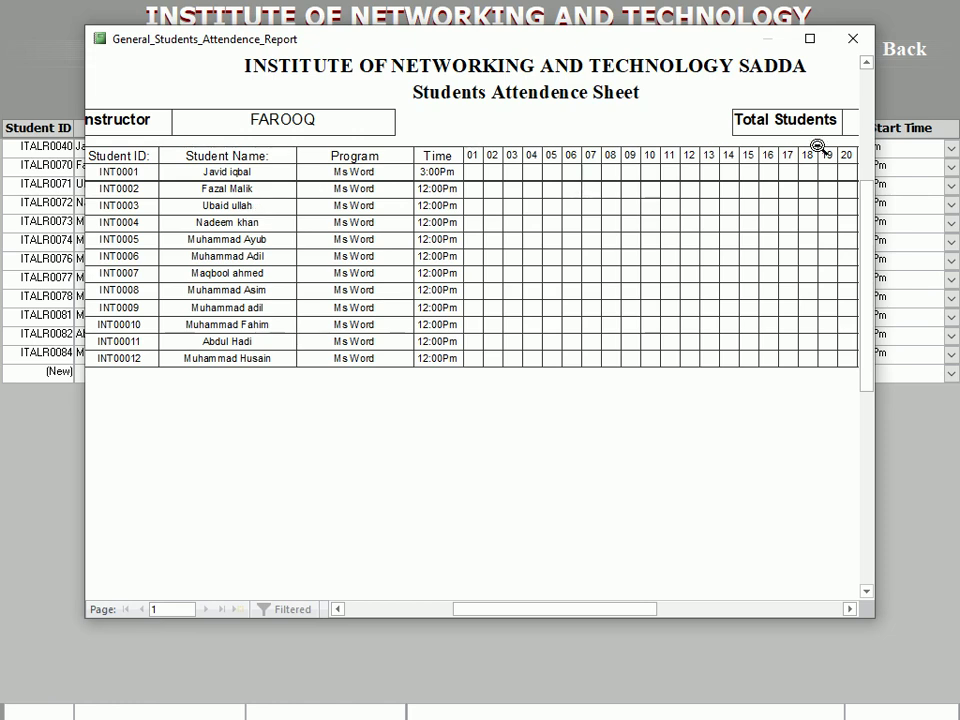
# Return to the main menu and review the fees table's field data types in Design view
pyautogui.click(900, 62)
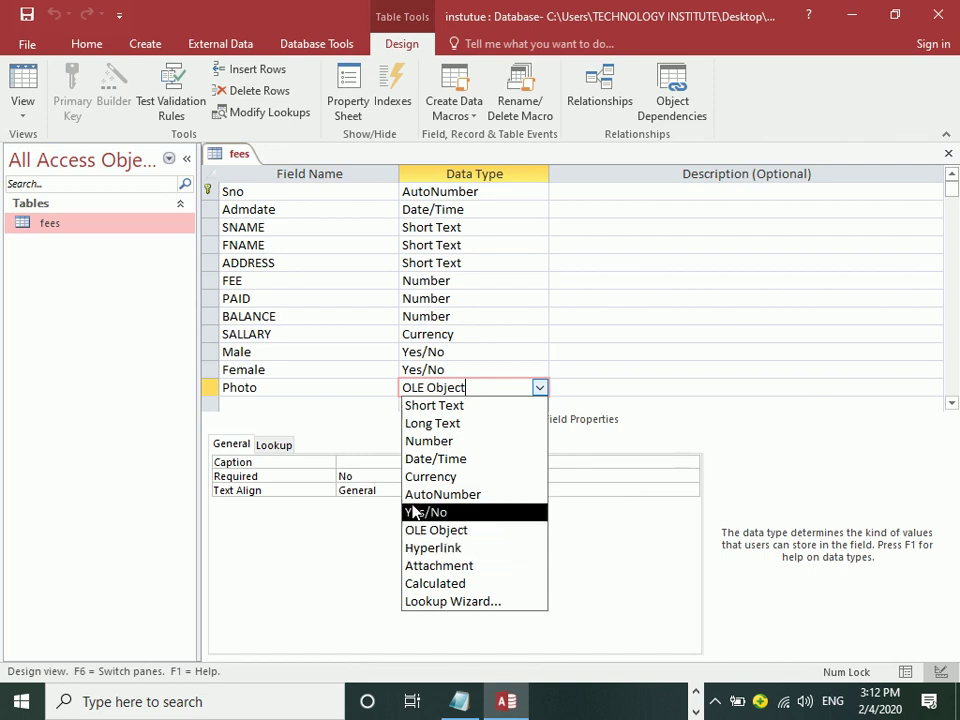
pyautogui.click(276, 385)
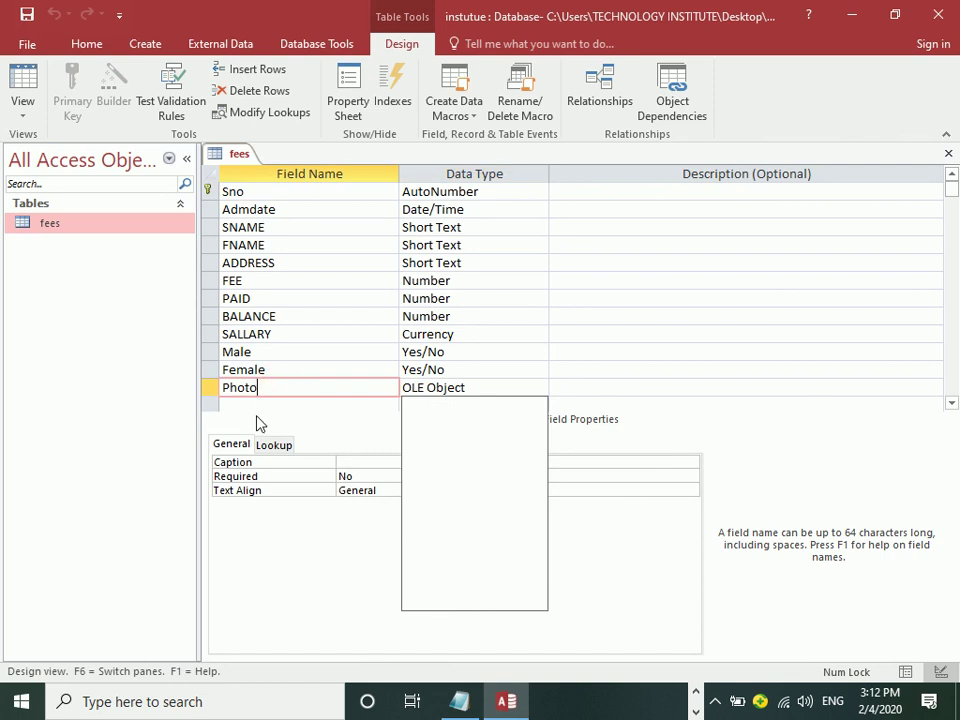
pyautogui.click(256, 405)
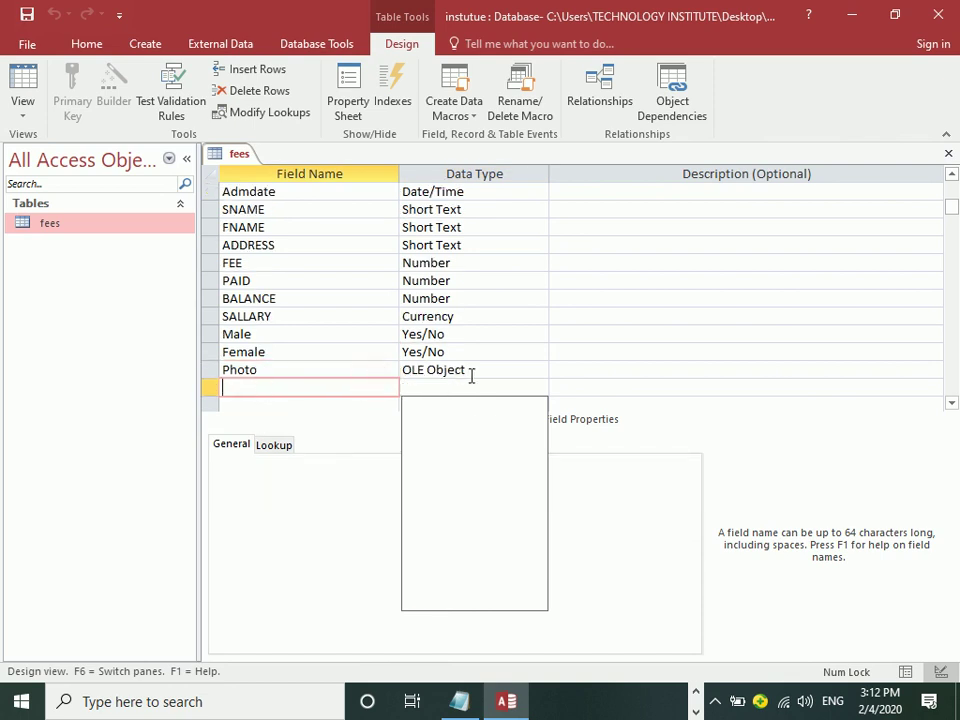
pyautogui.click(496, 336)
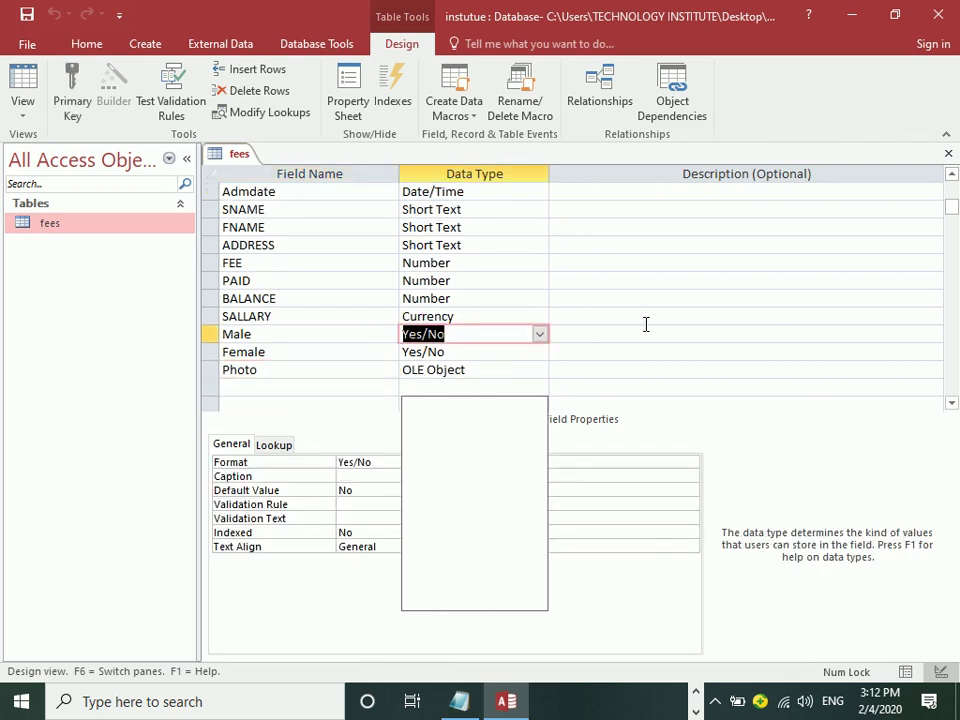
pyautogui.click(780, 428)
# Add a CV field of type Hyperlink below Photo and switch to Datasheet view
pyautogui.click(259, 388)
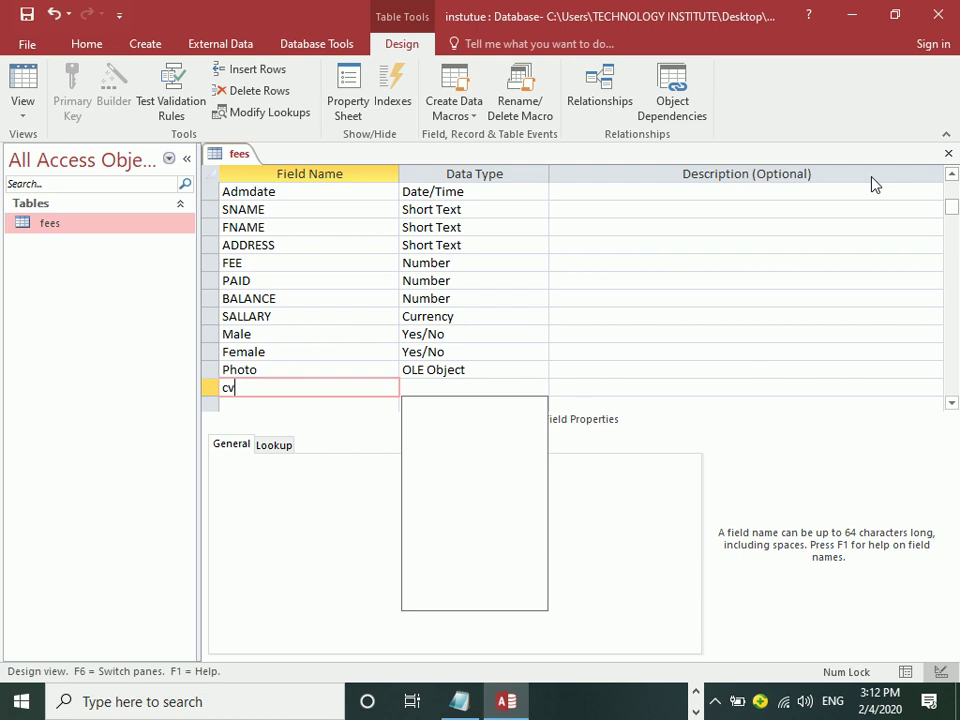
pyautogui.press('capslock')
pyautogui.write('V')
pyautogui.press('Tab')
pyautogui.write('H')
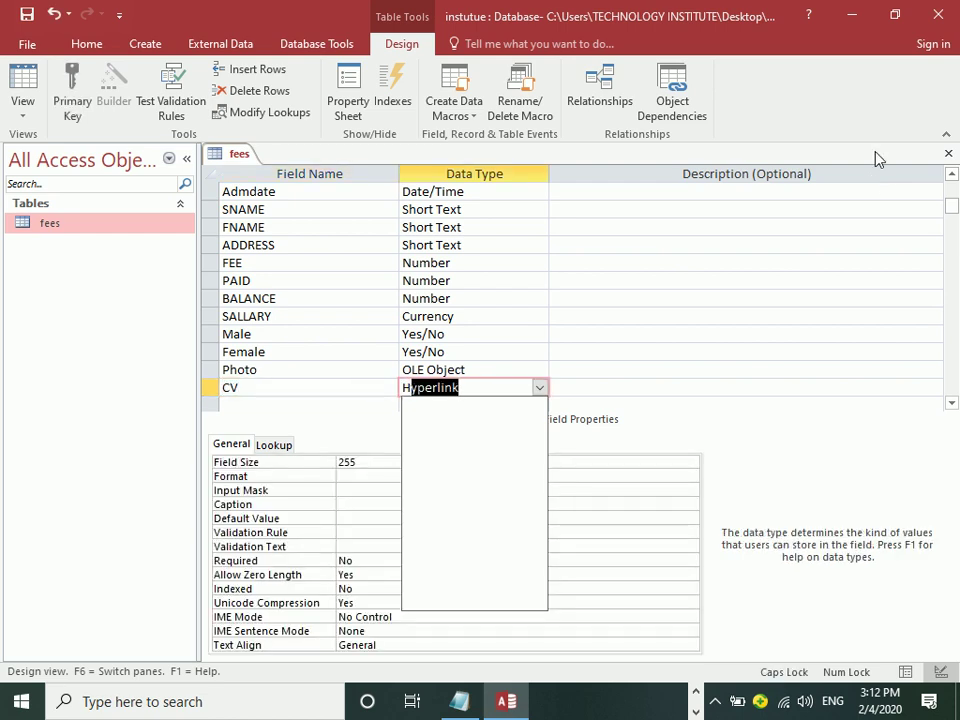
pyautogui.press('Tab')
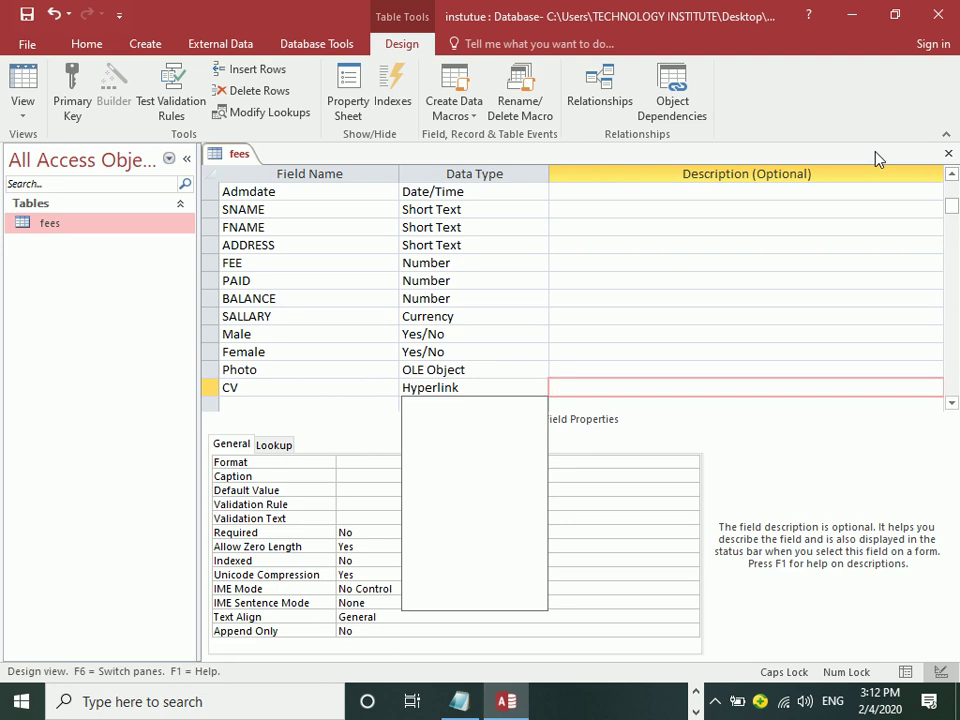
pyautogui.click(8, 85)
pyautogui.press('Tab')
pyautogui.press('Tab')
pyautogui.press('Tab')
pyautogui.press('Tab')
pyautogui.press('Tab')
# Link record 1's CV cell to GPF CURRENT UPDATES 2020.xlsx, displayed as MY CV.xlsx
pyautogui.press('Tab')
pyautogui.press('Tab')
pyautogui.press('Tab')
pyautogui.press('Tab')
pyautogui.press('Tab')
pyautogui.press('Tab')
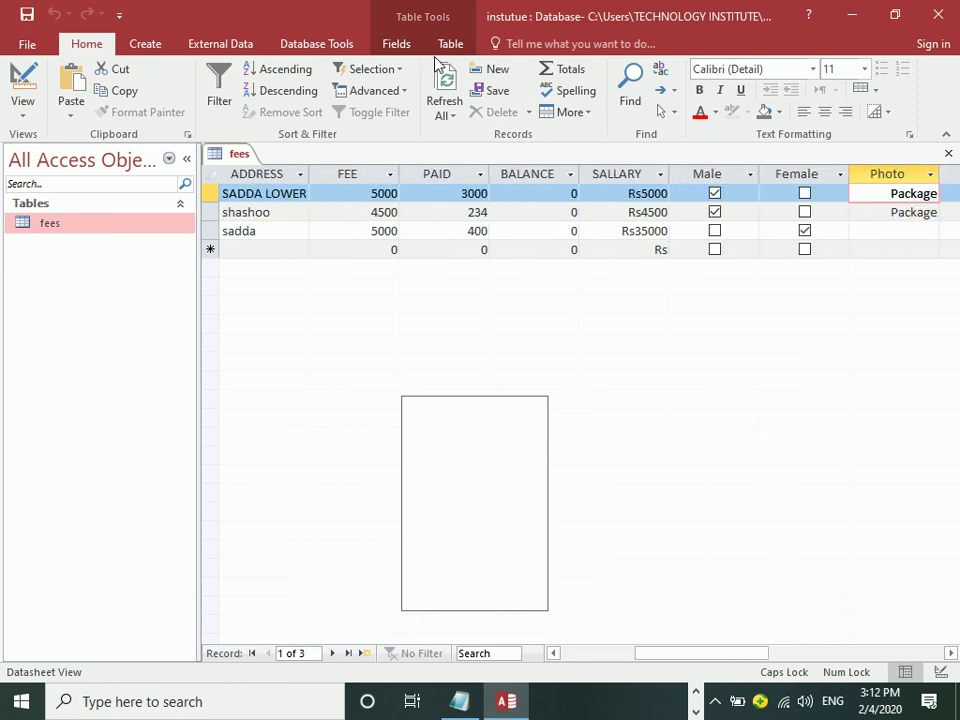
pyautogui.press('Tab')
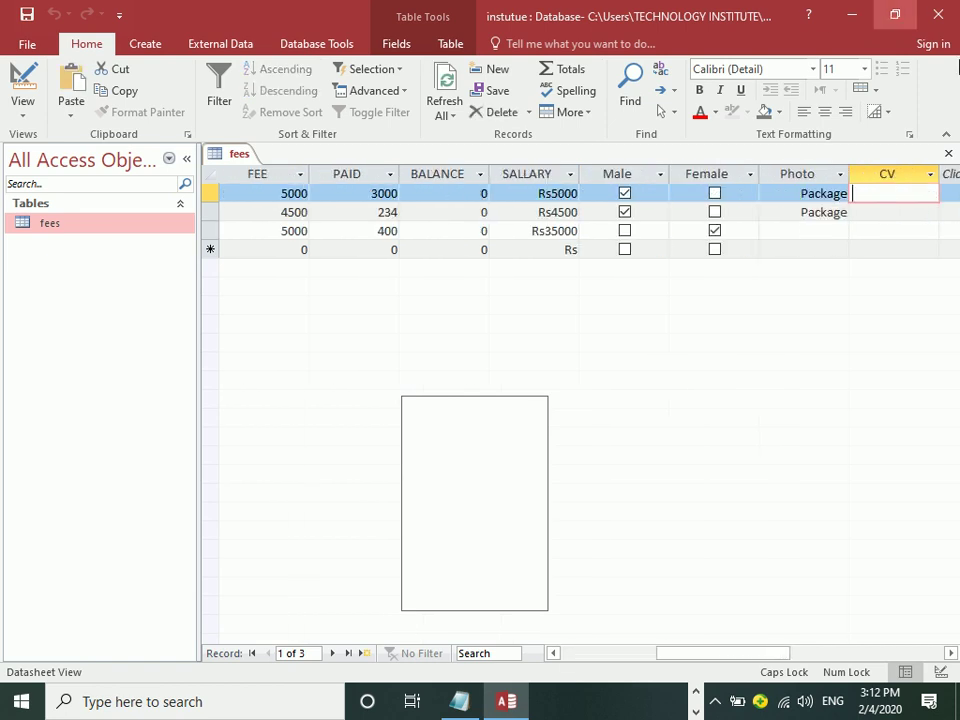
pyautogui.rightClick(910, 192)
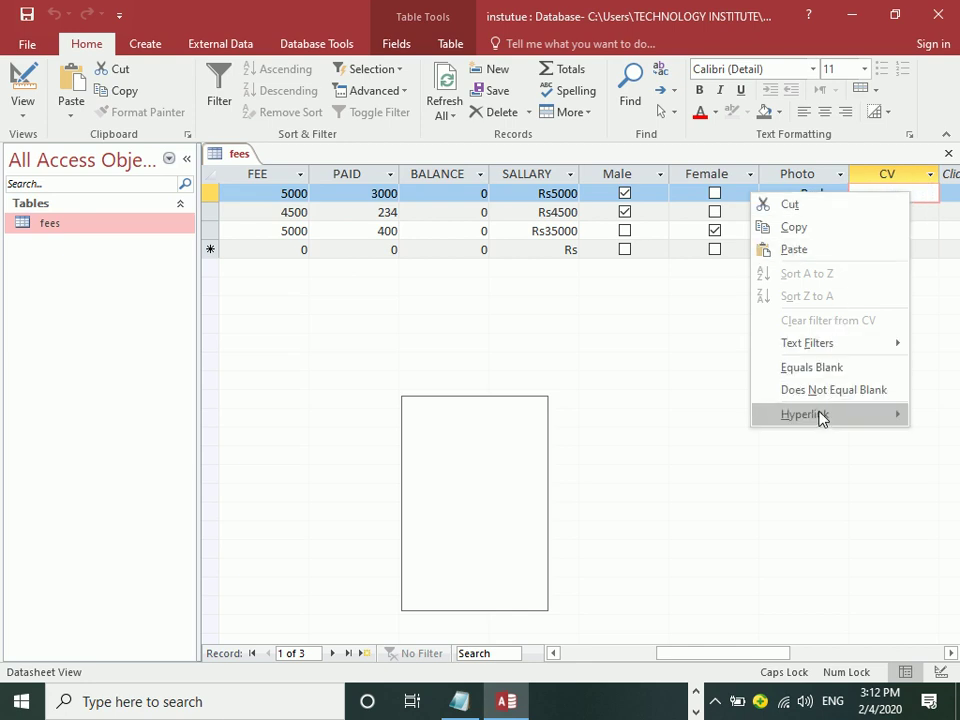
pyautogui.moveTo(815, 414)
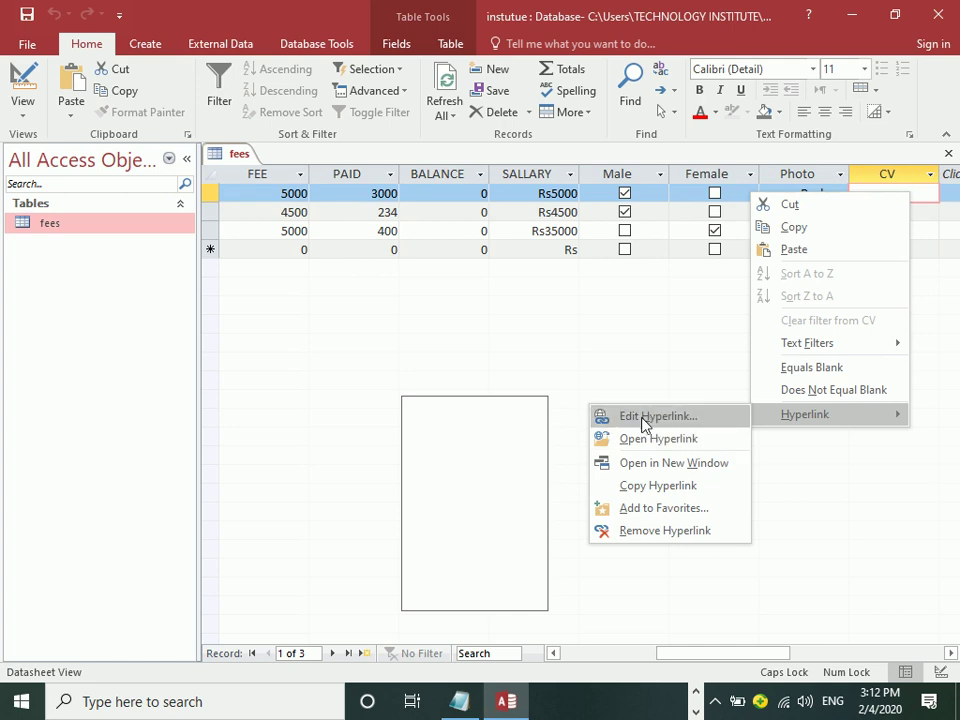
pyautogui.click(641, 416)
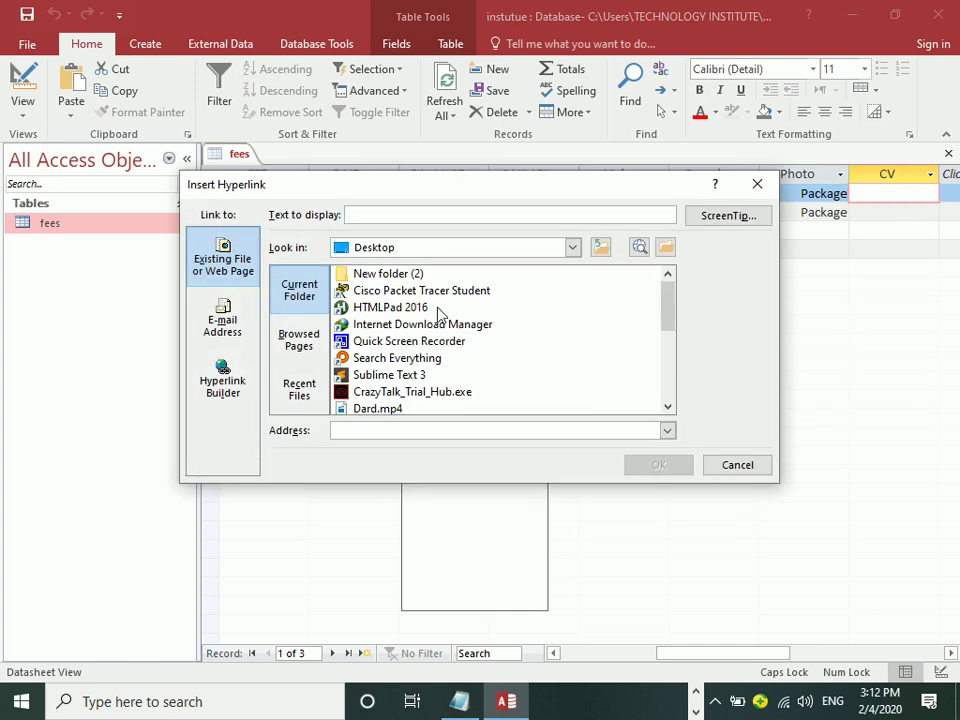
pyautogui.moveTo(672, 306)
pyautogui.mouseDown()
pyautogui.moveTo(676, 379)
pyautogui.moveTo(651, 343)
pyautogui.mouseUp()
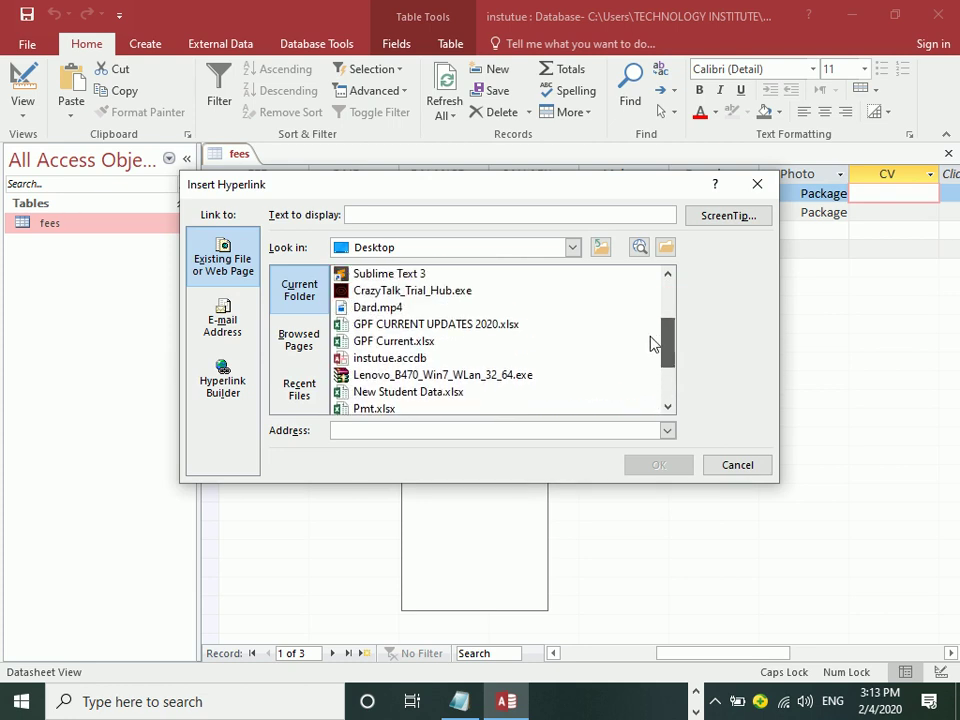
pyautogui.click(408, 326)
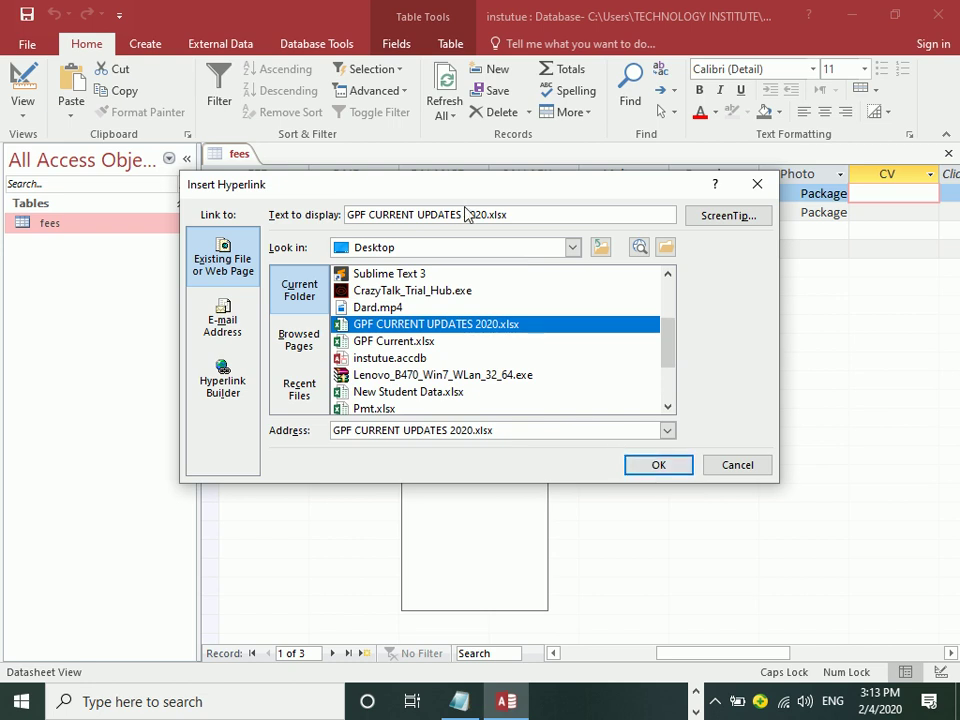
pyautogui.moveTo(488, 214); pyautogui.dragTo(324, 222)
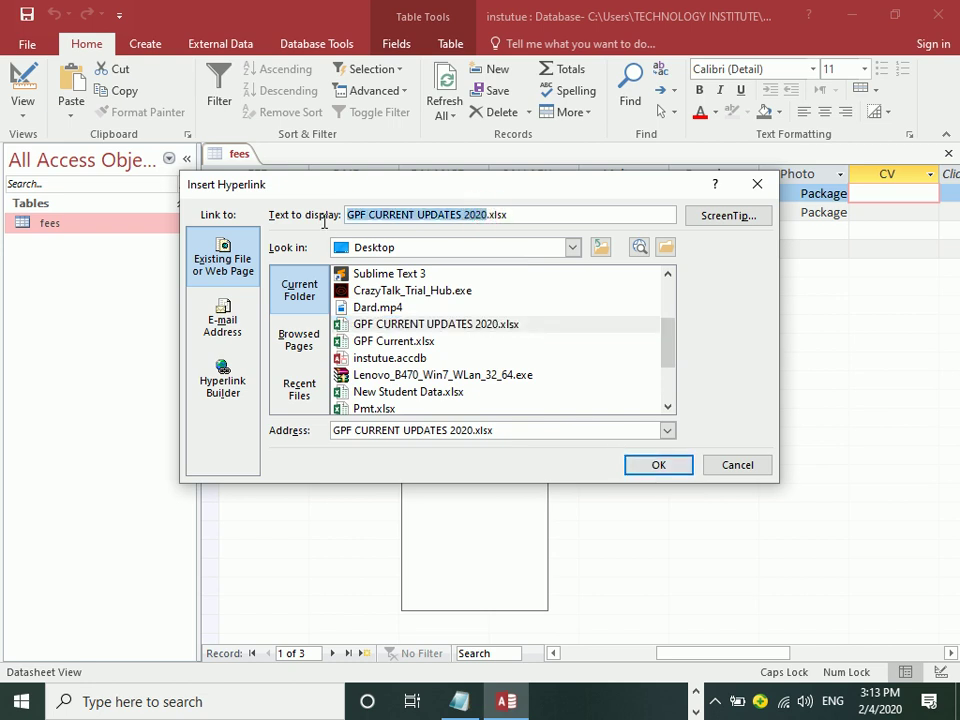
pyautogui.write('MY CV')
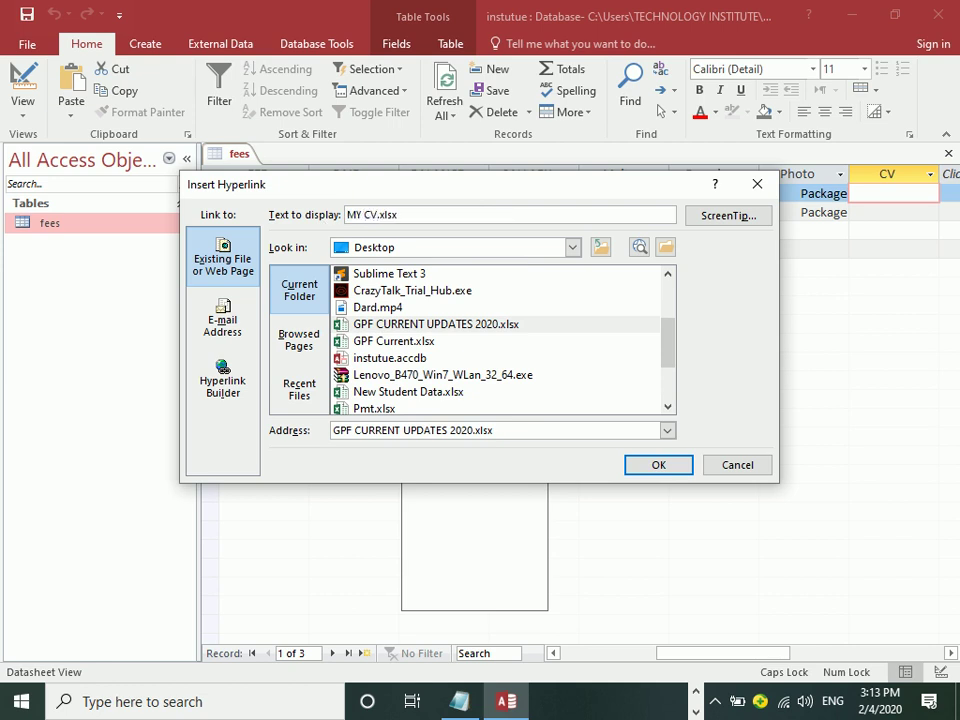
pyautogui.click(653, 468)
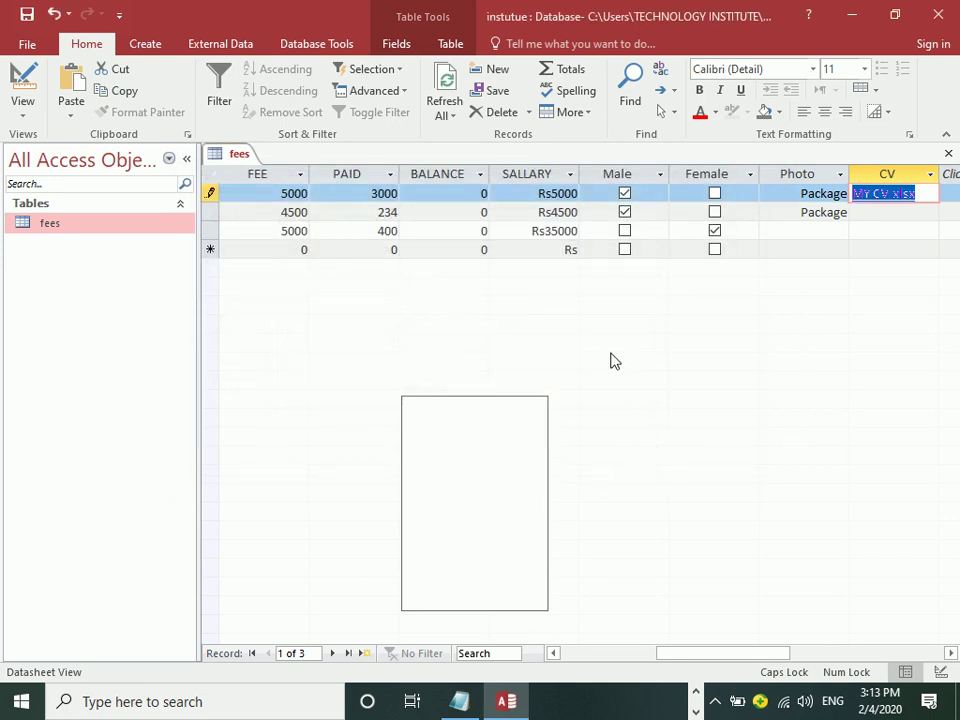
pyautogui.click(902, 213)
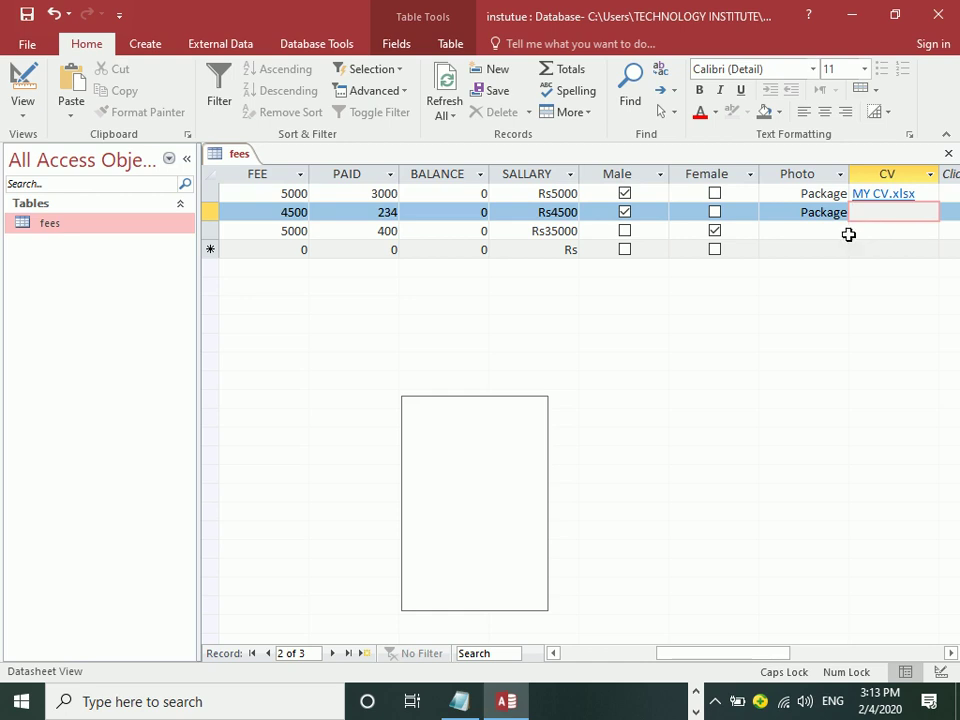
pyautogui.click(872, 193)
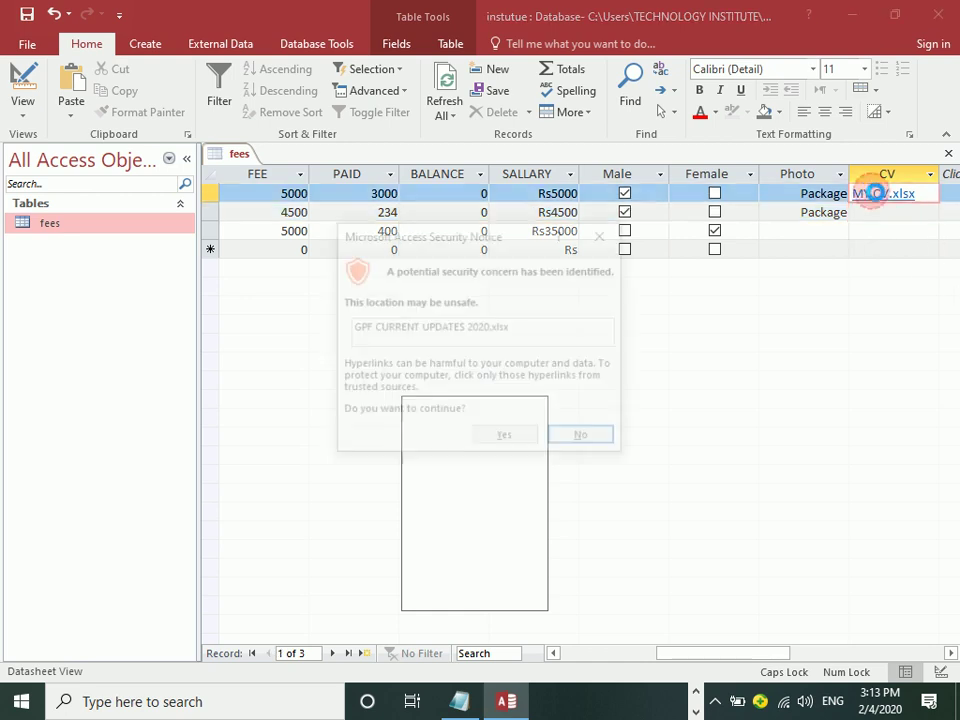
pyautogui.click(492, 440)
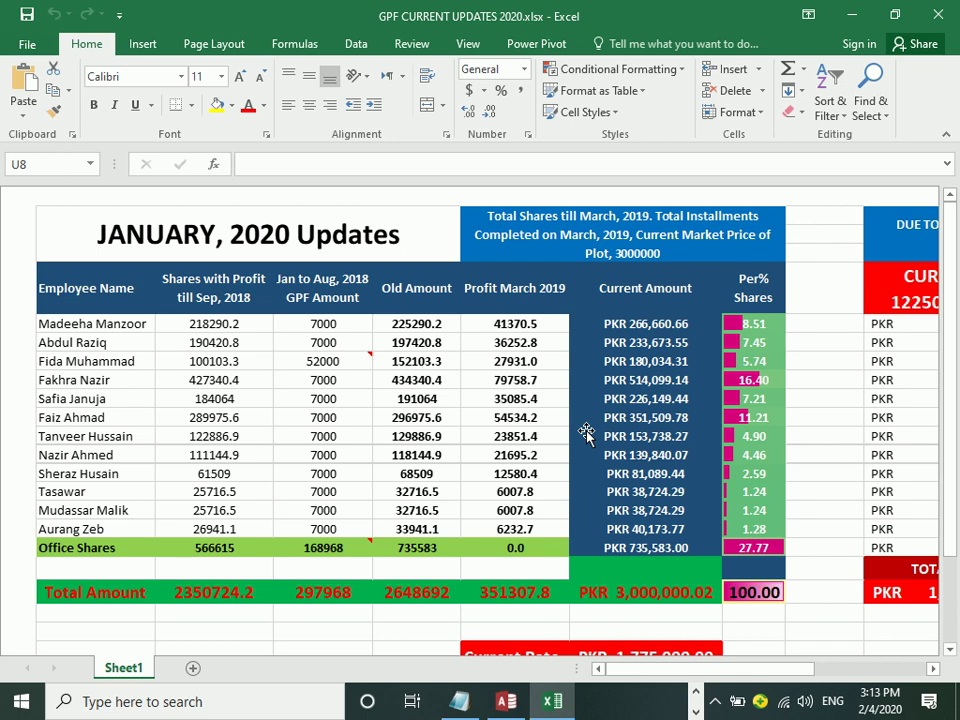
pyautogui.click(952, 12)
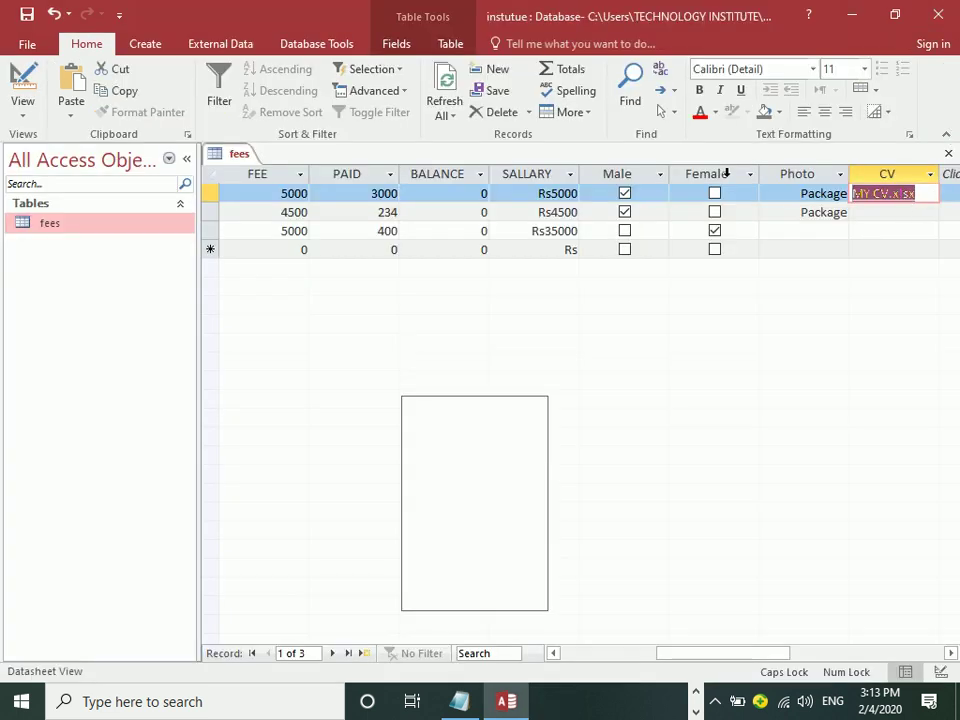
# Set record 2's CV hyperlink to point to Pmt.xlsx
pyautogui.click(888, 212)
pyautogui.rightClick(888, 214)
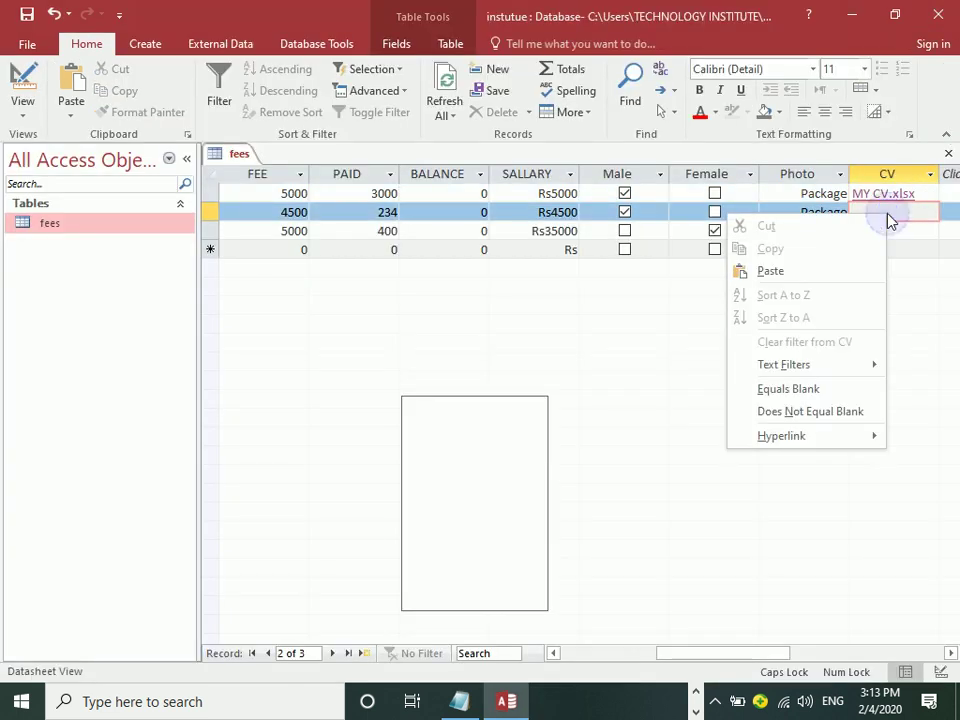
pyautogui.click(636, 437)
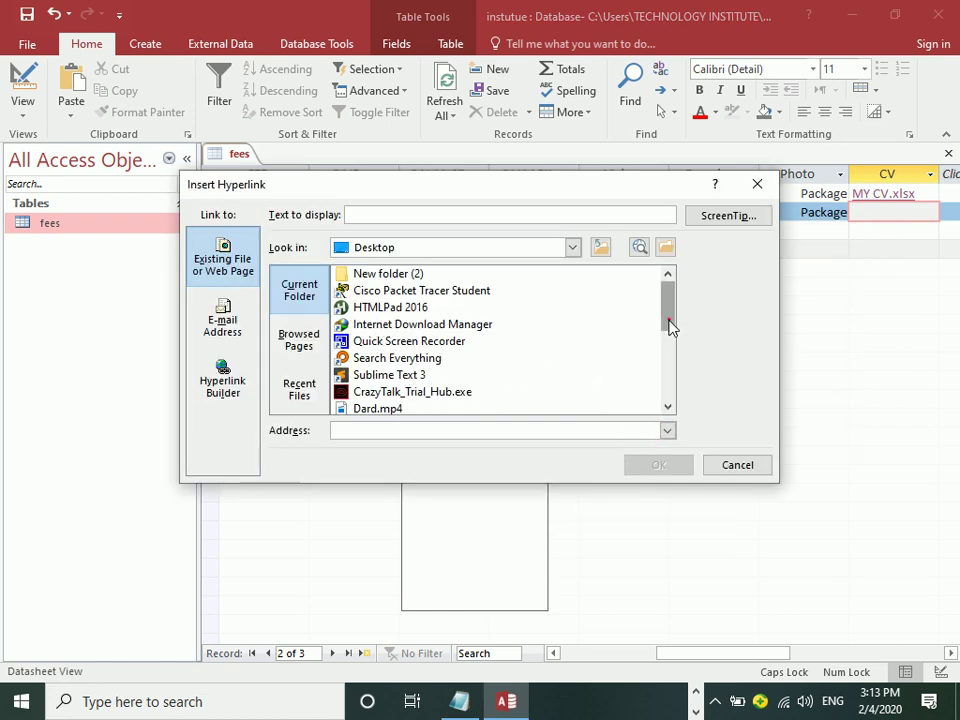
pyautogui.moveTo(671, 326); pyautogui.dragTo(677, 371)
pyautogui.click(370, 391)
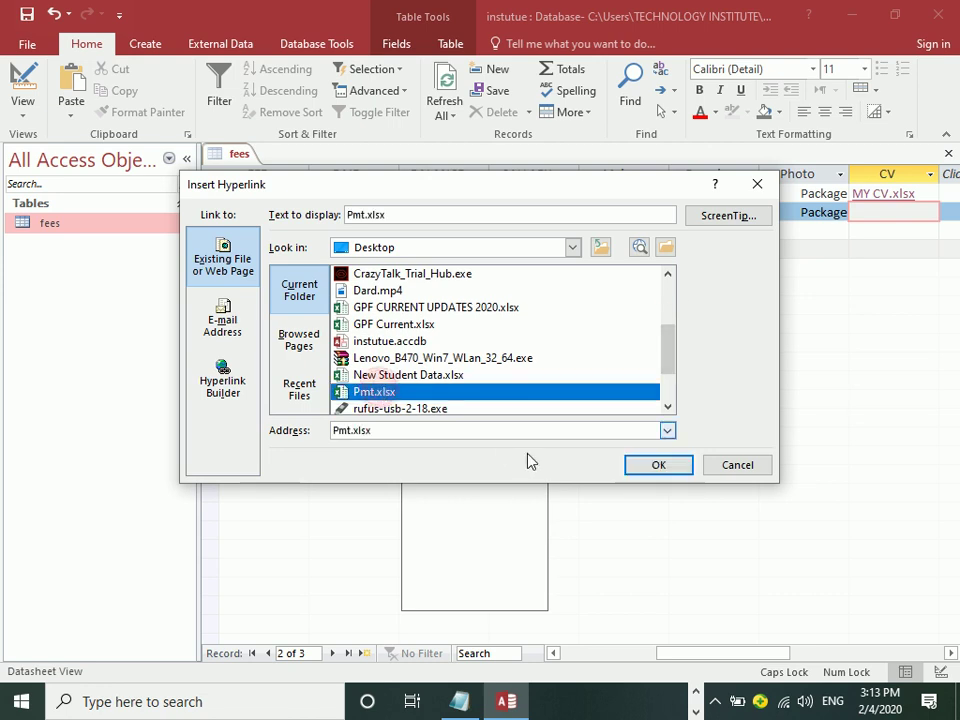
pyautogui.click(665, 466)
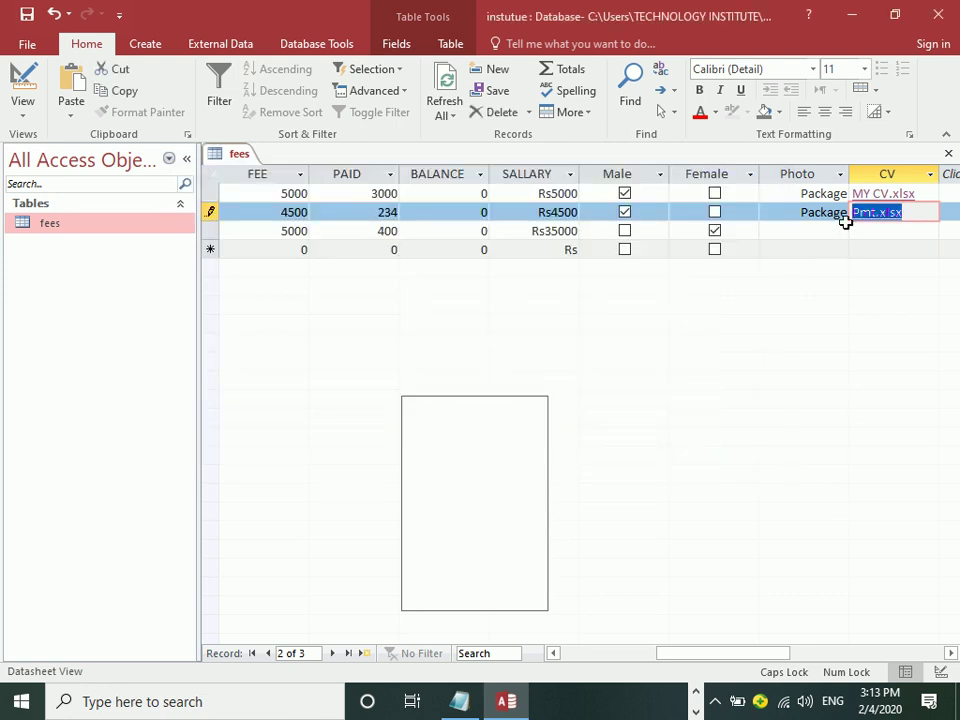
# Test the Pmt.xlsx link in Excel, then close the workbook without saving
pyautogui.click(866, 212)
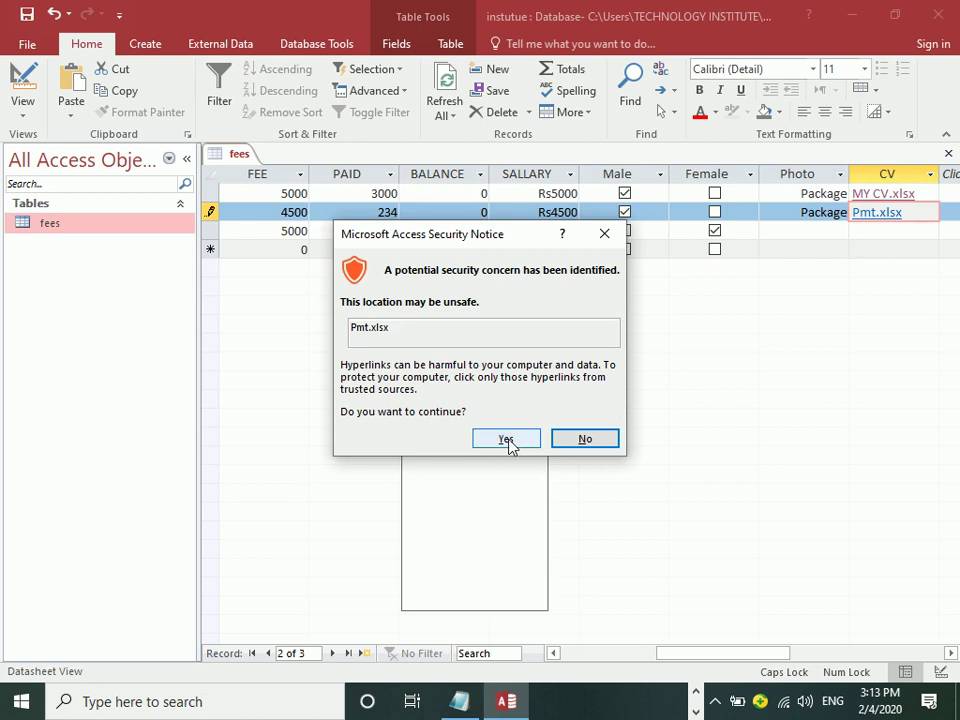
pyautogui.click(508, 442)
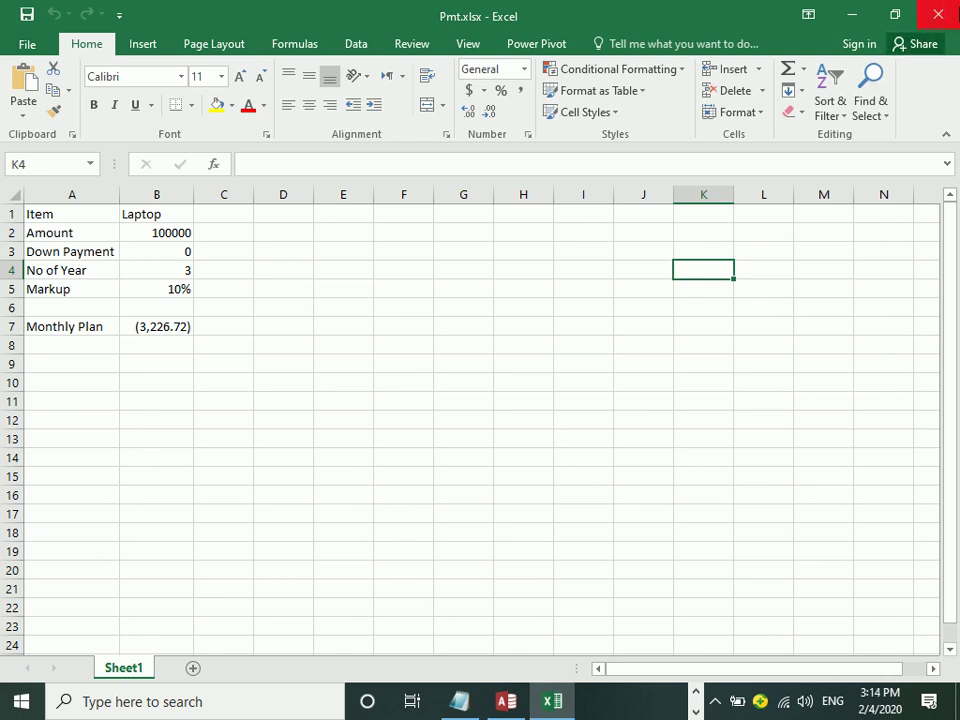
pyautogui.click(938, 14)
pyautogui.click(481, 373)
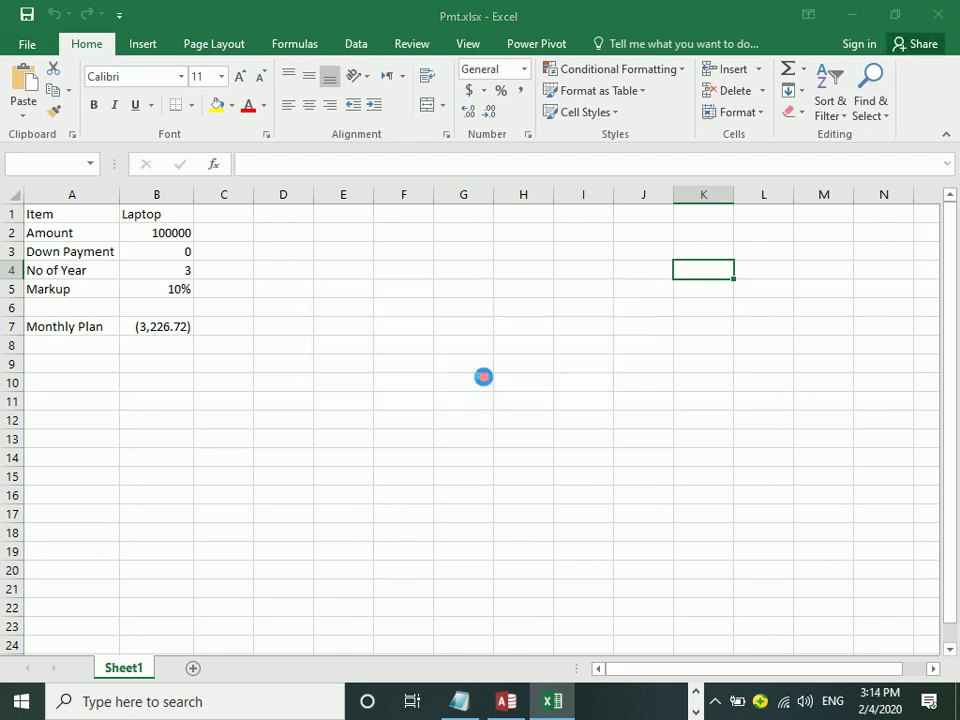
# Move from record 3 to the new blank record's Admission Date field
pyautogui.click(261, 236)
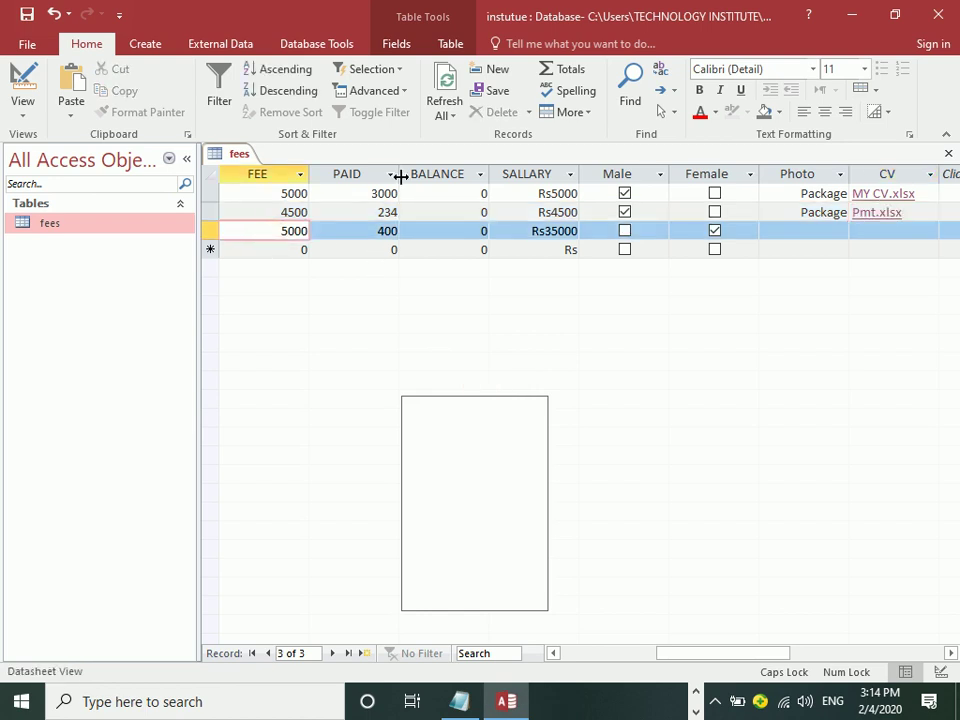
pyautogui.press('Home')
pyautogui.press('Left')
pyautogui.press('Left')
pyautogui.press('Left')
pyautogui.press('Right')
pyautogui.press('Down')
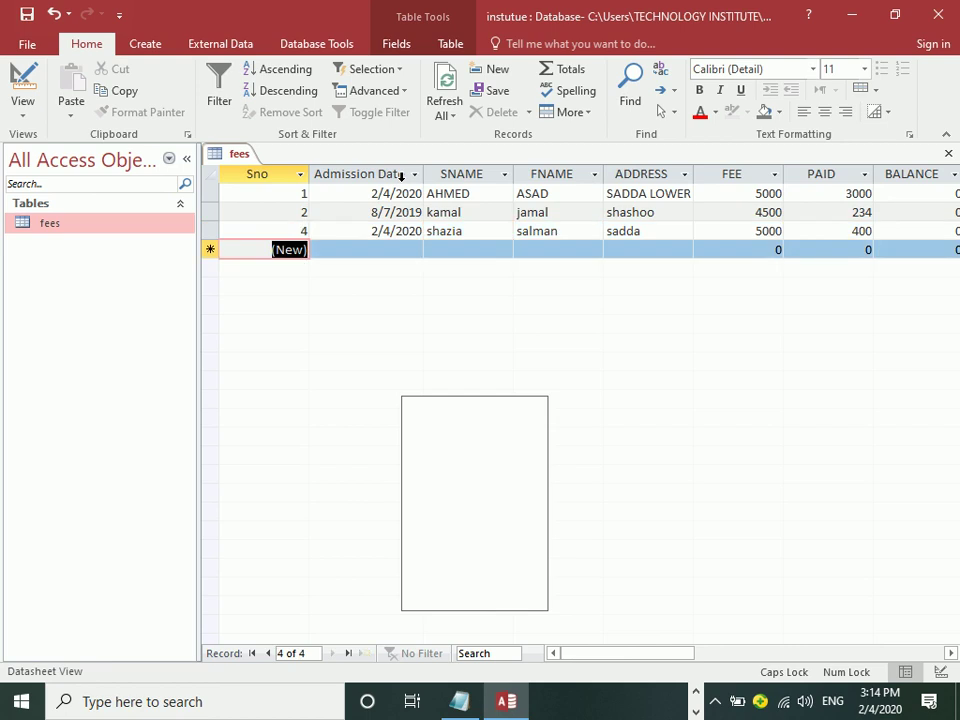
pyautogui.press('Right')
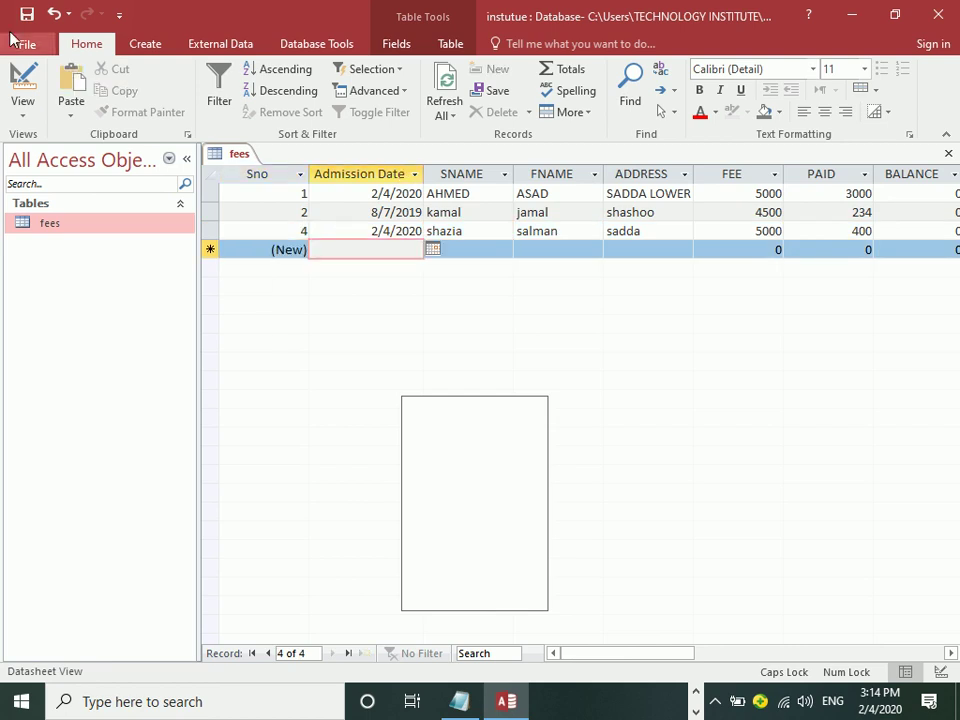
# In Design view, add a PHOTO field below CV with the Attachment data type
pyautogui.click(22, 88)
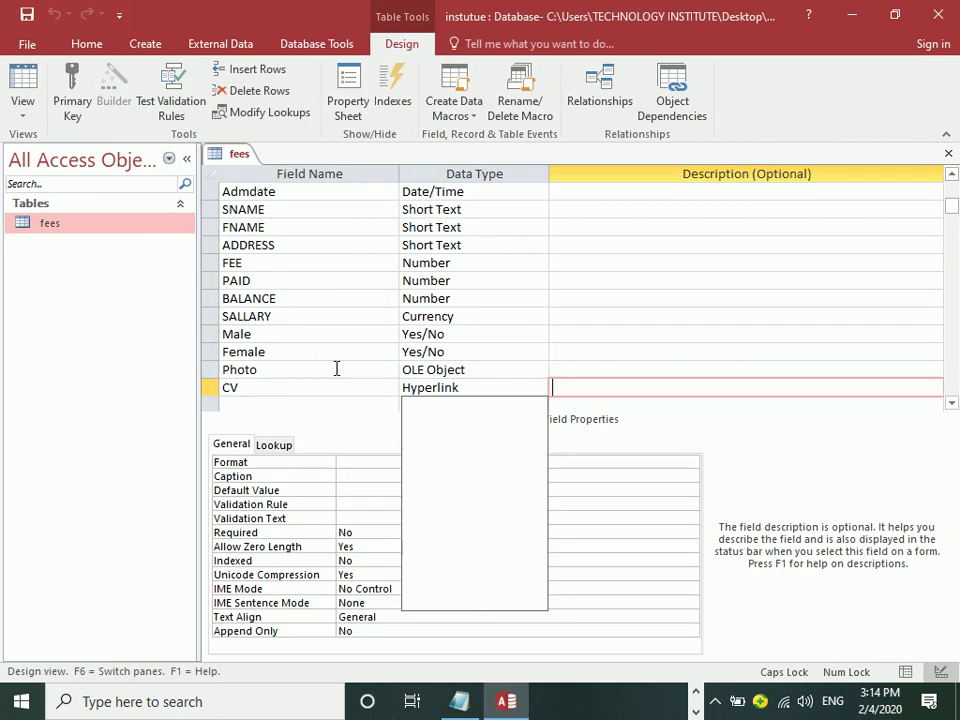
pyautogui.click(488, 369)
pyautogui.click(520, 388)
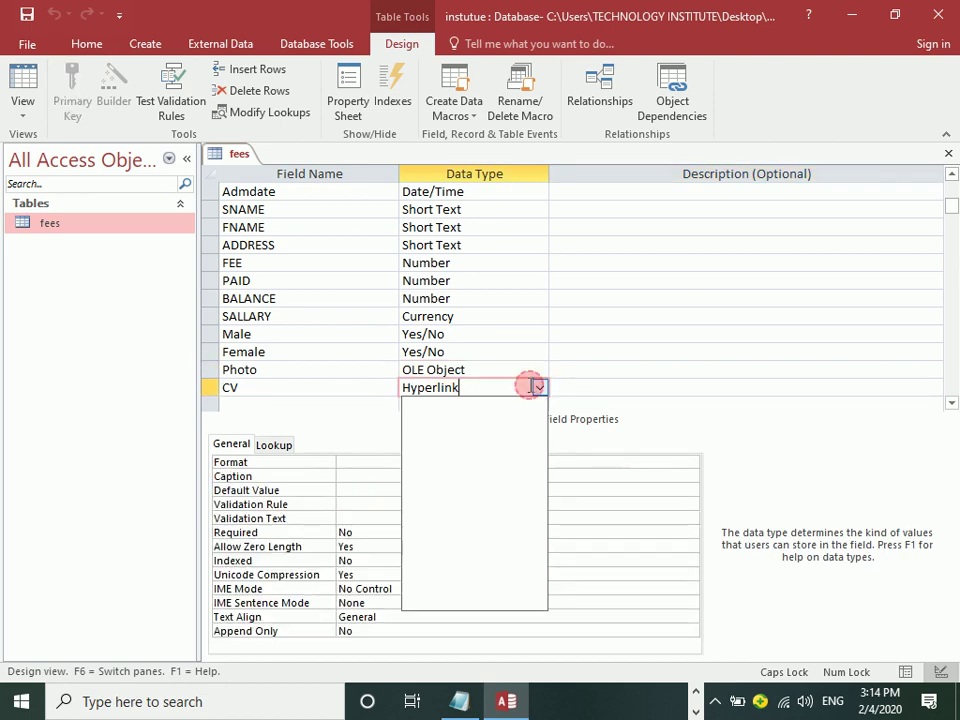
pyautogui.click(274, 403)
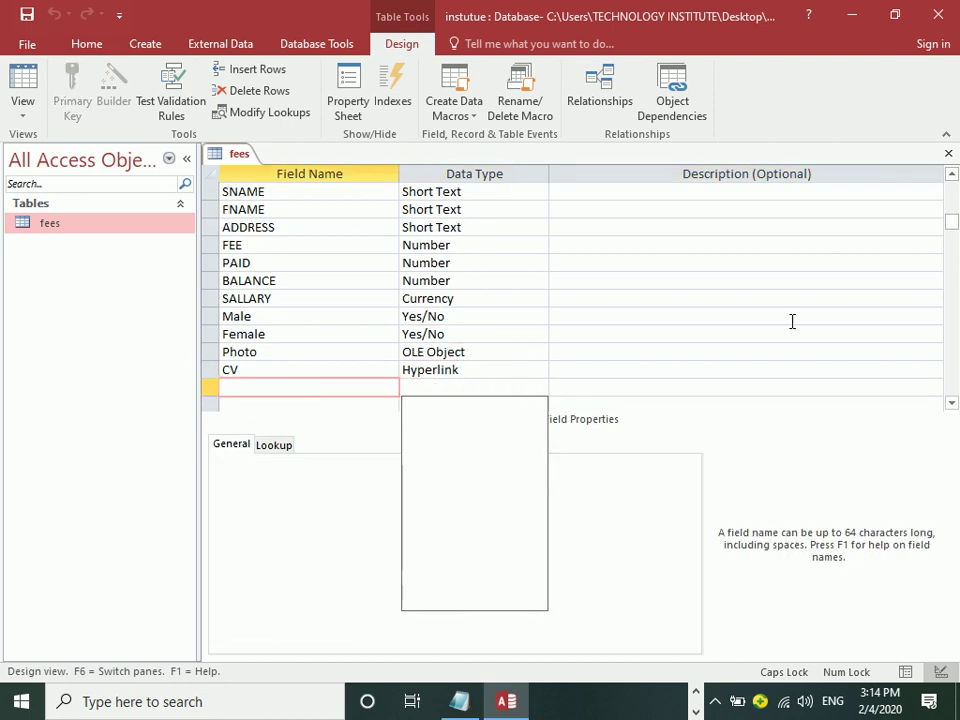
pyautogui.write('IM')
pyautogui.press('Tab')
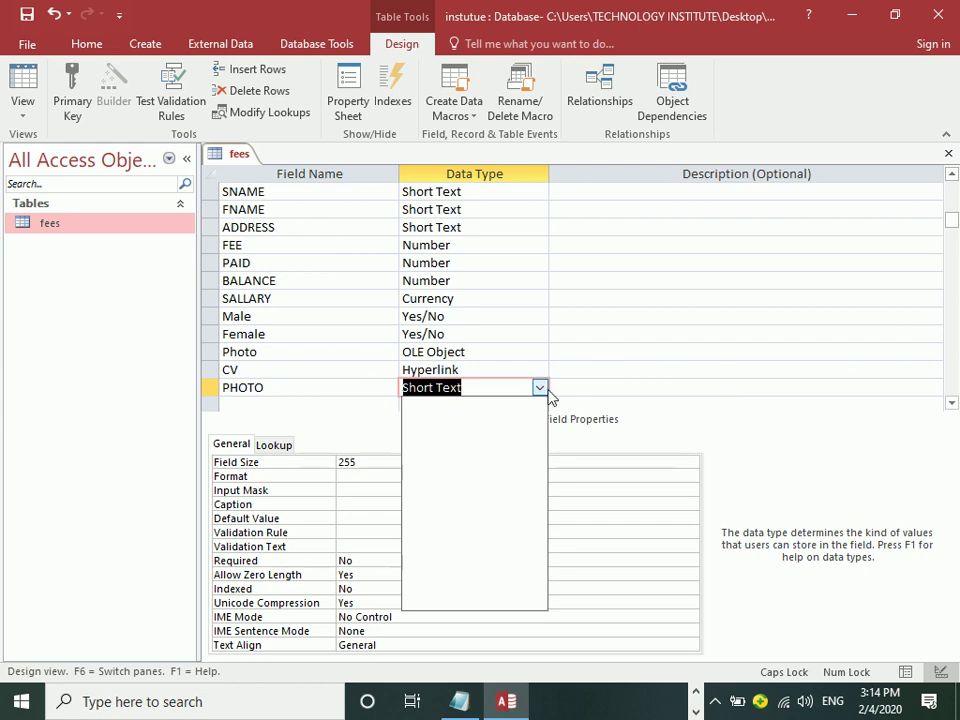
pyautogui.click(540, 387)
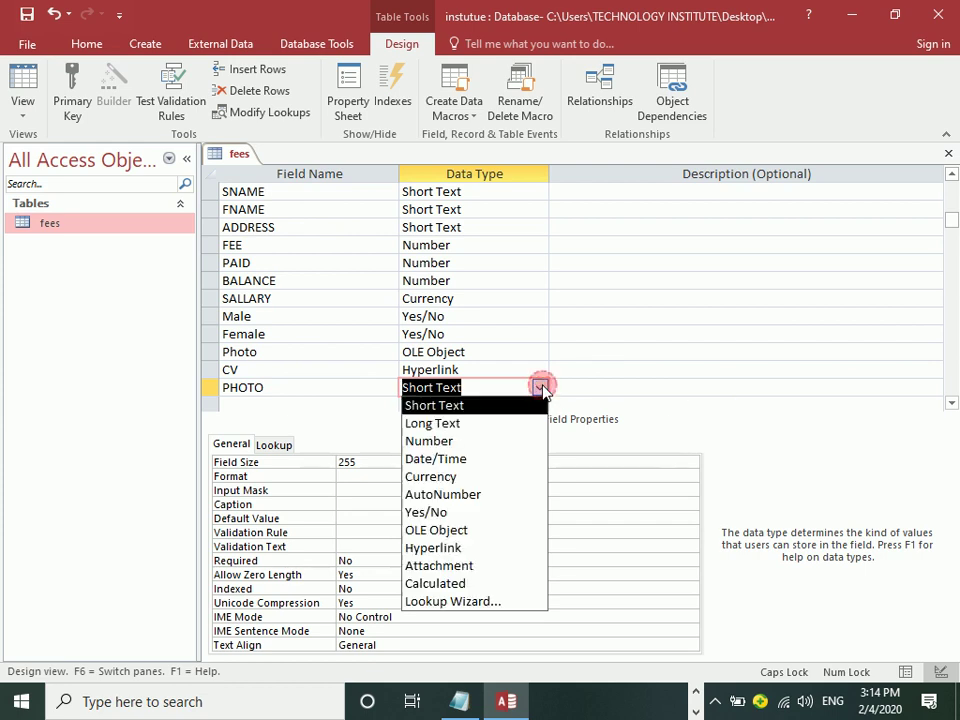
pyautogui.click(440, 566)
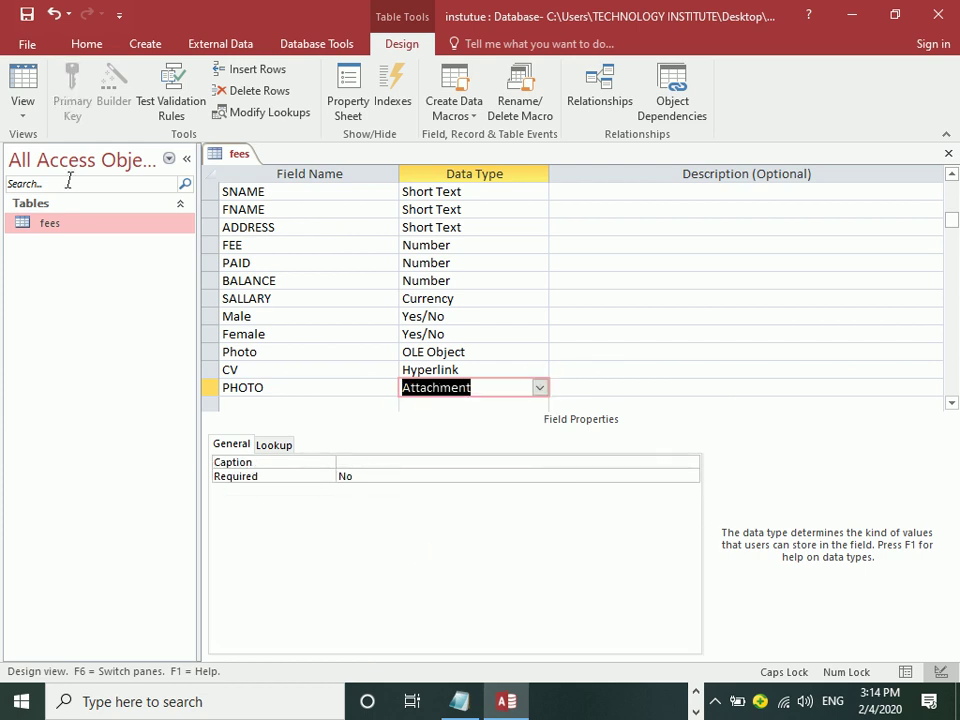
# Rename the duplicate field to PHOTOS, save the table, and return to Datasheet view
pyautogui.click(28, 12)
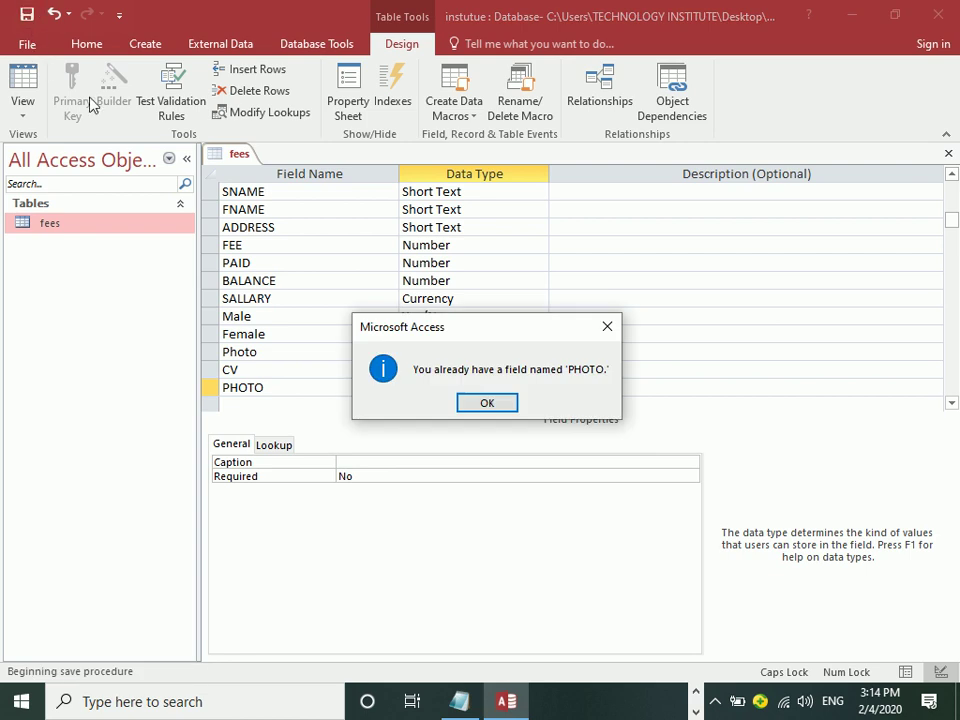
pyautogui.click(490, 405)
pyautogui.click(302, 387)
pyautogui.write('S')
pyautogui.press('Tab')
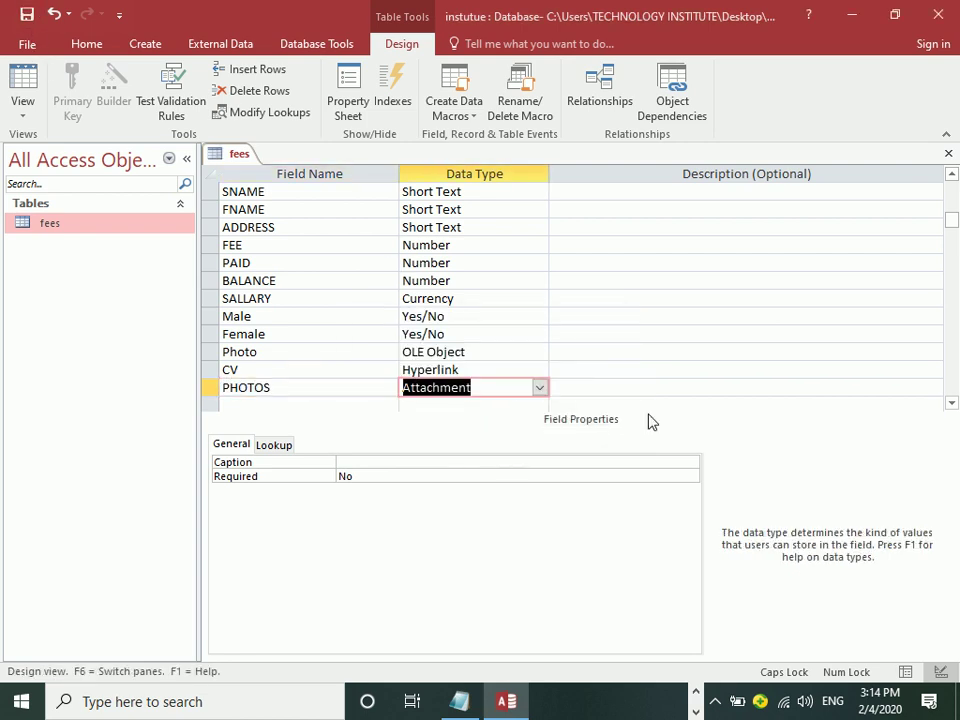
pyautogui.click(25, 12)
pyautogui.click(20, 90)
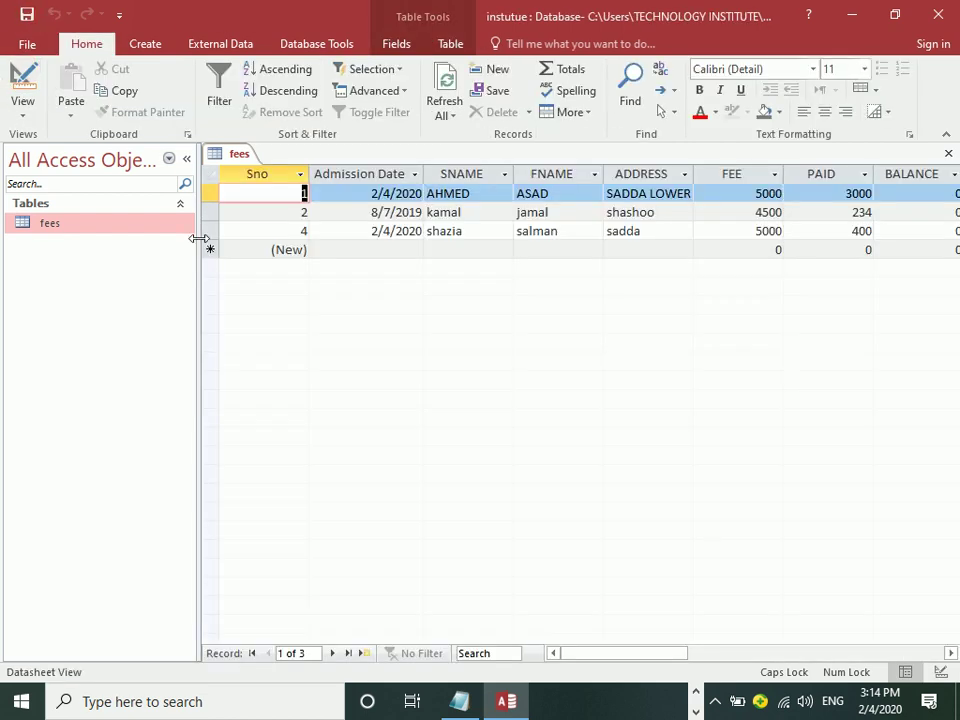
# Attach the avi-richards jpg from Downloads to record 1's PHOTOS field
pyautogui.moveTo(636, 653); pyautogui.dragTo(808, 636)
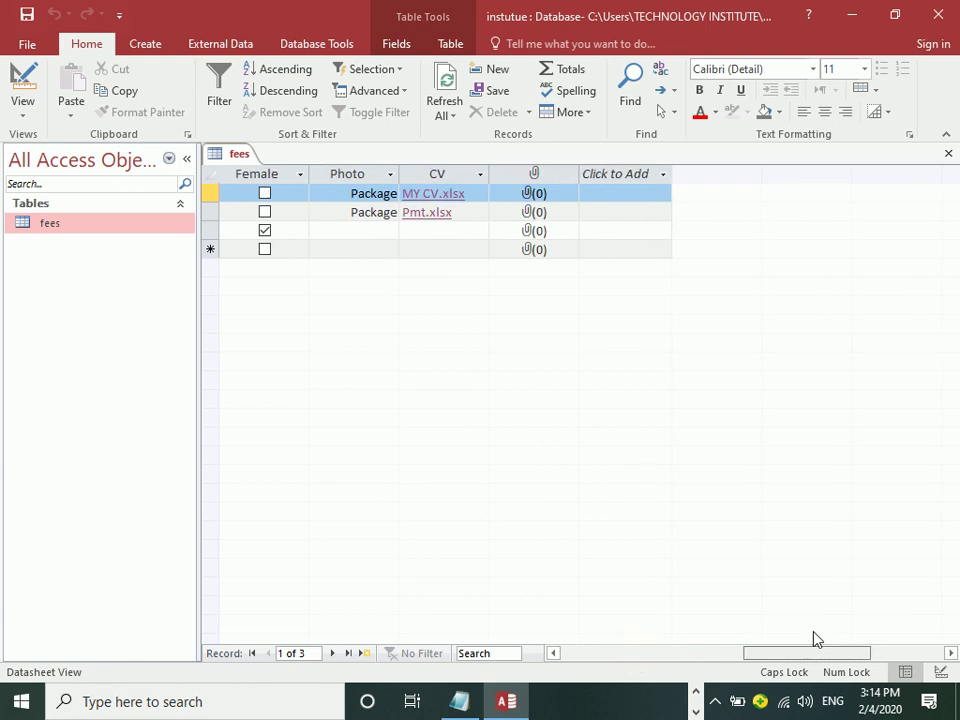
pyautogui.doubleClick(534, 195)
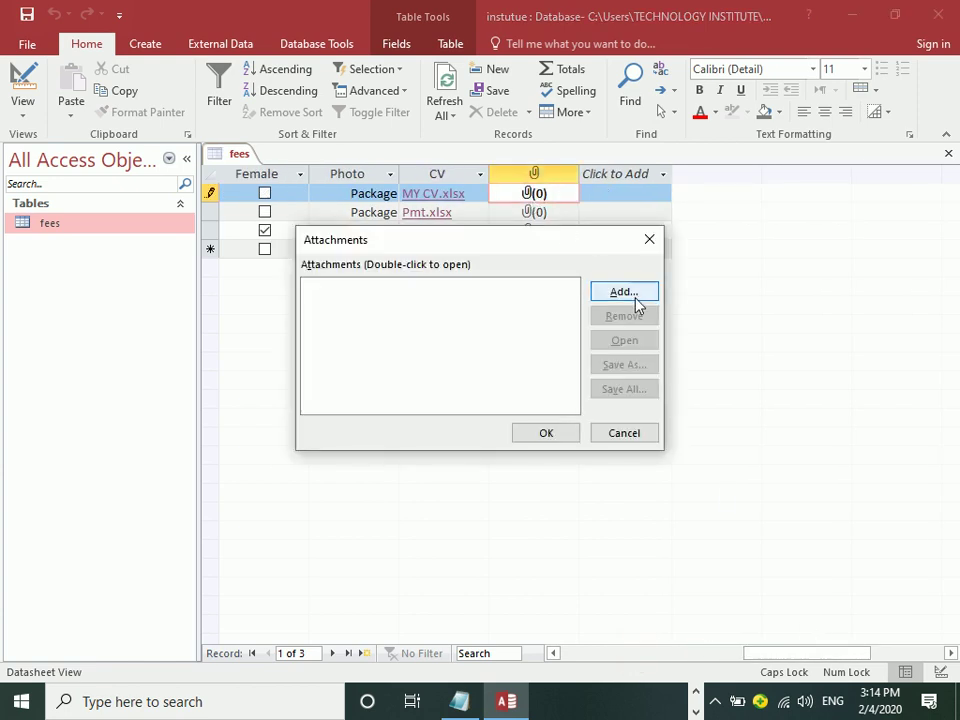
pyautogui.click(636, 304)
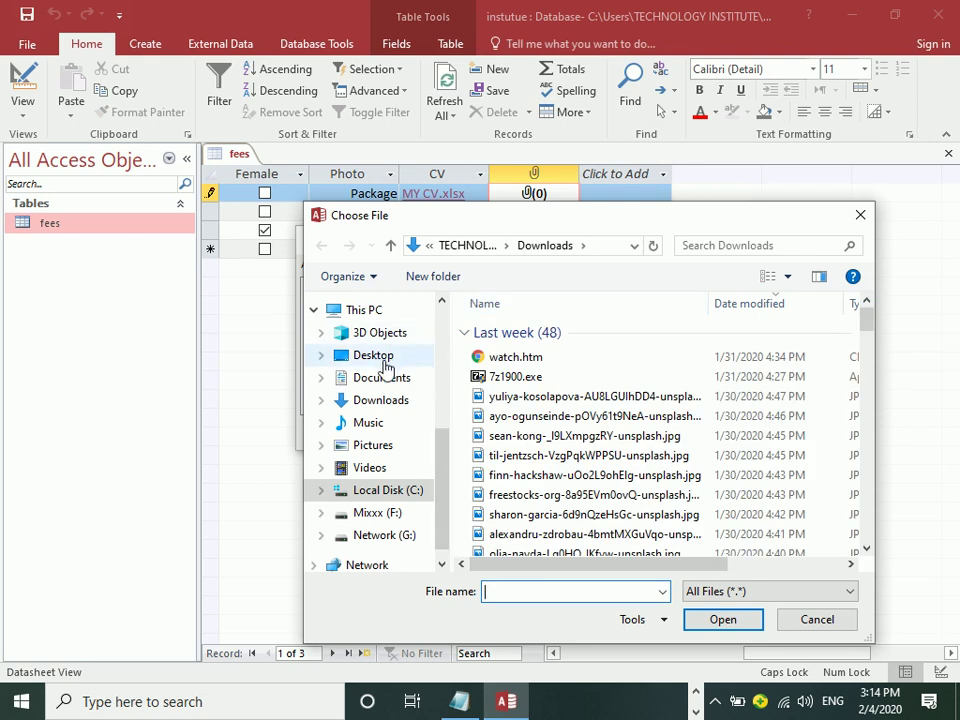
pyautogui.click(381, 401)
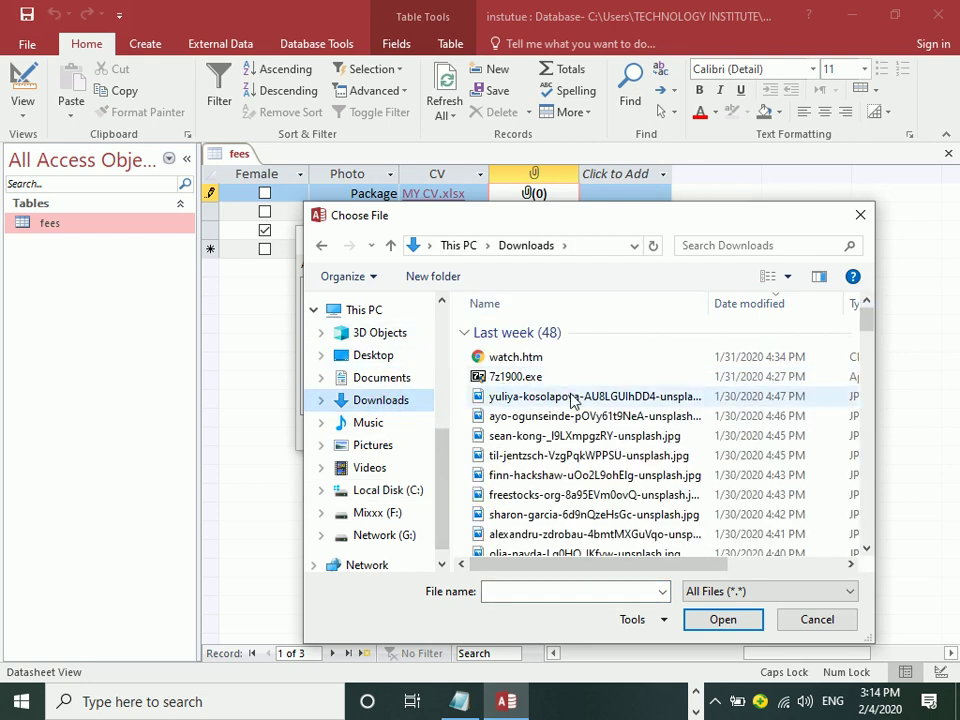
pyautogui.click(819, 276)
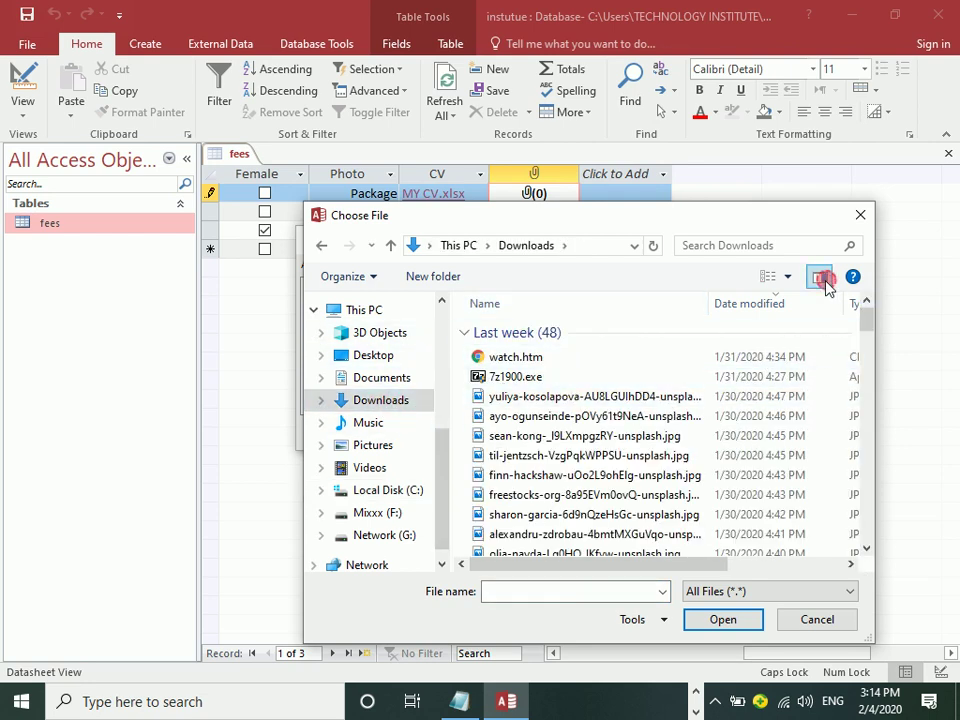
pyautogui.click(789, 277)
pyautogui.click(845, 181)
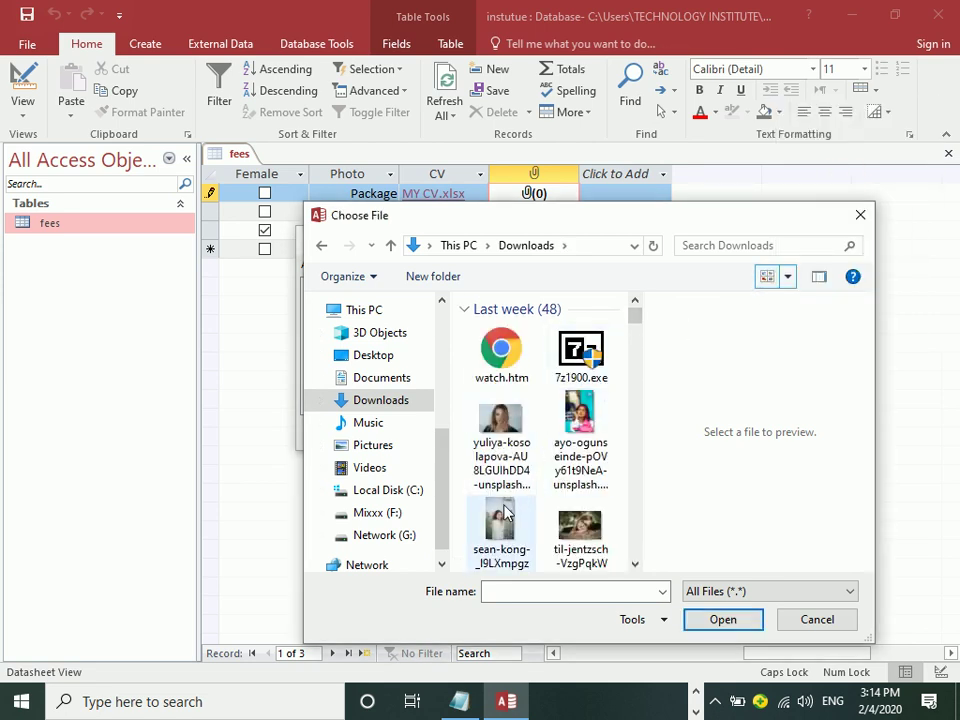
pyautogui.moveTo(635, 316)
pyautogui.mouseDown()
pyautogui.moveTo(640, 368)
pyautogui.moveTo(639, 358)
pyautogui.mouseUp()
pyautogui.click(510, 448)
pyautogui.doubleClick(510, 448)
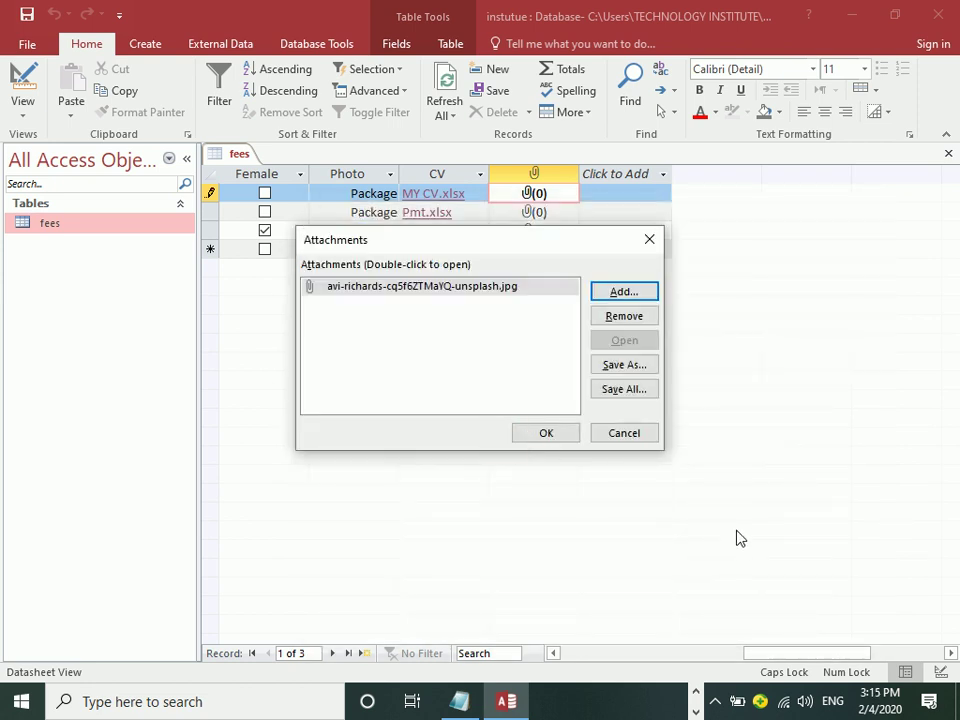
pyautogui.click(543, 432)
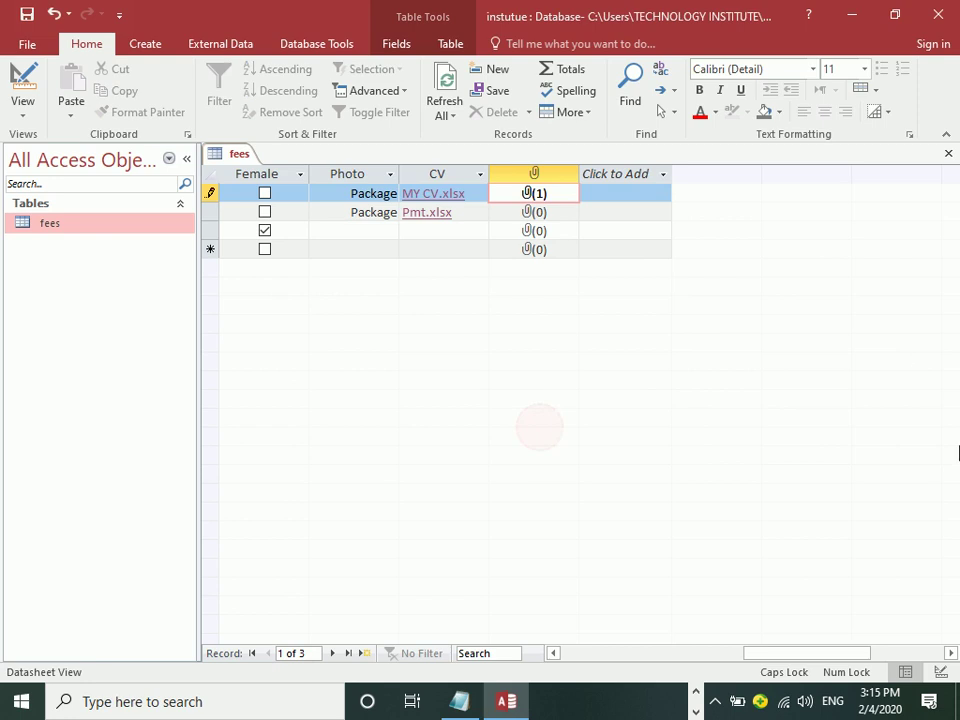
# Reopen record 1's attachments list twice to verify the image is there
pyautogui.doubleClick(529, 195)
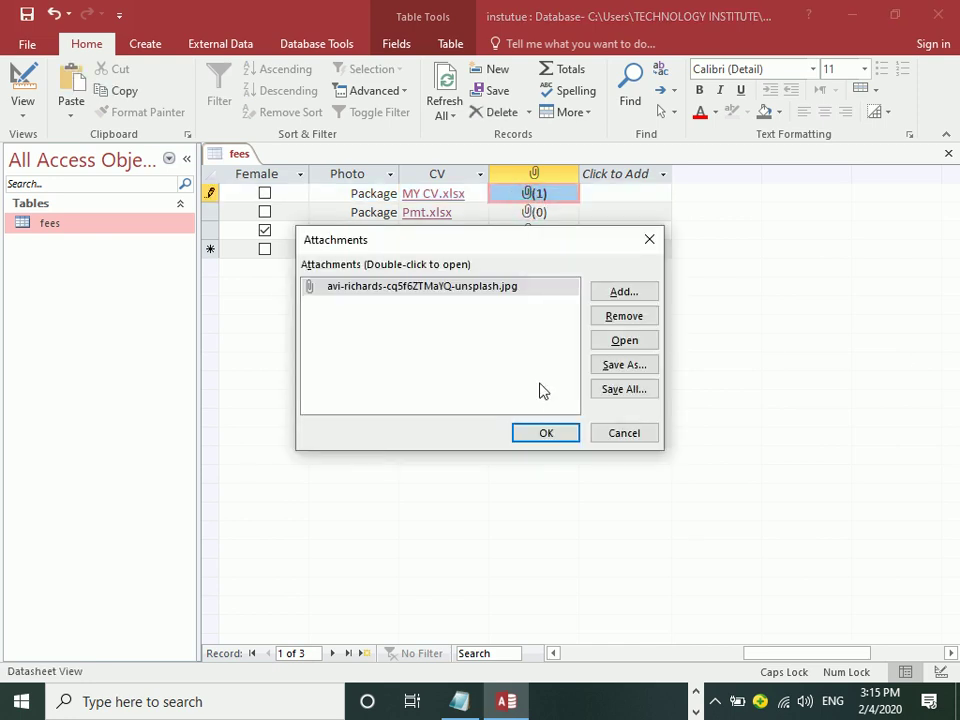
pyautogui.click(547, 433)
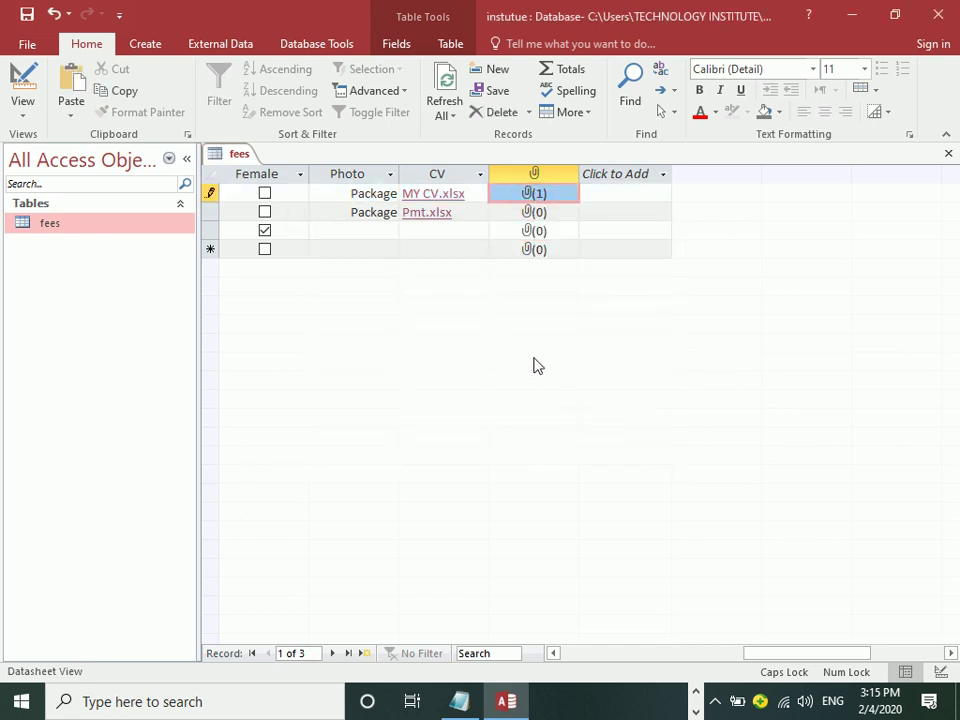
pyautogui.doubleClick(532, 197)
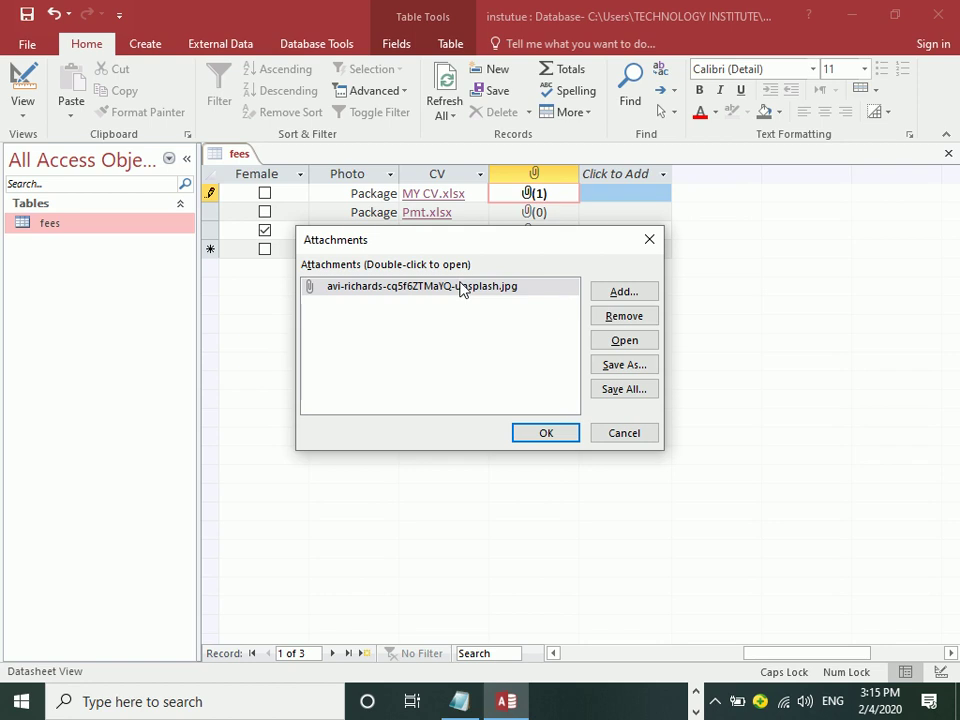
pyautogui.click(544, 437)
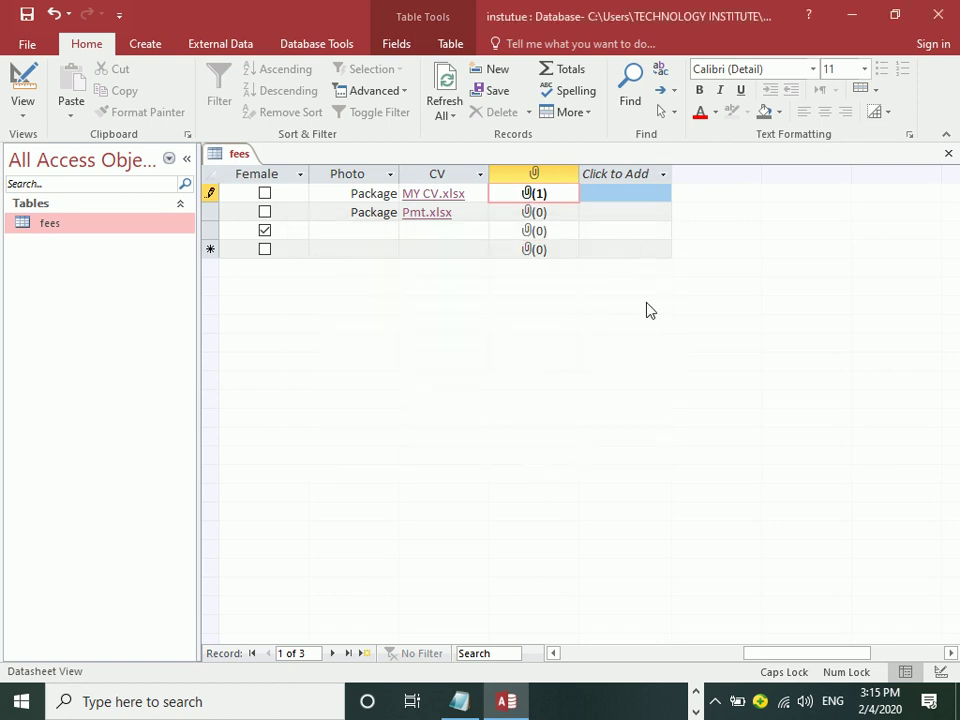
pyautogui.click(147, 48)
pyautogui.click(322, 100)
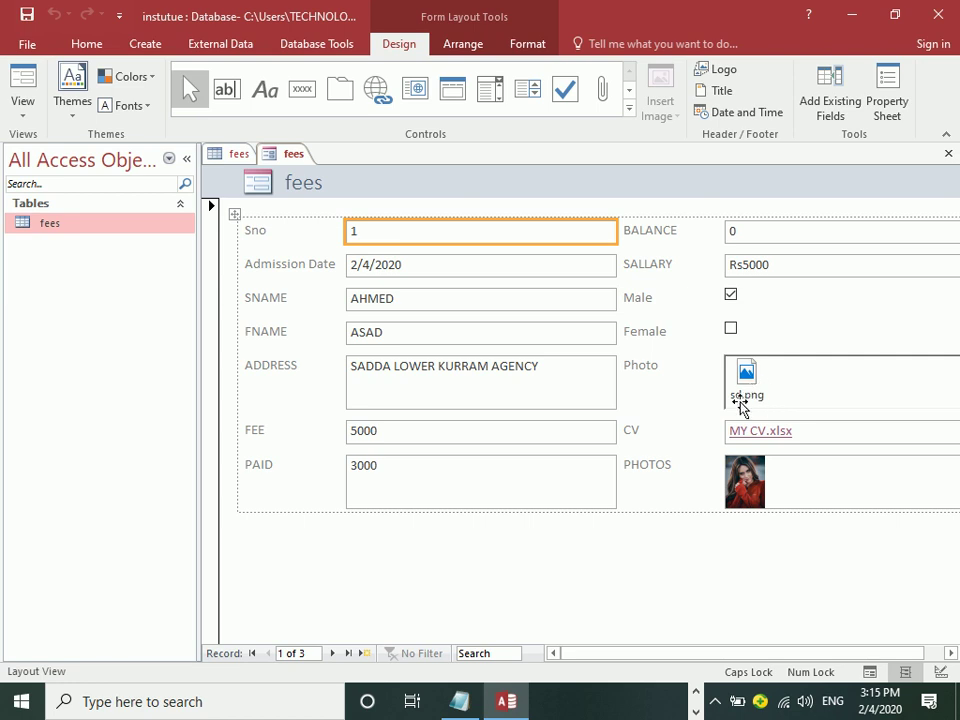
pyautogui.click(948, 153)
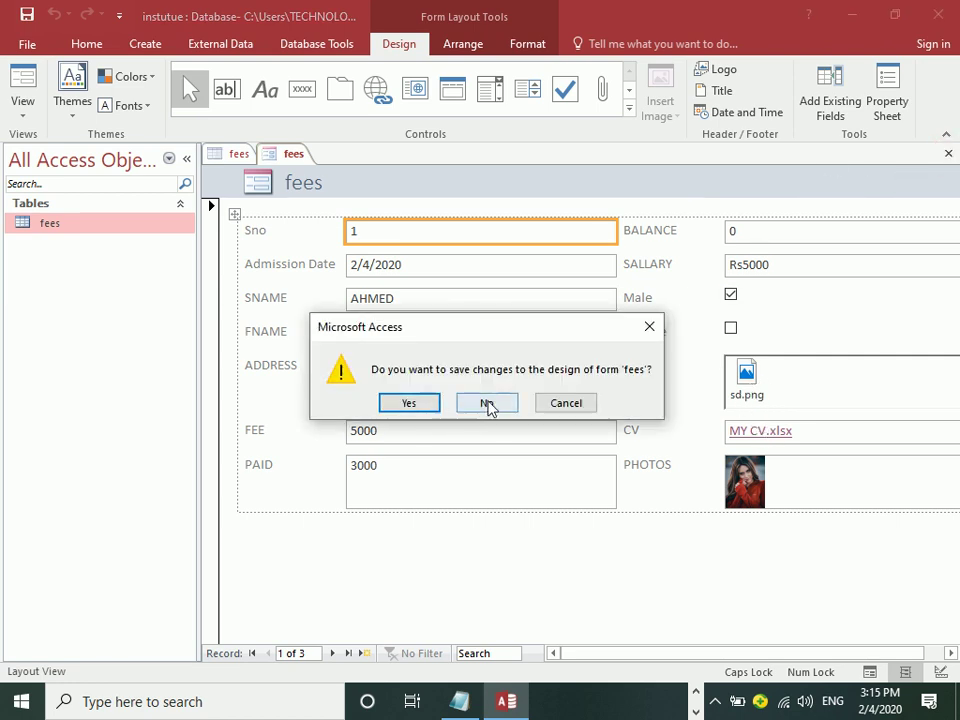
pyautogui.click(489, 404)
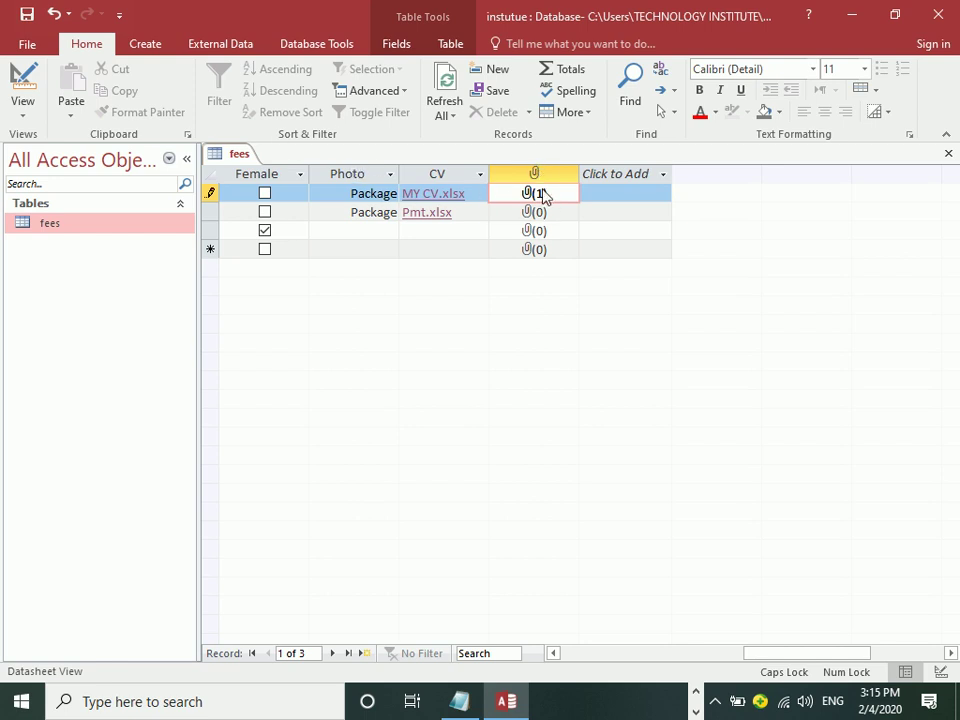
# Give the PHOTOS field the caption PHOTOS in Design view
pyautogui.click(21, 76)
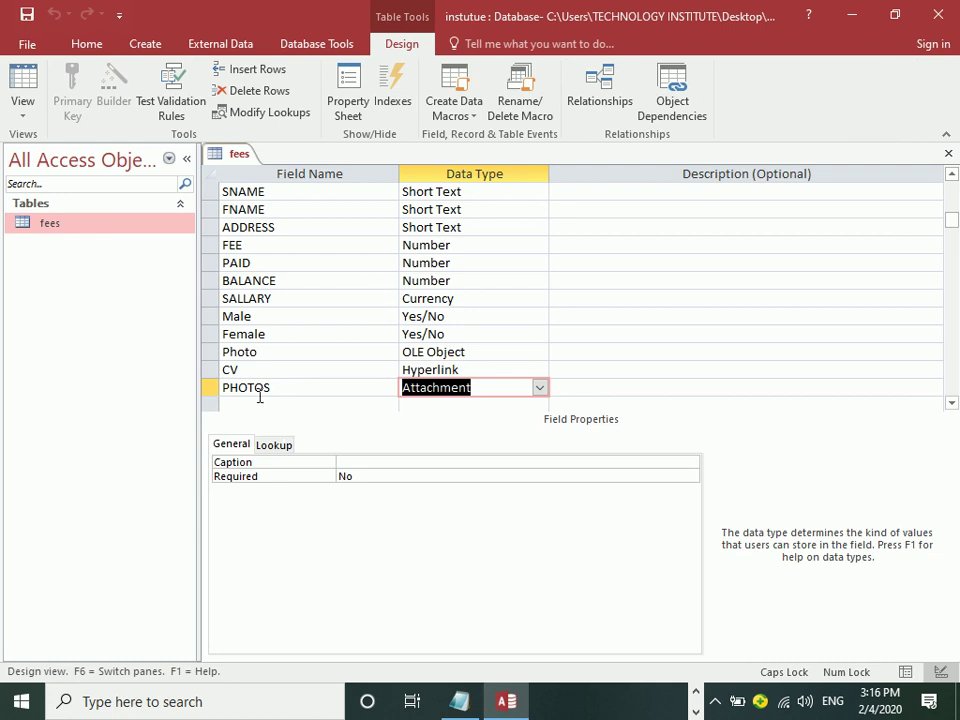
pyautogui.click(299, 387)
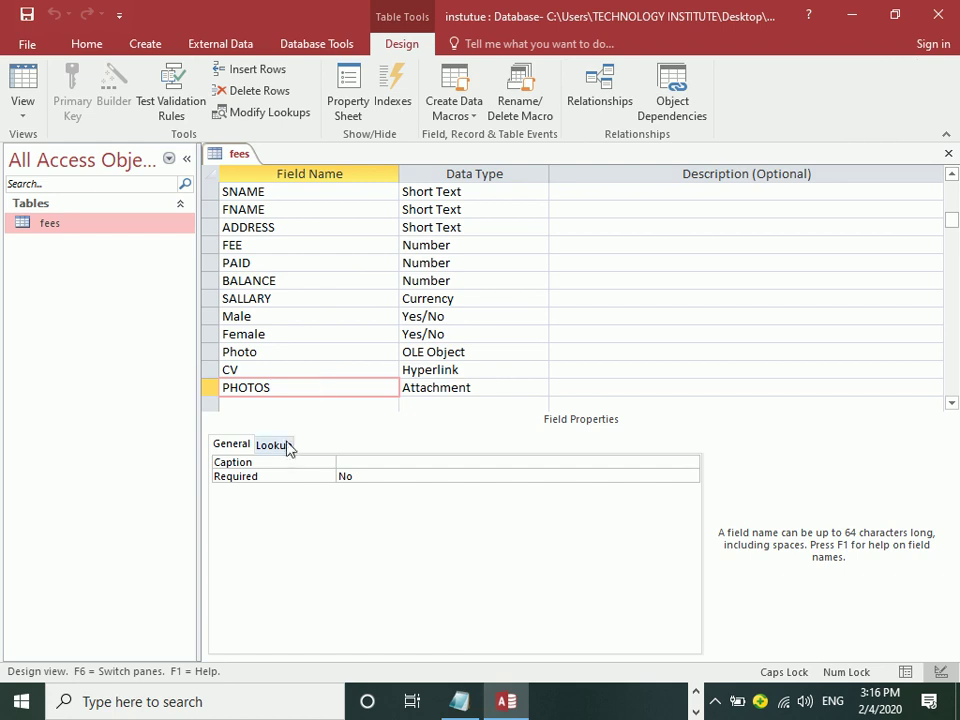
pyautogui.click(364, 463)
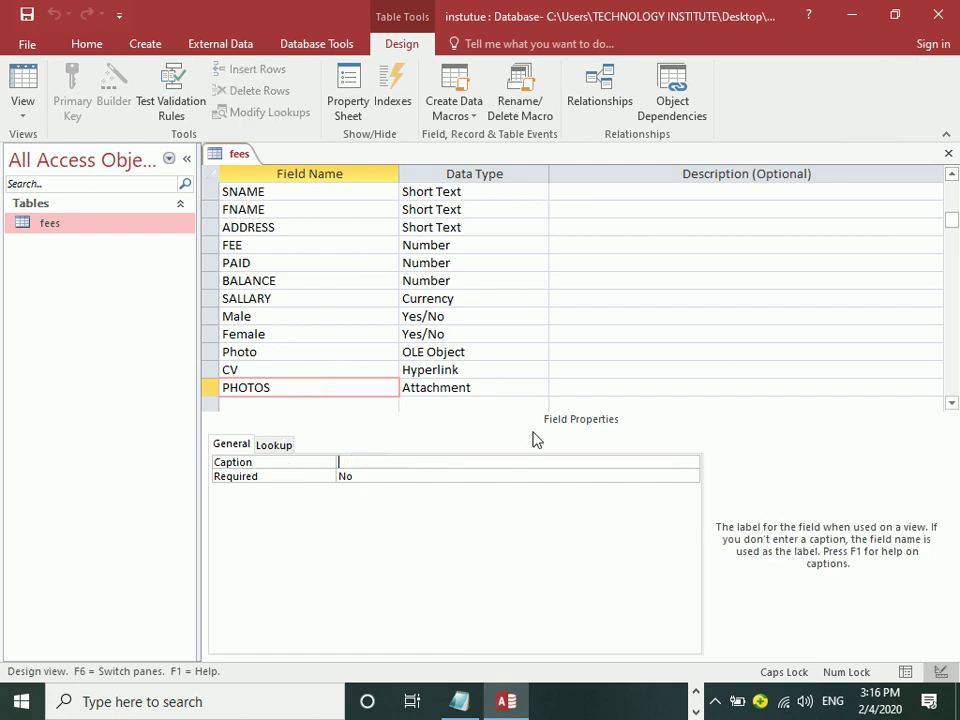
pyautogui.write('PHOTOS')
pyautogui.press('Return')
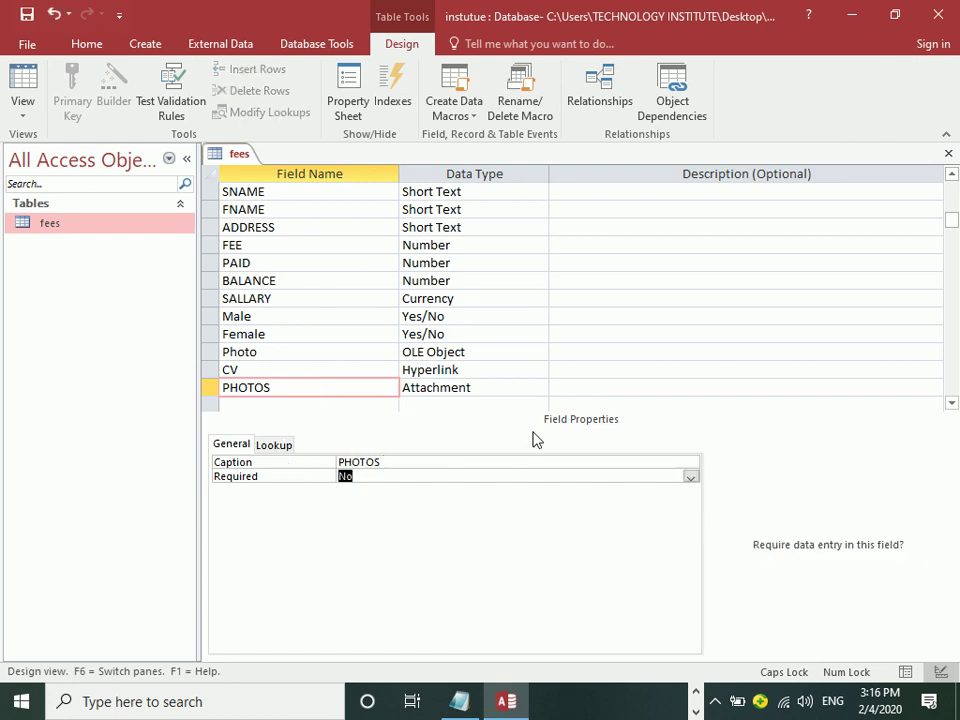
# Check the PHOTOS column heading in Datasheet view, then return to Design view
pyautogui.click(25, 15)
pyautogui.click(22, 88)
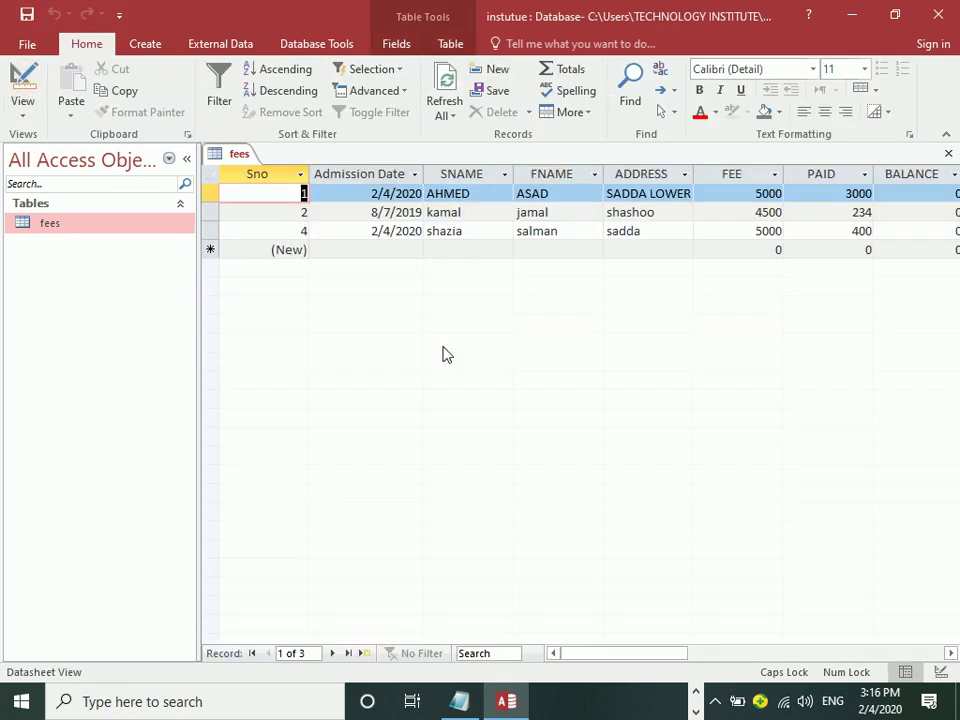
pyautogui.moveTo(575, 658); pyautogui.dragTo(755, 652)
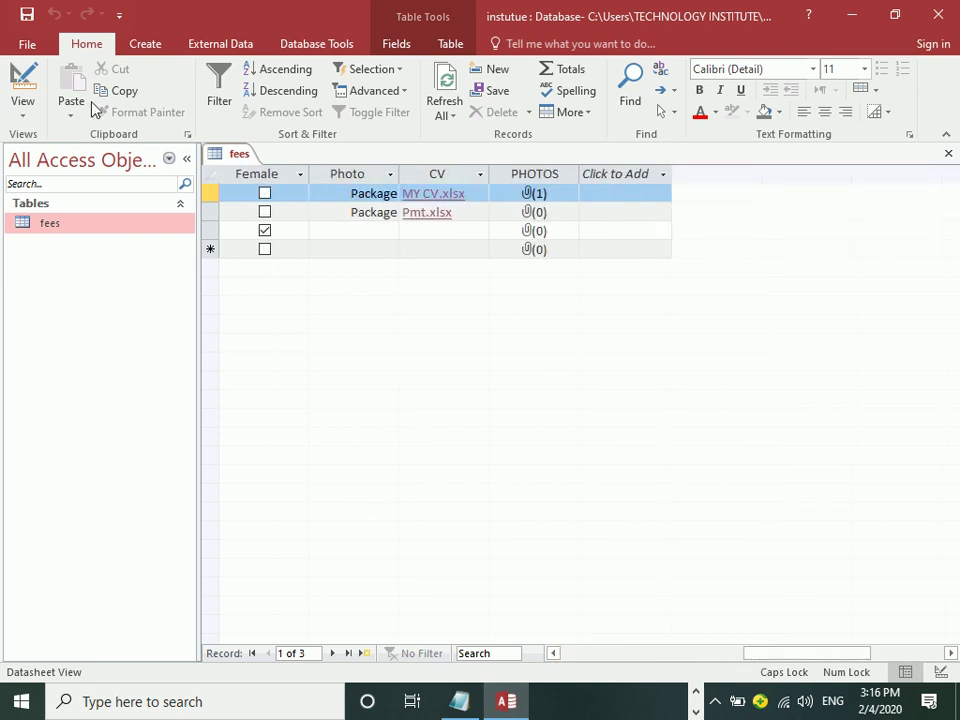
pyautogui.click(30, 80)
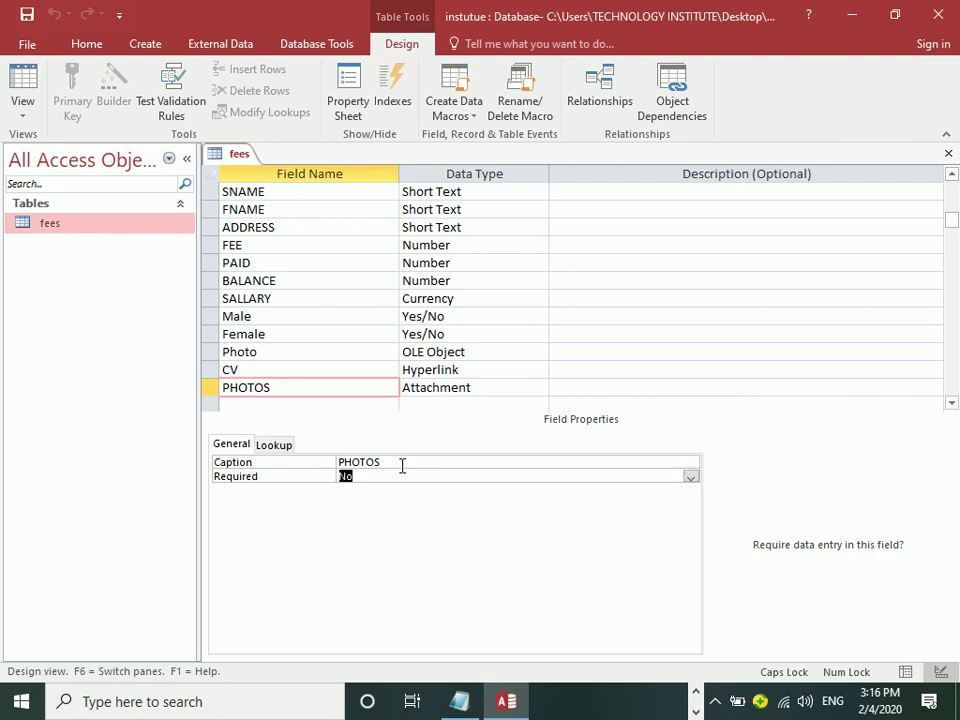
pyautogui.click(281, 465)
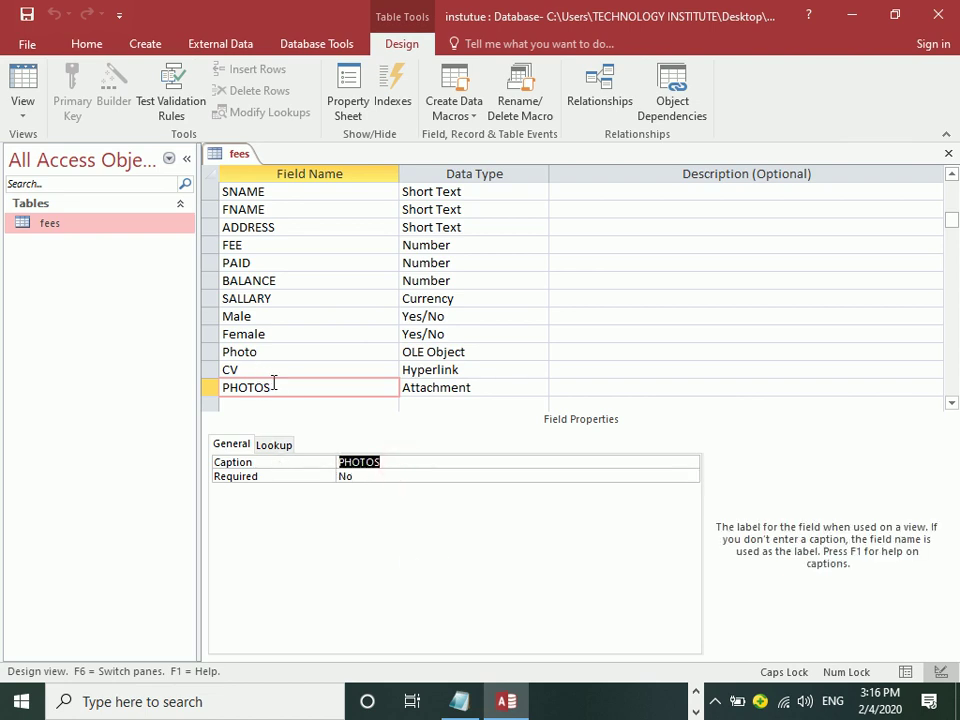
pyautogui.click(487, 389)
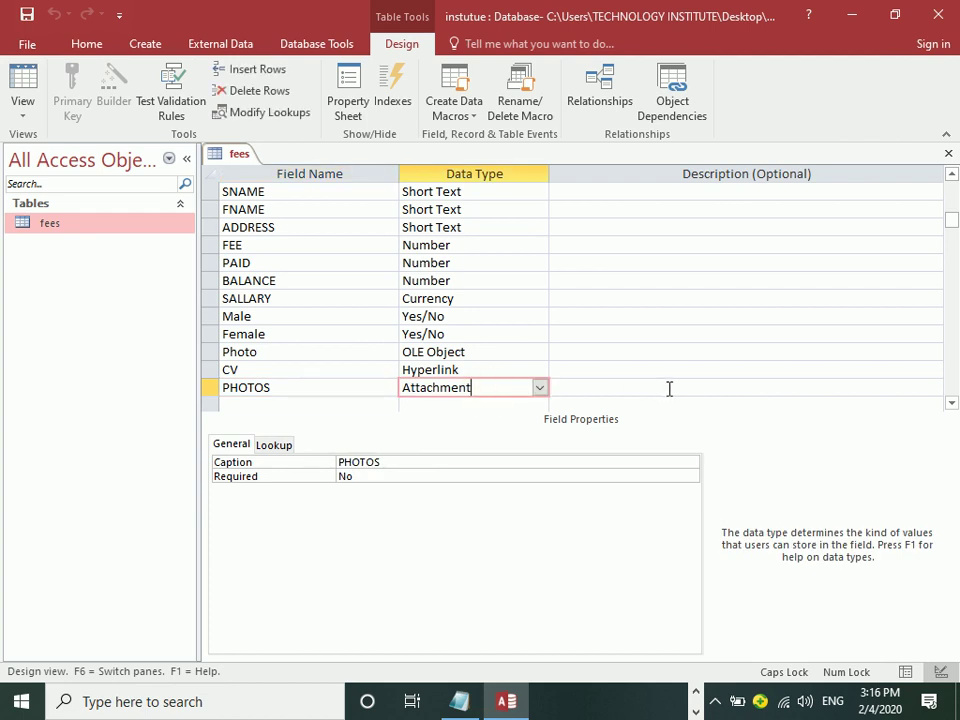
# Review the data type list, keep PHOTOS as Attachment, and return to Datasheet view
pyautogui.click(540, 388)
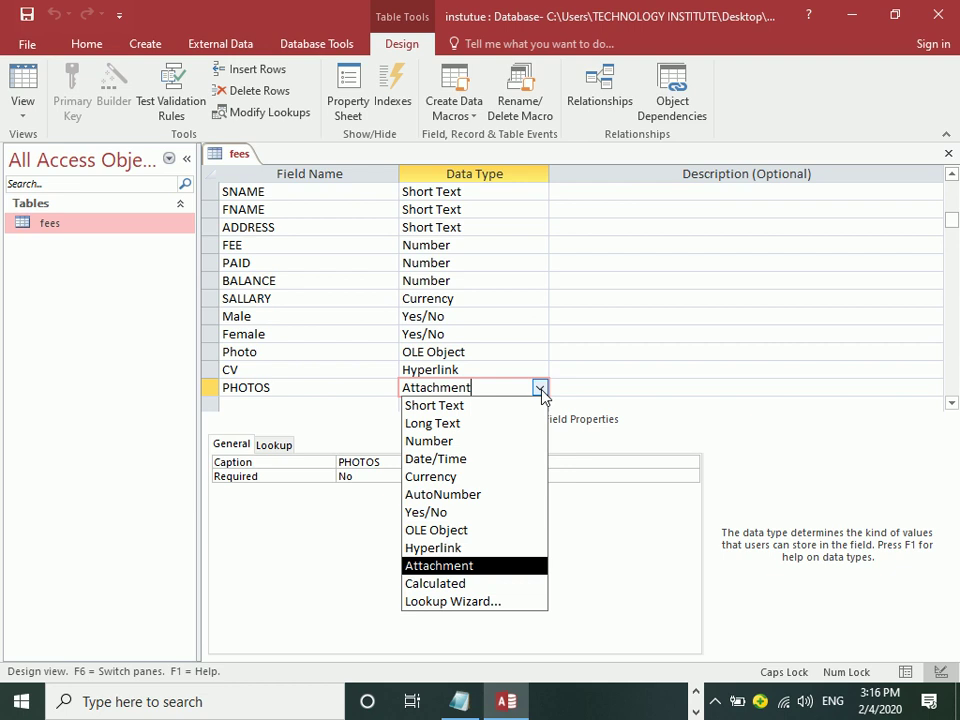
pyautogui.click(541, 390)
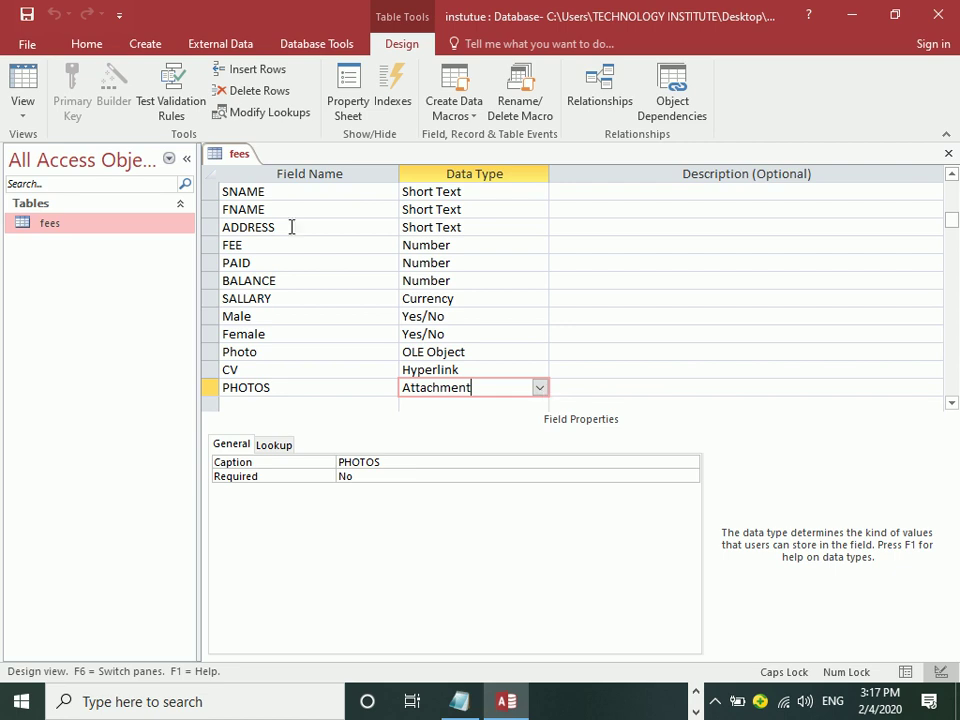
pyautogui.click(24, 97)
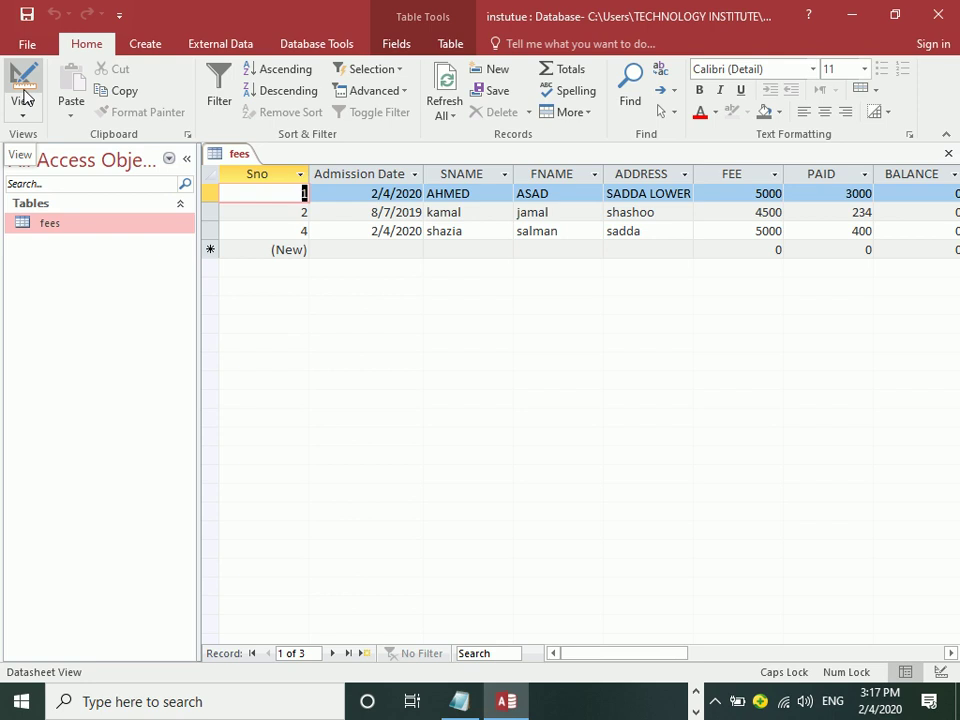
pyautogui.click(716, 701)
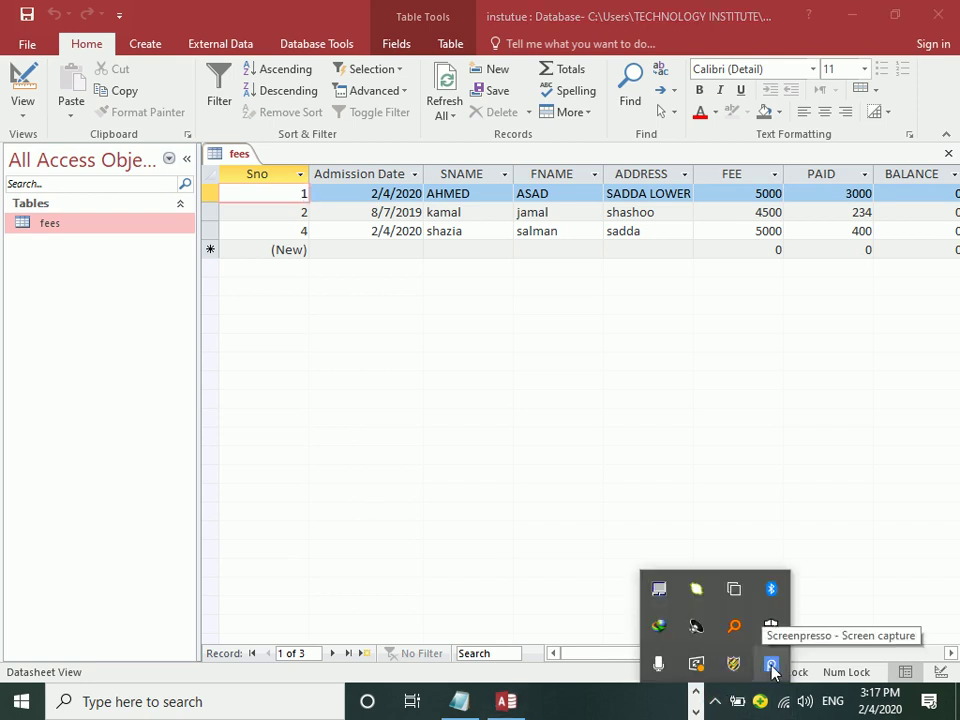